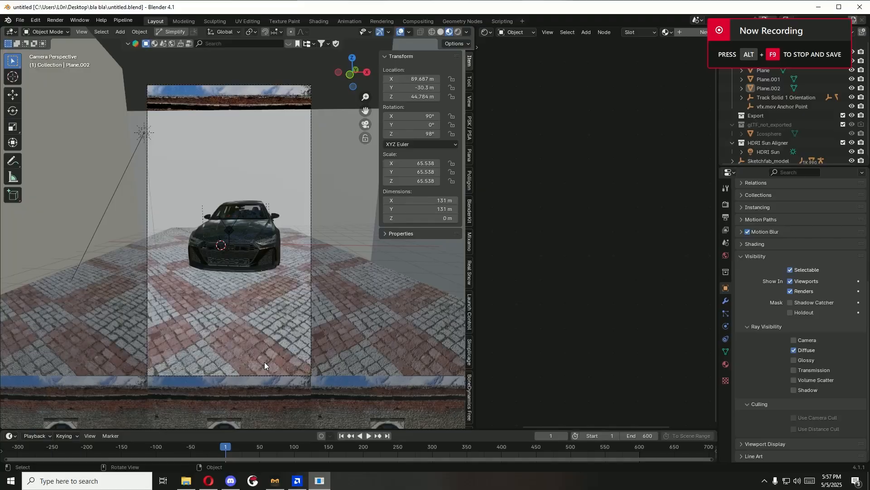
# Step: Render the current frame of the car scene through the tracked camera
pyautogui.moveTo(367, 330); pyautogui.dragTo(334, 336, button='middle')
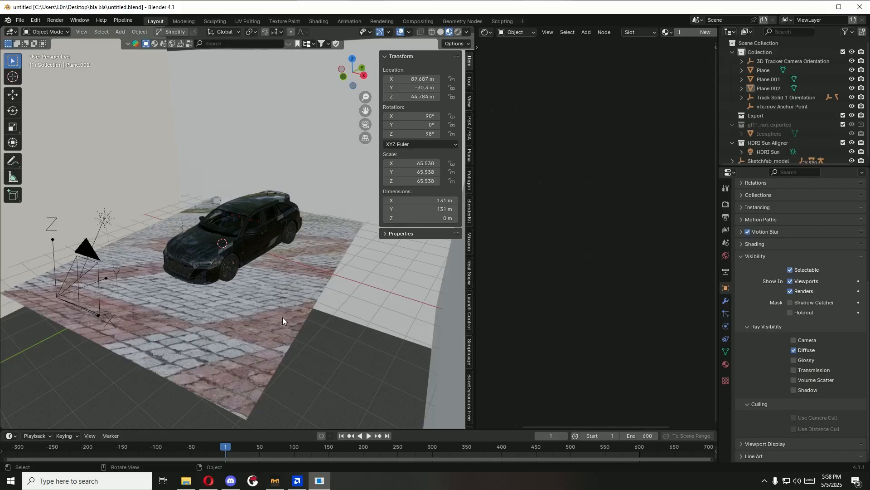
pyautogui.moveTo(283, 321); pyautogui.dragTo(254, 308, button='middle')
pyautogui.scroll(-1, 253, 308)
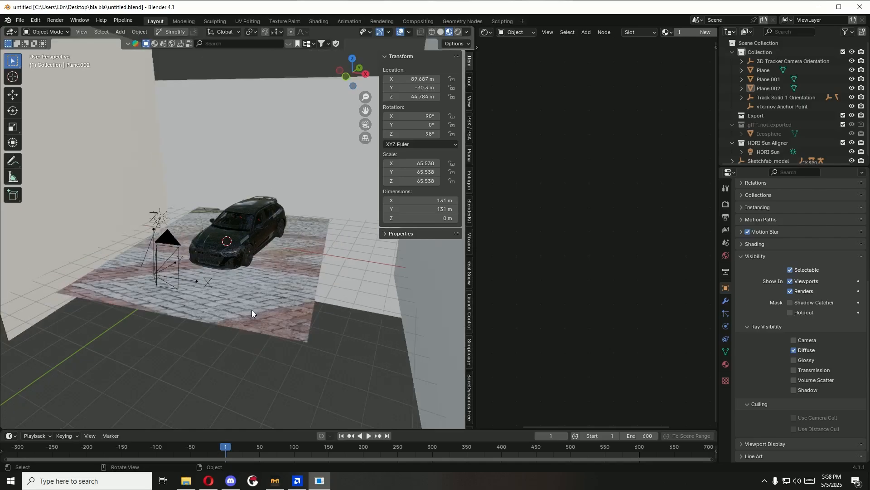
pyautogui.click(726, 204)
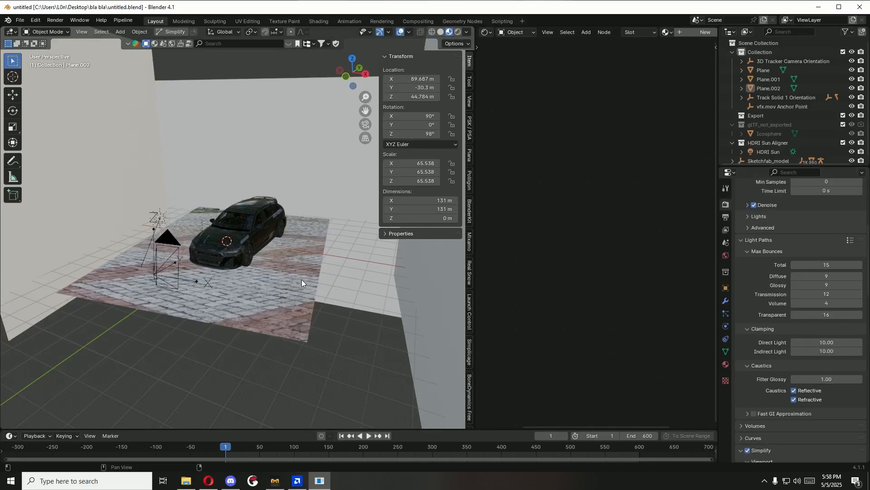
pyautogui.press('F12')
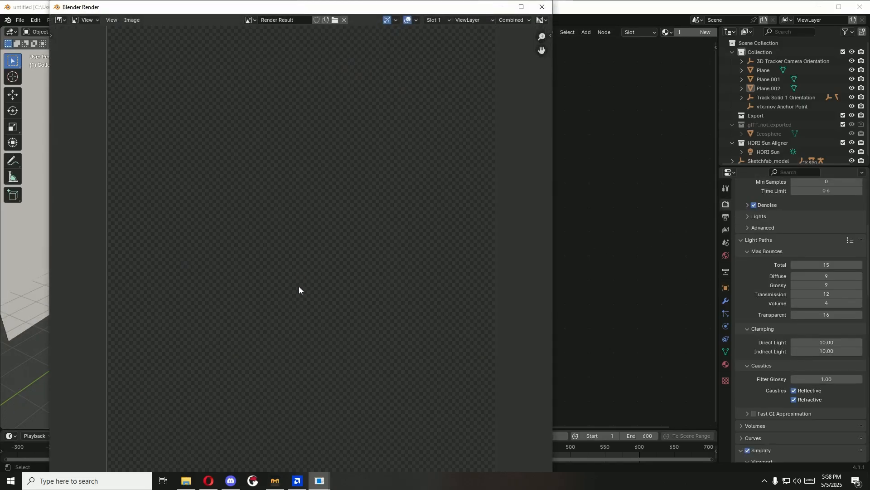
pyautogui.scroll(-1, 284, 287)
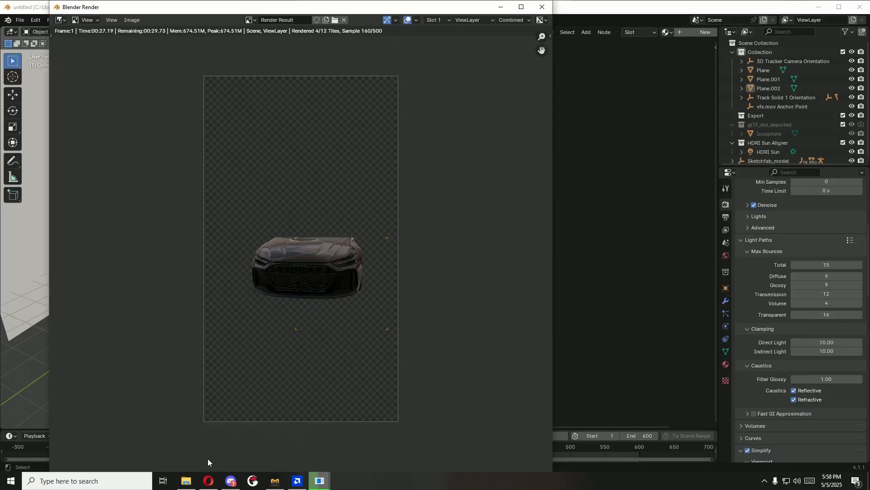
# Step: Switch to the browser and look over the YouTube results for "ae track to blender free"
pyautogui.click(211, 477)
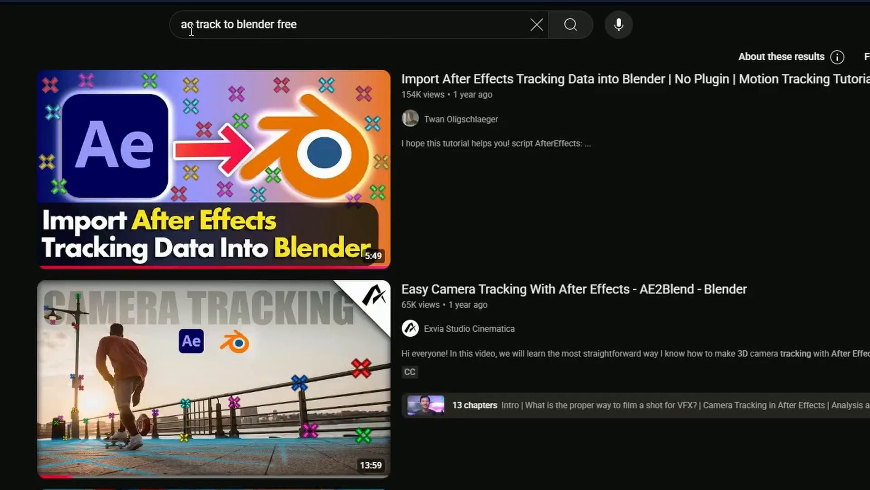
pyautogui.click(189, 30)
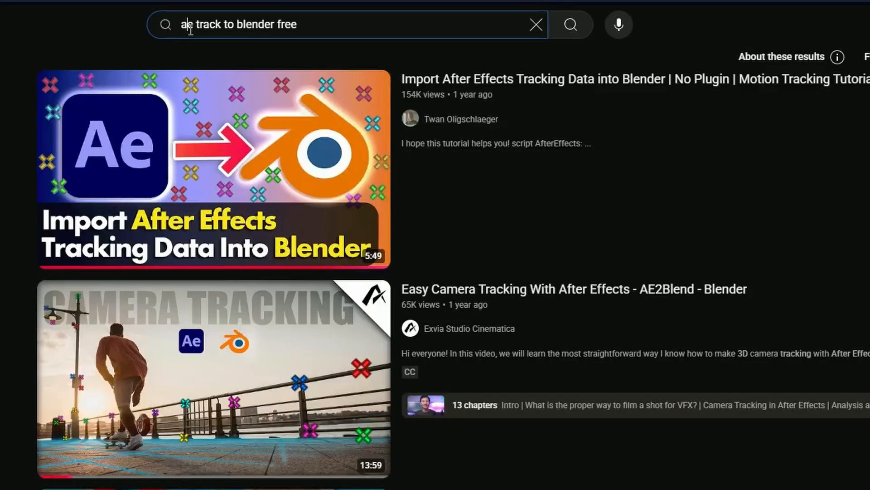
pyautogui.click(308, 53)
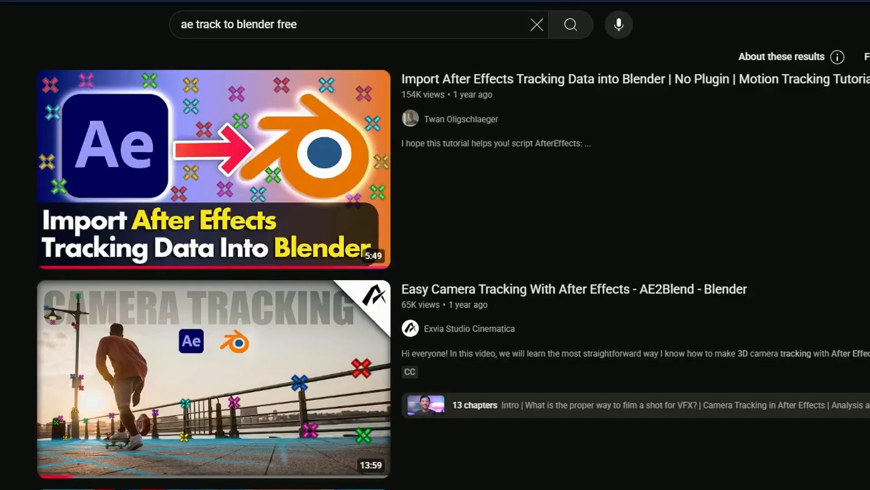
# Step: Return to the Blender render window, examine the finished car render at full-screen size, and close it
pyautogui.moveTo(354, 463)
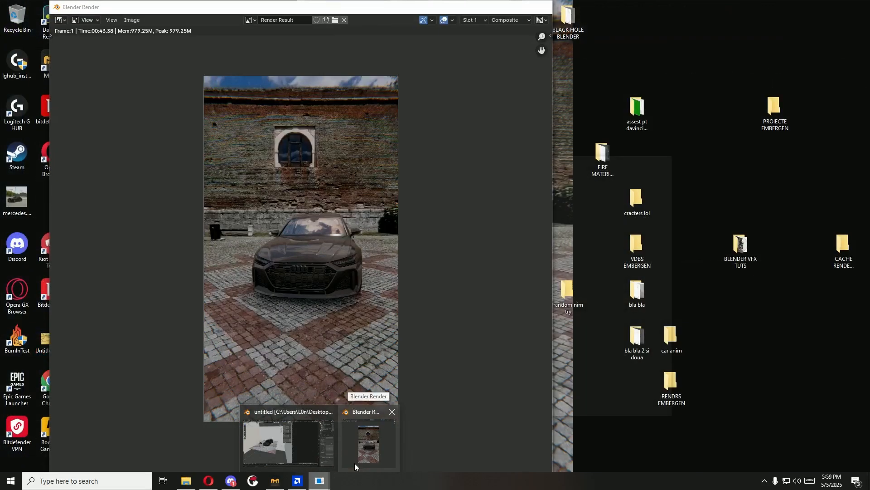
pyautogui.click(320, 482)
pyautogui.click(361, 453)
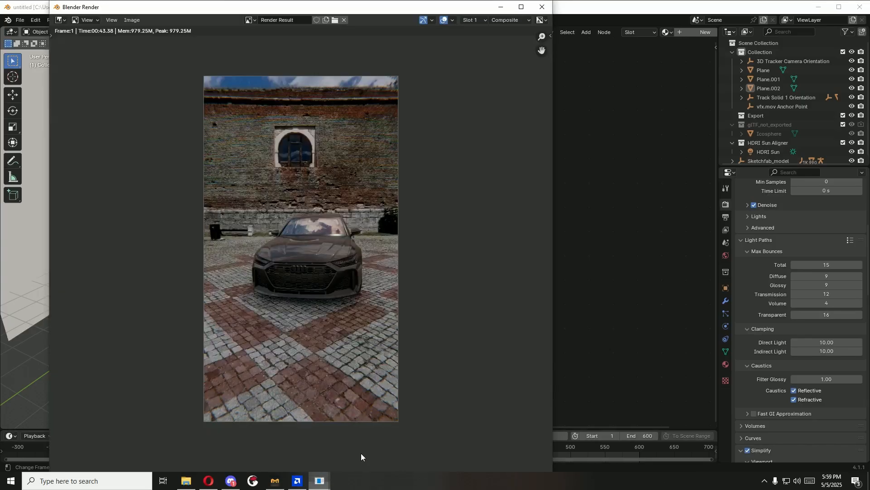
pyautogui.click(522, 7)
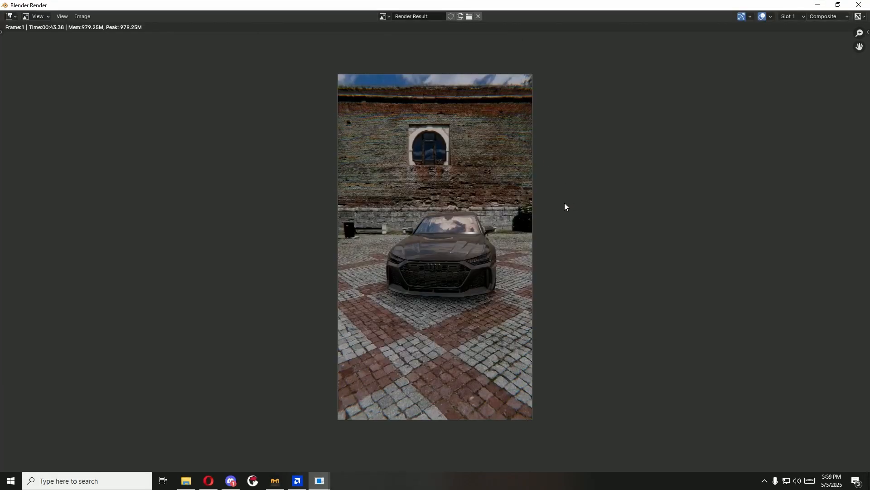
pyautogui.press('Home')
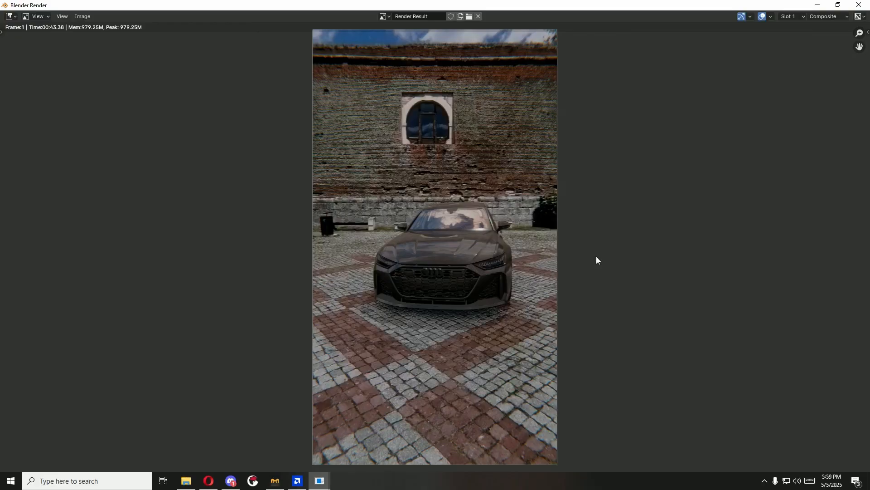
pyautogui.scroll(1, 591, 255)
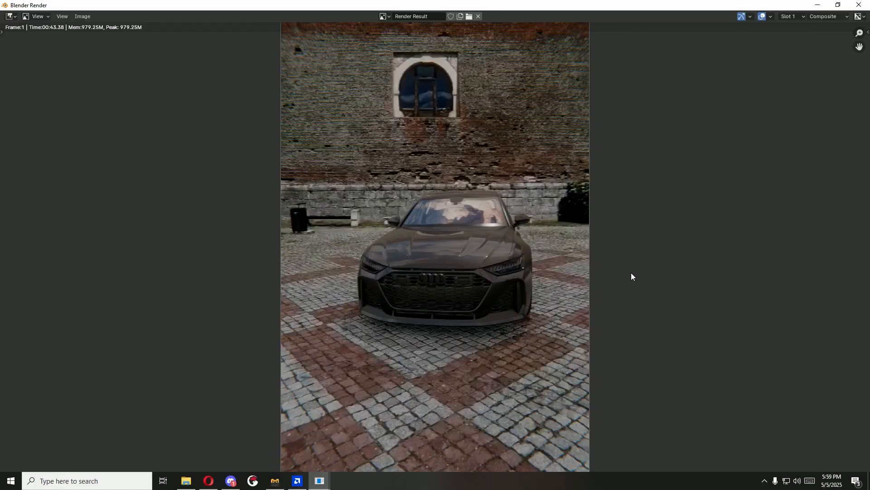
pyautogui.scroll(1, 631, 273)
pyautogui.scroll(-3, 631, 273)
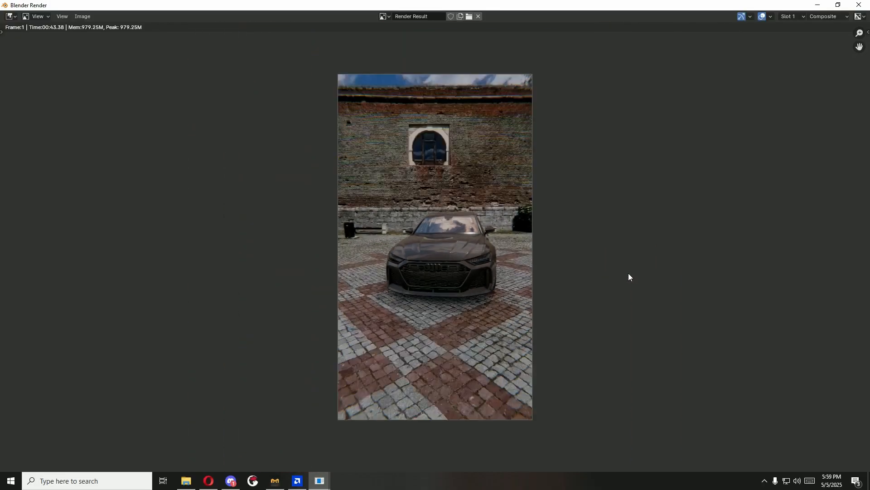
pyautogui.scroll(1, 423, 250)
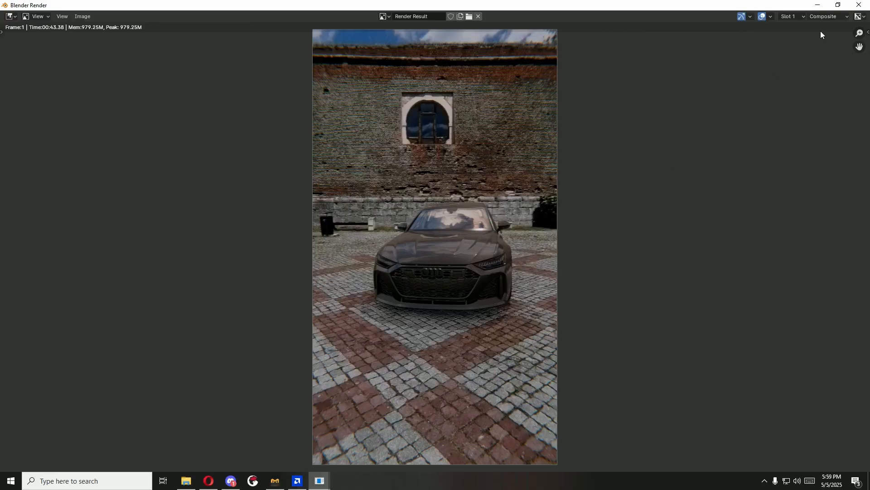
pyautogui.click(859, 5)
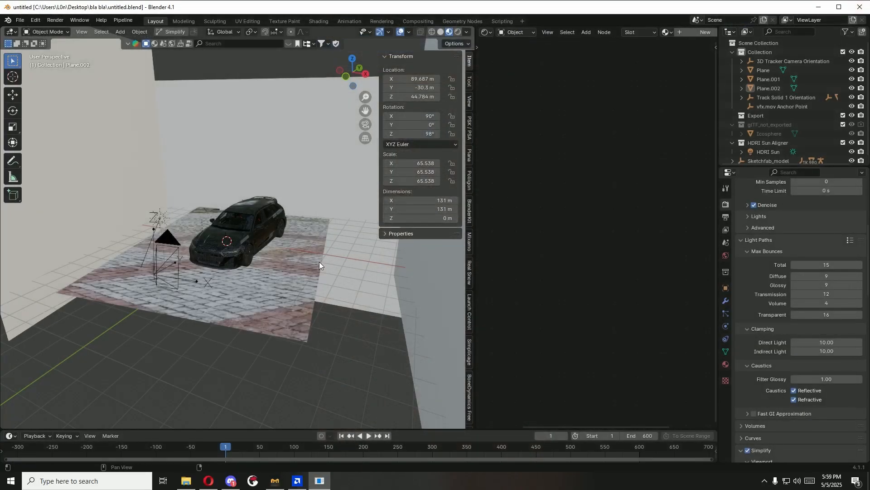
# Step: Select the 3D Tracker Camera and inspect its placement around the car and the cobblestone ground plane
pyautogui.moveTo(319, 266); pyautogui.dragTo(303, 289, button='middle')
pyautogui.scroll(3, 330, 303)
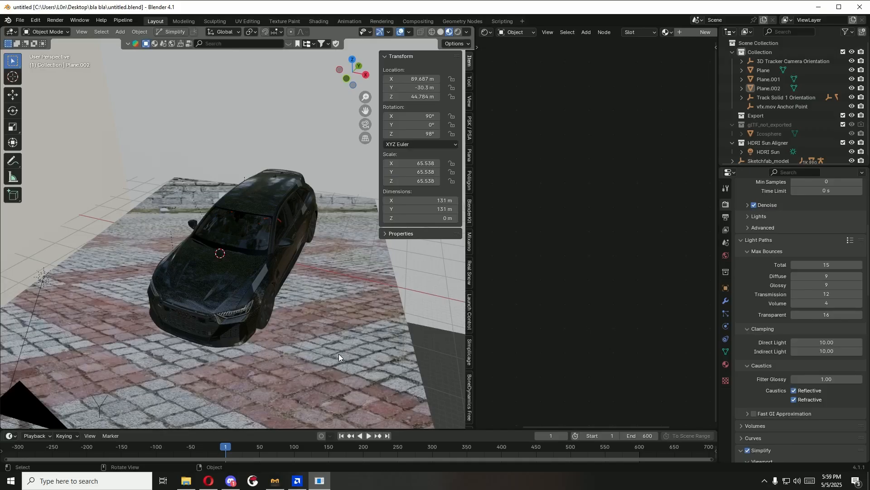
pyautogui.moveTo(338, 353); pyautogui.dragTo(355, 334, button='middle')
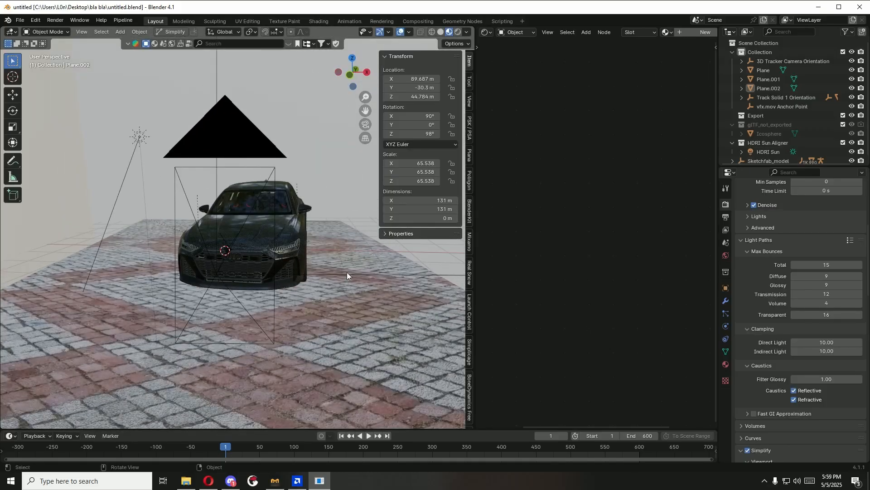
pyautogui.click(235, 142)
pyautogui.moveTo(252, 322); pyautogui.dragTo(279, 318, button='middle')
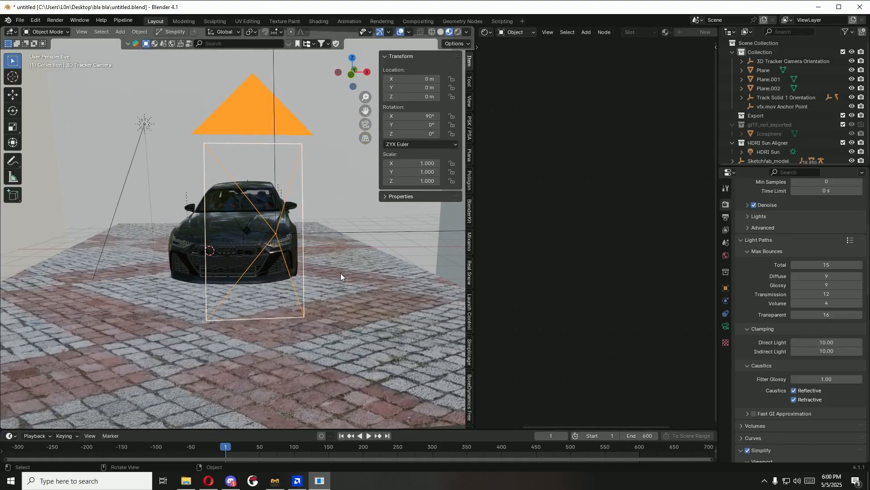
pyautogui.moveTo(306, 269); pyautogui.dragTo(298, 281, button='middle')
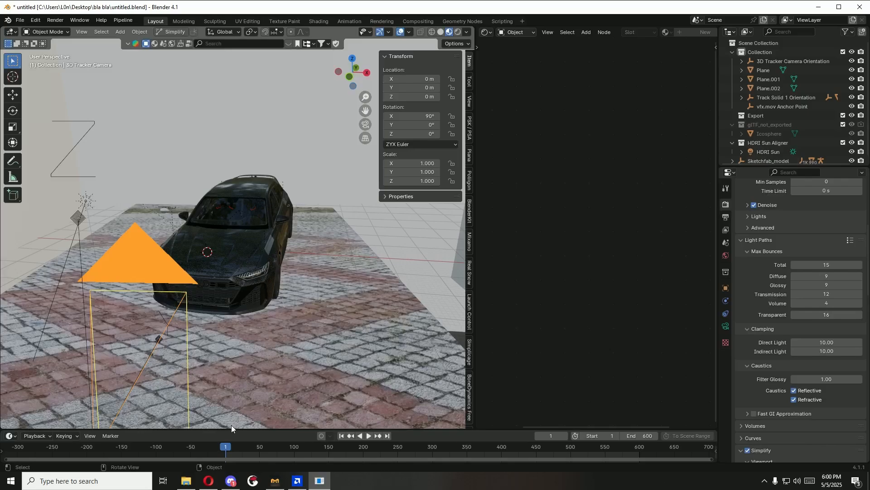
# Step: Play the source clip vfx.mov from the VIDS EDIT folder, then close the video player
pyautogui.click(187, 480)
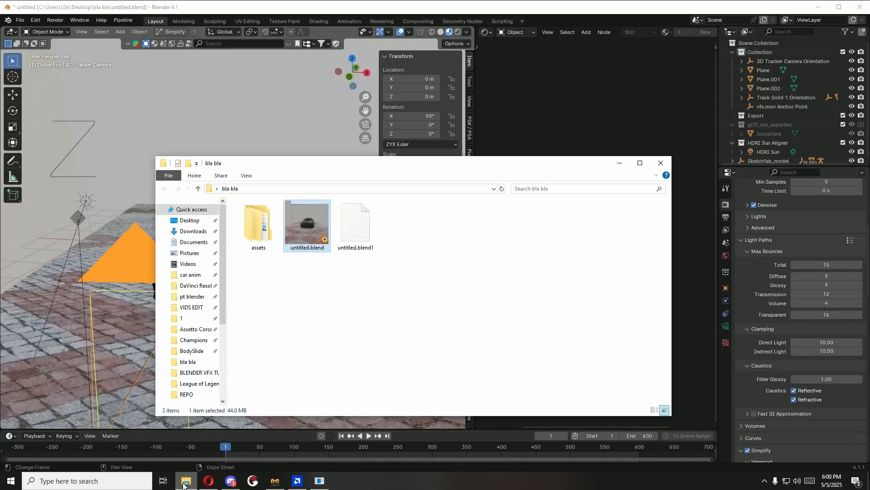
pyautogui.click(191, 308)
pyautogui.doubleClick(489, 243)
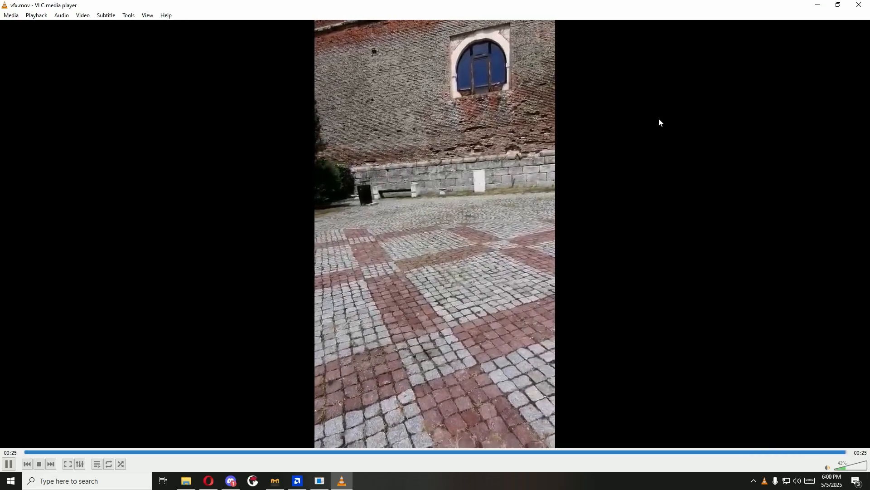
pyautogui.click(860, 5)
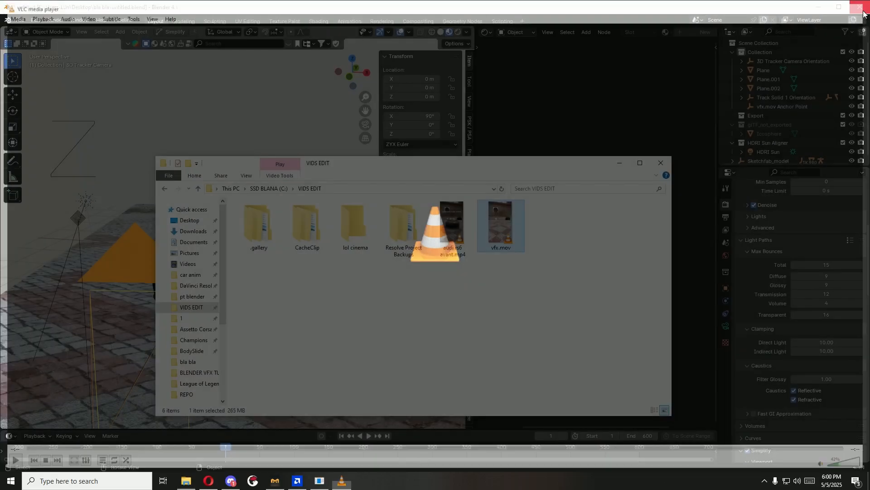
# Step: View the 360° panorama PANO_20250502_140421_0.jpg from the Downloads folder enlarged, and return to the Blender scene
pyautogui.click(190, 231)
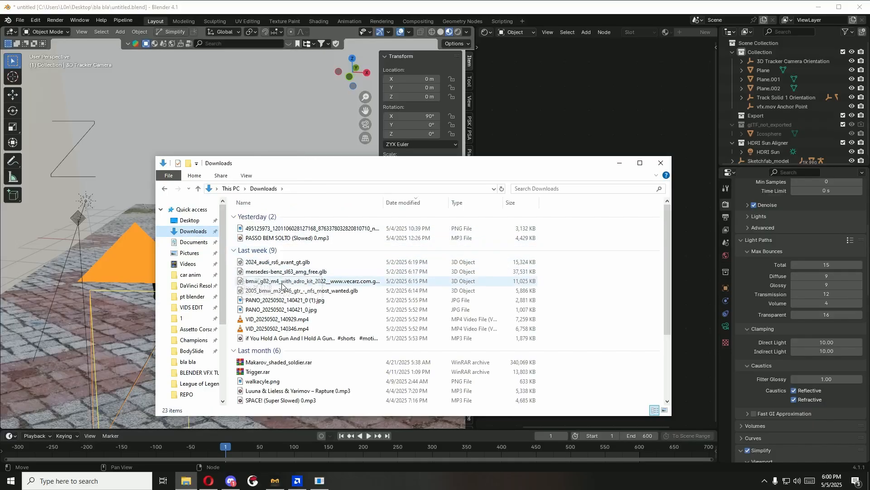
pyautogui.doubleClick(281, 309)
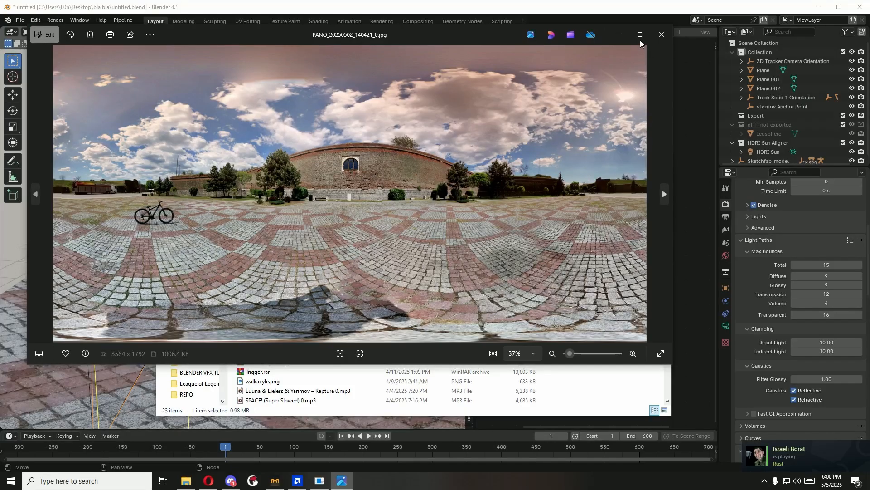
pyautogui.click(639, 35)
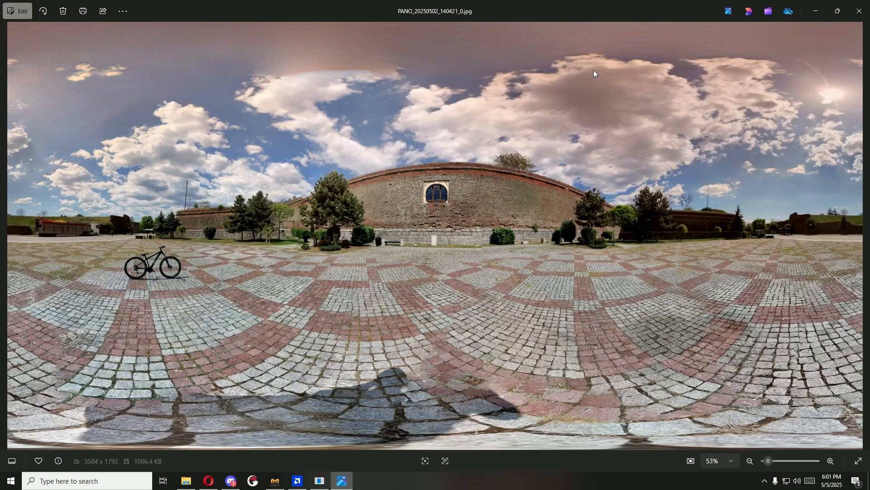
pyautogui.click(859, 11)
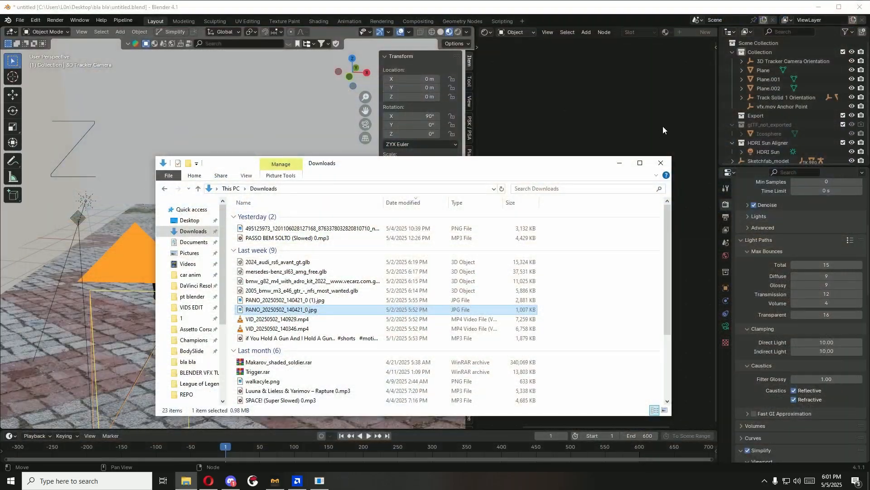
pyautogui.click(618, 159)
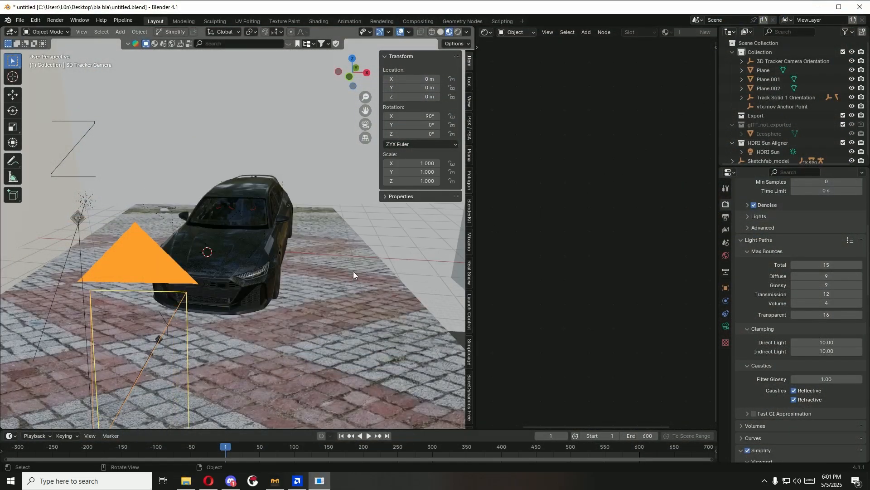
# Step: Reopen the last render, examine the reflections on the car's windshield and hood up close, and close it
pyautogui.press('F11')
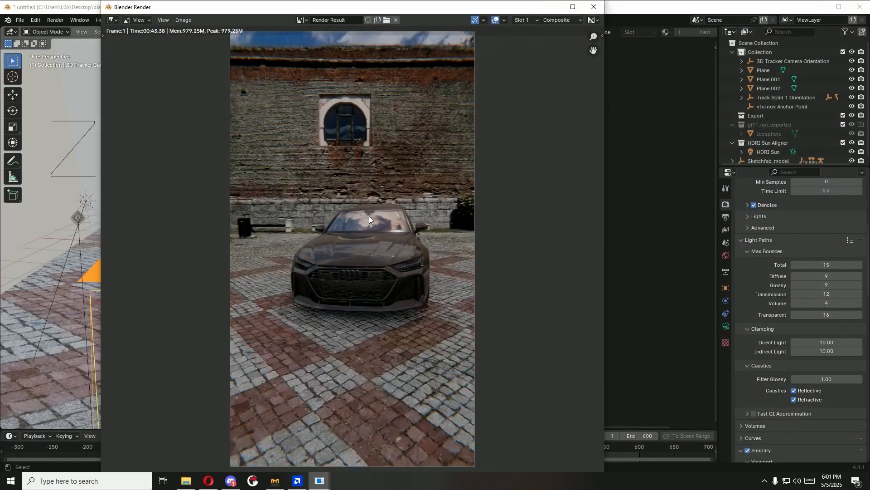
pyautogui.scroll(5, 352, 213)
pyautogui.scroll(-1, 385, 139)
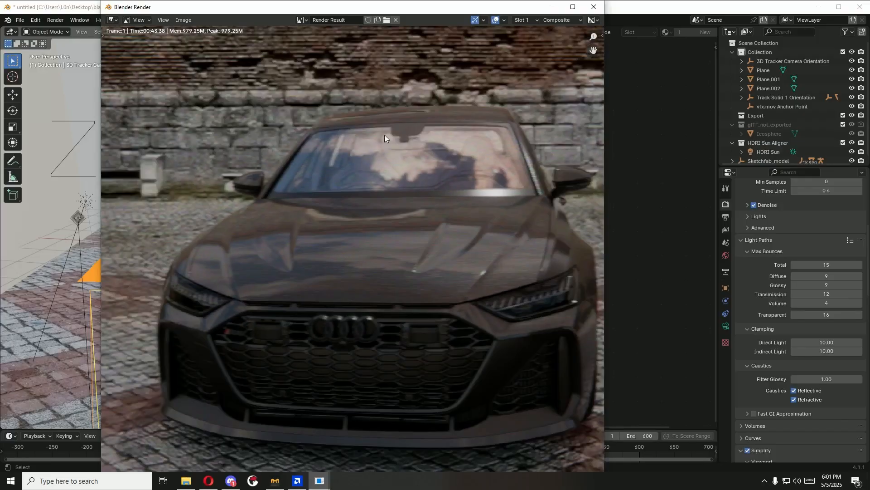
pyautogui.scroll(-6, 416, 167)
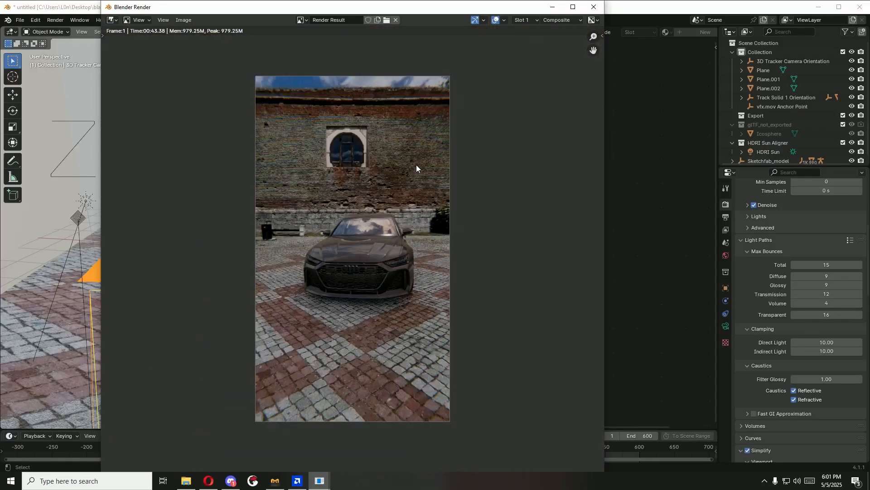
pyautogui.click(593, 8)
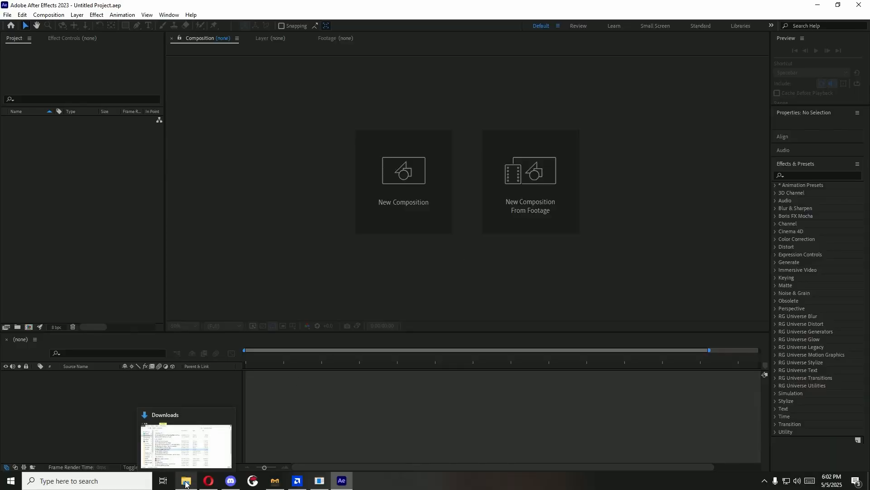
# Step: Import vfx.mov from the VIDS EDIT folder into the After Effects project and select it there
pyautogui.click(185, 482)
pyautogui.click(191, 307)
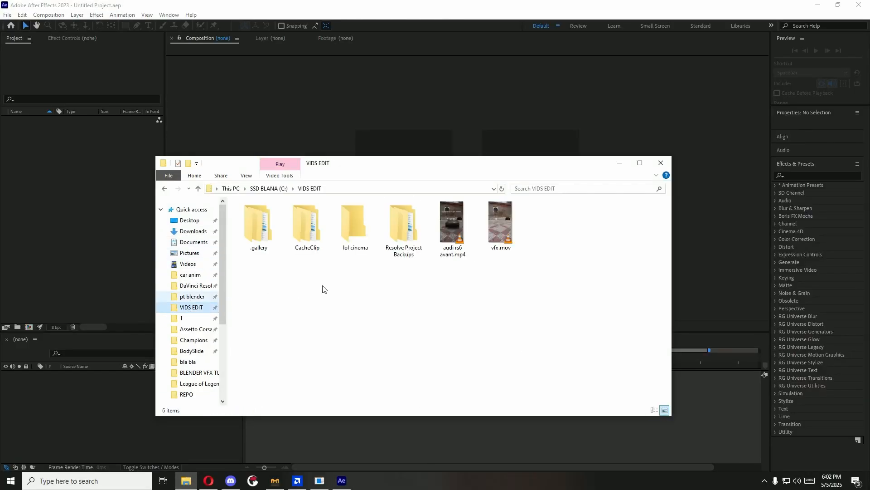
pyautogui.moveTo(501, 224); pyautogui.dragTo(77, 172)
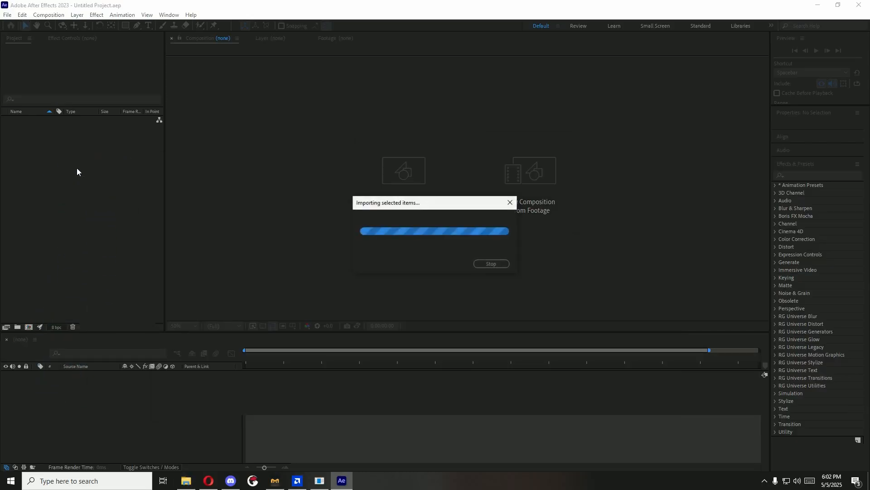
pyautogui.click(126, 120)
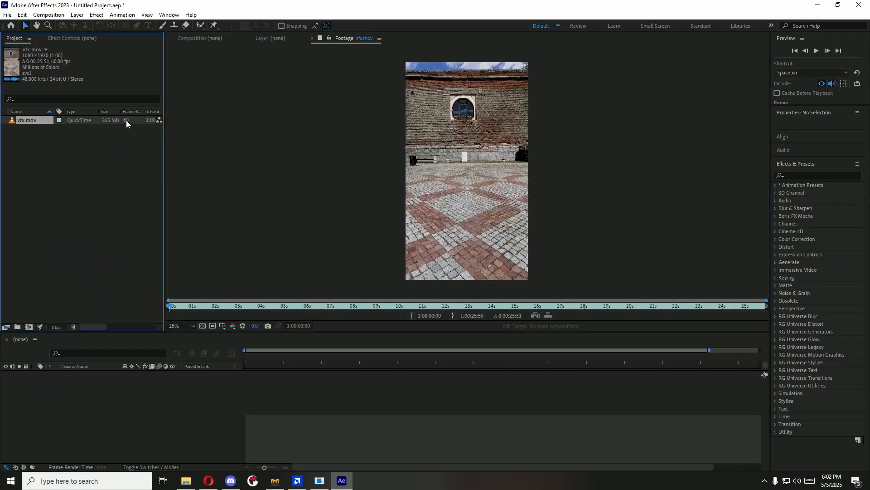
# Step: Open the main Interpret Footage settings of vfx.mov to check its frame rate
pyautogui.rightClick(125, 122)
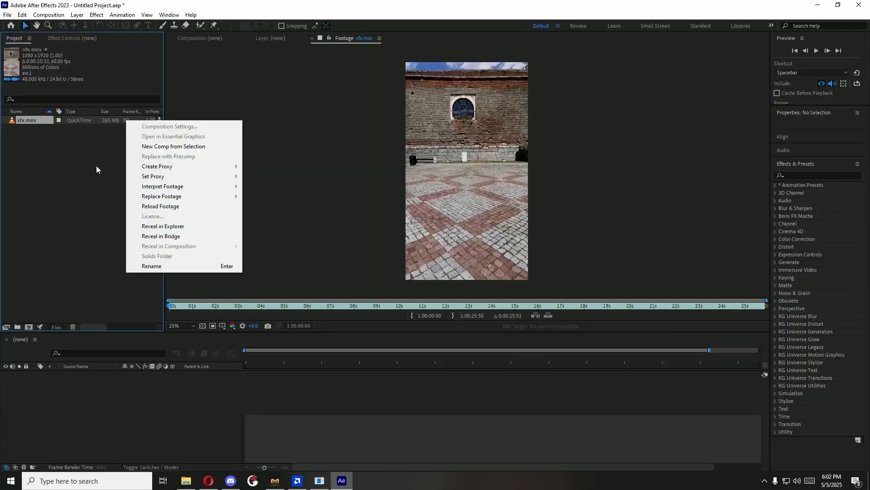
pyautogui.moveTo(173, 188)
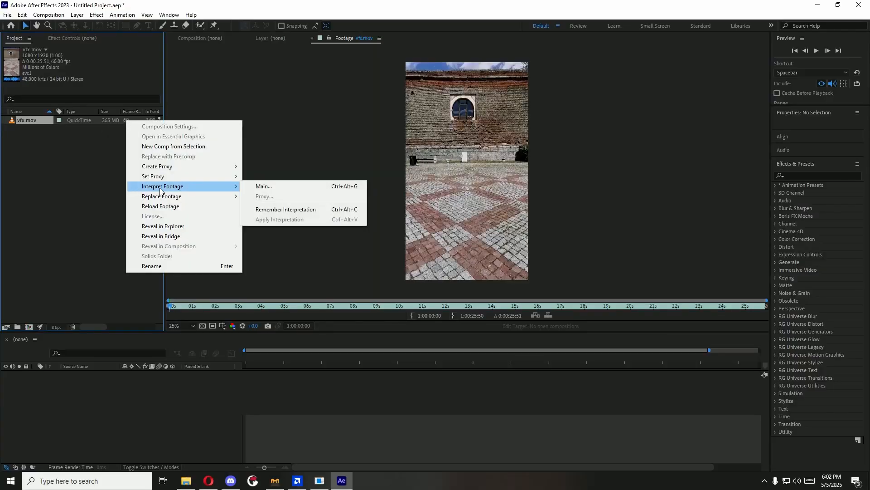
pyautogui.click(273, 186)
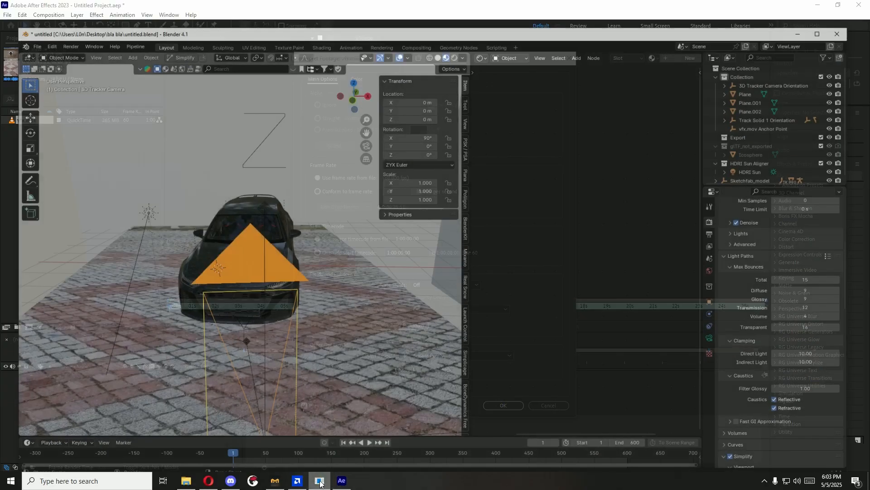
# Step: Check the output frame rate of the Blender scene, then return to After Effects and cancel the footage settings
pyautogui.click(320, 480)
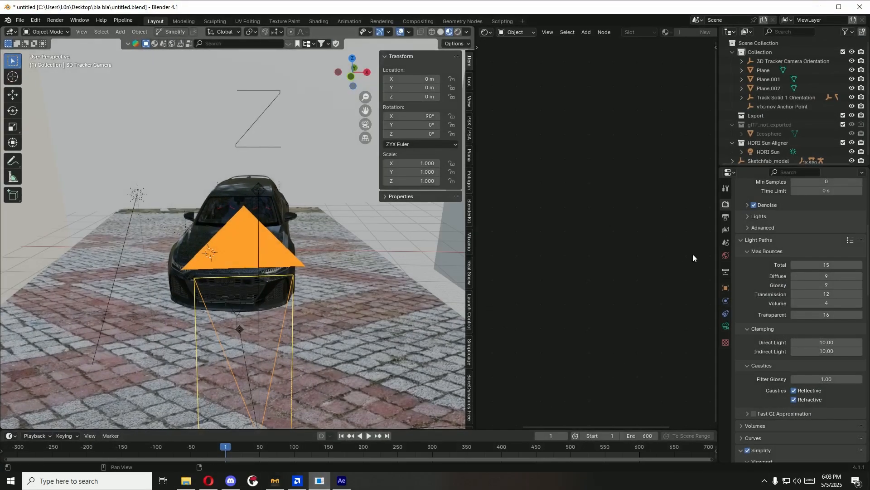
pyautogui.click(726, 218)
pyautogui.scroll(3, 791, 265)
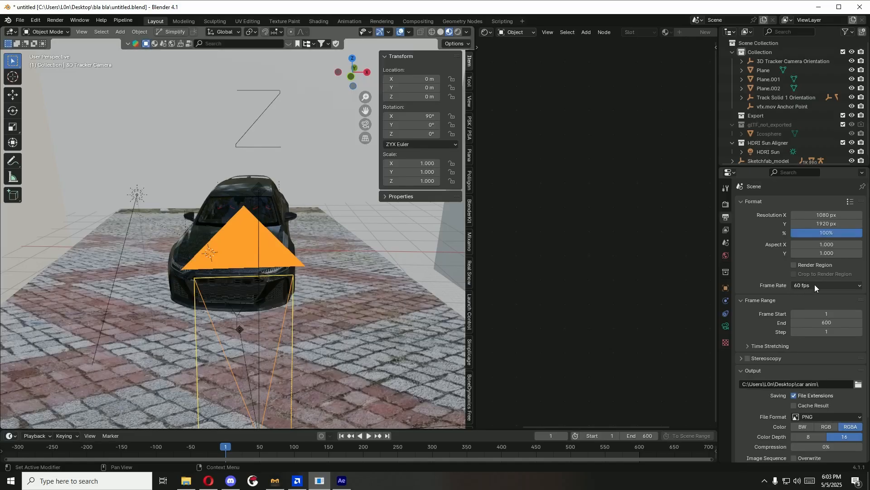
pyautogui.click(807, 284)
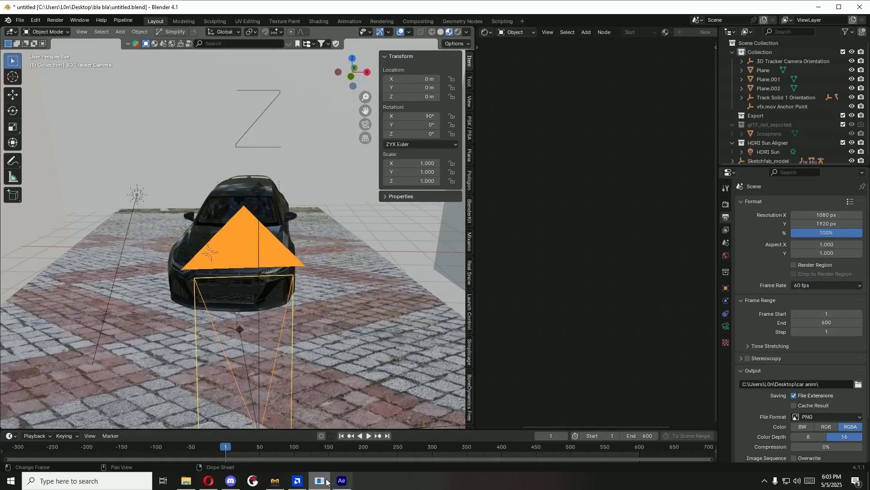
pyautogui.click(342, 480)
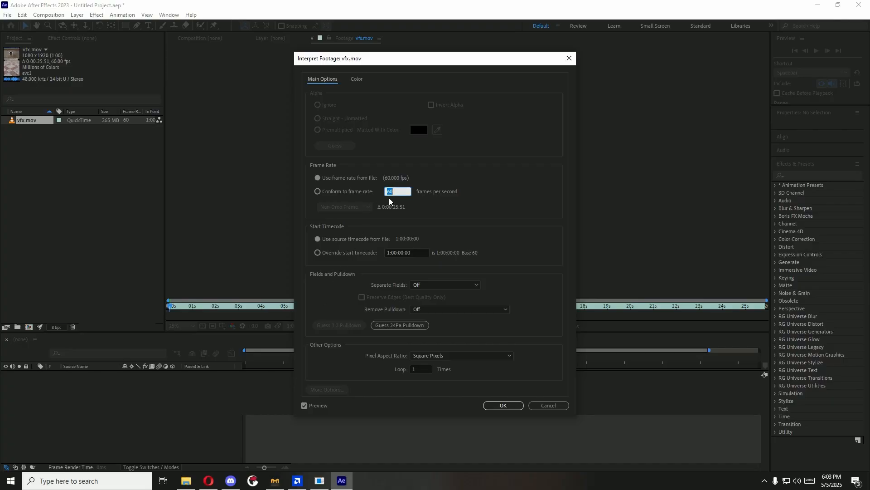
pyautogui.click(538, 406)
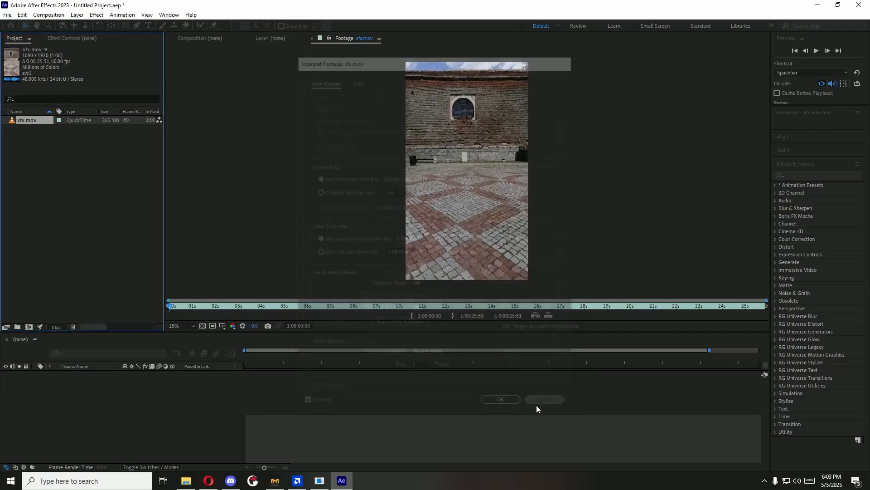
# Step: Create a composition from vfx.mov with the footage's own settings and show its whole frame
pyautogui.moveTo(35, 120); pyautogui.dragTo(33, 336)
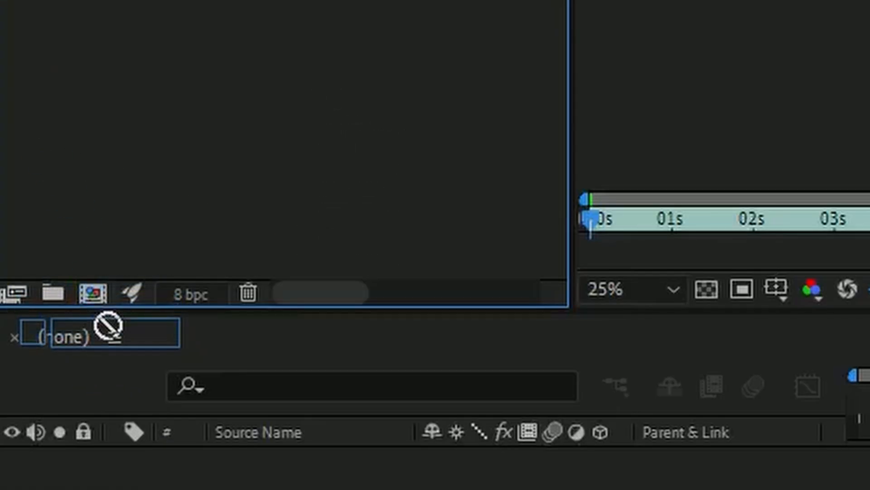
pyautogui.moveTo(108, 325); pyautogui.dragTo(98, 309)
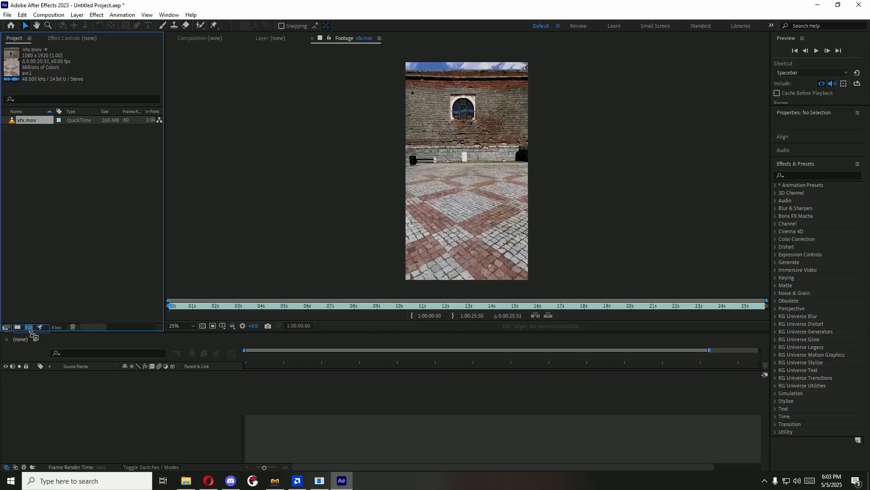
pyautogui.moveTo(30, 331); pyautogui.dragTo(29, 329)
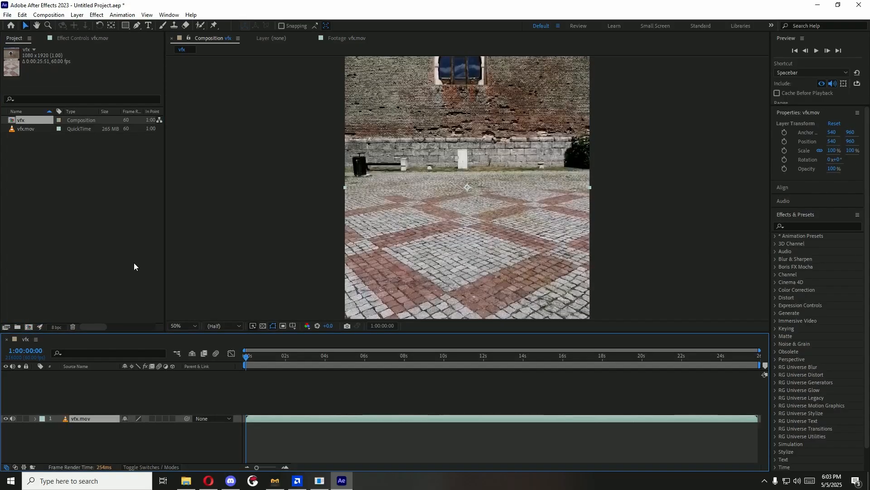
pyautogui.press(',')
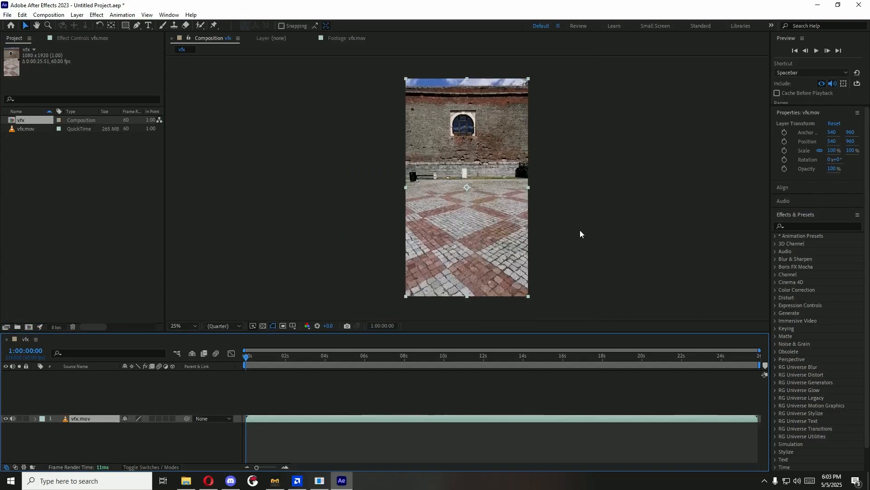
# Step: Apply the 3D Camera Tracker effect to the vfx.mov layer and enable Detailed Analysis in its advanced options
pyautogui.click(820, 226)
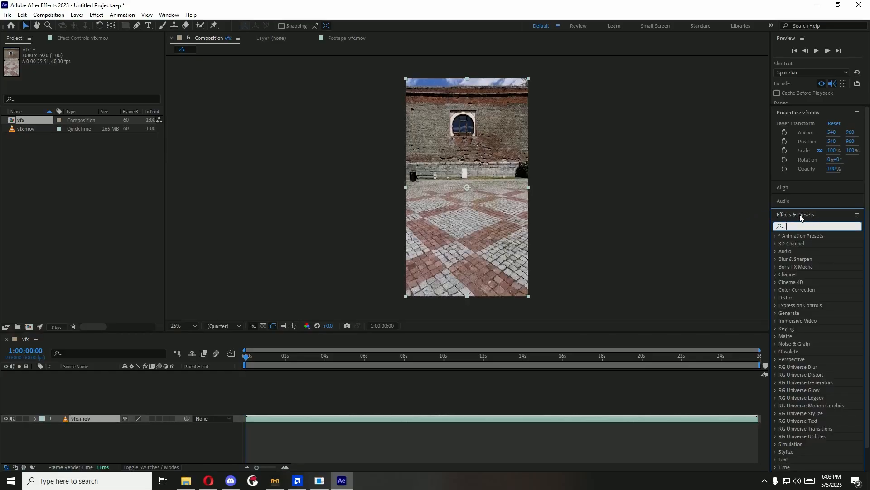
pyautogui.write('3d ca')
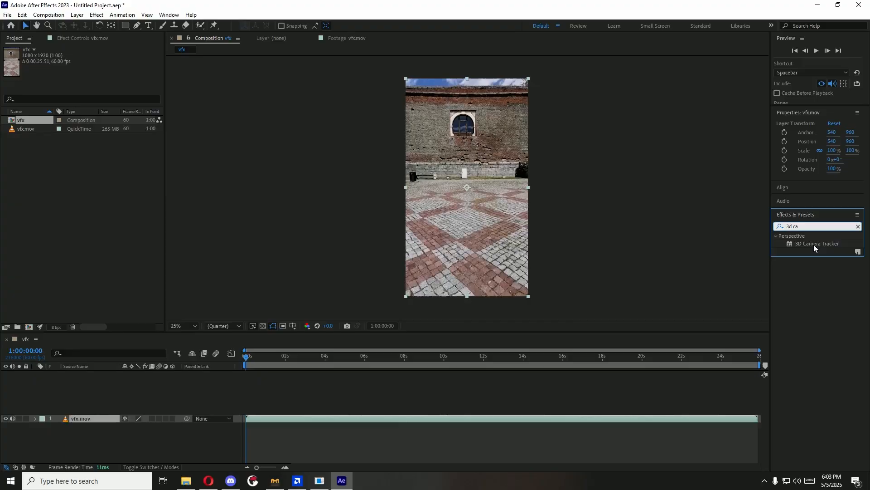
pyautogui.moveTo(815, 248); pyautogui.dragTo(282, 379)
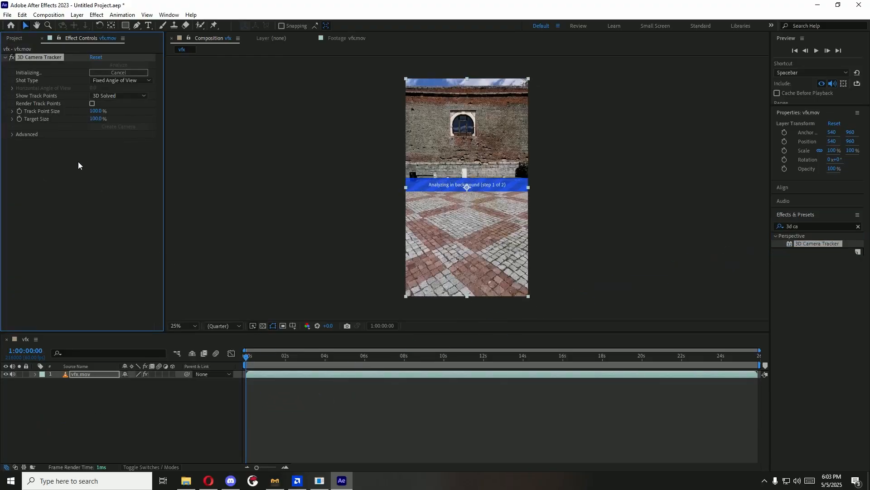
pyautogui.click(13, 134)
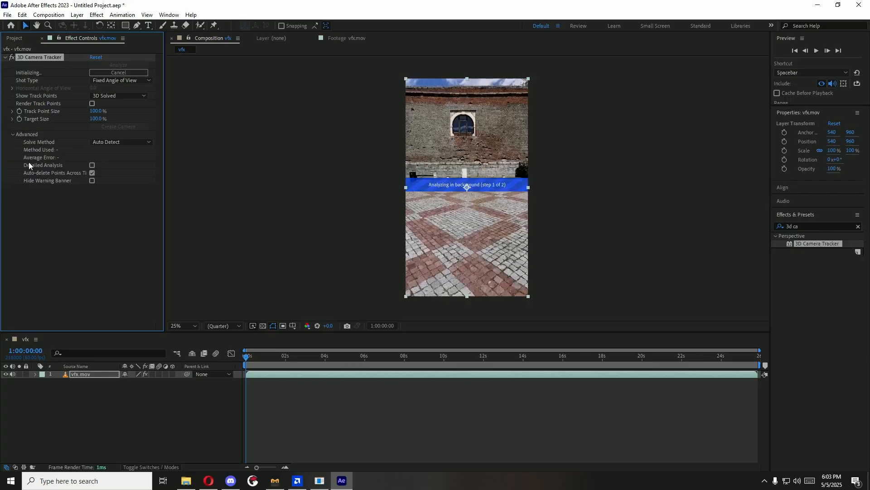
pyautogui.click(92, 165)
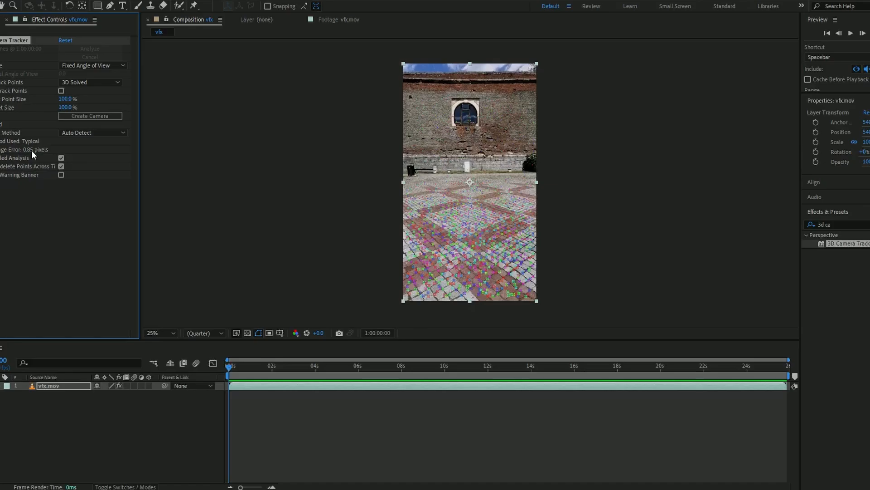
# Step: Set the camera tracker's solve method to Mostly Flat Scene
pyautogui.click(77, 133)
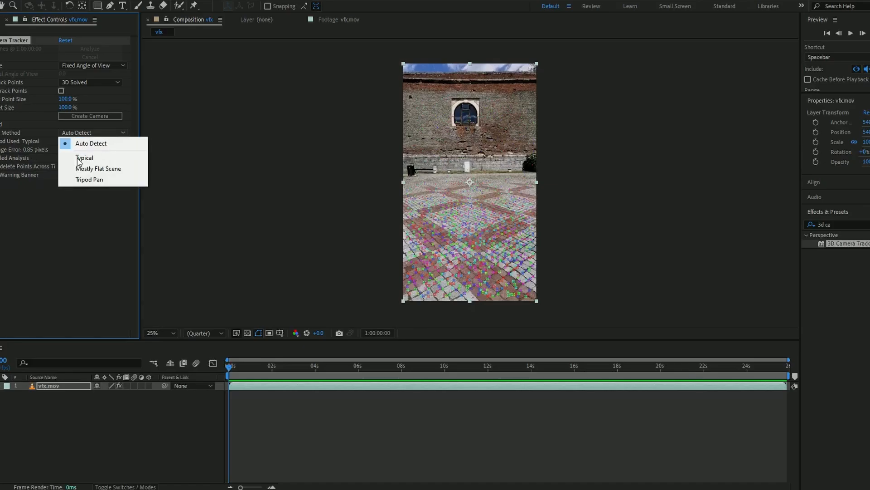
pyautogui.click(101, 167)
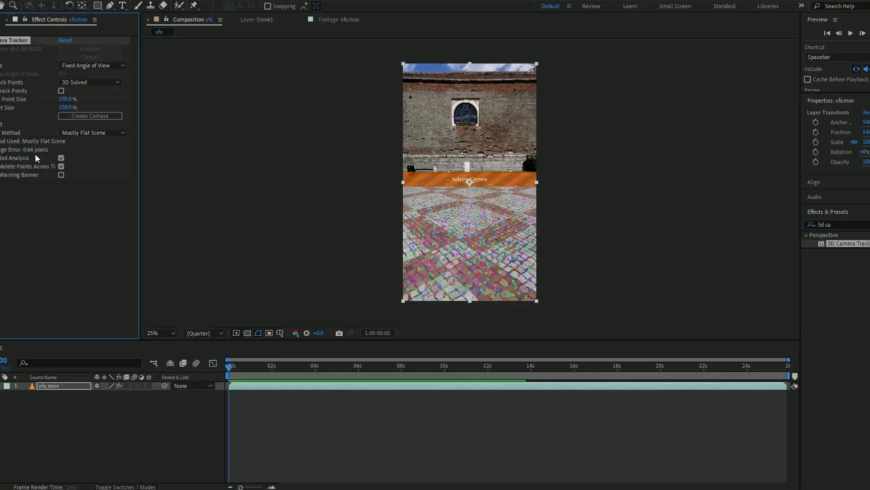
pyautogui.click(89, 133)
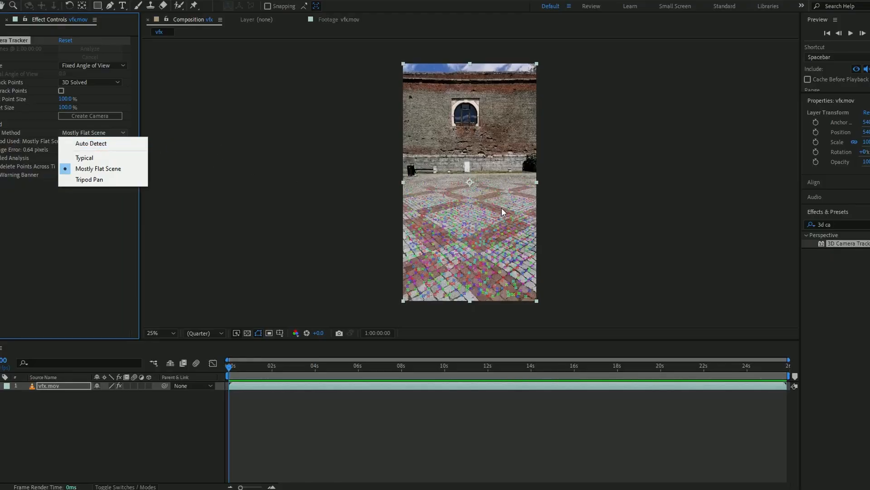
pyautogui.click(69, 248)
pyautogui.click(75, 66)
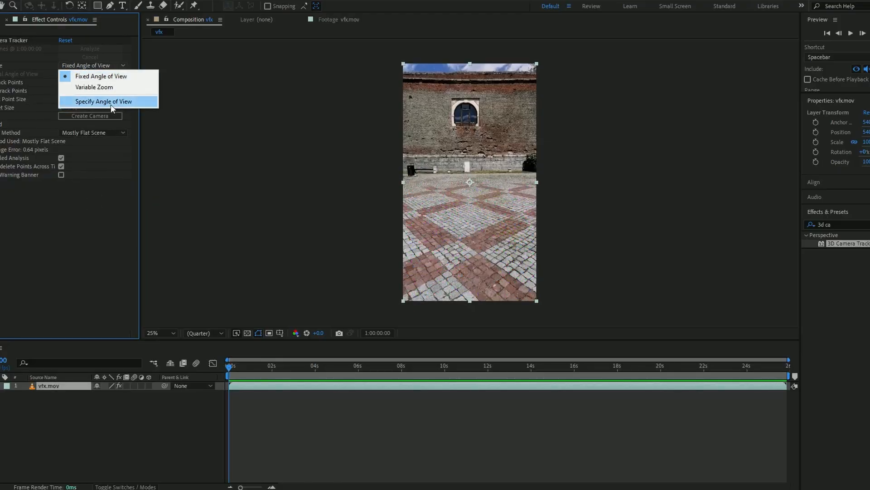
pyautogui.click(206, 108)
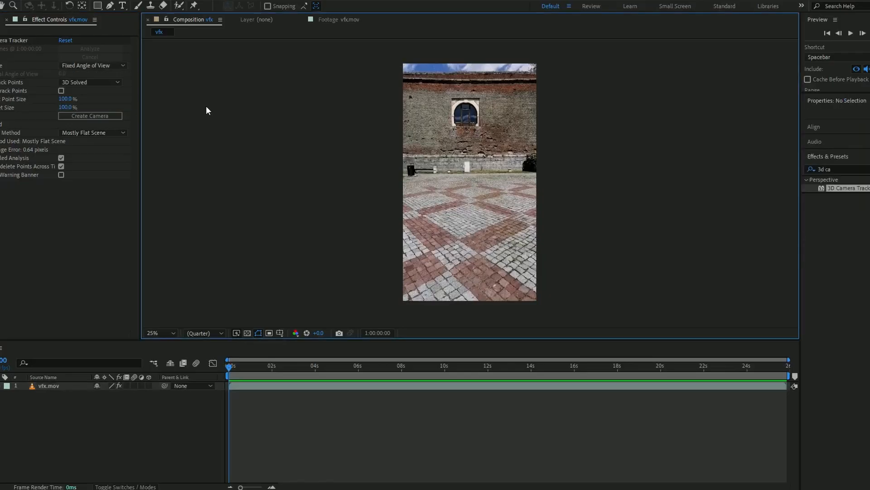
pyautogui.click(91, 83)
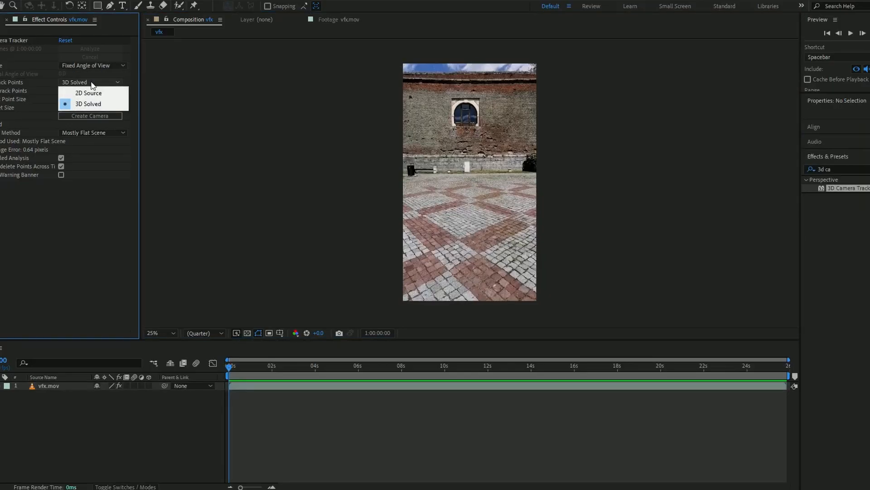
pyautogui.click(200, 135)
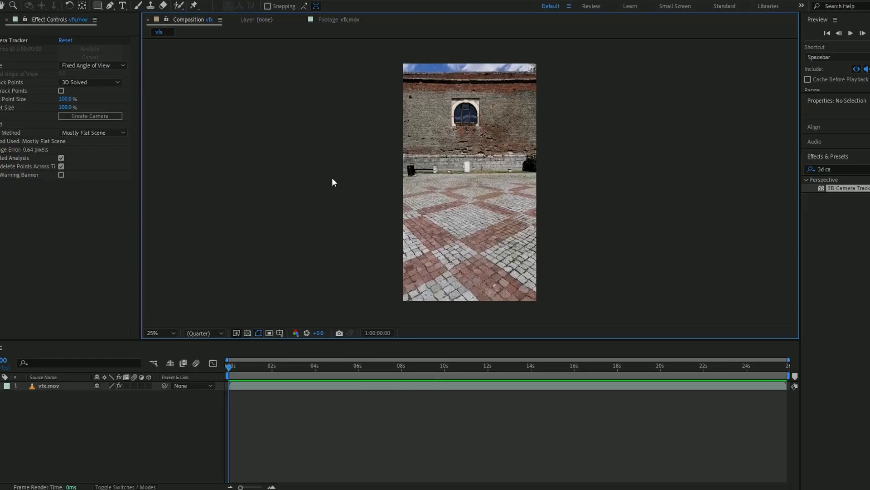
pyautogui.click(67, 200)
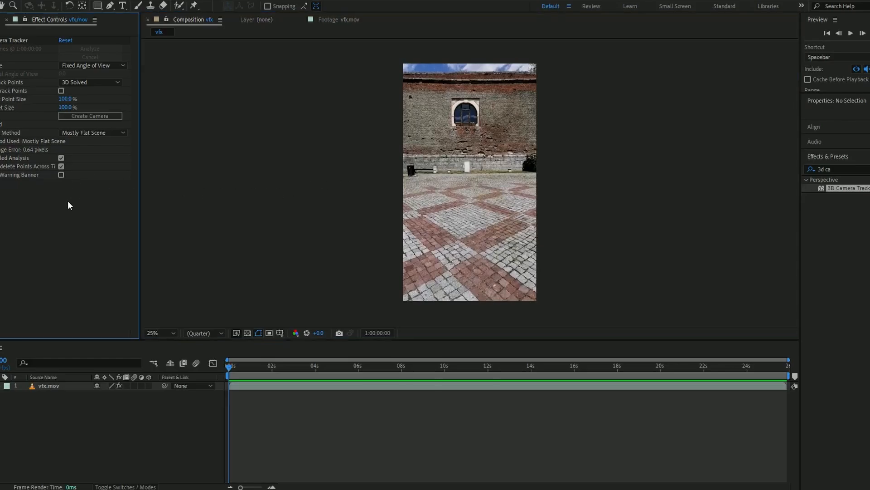
# Step: Try rendering the camera tracker's track points over the footage, and turn the option off again
pyautogui.click(62, 91)
pyautogui.click(61, 91)
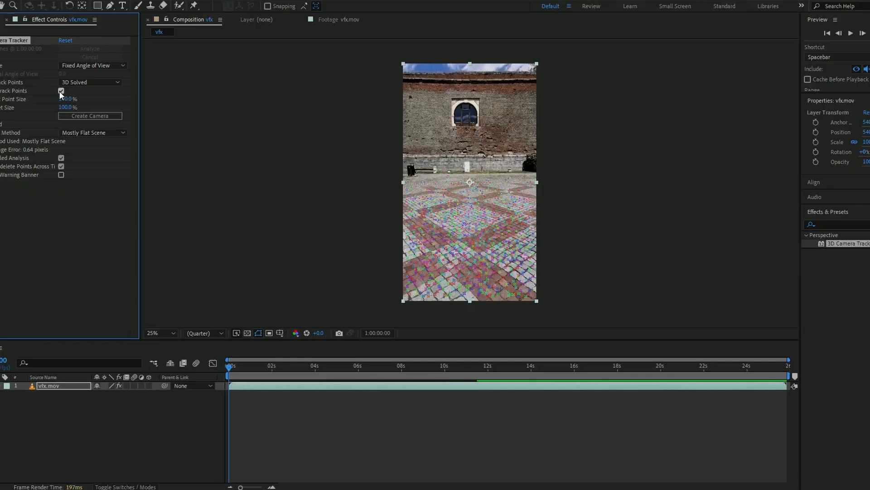
pyautogui.click(61, 92)
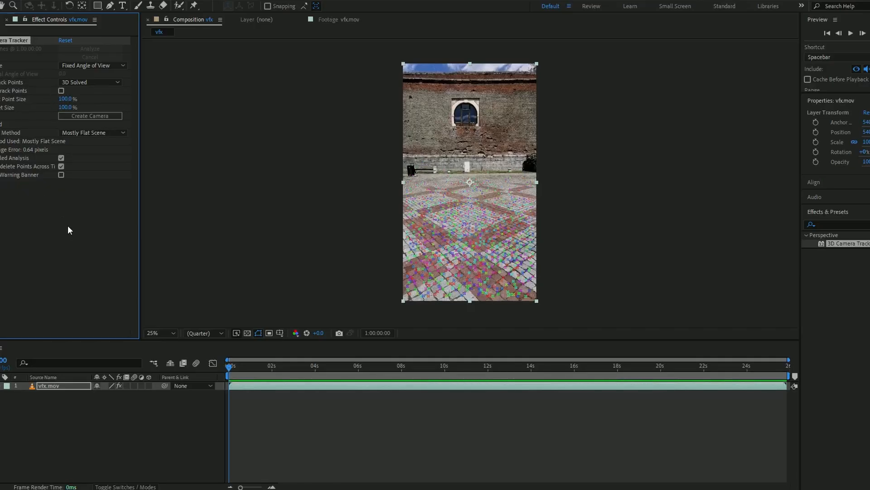
# Step: Set the ground plane and origin at the track points on the paving in the middle of the square
pyautogui.scroll(3, 470, 197)
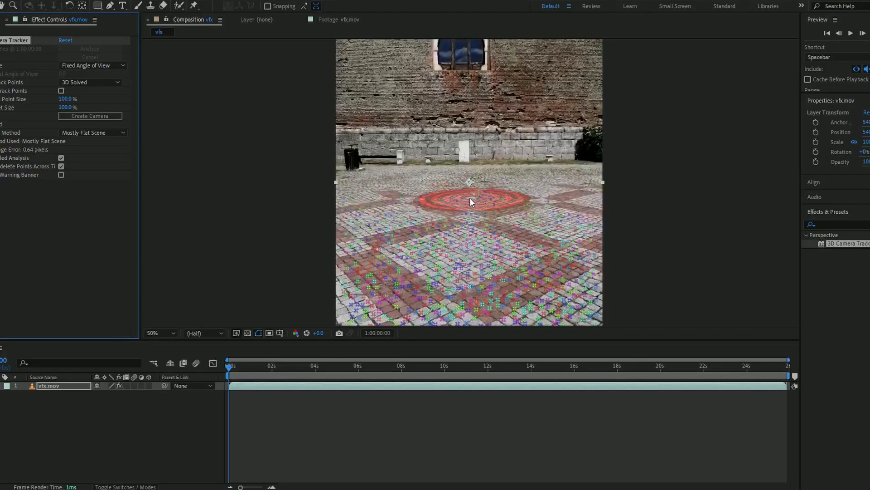
pyautogui.scroll(-1, 470, 198)
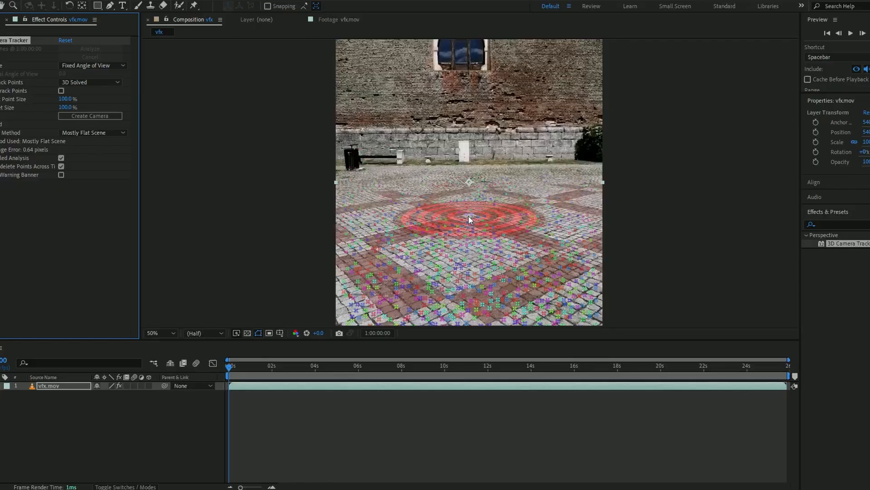
pyautogui.rightClick(469, 219)
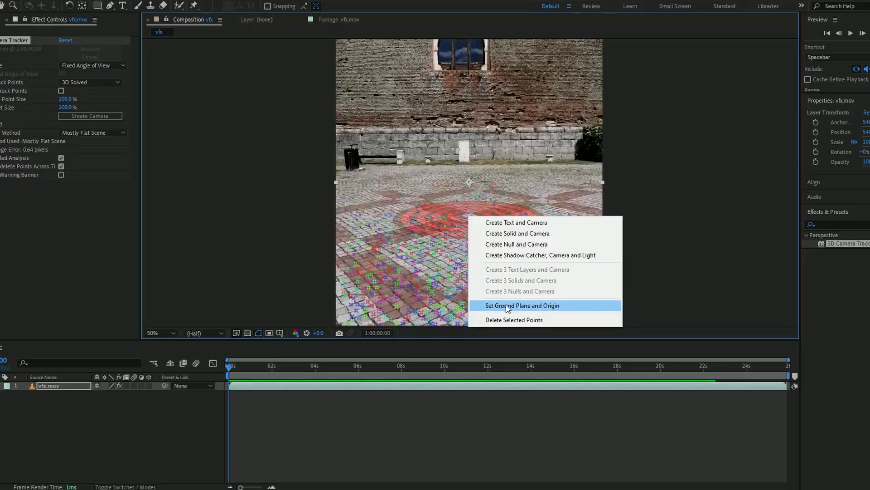
pyautogui.click(545, 305)
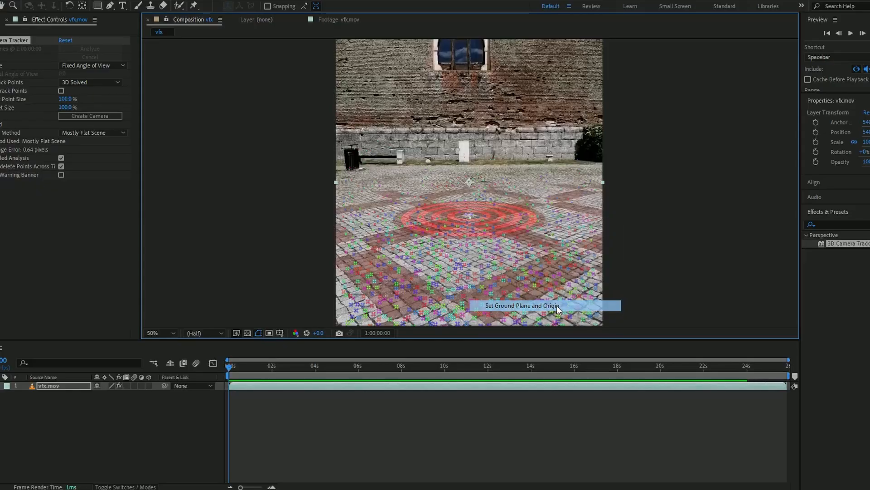
# Step: Create a solid and camera from the same track points on the paving
pyautogui.rightClick(472, 223)
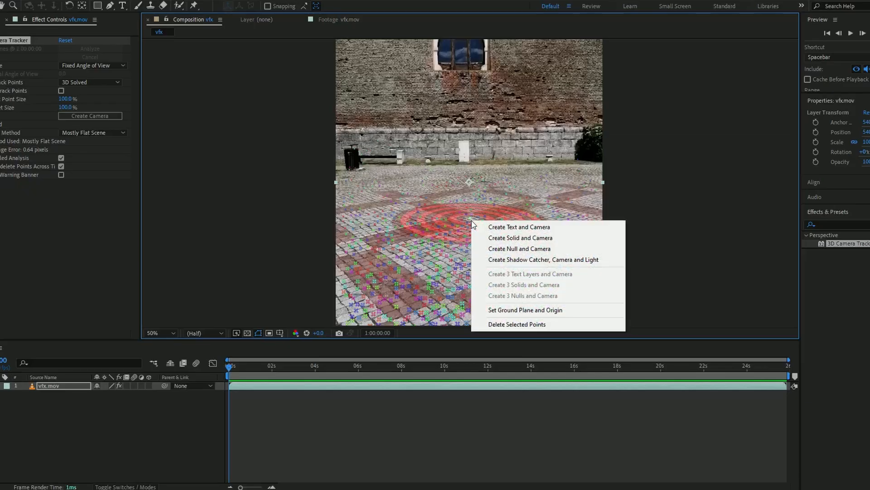
pyautogui.click(549, 239)
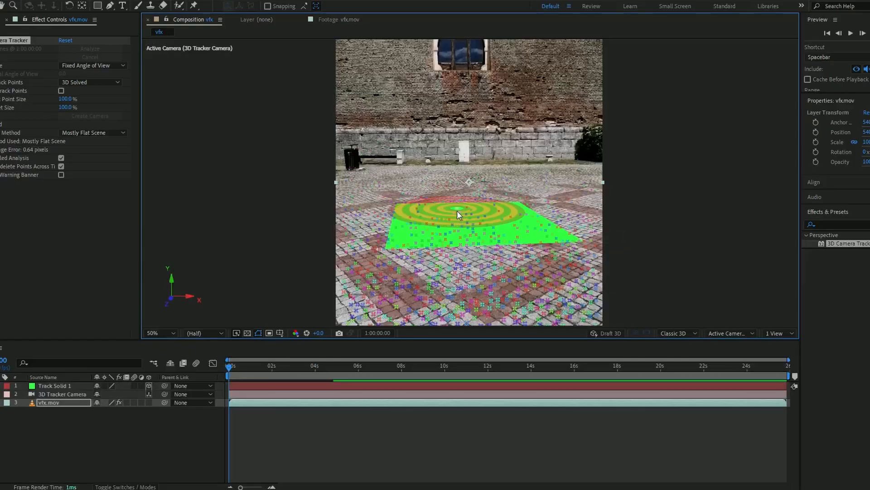
pyautogui.press(',')
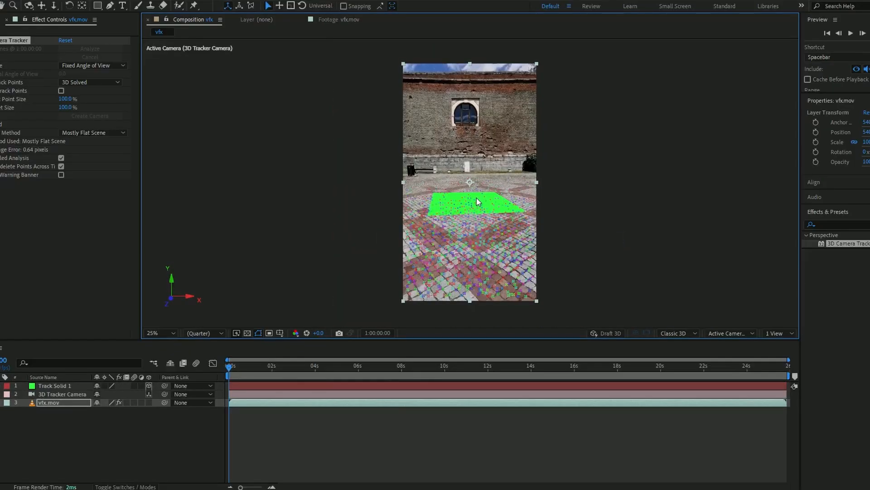
pyautogui.scroll(3, 477, 199)
pyautogui.scroll(-1, 477, 200)
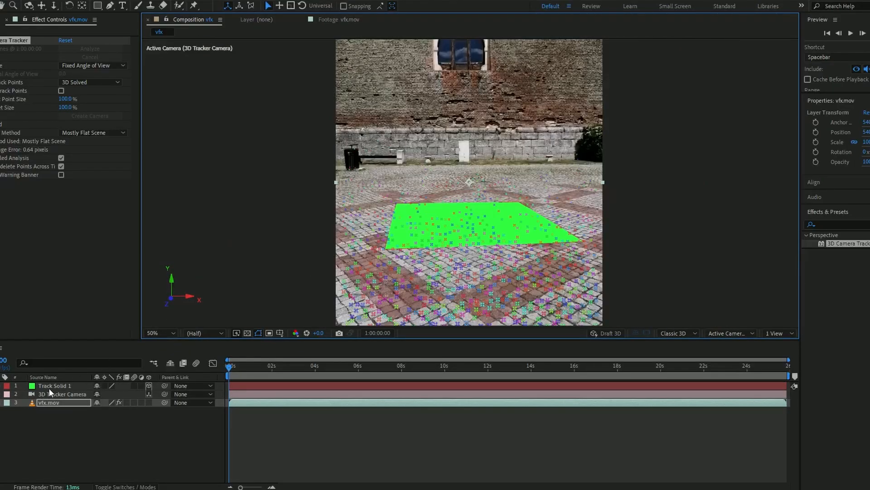
# Step: Find the Grid effect and apply it to the Track Solid 1 layer
pyautogui.click(49, 386)
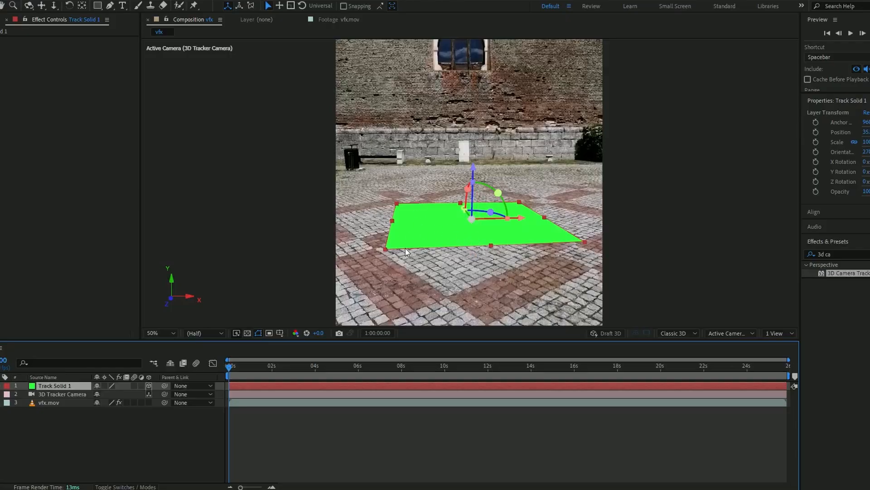
pyautogui.scroll(-1, 441, 258)
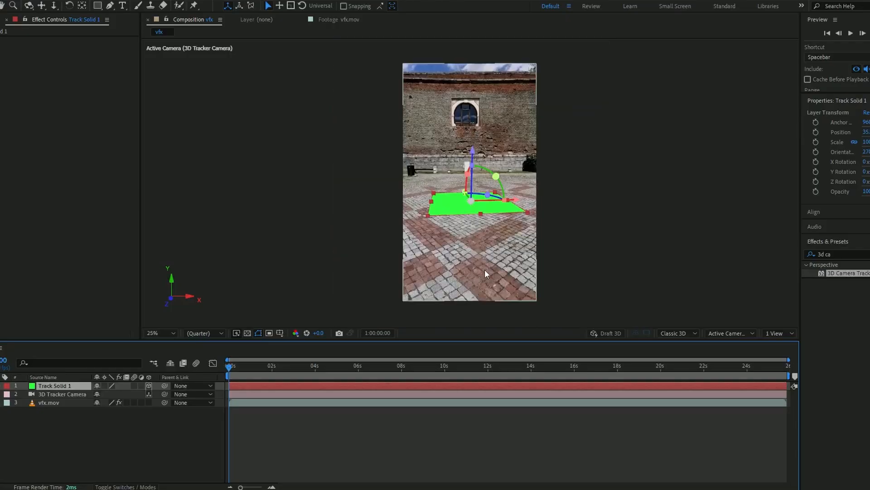
pyautogui.scroll(1, 485, 269)
pyautogui.click(869, 254)
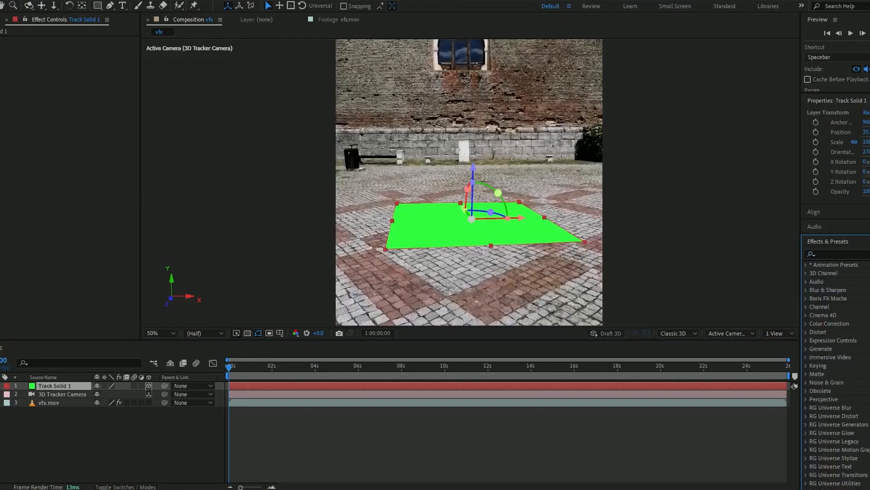
pyautogui.click(826, 250)
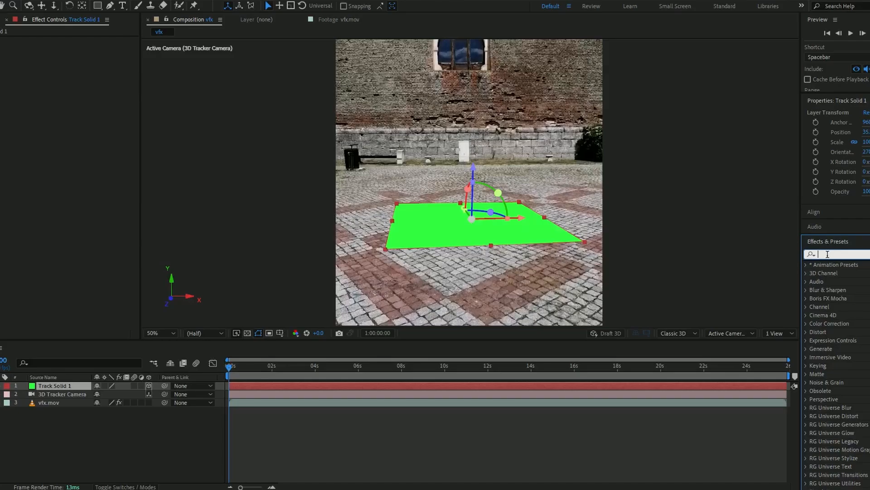
pyautogui.write('grid')
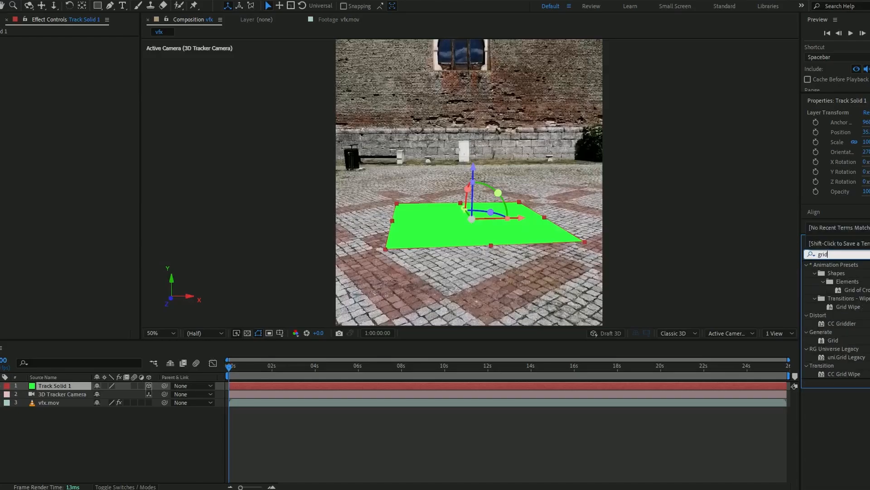
pyautogui.click(833, 340)
pyautogui.moveTo(836, 339); pyautogui.dragTo(55, 389)
# Step: Enlarge the track solid slightly by its near-left corner so it meets the corner of the paving pattern
pyautogui.press('.')
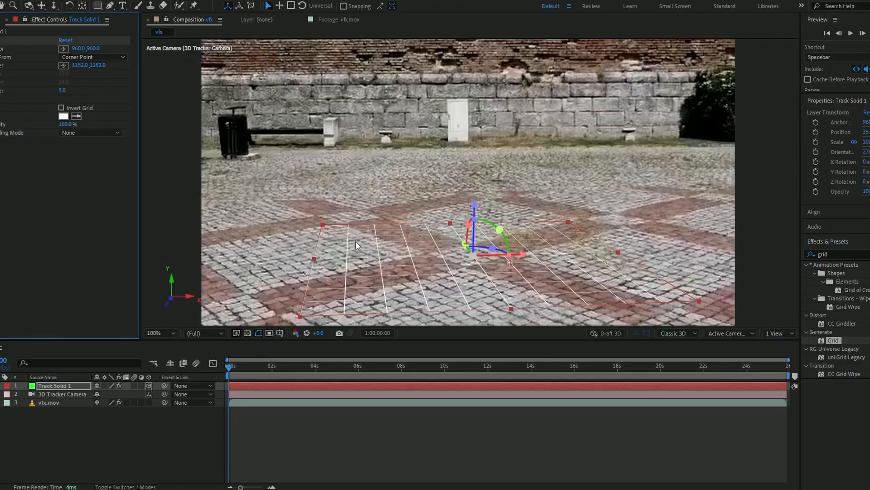
pyautogui.press(',')
pyautogui.press('.')
pyautogui.moveTo(403, 271); pyautogui.dragTo(442, 192, button='middle')
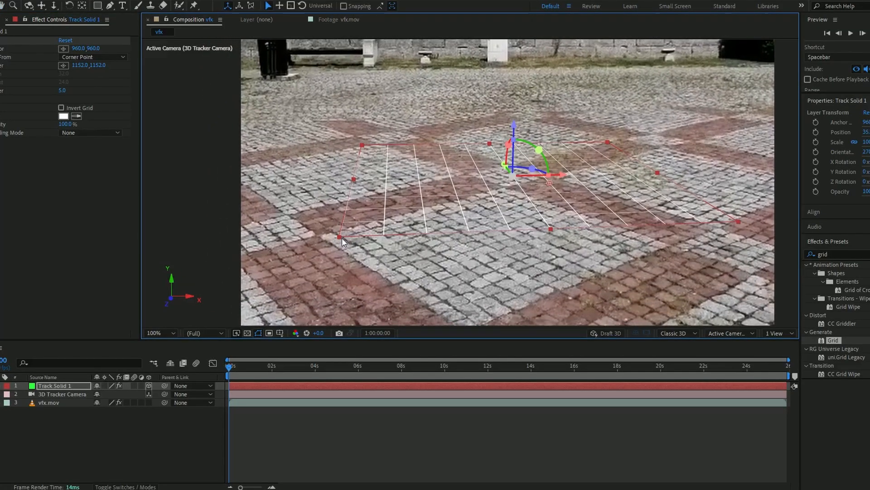
pyautogui.moveTo(336, 238); pyautogui.dragTo(331, 242)
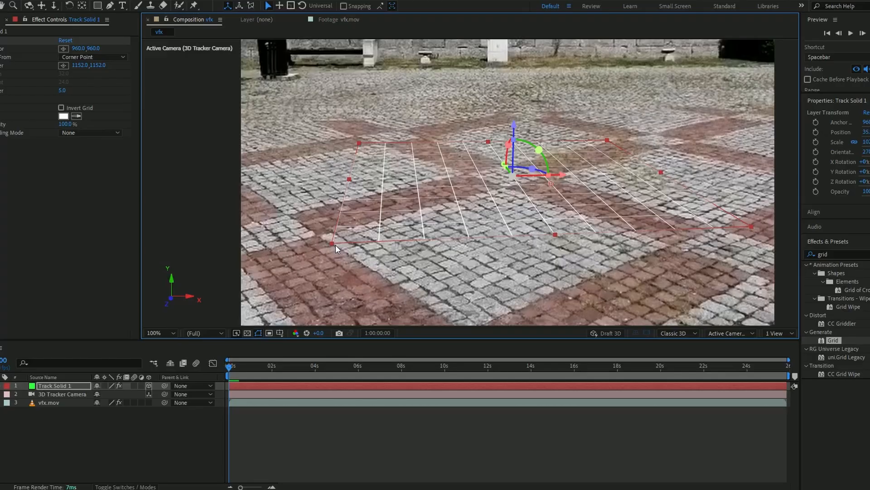
# Step: Play and scrub the footage to check that the grid follows the paving, and disable the solid's effects at the first frame
pyautogui.press('space')
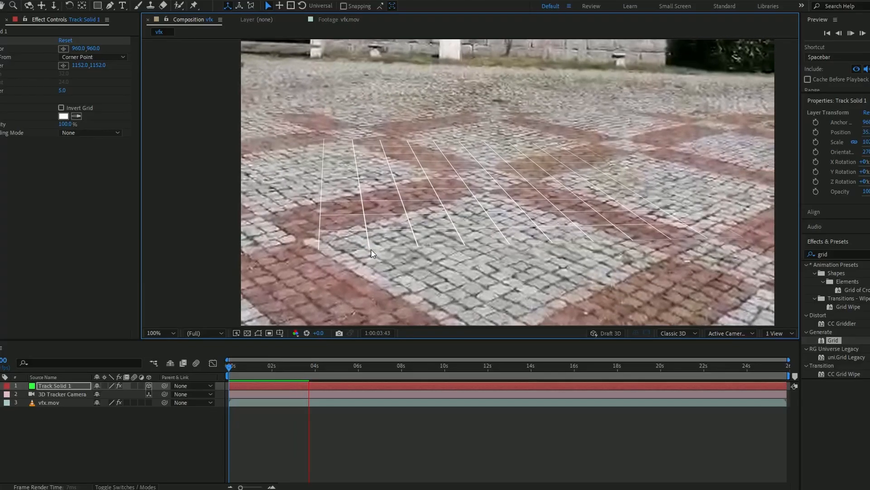
pyautogui.press('space')
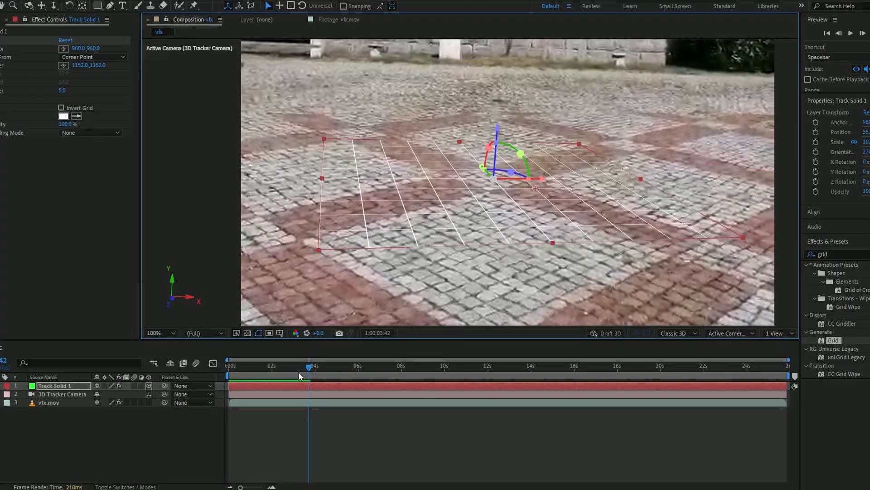
pyautogui.moveTo(316, 366); pyautogui.dragTo(339, 367)
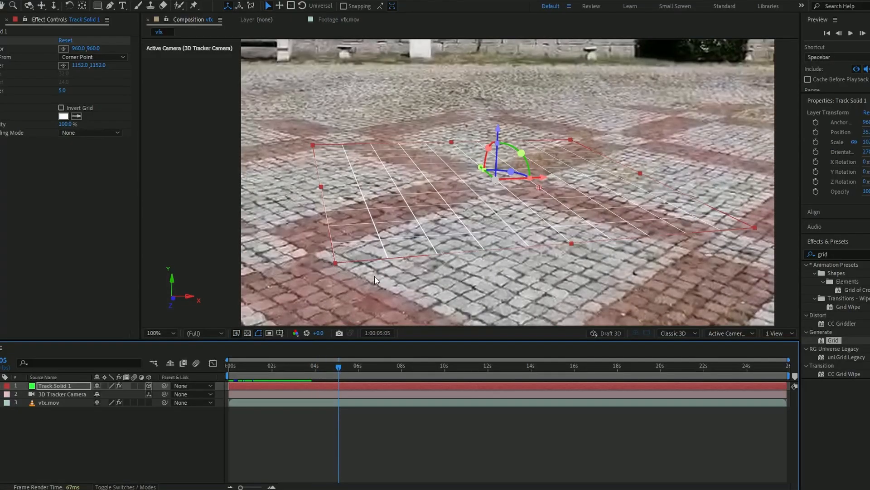
pyautogui.scroll(-3, 392, 254)
pyautogui.scroll(1, 392, 254)
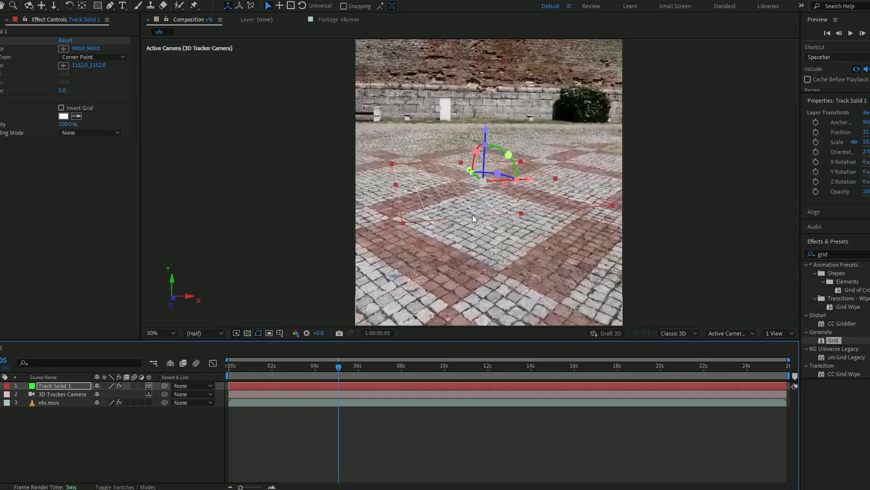
pyautogui.moveTo(237, 365); pyautogui.dragTo(226, 366)
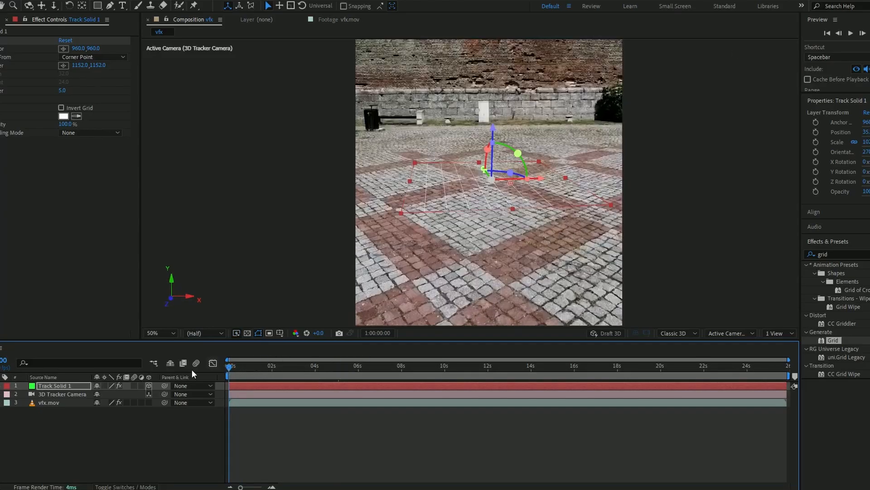
pyautogui.click(119, 385)
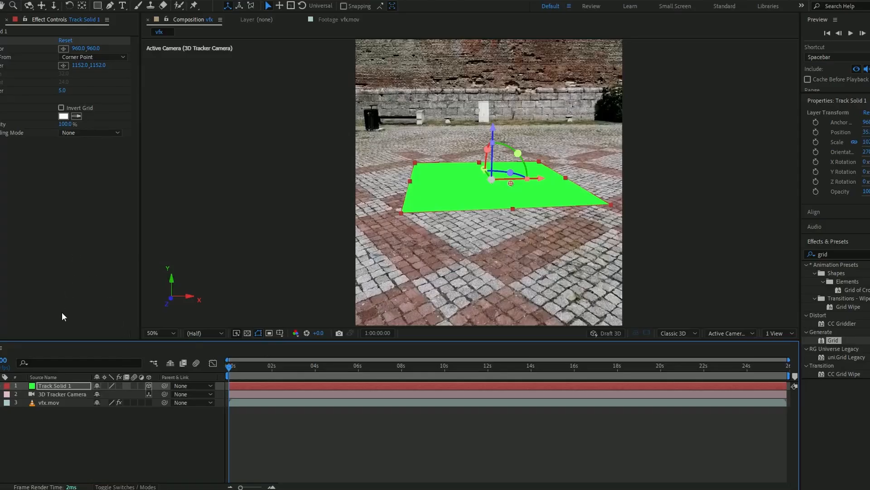
# Step: Check the focal length in the 3D Tracker Camera's settings without changing anything
pyautogui.click(44, 394)
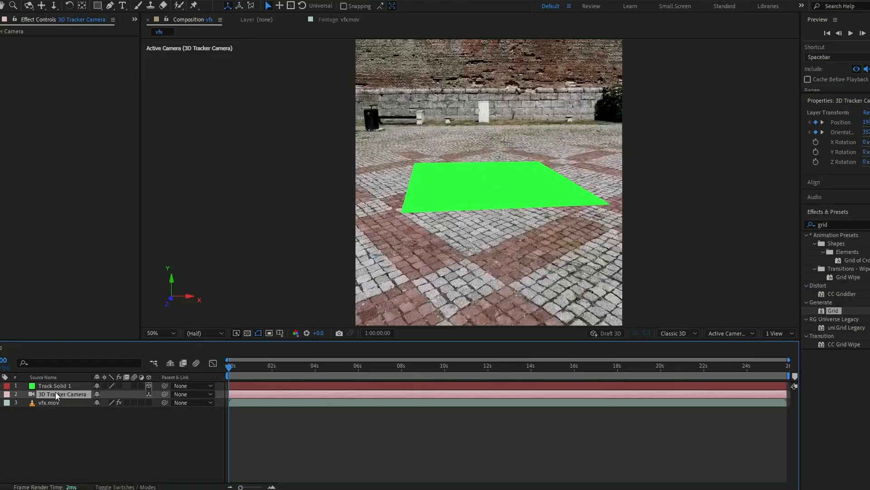
pyautogui.doubleClick(55, 393)
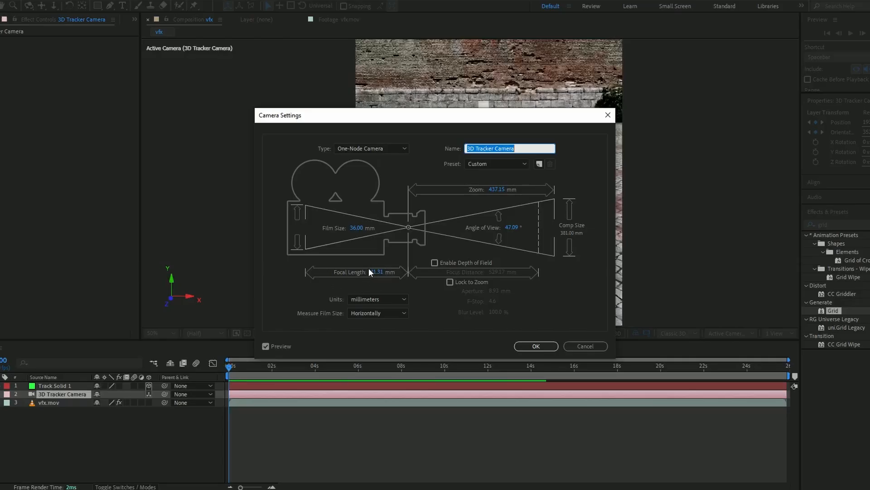
pyautogui.click(574, 345)
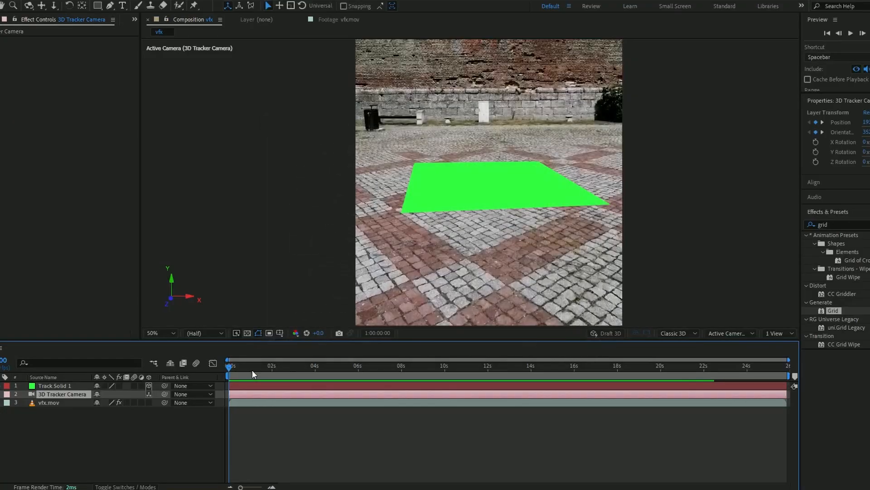
# Step: Play the composition from the start to check the solid's tracking, and return to the first frame
pyautogui.moveTo(228, 368)
pyautogui.mouseDown()
pyautogui.moveTo(426, 366)
pyautogui.moveTo(232, 361)
pyautogui.mouseUp()
pyautogui.press('space')
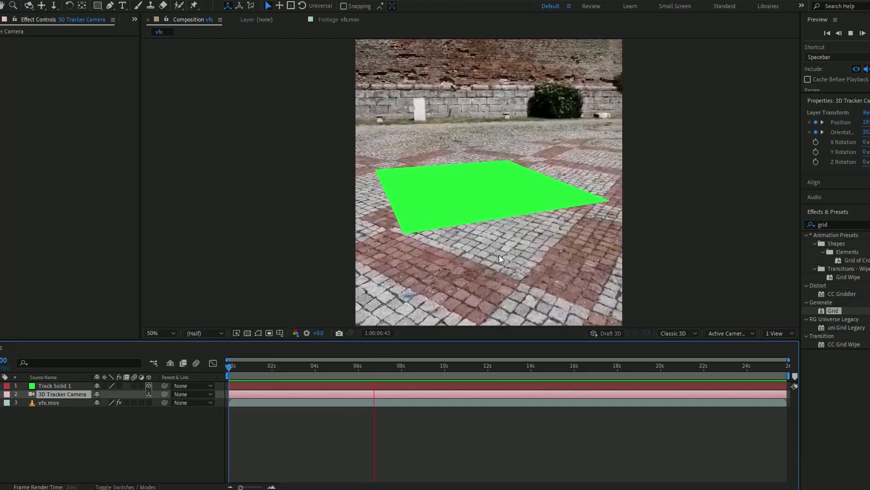
pyautogui.click(233, 366)
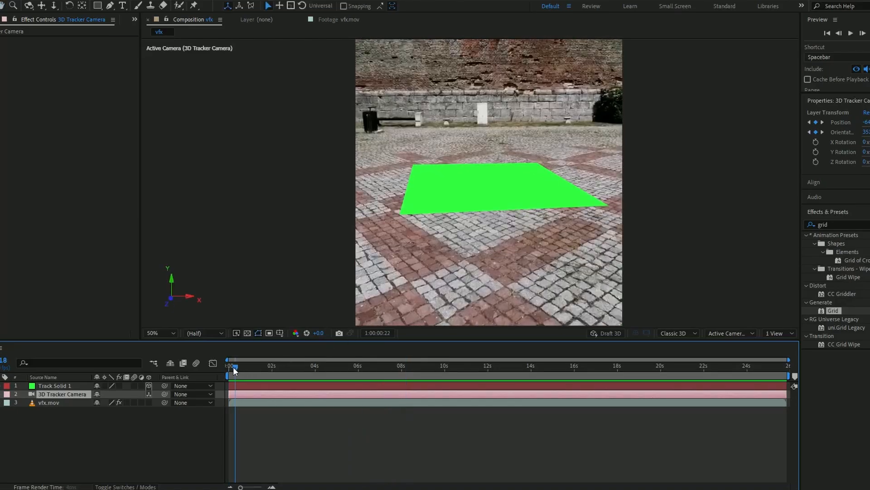
pyautogui.moveTo(233, 367); pyautogui.dragTo(221, 367)
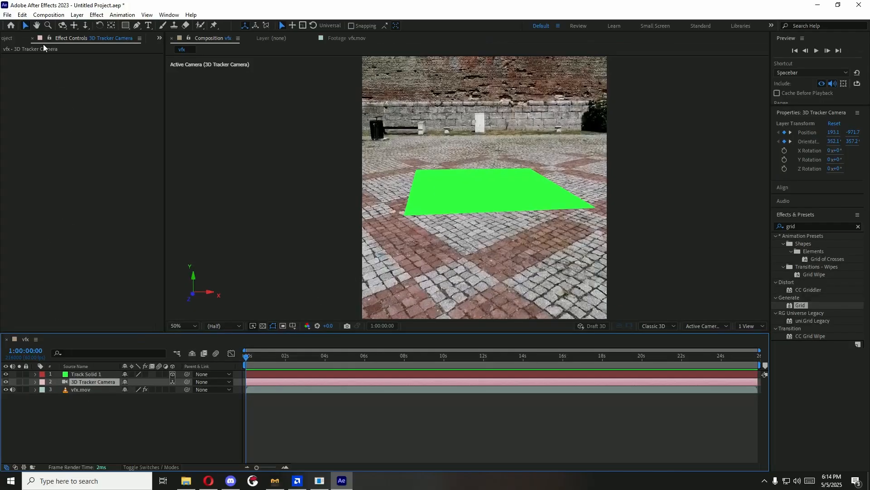
# Step: Review the Blender export options of the Export Composition Data to JSON script, and dismiss them without exporting
pyautogui.click(8, 15)
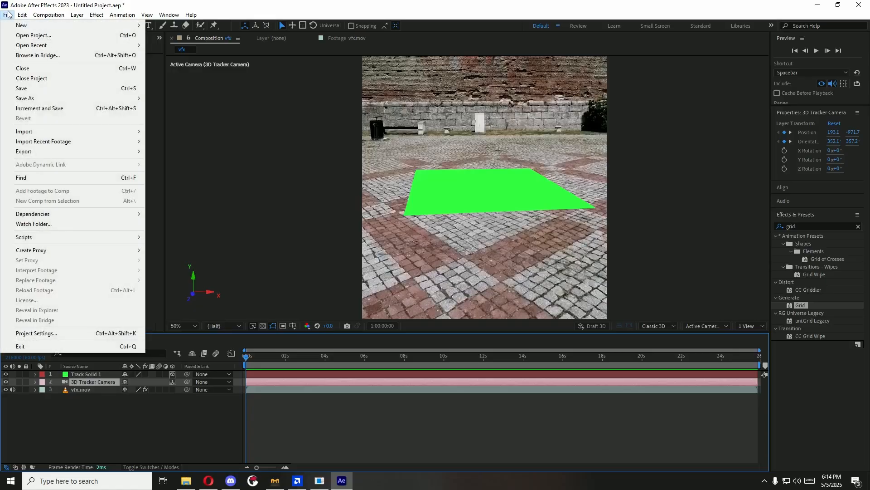
pyautogui.moveTo(64, 241)
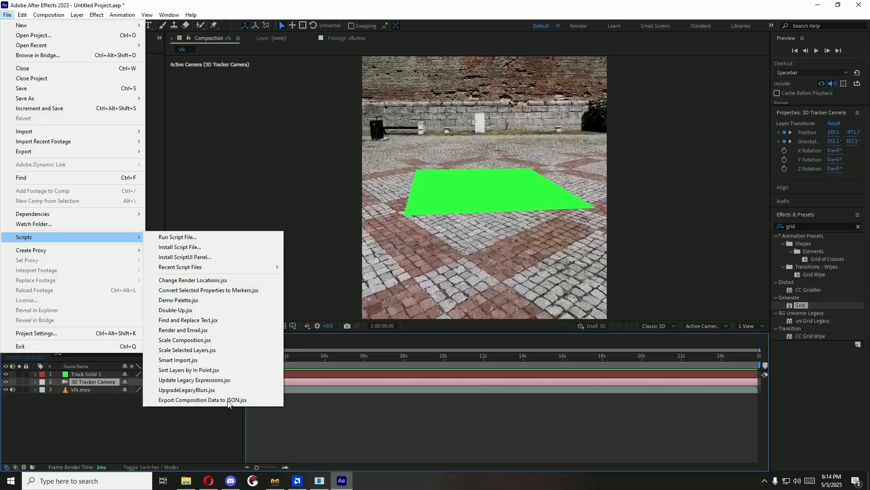
pyautogui.click(203, 399)
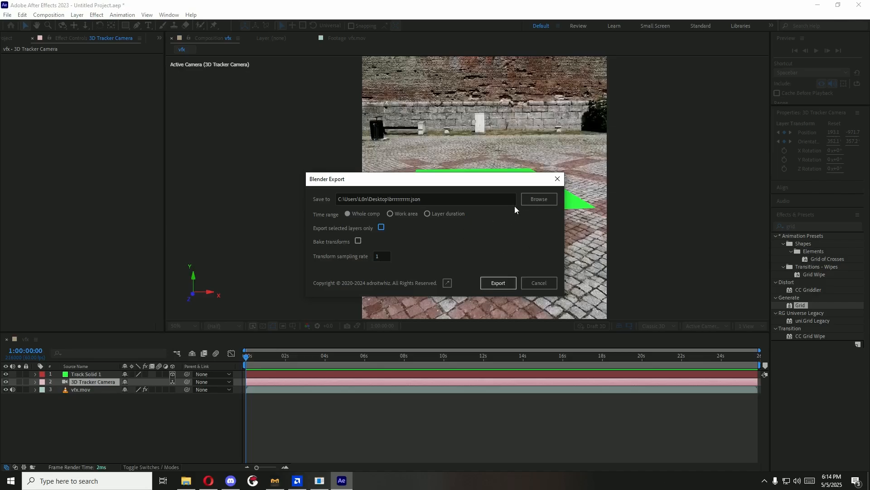
pyautogui.click(530, 283)
# Step: Close After Effects and switch to Blender
pyautogui.rightClick(342, 480)
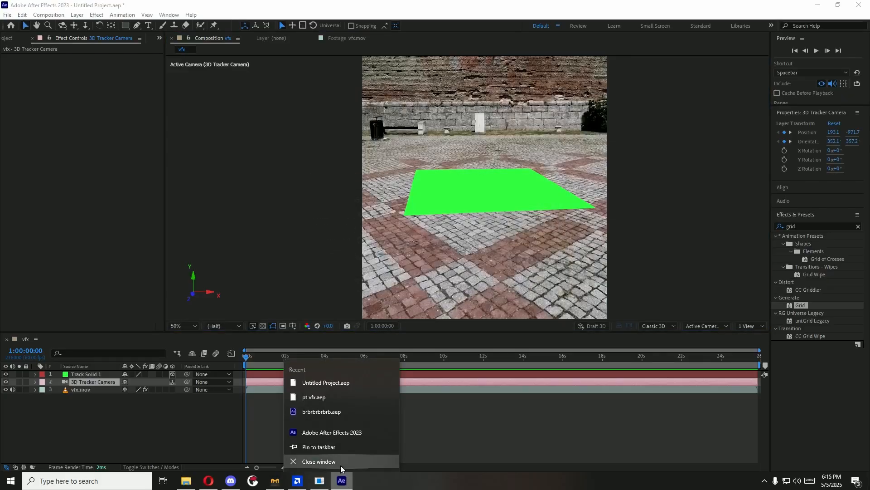
pyautogui.click(326, 457)
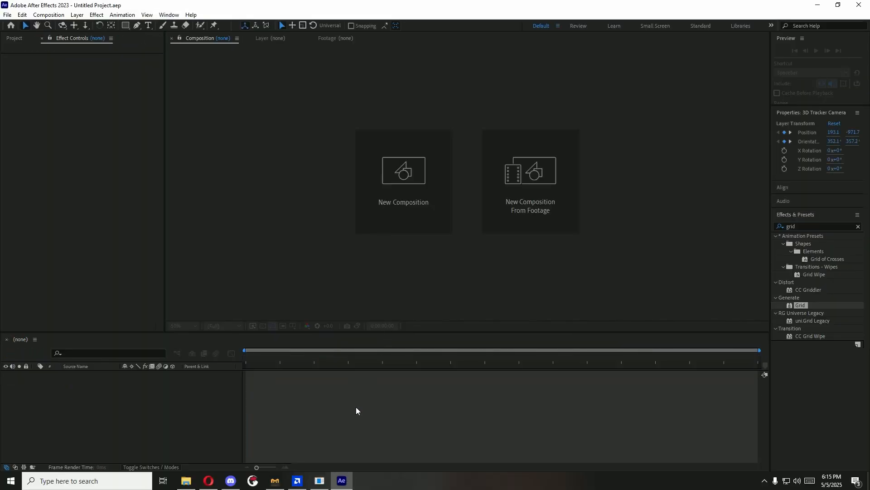
pyautogui.rightClick(342, 481)
pyautogui.click(338, 462)
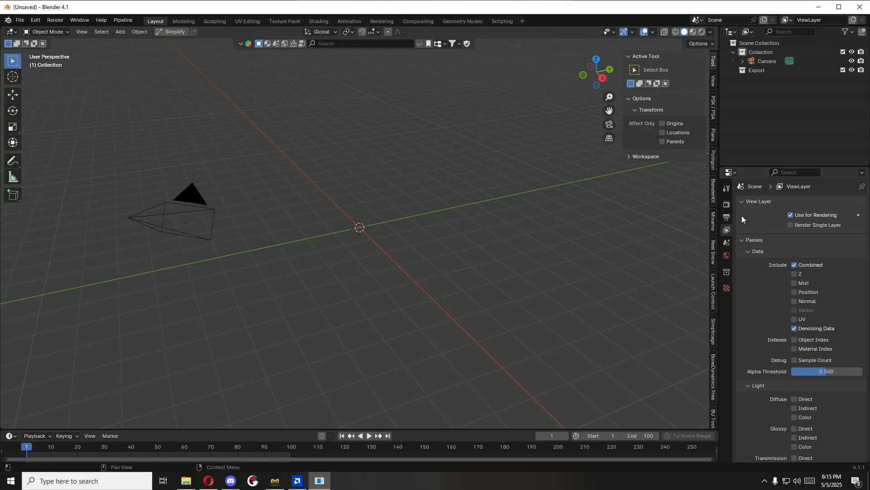
# Step: View the scene's render settings, and delete the existing camera from the scene
pyautogui.click(727, 204)
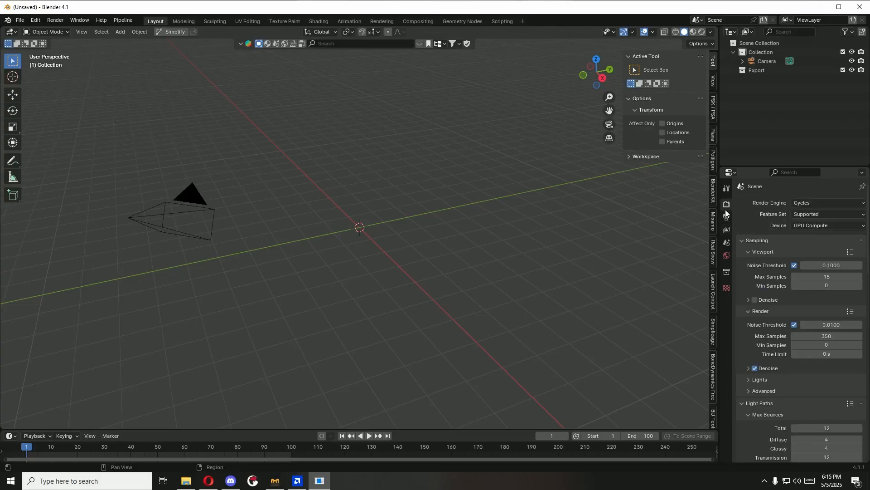
pyautogui.press('a')
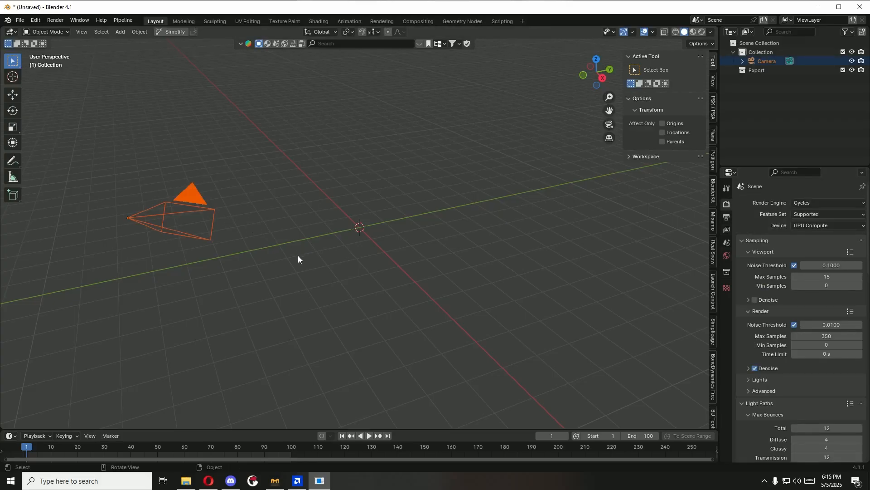
pyautogui.press('Delete')
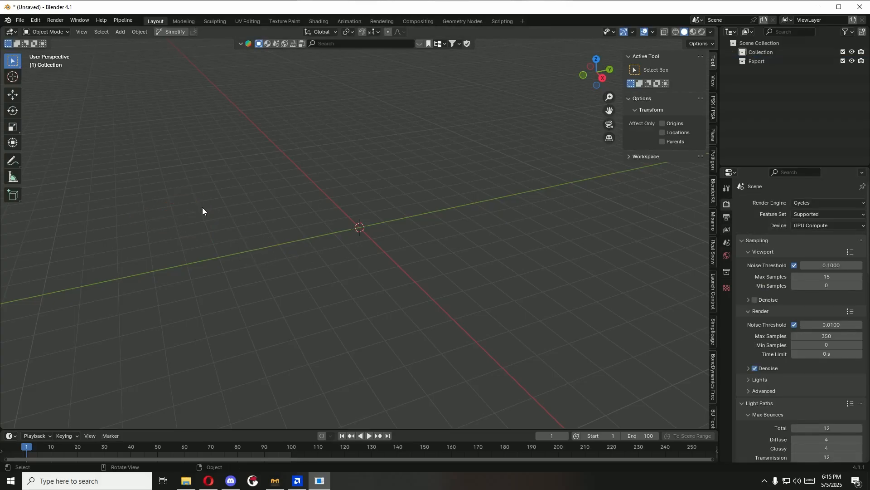
# Step: Import the converted After Effects composition data from the JSON file on the Desktop, keeping the scale factor of 0.01
pyautogui.click(21, 21)
pyautogui.moveTo(70, 148)
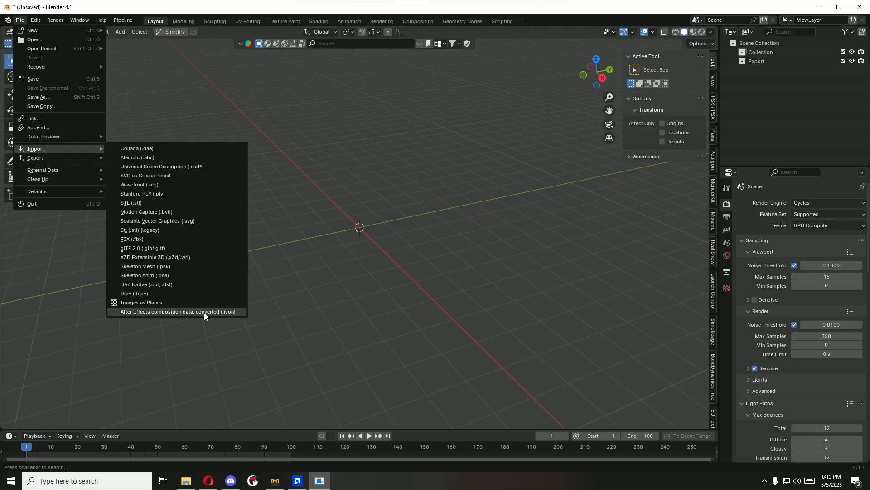
pyautogui.click(216, 312)
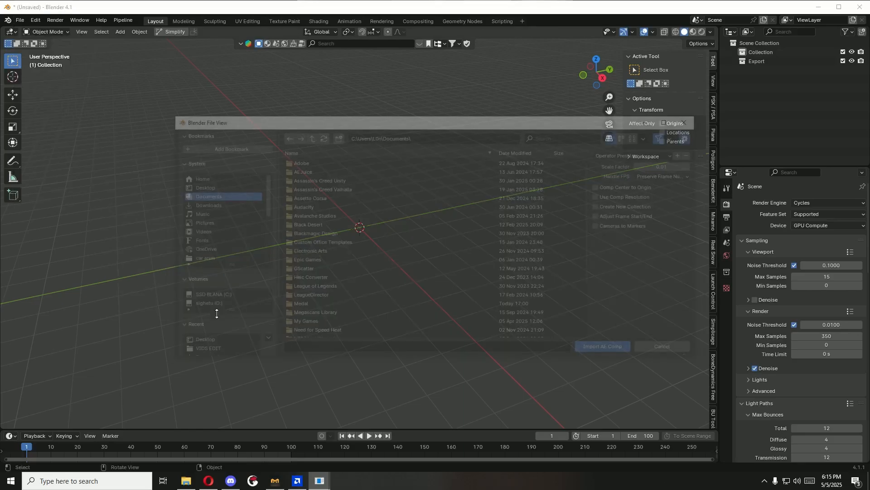
pyautogui.click(214, 187)
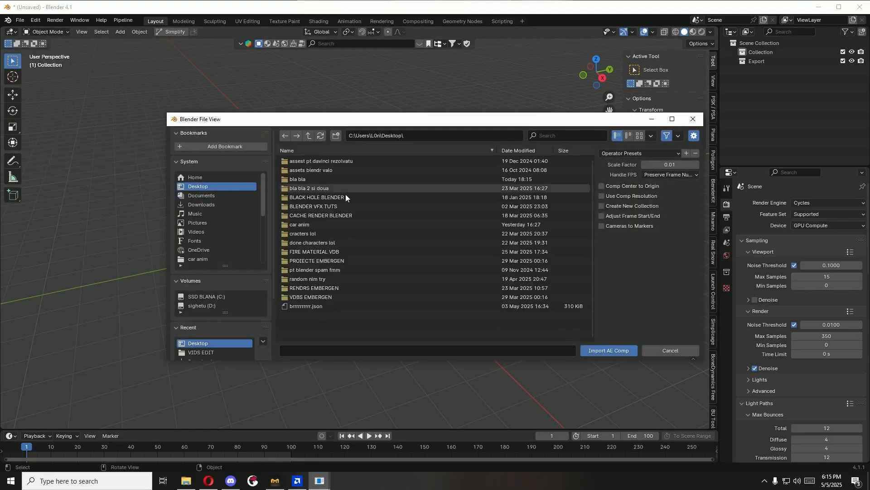
pyautogui.click(317, 306)
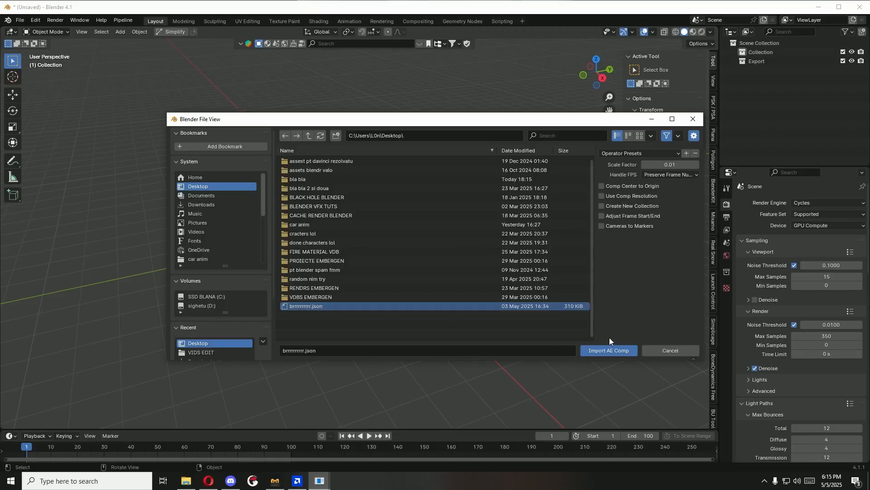
pyautogui.click(609, 352)
pyautogui.scroll(-8, 411, 290)
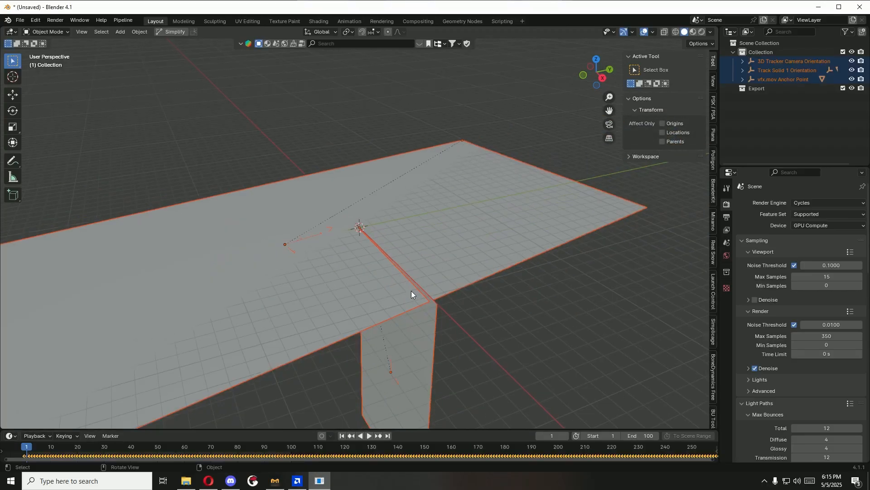
pyautogui.moveTo(420, 295); pyautogui.dragTo(414, 292, button='middle')
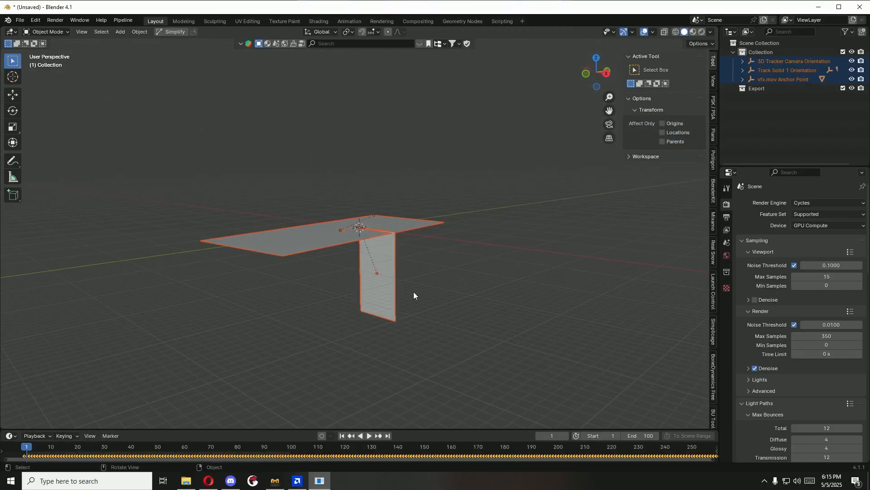
# Step: Play the imported animation through the camera view, select the tracker camera, and return to the first frame
pyautogui.click(444, 297)
pyautogui.press('KP_0')
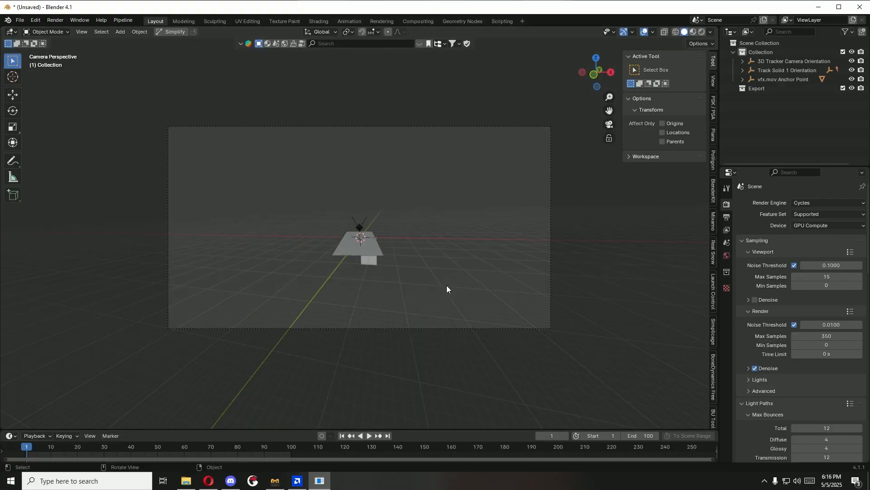
pyautogui.press('space')
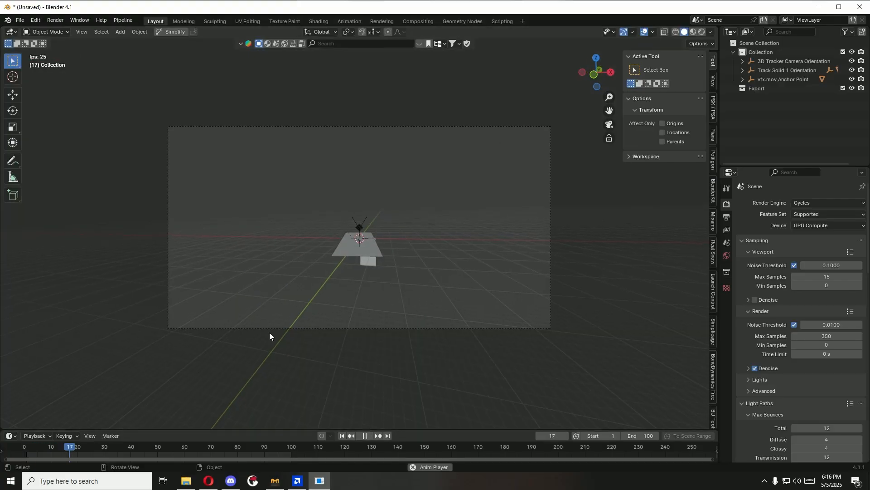
pyautogui.press('space')
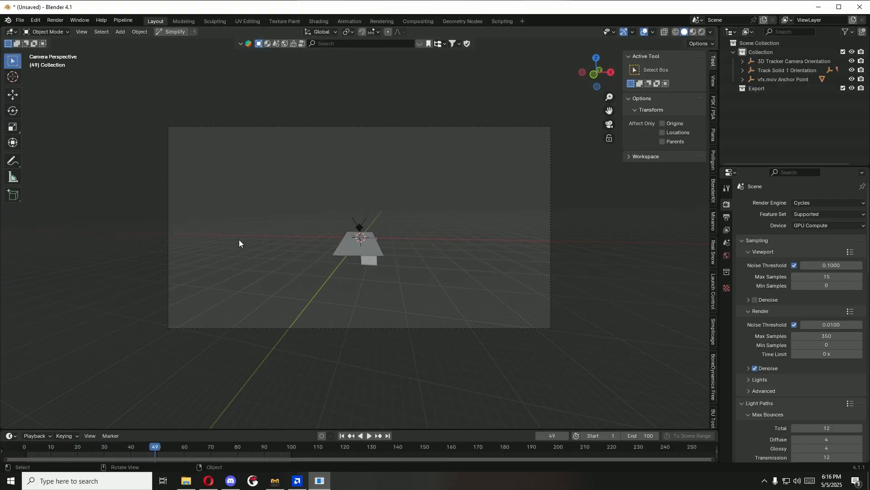
pyautogui.click(198, 127)
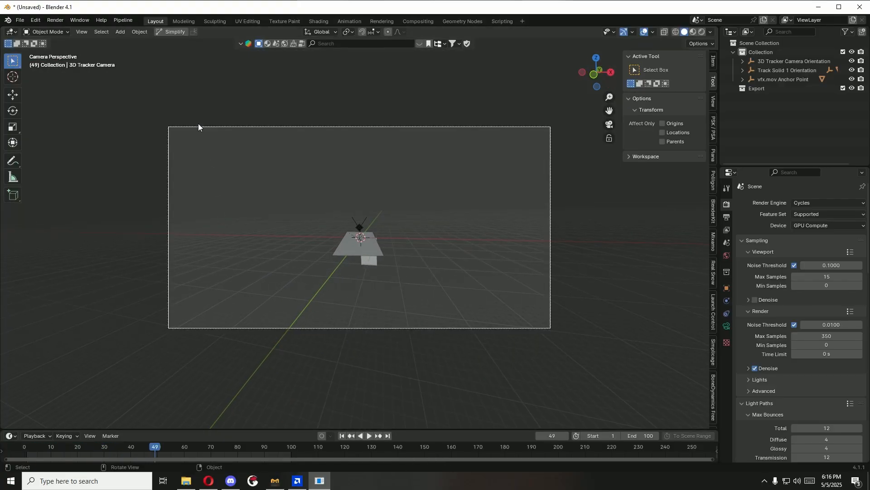
pyautogui.click(342, 436)
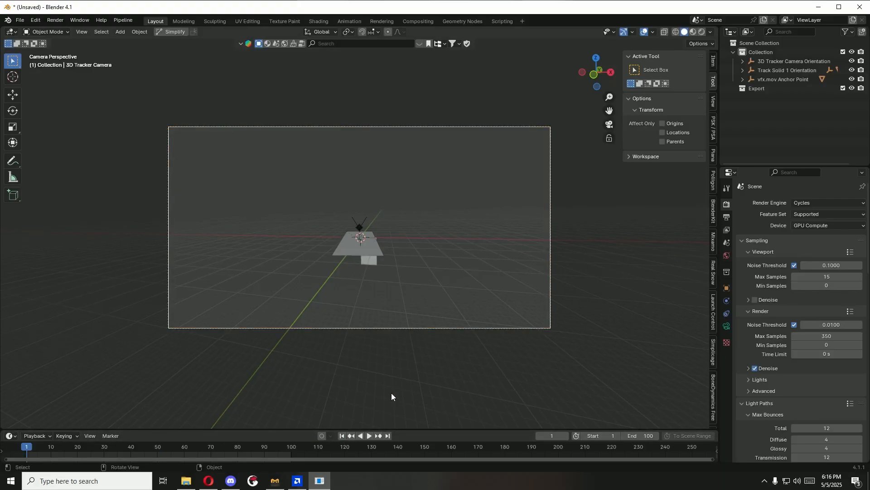
# Step: Check the frame width, frame height and frame rate of vfx.mov in its file properties, and return to Blender
pyautogui.click(186, 480)
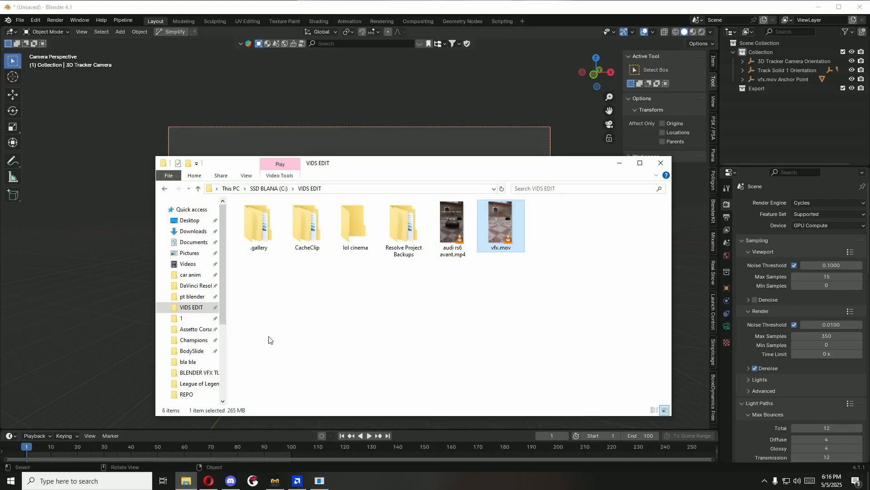
pyautogui.rightClick(502, 223)
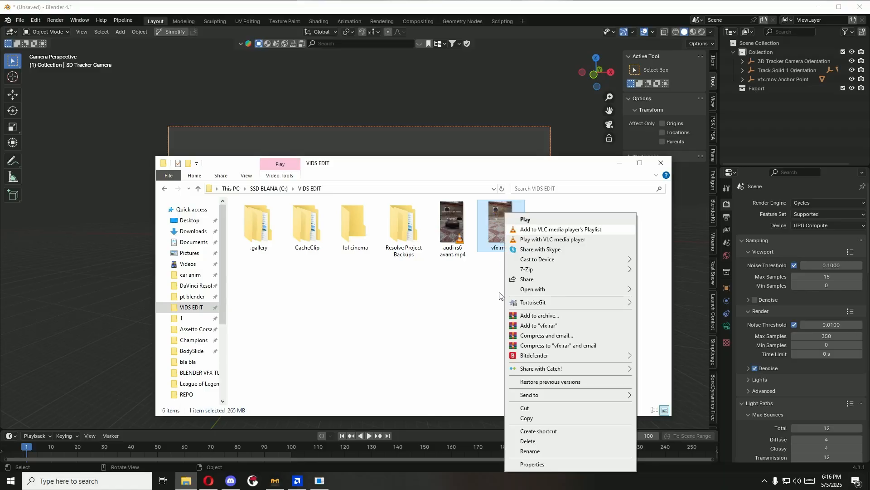
pyautogui.click(526, 468)
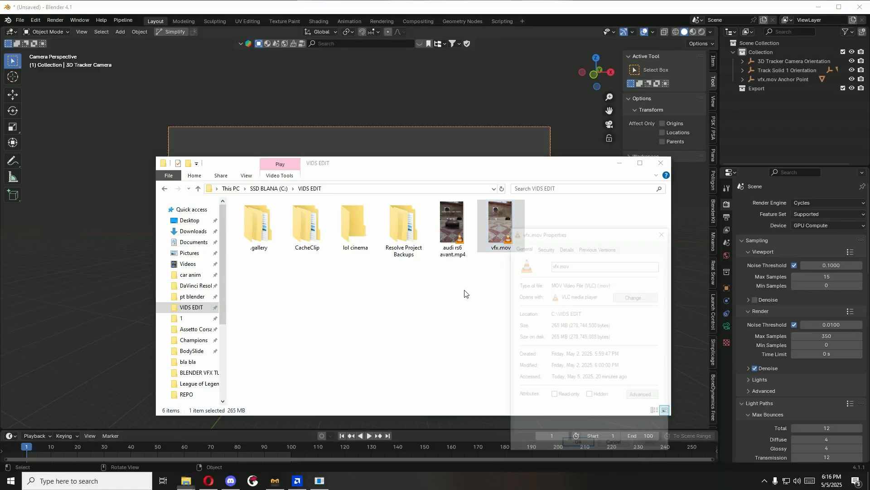
pyautogui.click(567, 246)
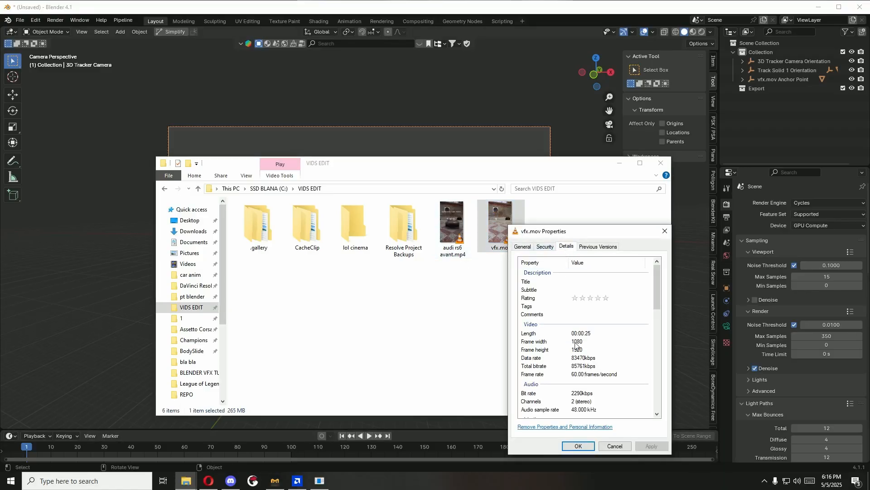
pyautogui.click(664, 231)
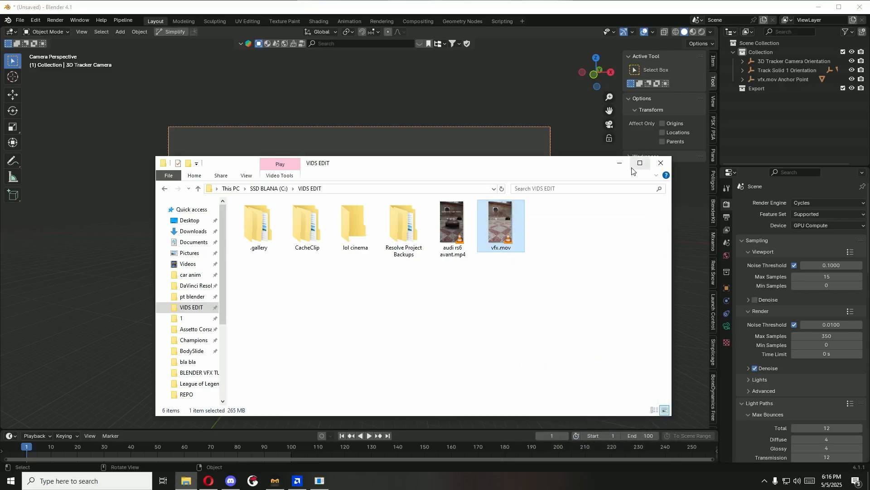
pyautogui.click(619, 162)
# Step: Set the output resolution to 1080 × 1920 px and the frame rate to 60 fps
pyautogui.click(726, 218)
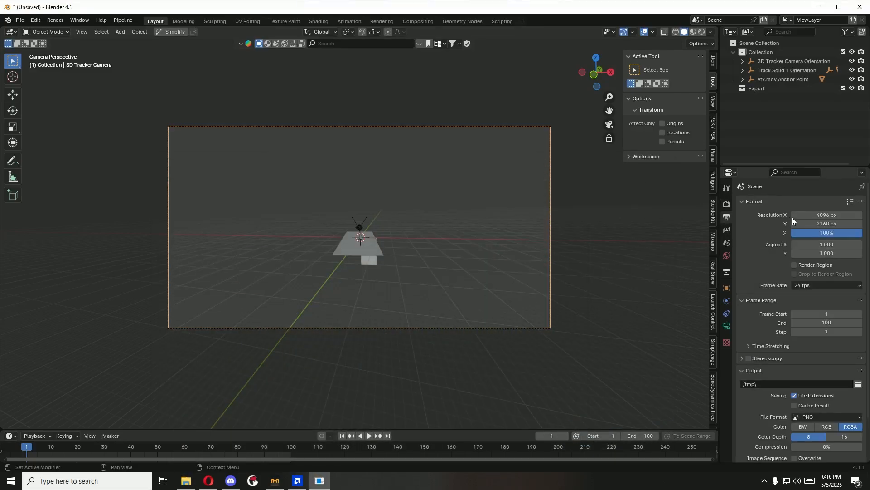
pyautogui.click(820, 215)
pyautogui.write('1080')
pyautogui.press('Return')
pyautogui.click(815, 224)
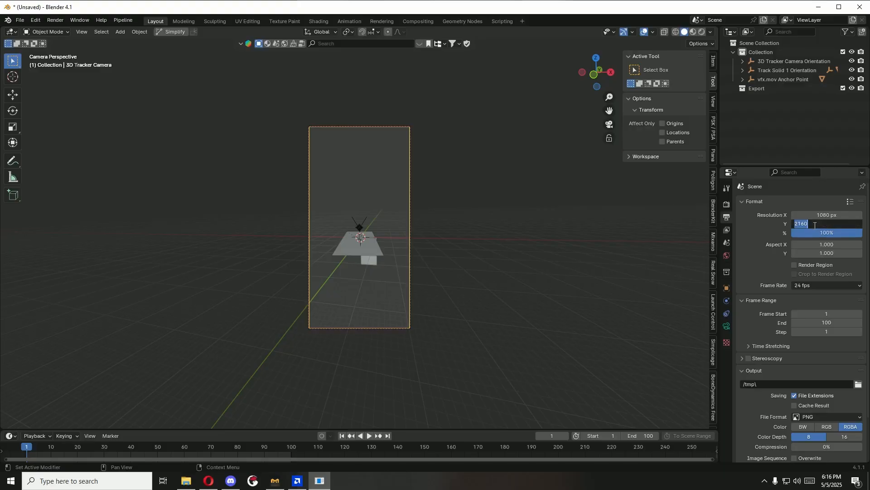
pyautogui.write('1920')
pyautogui.press('Return')
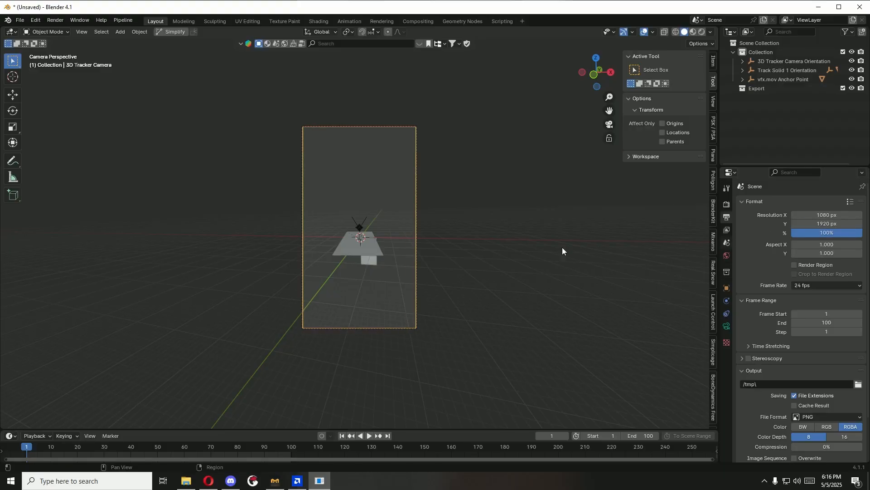
pyautogui.click(825, 286)
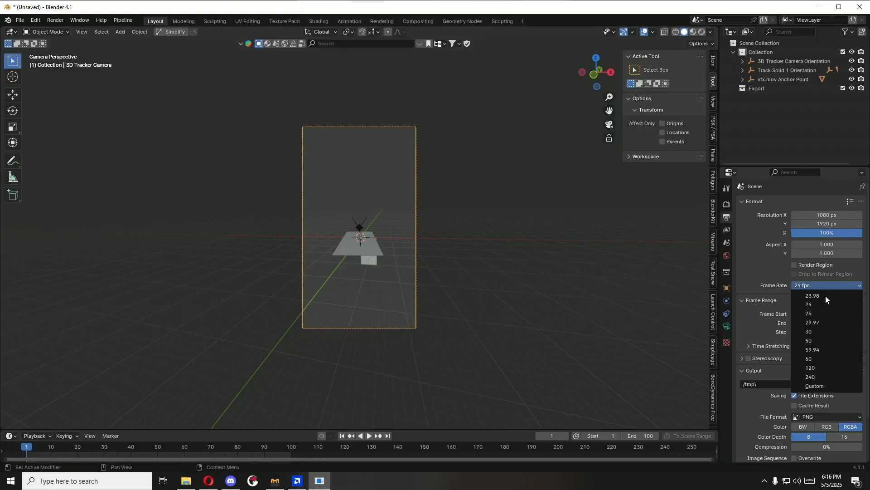
pyautogui.click(819, 356)
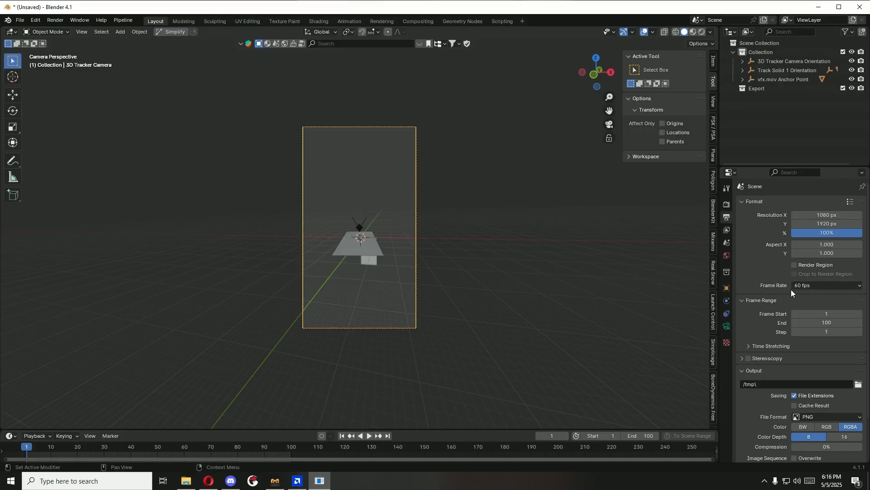
# Step: Resize the tracker camera in the scene, and try scaling its parent 3D Tracker Camera Orientation empty
pyautogui.scroll(3, 377, 267)
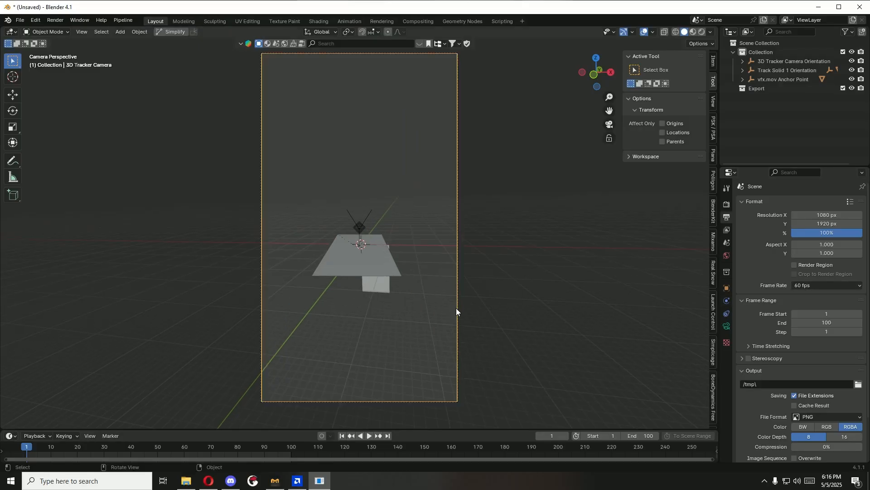
pyautogui.click(456, 334)
pyautogui.moveTo(456, 334); pyautogui.dragTo(265, 303, button='middle')
pyautogui.press('s')
pyautogui.click(233, 294)
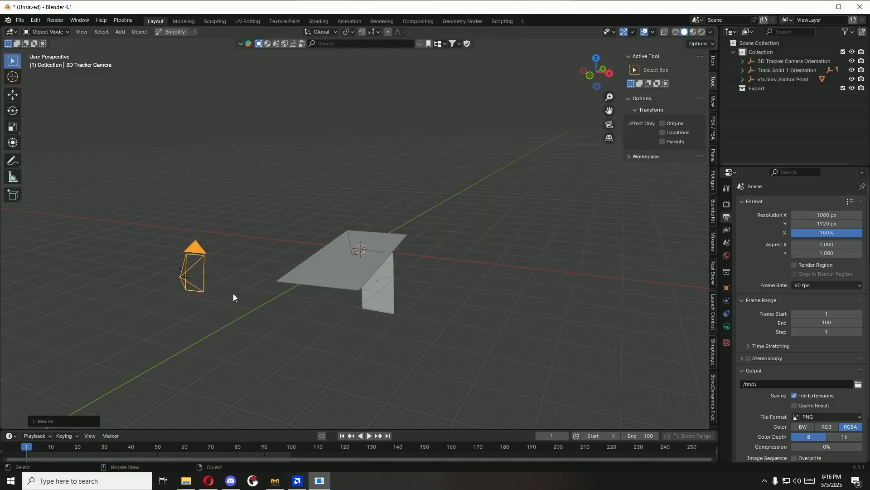
pyautogui.click(180, 273)
pyautogui.scroll(3, 190, 289)
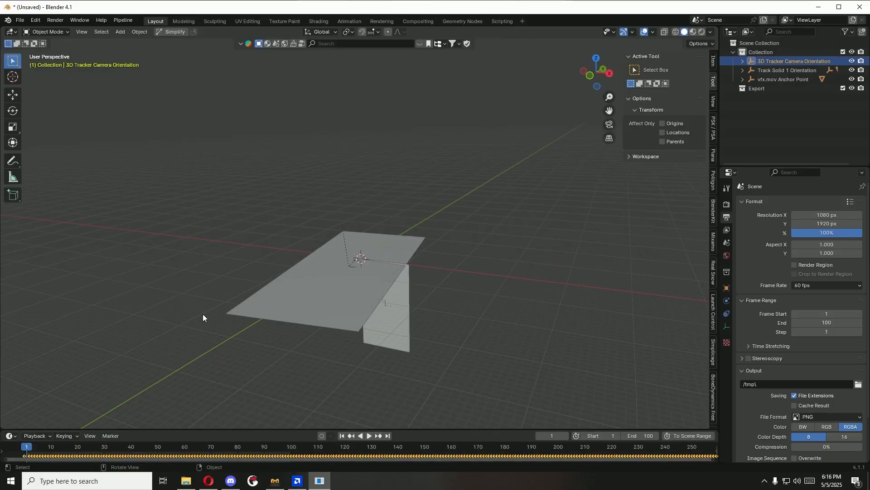
pyautogui.keyDown('shift'); pyautogui.moveTo(203, 313); pyautogui.dragTo(328, 286, button='middle'); pyautogui.keyUp('shift')
pyautogui.press('s')
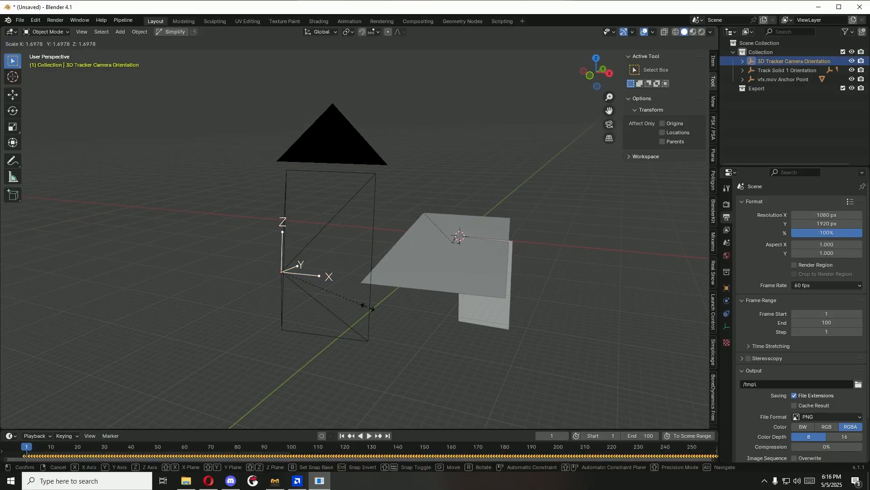
pyautogui.click(255, 322)
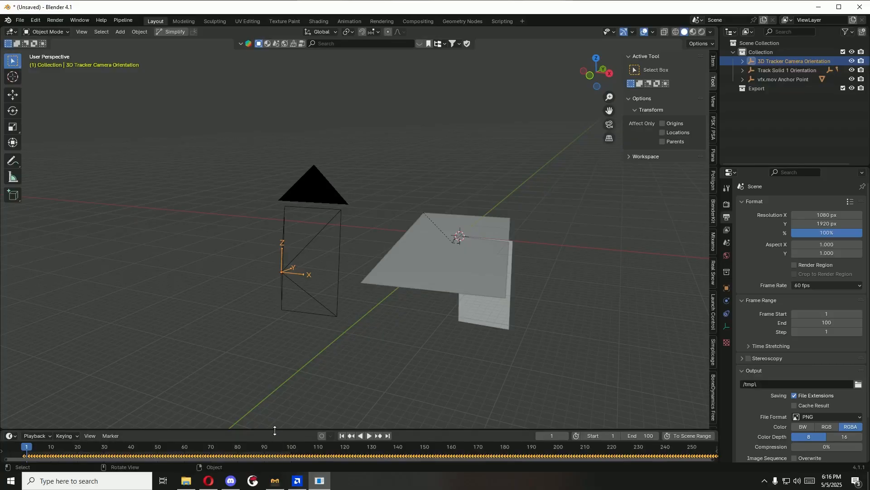
# Step: Enlarge the timeline, and shift the camera orientation keyframes one frame later to start on frame 1
pyautogui.moveTo(275, 431); pyautogui.dragTo(297, 326)
pyautogui.keyDown('ctrl'); pyautogui.moveTo(127, 379); pyautogui.dragTo(319, 376, button='middle'); pyautogui.keyUp('ctrl')
pyautogui.keyDown('ctrl'); pyautogui.moveTo(347, 377); pyautogui.dragTo(388, 382, button='middle'); pyautogui.keyUp('ctrl')
pyautogui.moveTo(194, 389); pyautogui.dragTo(344, 390, button='middle')
pyautogui.moveTo(254, 391); pyautogui.dragTo(328, 396, button='middle')
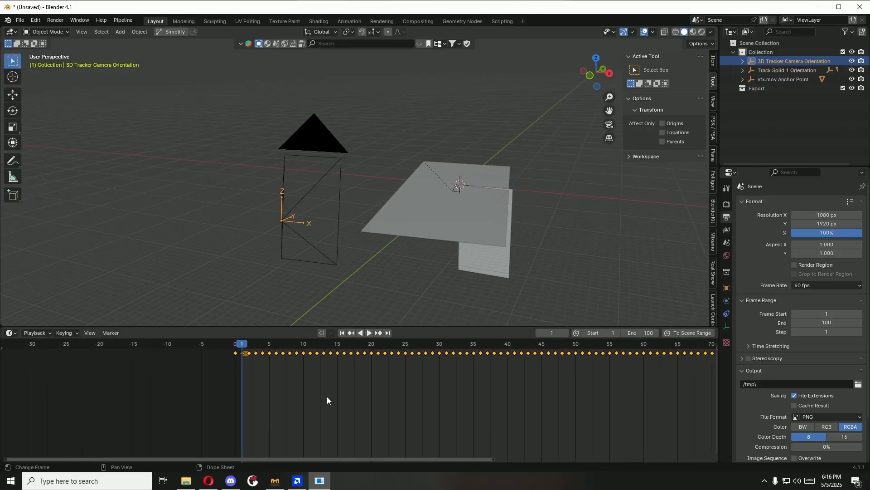
pyautogui.moveTo(257, 353); pyautogui.dragTo(263, 353)
# Step: Extend the scene's frame range to cover the camera keyframes, from frame 1 to 1551
pyautogui.scroll(-4, 326, 364)
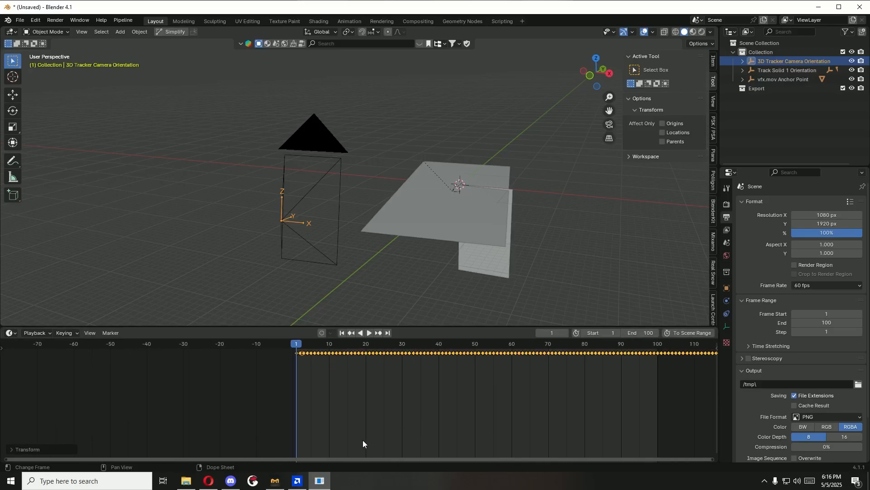
pyautogui.moveTo(349, 458); pyautogui.dragTo(545, 419)
pyautogui.scroll(-4, 530, 409)
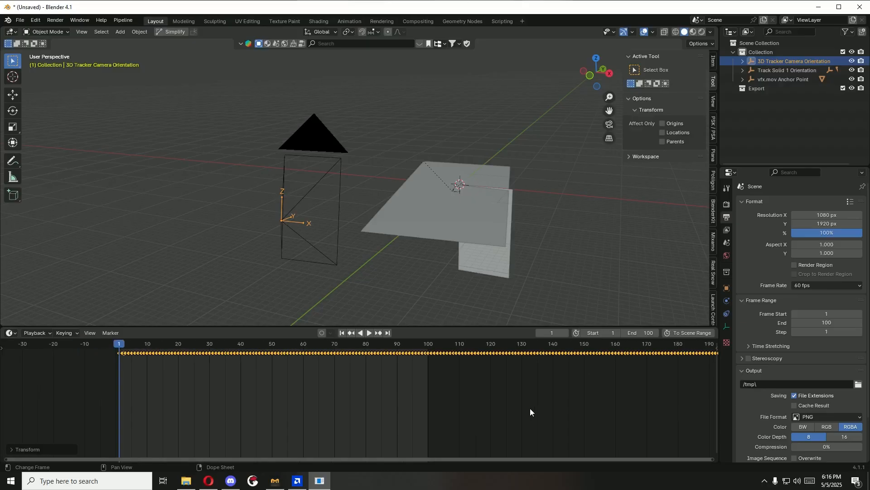
pyautogui.scroll(-1, 529, 408)
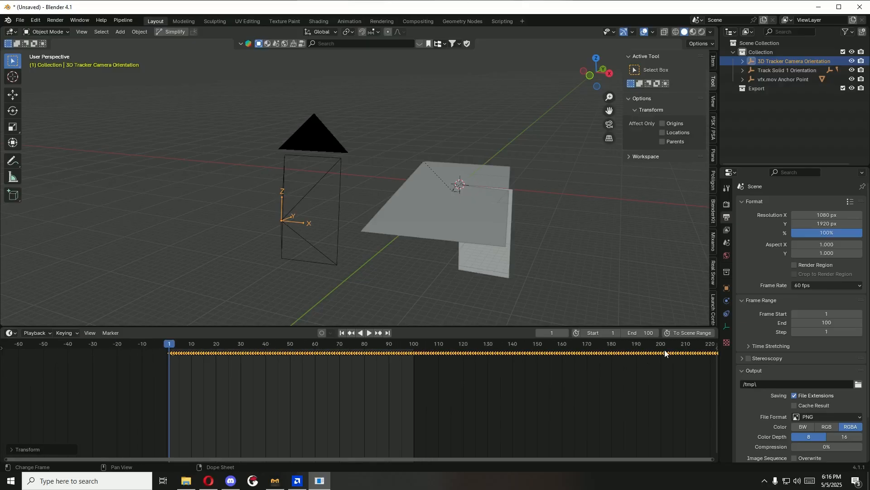
pyautogui.click(691, 333)
# Step: Scrub and play the tracked camera motion through the camera view, and return to frame 1
pyautogui.moveTo(650, 363); pyautogui.dragTo(114, 357)
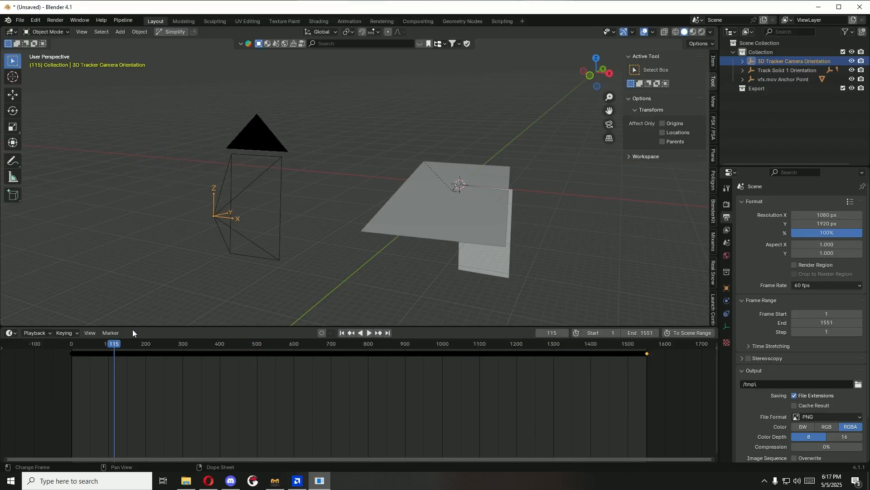
pyautogui.press('KP_0')
pyautogui.press('space')
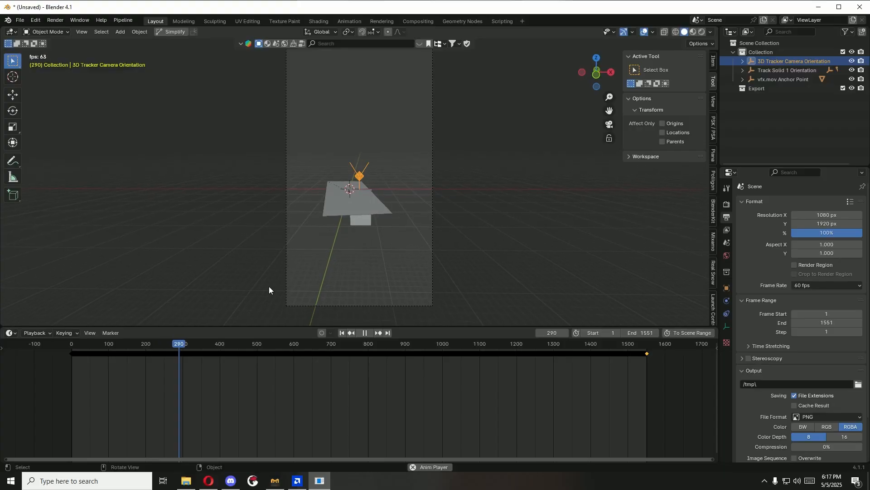
pyautogui.press('space')
pyautogui.hotkey('shift', 'Left')
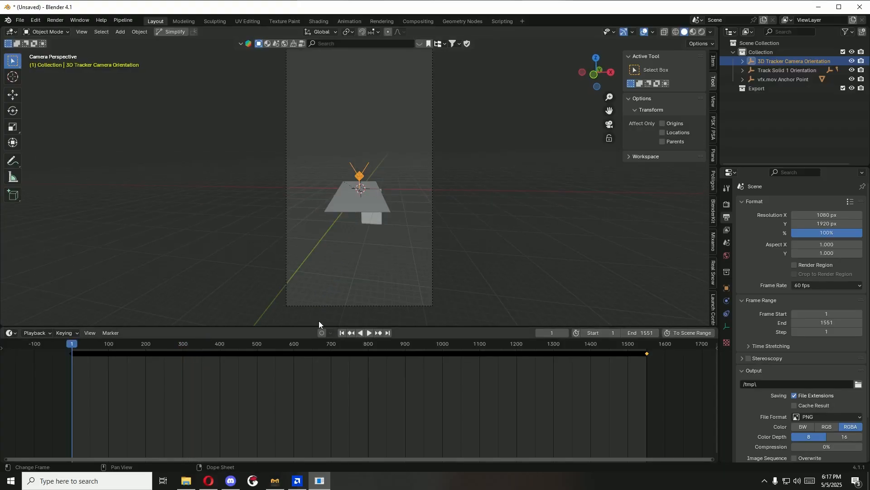
# Step: Delete the vertical vfx.mov plane, and switch the viewport to Material Preview shading
pyautogui.moveTo(412, 221); pyautogui.dragTo(458, 228, button='middle')
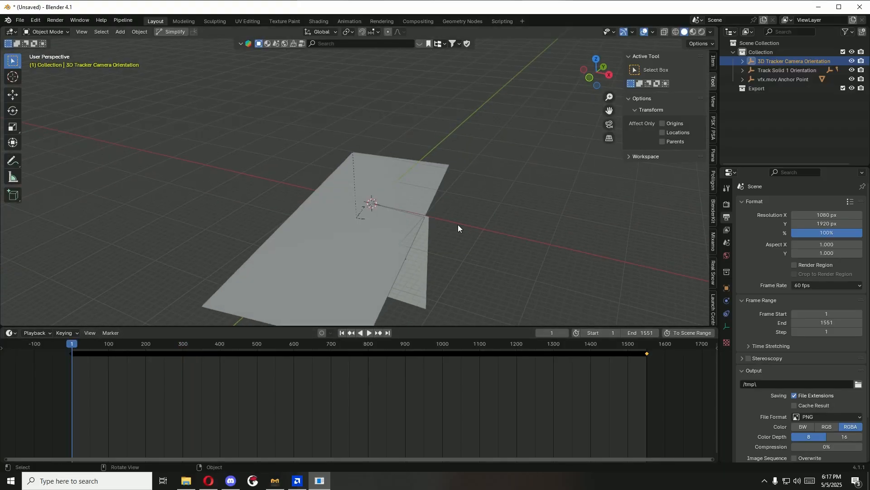
pyautogui.click(434, 295)
pyautogui.moveTo(475, 296); pyautogui.dragTo(453, 267, button='middle')
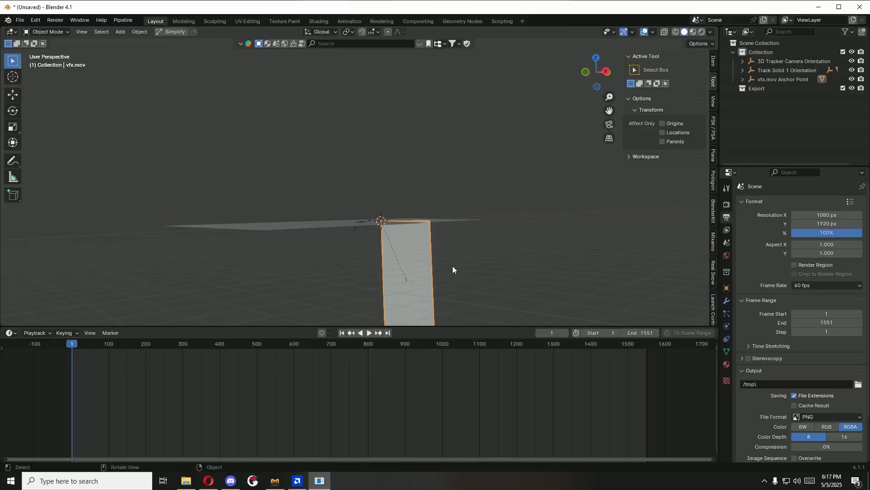
pyautogui.press('x')
pyautogui.click(429, 287)
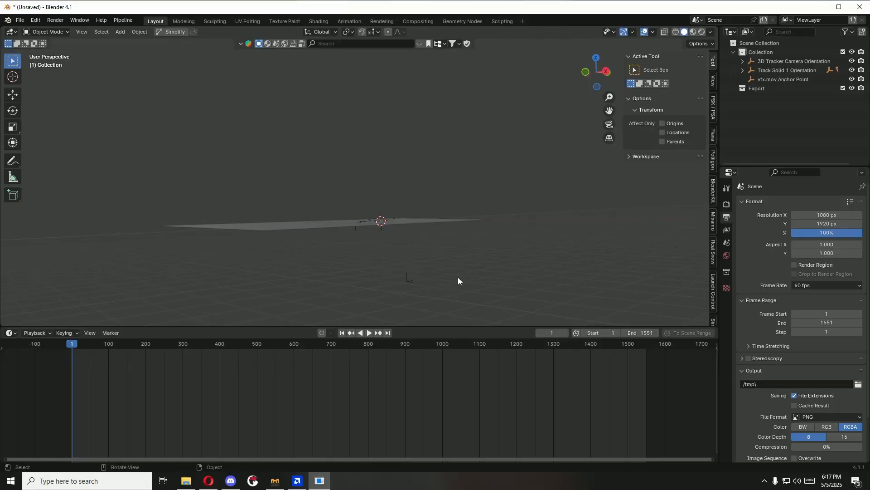
pyautogui.click(694, 35)
pyautogui.moveTo(389, 230); pyautogui.dragTo(437, 249, button='middle')
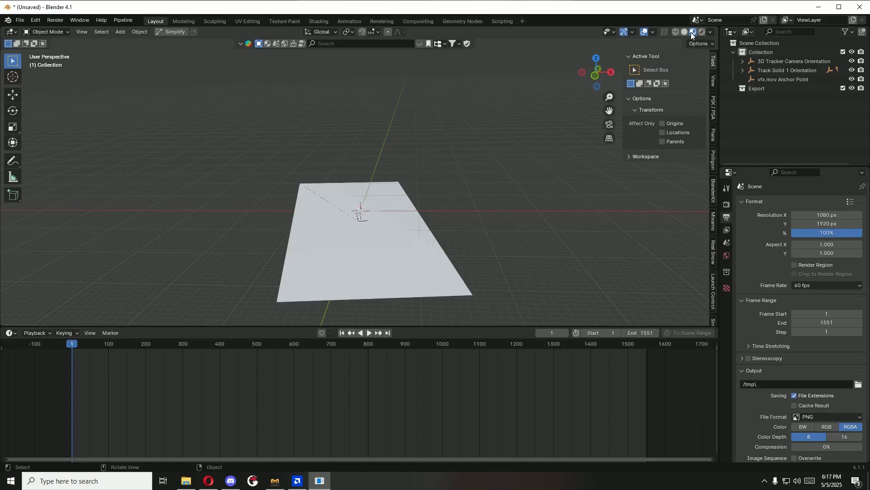
# Step: Add a scaled cube raised along Z on the track solid plane, and check it through the camera view
pyautogui.moveTo(481, 199); pyautogui.dragTo(370, 232, button='middle')
pyautogui.hotkey('shift', 'a')
pyautogui.moveTo(353, 243)
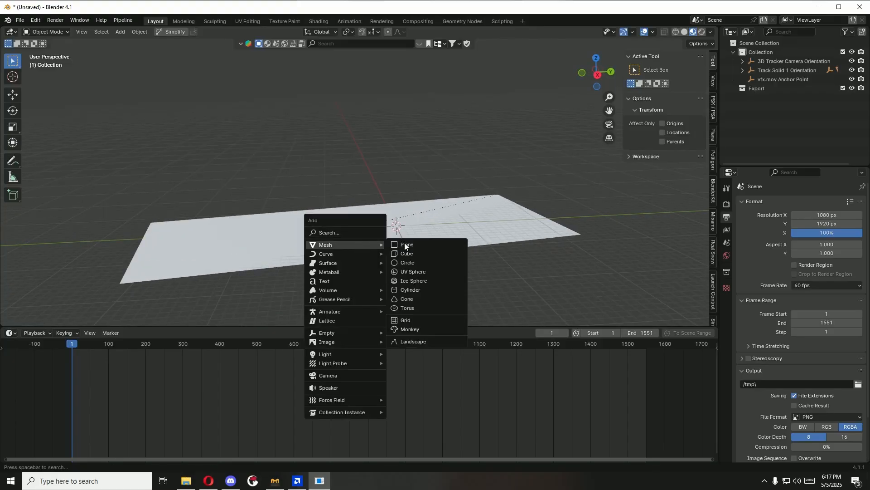
pyautogui.click(409, 249)
pyautogui.press('s')
pyautogui.click(440, 241)
pyautogui.press('g')
pyautogui.press('z')
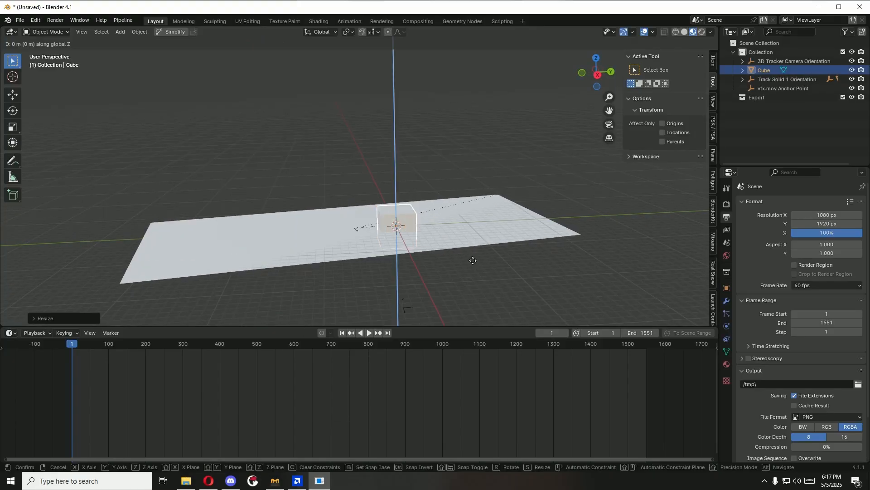
pyautogui.click(472, 241)
pyautogui.press('KP_0')
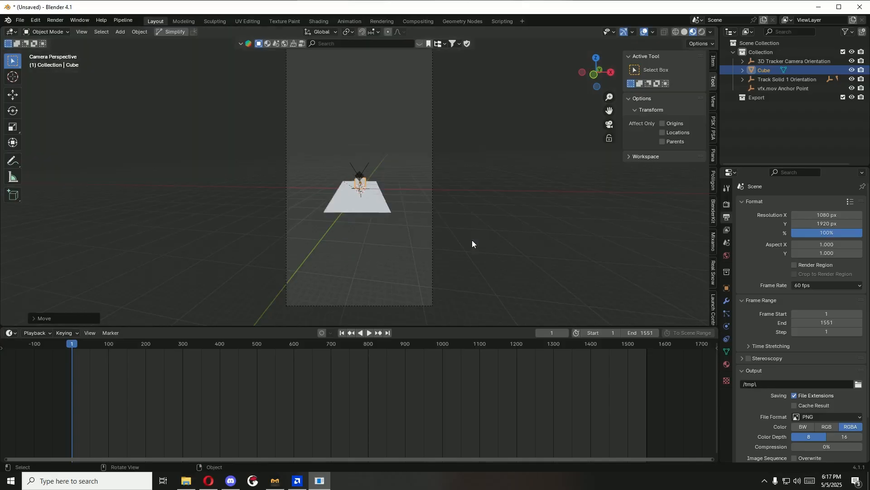
pyautogui.scroll(2, 457, 245)
pyautogui.scroll(-4, 457, 246)
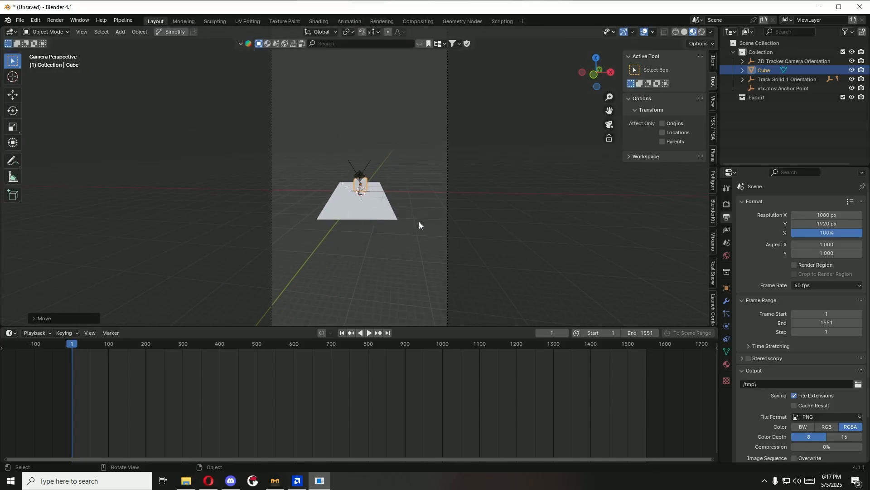
# Step: Select the 3D Tracker Camera, enable its background images, and add a background image entry
pyautogui.scroll(-2, 388, 220)
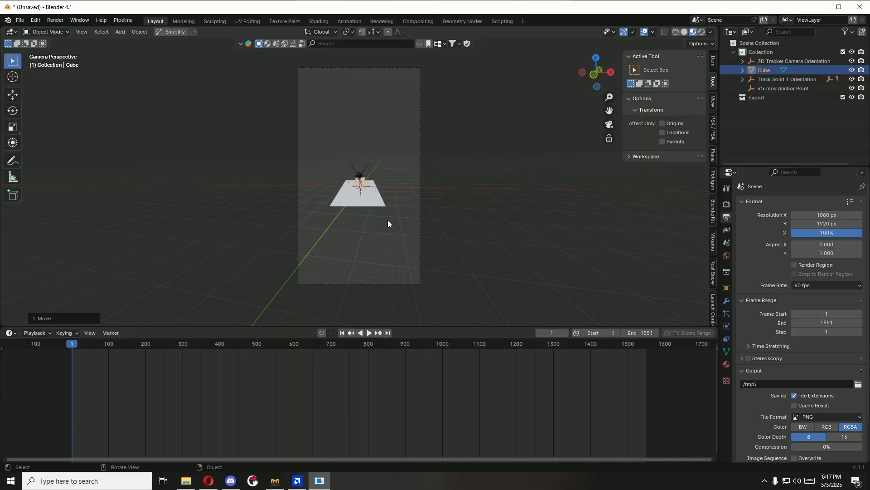
pyautogui.click(369, 207)
pyautogui.click(420, 185)
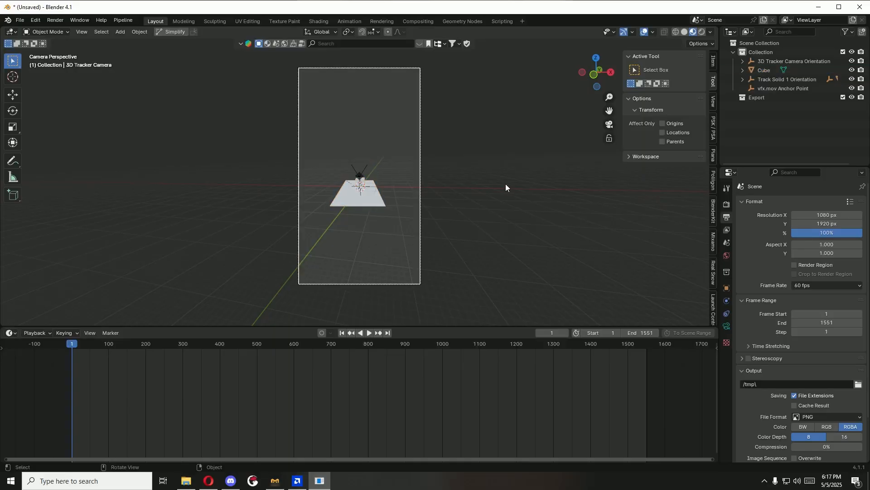
pyautogui.click(727, 325)
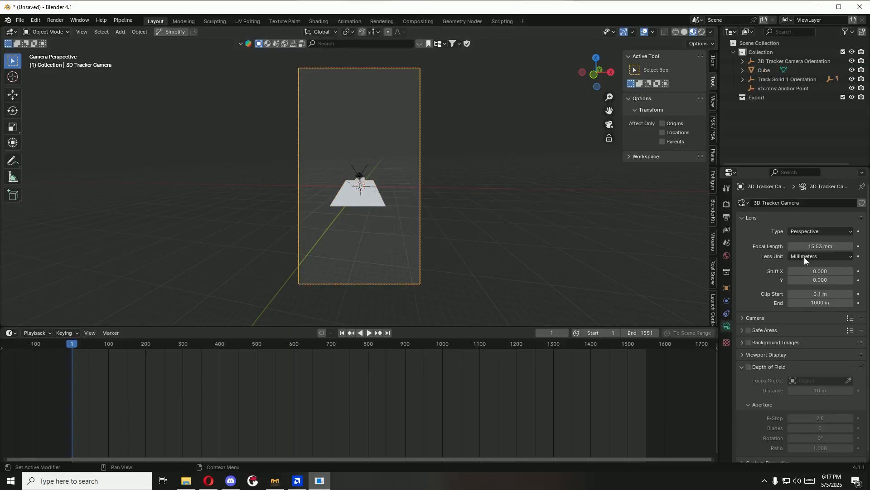
pyautogui.moveTo(821, 246); pyautogui.dragTo(797, 257)
pyautogui.click(727, 205)
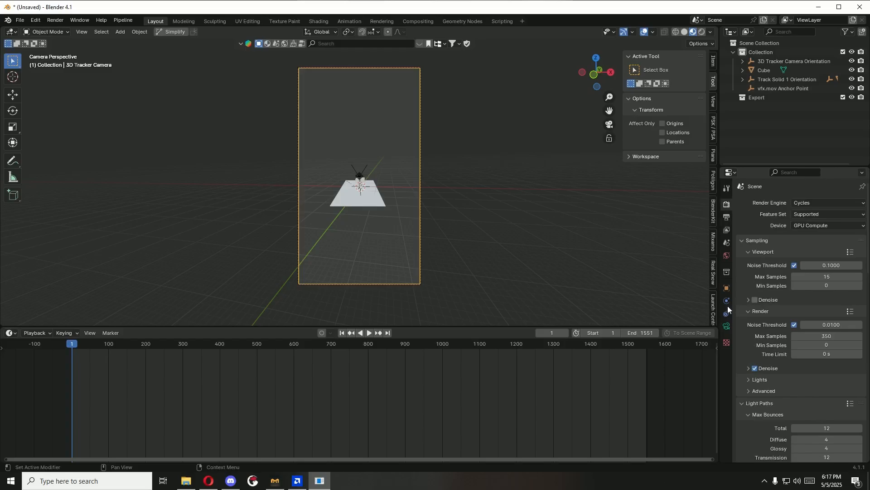
pyautogui.click(727, 326)
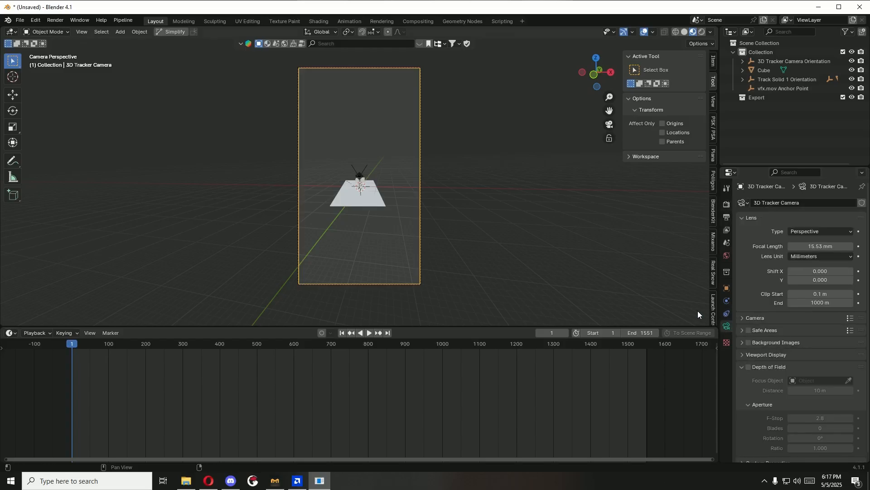
pyautogui.click(759, 336)
pyautogui.click(787, 348)
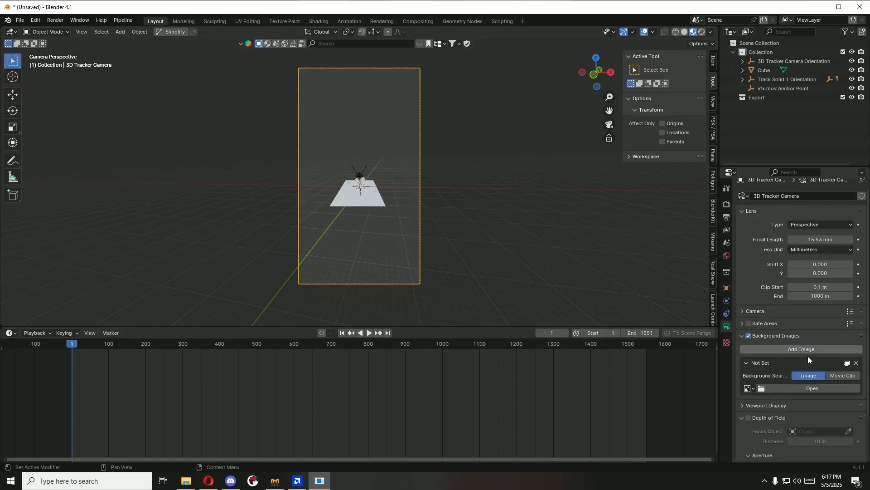
# Step: Set the camera background source to Movie Clip and load vfx.mov from C:\VIDS EDIT
pyautogui.click(841, 375)
pyautogui.click(810, 401)
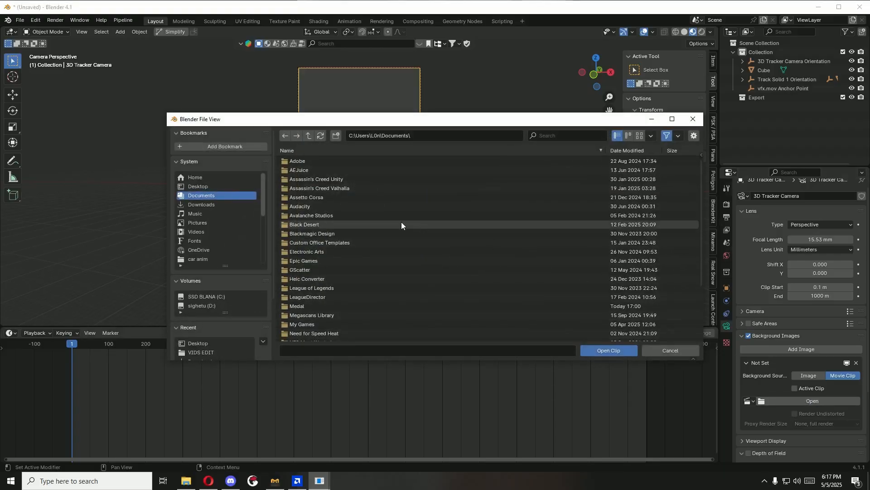
pyautogui.scroll(-3, 208, 219)
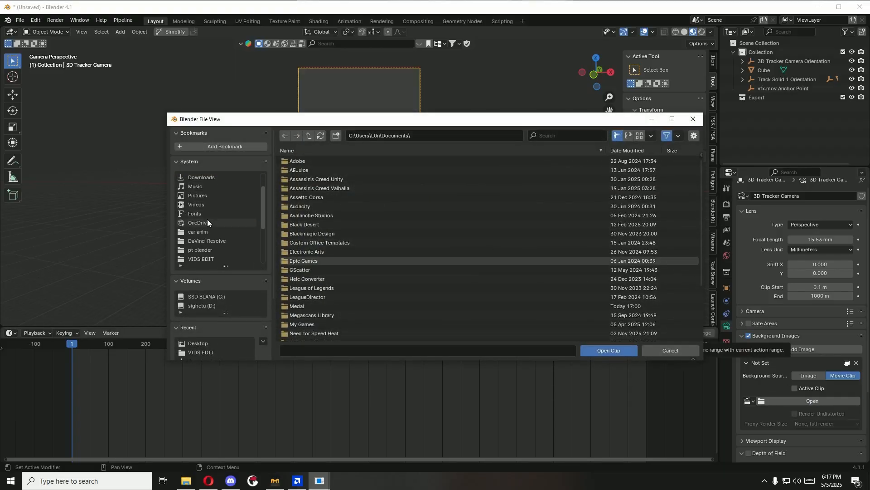
pyautogui.click(213, 232)
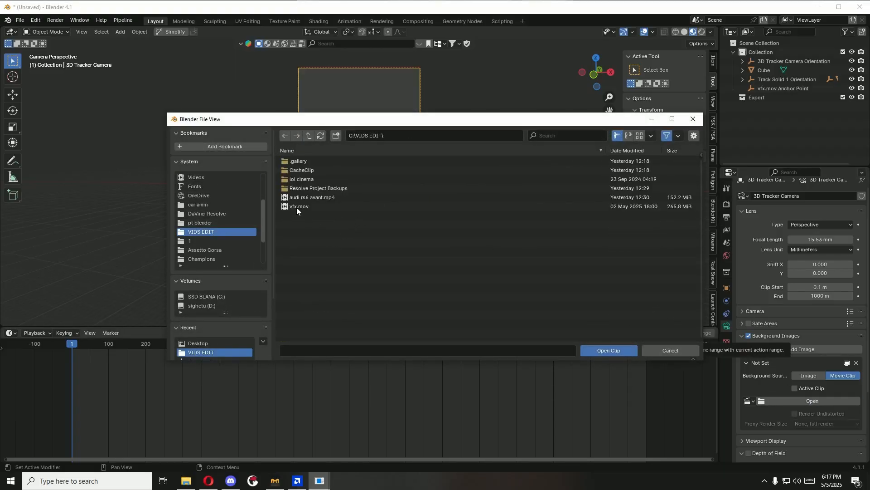
pyautogui.click(297, 208)
pyautogui.click(598, 349)
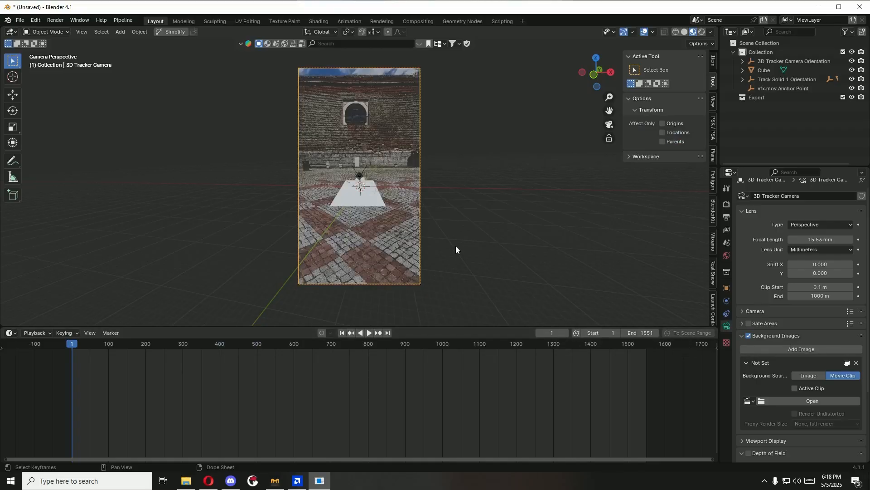
pyautogui.scroll(-3, 795, 391)
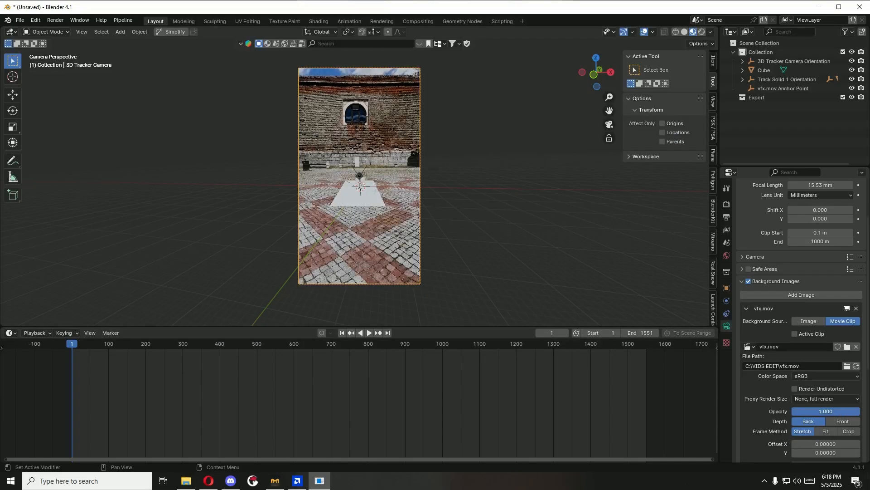
# Step: Scale up the Track Solid 1 plane uniformly in the camera view
pyautogui.scroll(3, 449, 249)
pyautogui.click(374, 224)
pyautogui.press('s')
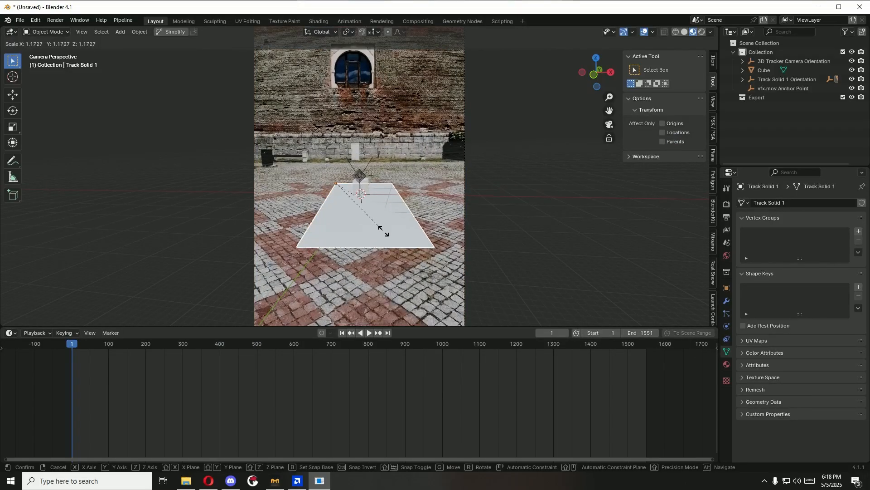
pyautogui.click(371, 214)
# Step: Enlarge the Track Solid 1 Orientation empty uniformly, and stretch it along the global X axis to widen the ground plane
pyautogui.moveTo(360, 202); pyautogui.dragTo(491, 263, button='middle')
pyautogui.click(349, 207)
pyautogui.press('s')
pyautogui.click(518, 267)
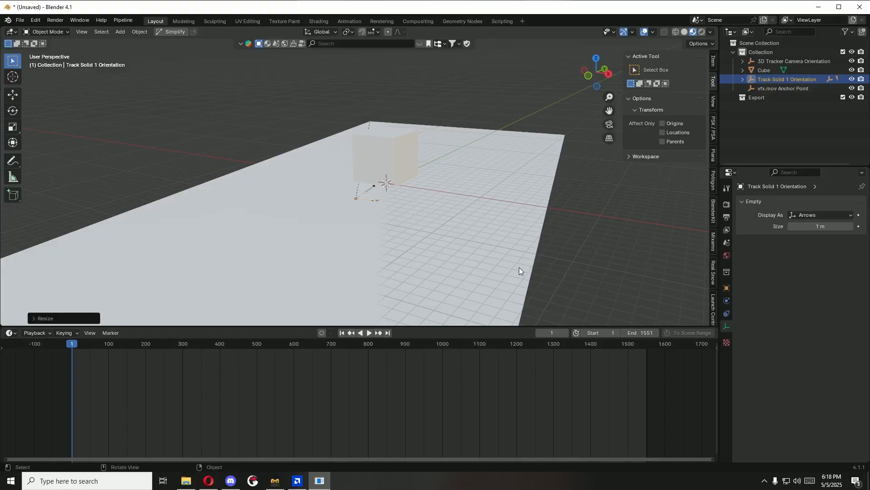
pyautogui.press('KP_0')
pyautogui.press('s')
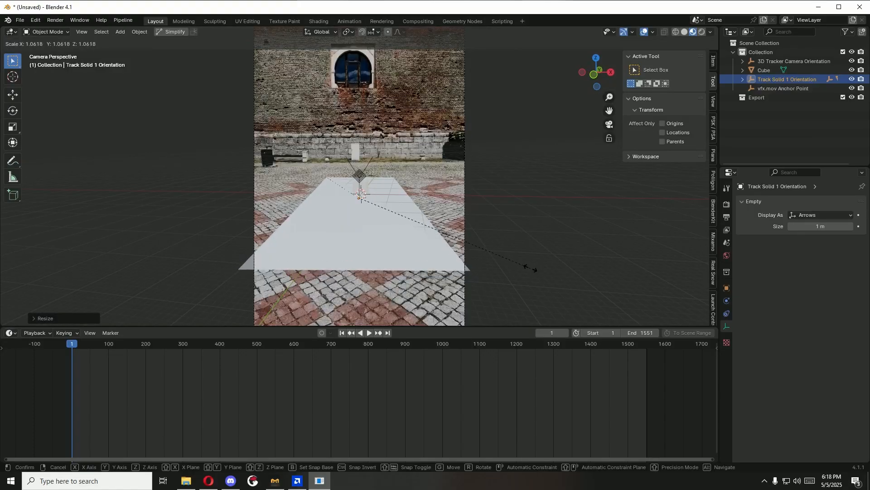
pyautogui.click(531, 271)
pyautogui.press('s')
pyautogui.press('x')
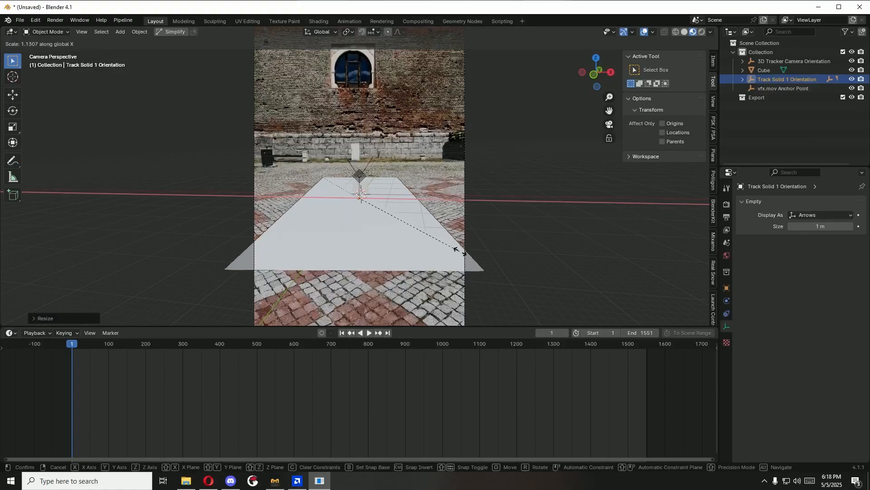
pyautogui.click(498, 252)
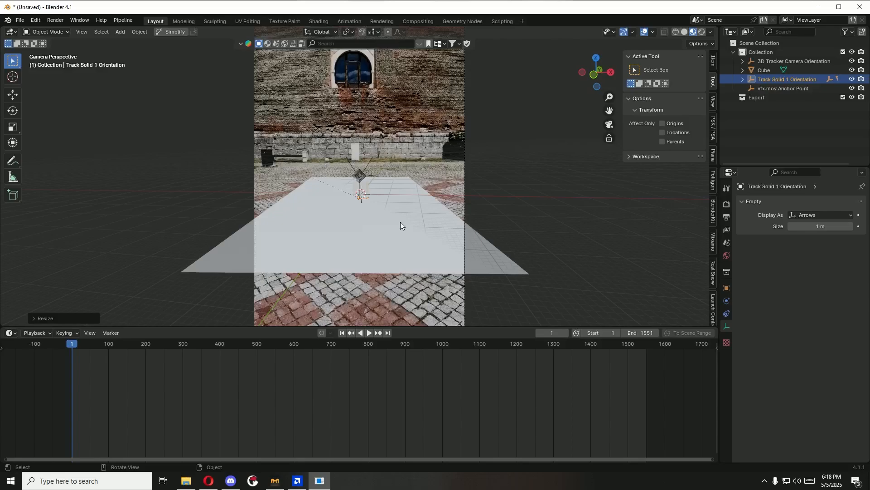
# Step: Scale up the cube and raise it along Z so it stands on the ground plane
pyautogui.click(367, 188)
pyautogui.press('s')
pyautogui.click(548, 246)
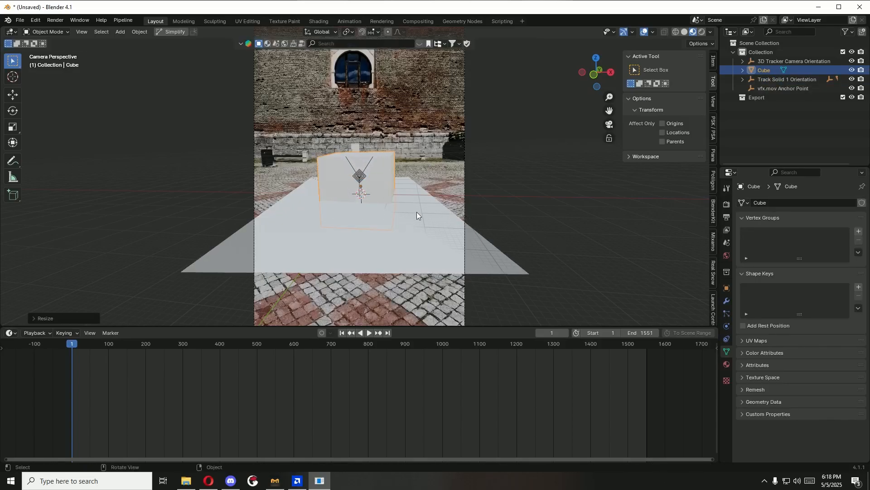
pyautogui.press('g')
pyautogui.press('z')
pyautogui.click(418, 192)
pyautogui.scroll(2, 418, 191)
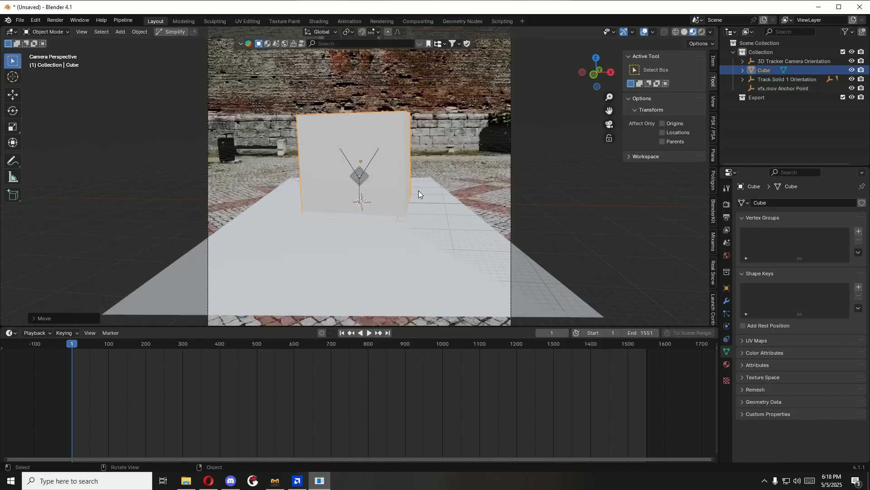
pyautogui.scroll(-2, 418, 190)
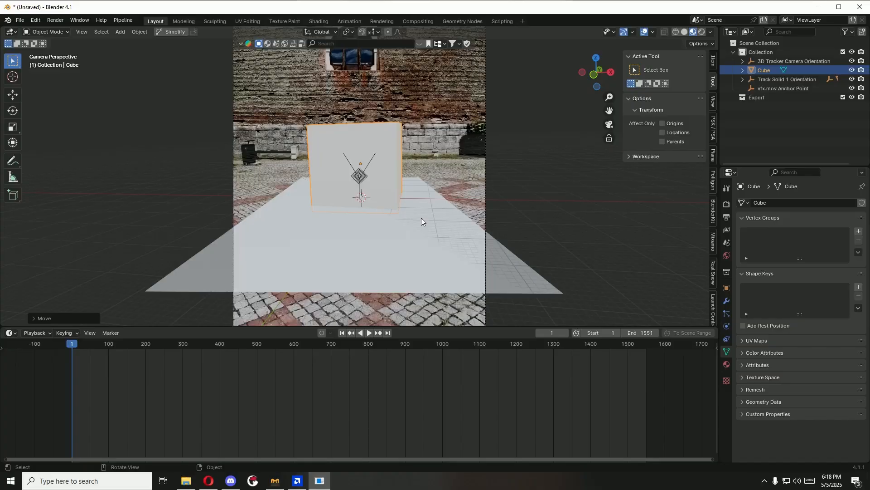
# Step: Search the BlenderKit materials for "glass"
pyautogui.click(713, 211)
pyautogui.click(663, 104)
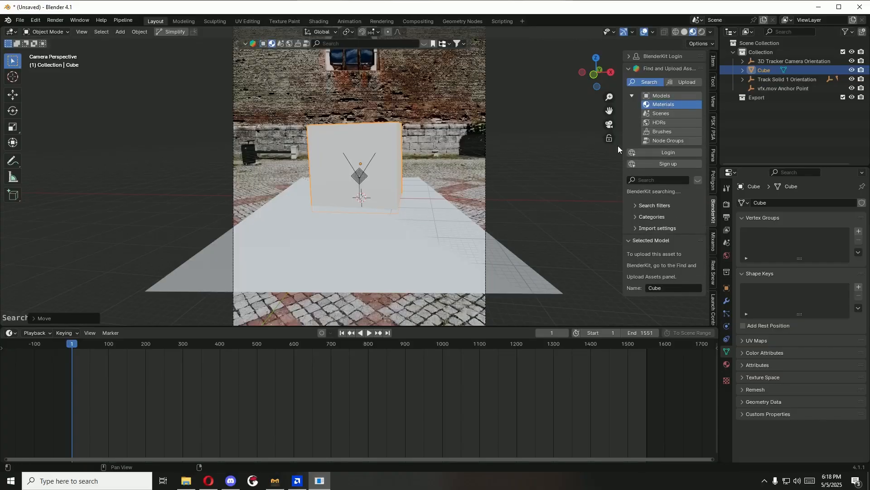
pyautogui.click(678, 180)
pyautogui.press('Return')
pyautogui.click(695, 181)
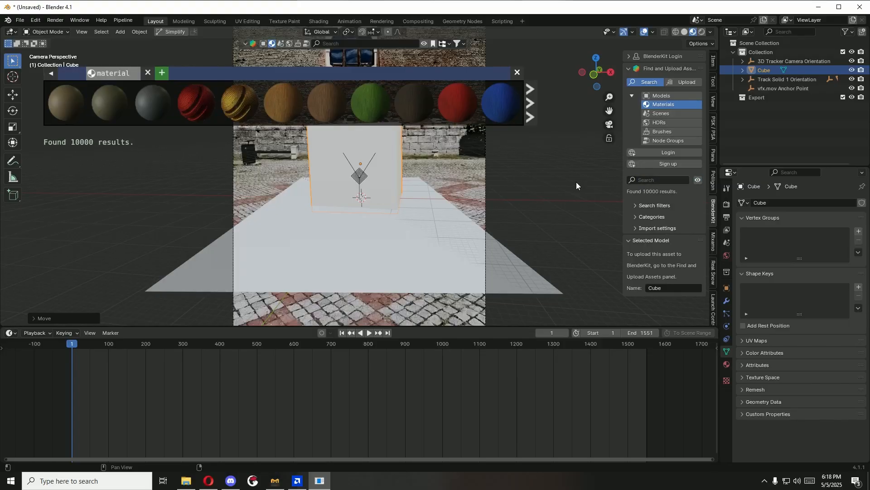
pyautogui.moveTo(229, 108)
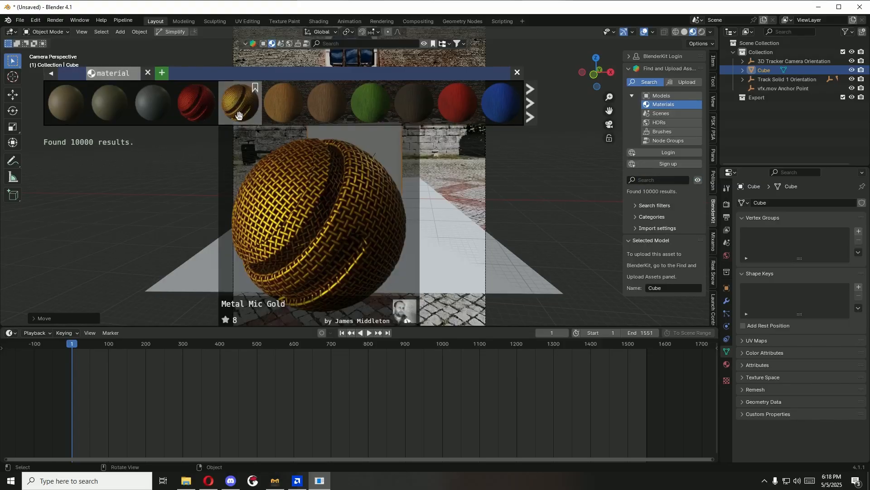
pyautogui.click(651, 179)
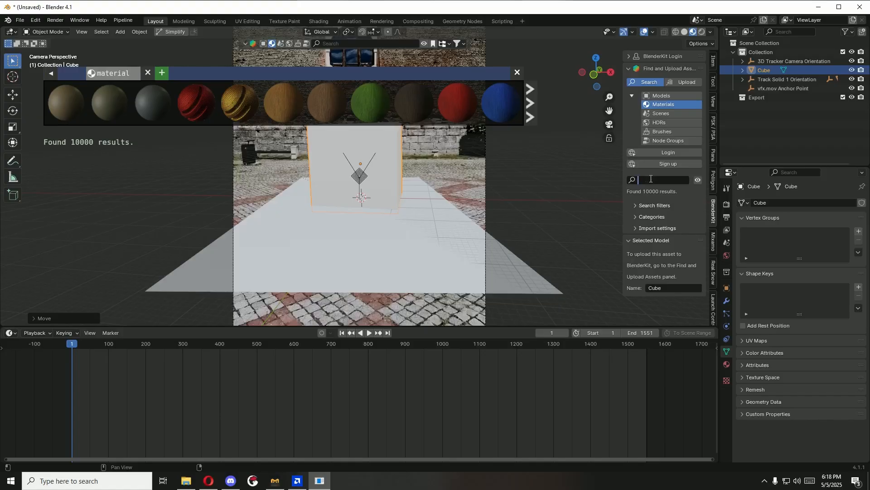
pyautogui.write('glass')
pyautogui.press('Return')
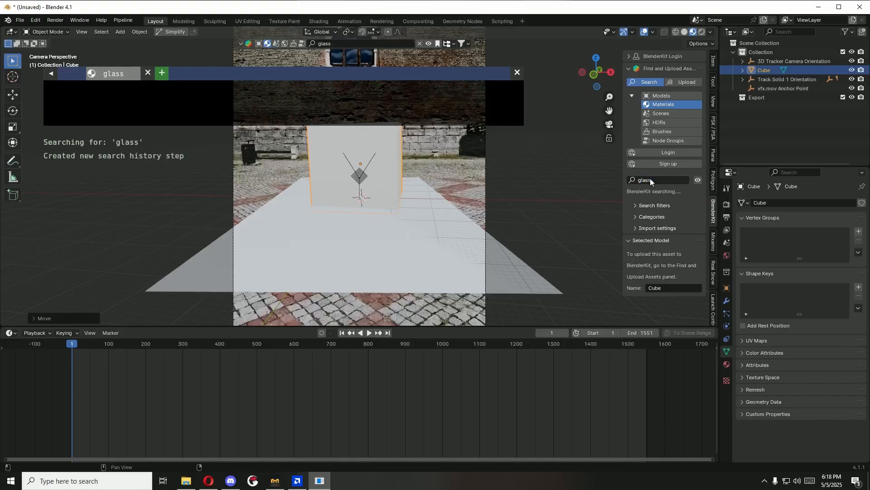
# Step: Apply the BlenderKit material named Glass, with the dripping preview, to the cube, close the asset results, and inspect the cube from several sides
pyautogui.moveTo(286, 111)
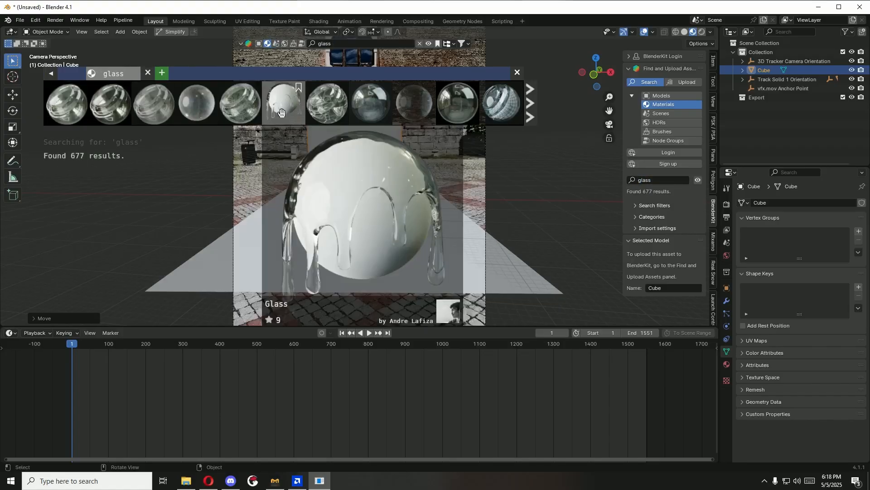
pyautogui.moveTo(286, 112); pyautogui.dragTo(365, 134)
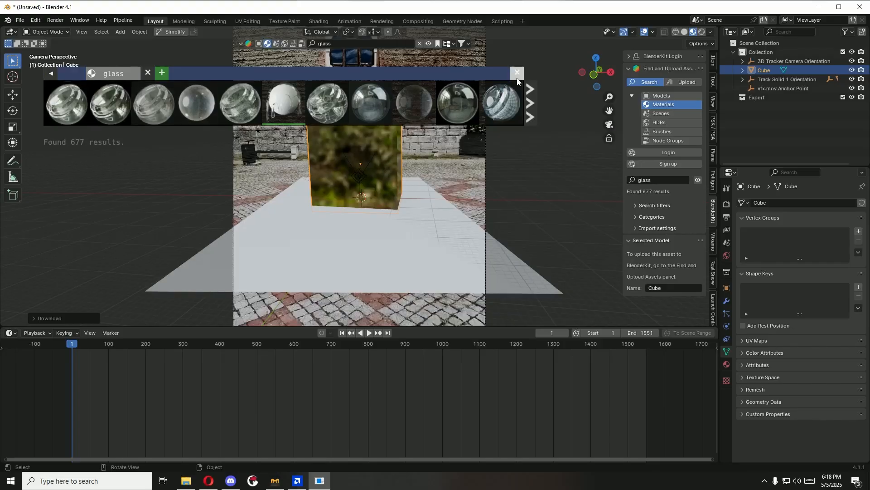
pyautogui.click(517, 73)
pyautogui.moveTo(442, 209); pyautogui.dragTo(308, 183, button='middle')
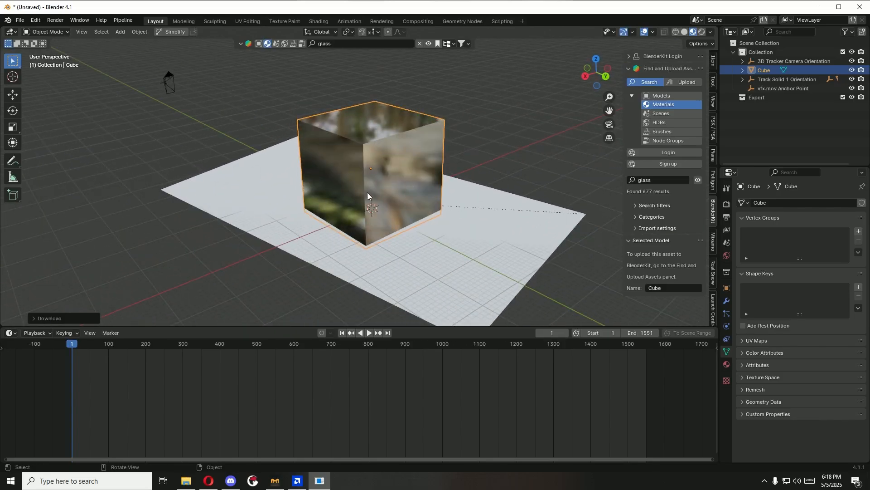
pyautogui.moveTo(309, 224); pyautogui.dragTo(388, 208, button='middle')
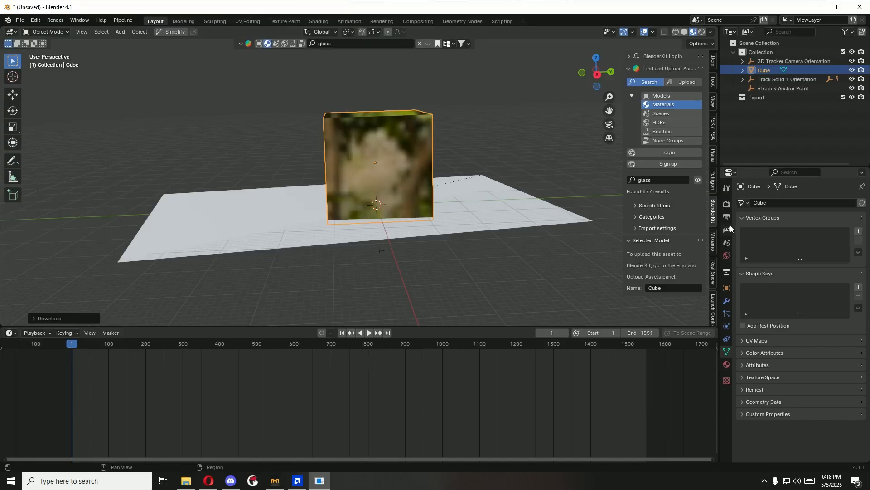
pyautogui.click(726, 209)
# Step: Open a Shader Editor beside the 3D viewport and create a new material for the Track Solid 1 plane
pyautogui.moveTo(357, 235); pyautogui.dragTo(420, 241, button='middle')
pyautogui.click(417, 247)
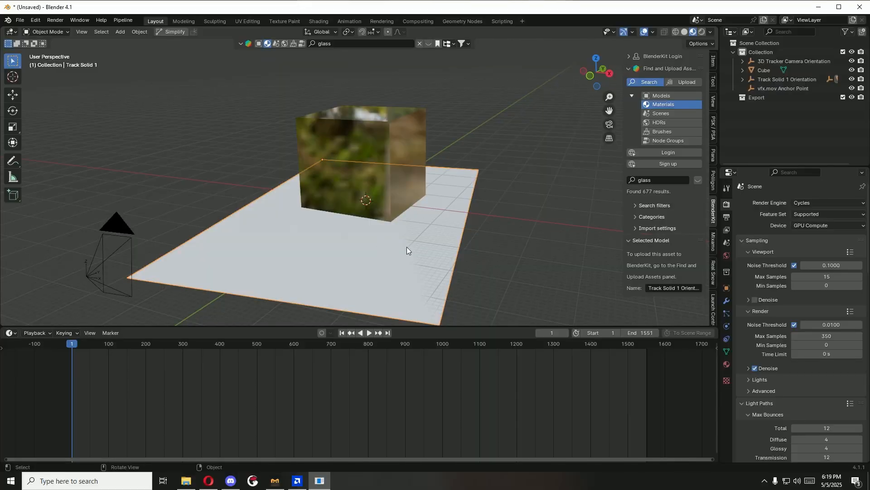
pyautogui.moveTo(719, 28); pyautogui.dragTo(434, 40)
pyautogui.click(444, 33)
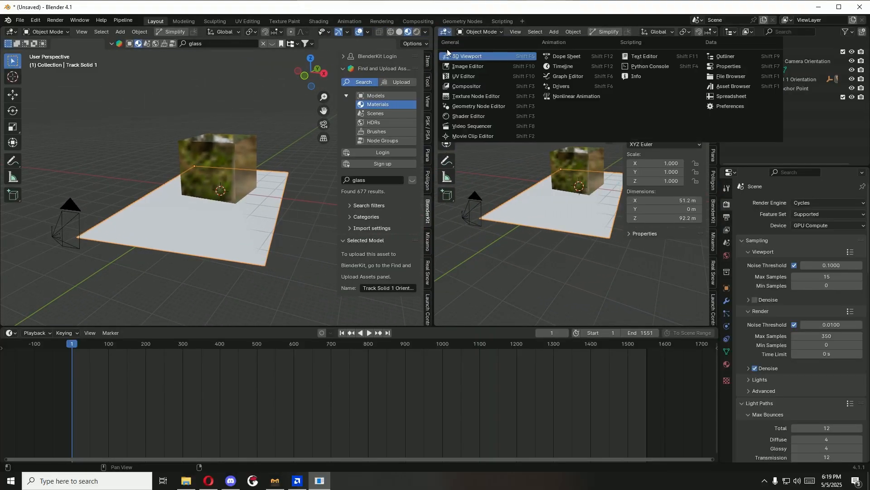
pyautogui.click(469, 115)
pyautogui.press('n')
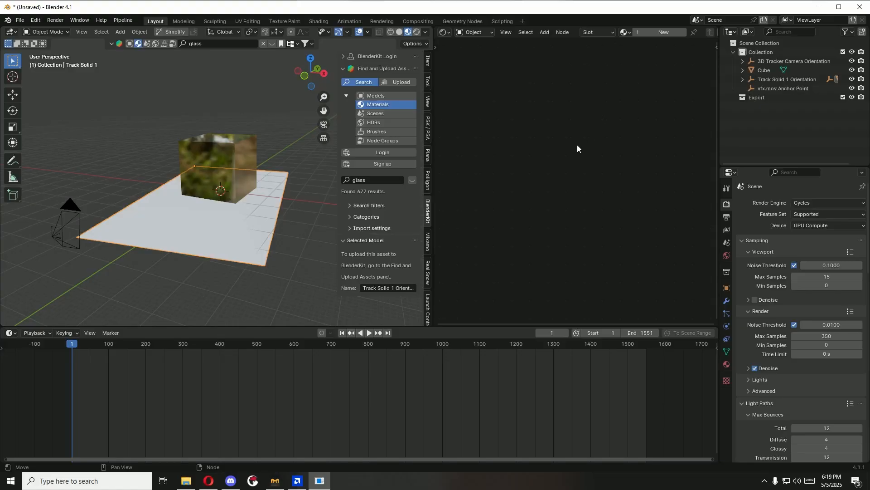
pyautogui.click(649, 32)
pyautogui.click(518, 177)
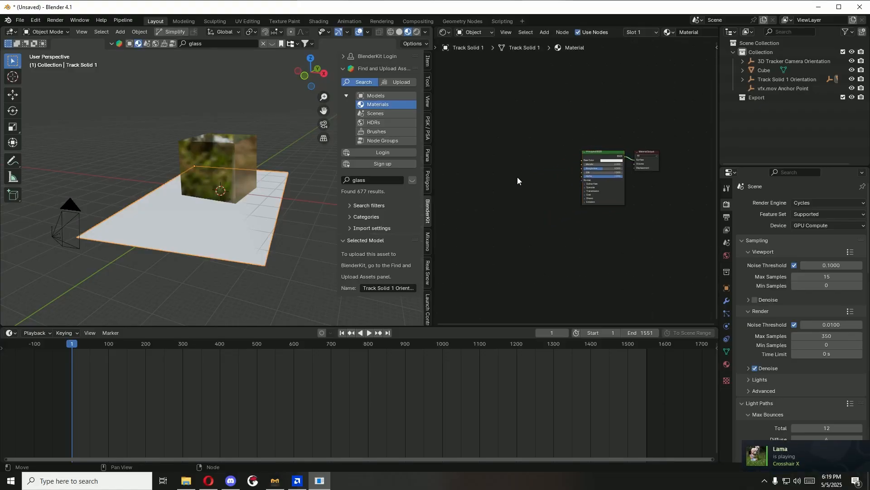
# Step: Add vfx.mov from the VIDS EDIT folder as a texture node in the plane's material
pyautogui.moveTo(512, 190); pyautogui.dragTo(557, 178, button='middle')
pyautogui.click(191, 483)
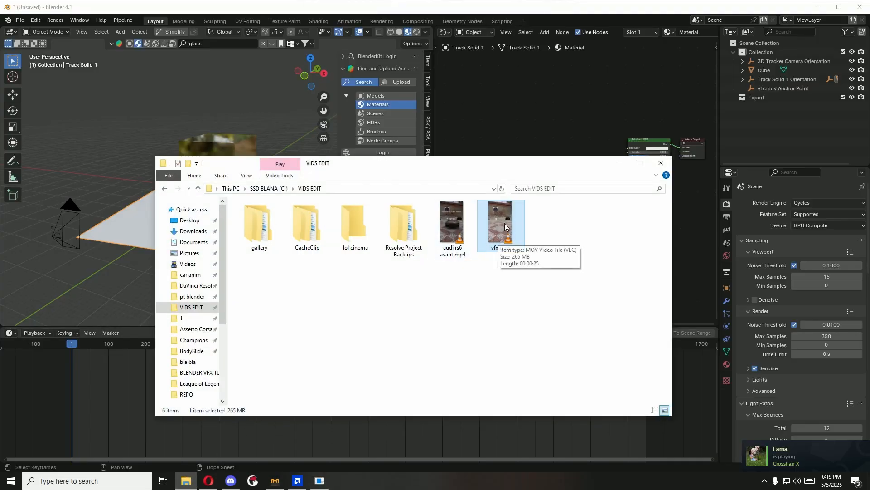
pyautogui.moveTo(498, 240); pyautogui.dragTo(503, 120)
pyautogui.click(620, 162)
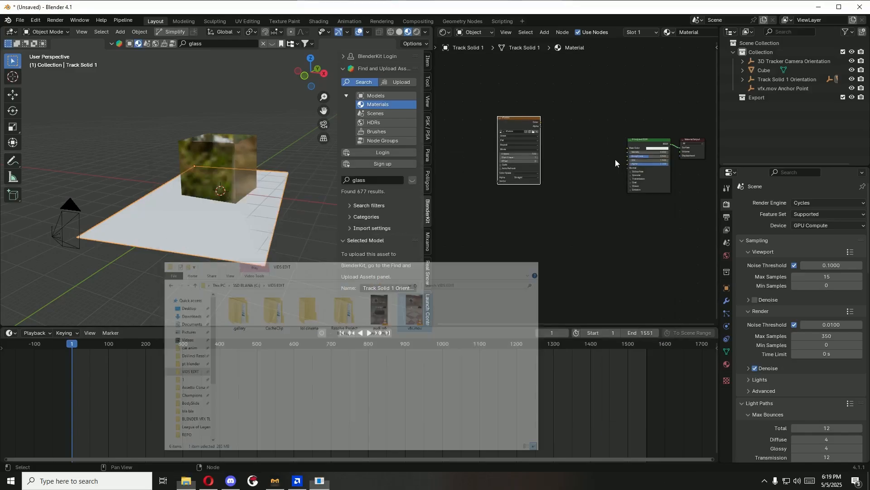
pyautogui.scroll(3, 575, 143)
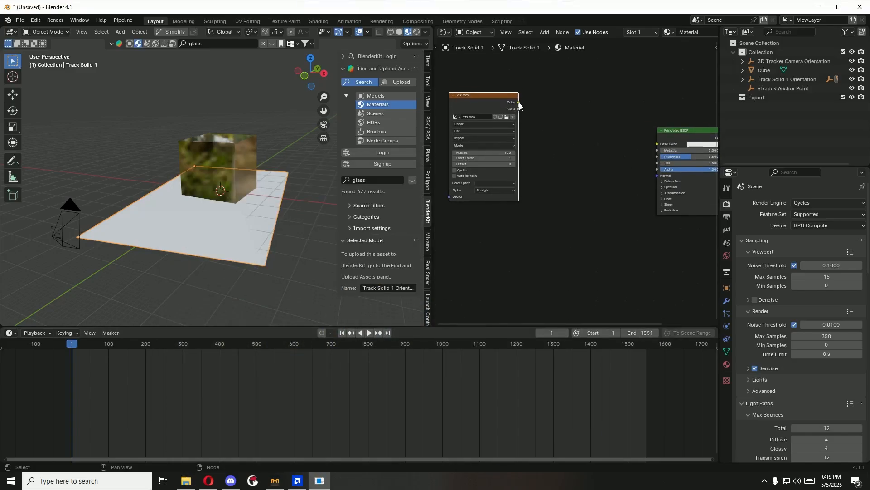
# Step: Connect the vfx.mov texture's Color output to the Principled BSDF's Base Color
pyautogui.moveTo(519, 103); pyautogui.dragTo(655, 144)
pyautogui.moveTo(561, 167); pyautogui.dragTo(666, 162, button='middle')
pyautogui.scroll(2, 651, 168)
pyautogui.scroll(2, 651, 168)
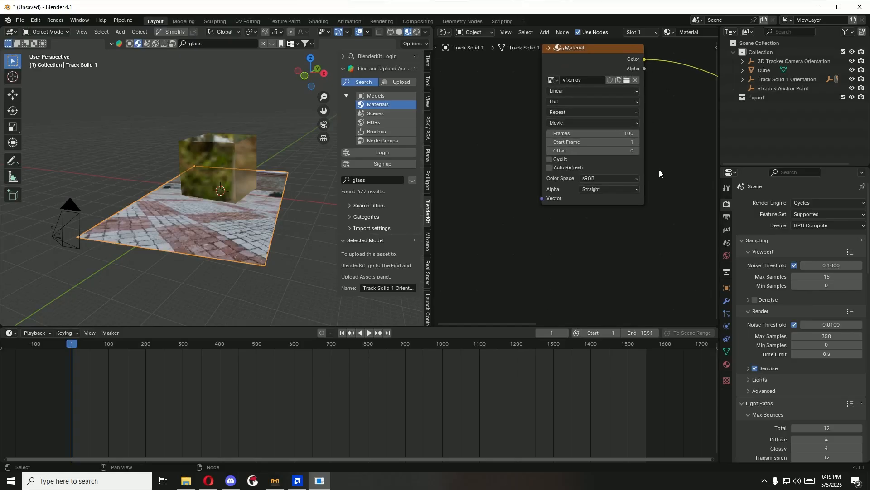
# Step: Set the scene's end frame to 20
pyautogui.click(642, 332)
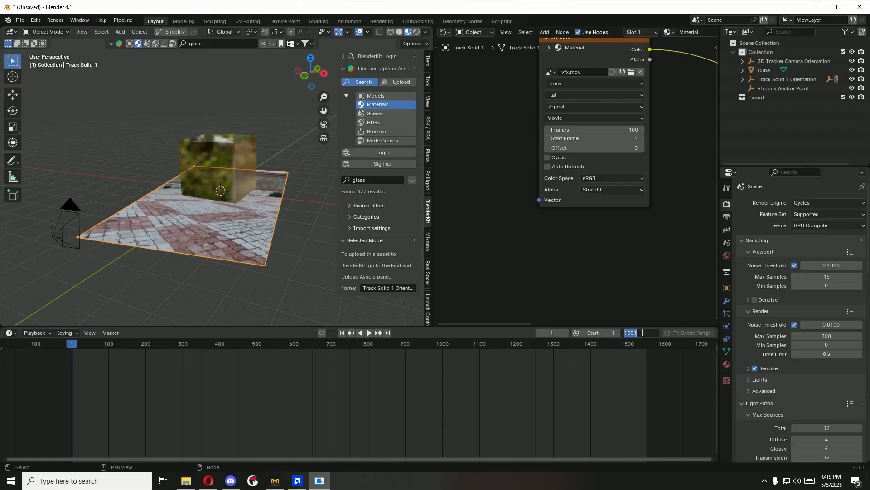
pyautogui.write('20')
pyautogui.press('Return')
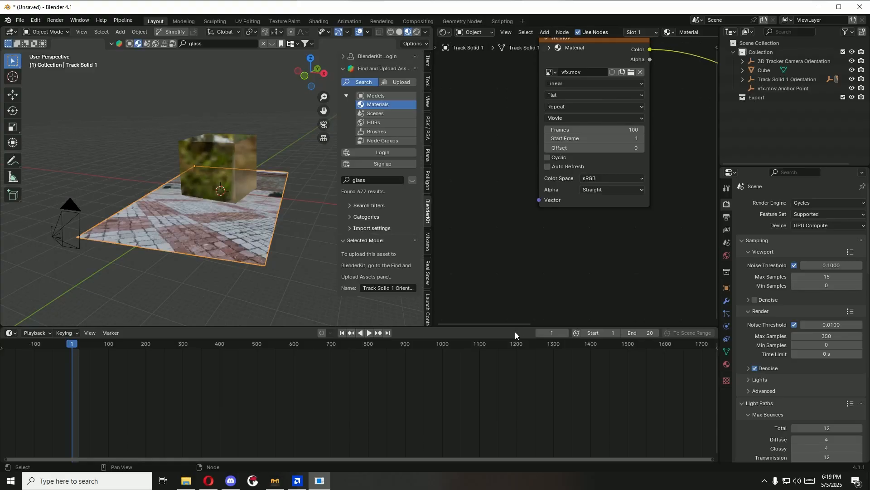
pyautogui.scroll(9, 317, 370)
pyautogui.moveTo(154, 377); pyautogui.dragTo(499, 404, button='middle')
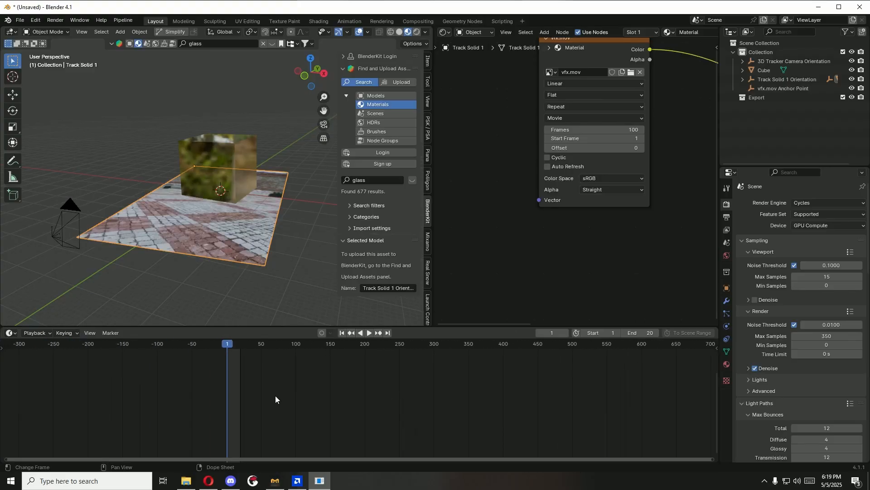
pyautogui.moveTo(276, 399); pyautogui.dragTo(336, 400, button='middle')
pyautogui.scroll(3, 333, 400)
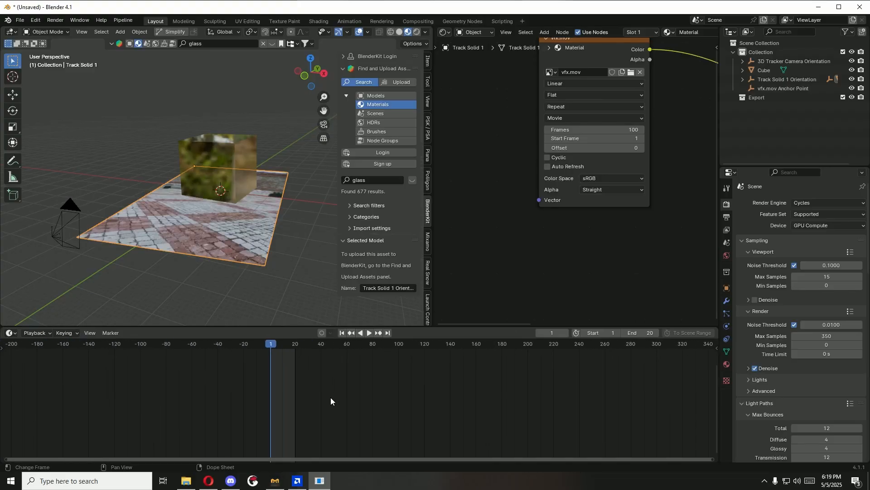
pyautogui.scroll(6, 330, 398)
pyautogui.moveTo(651, 230); pyautogui.dragTo(630, 255, button='middle')
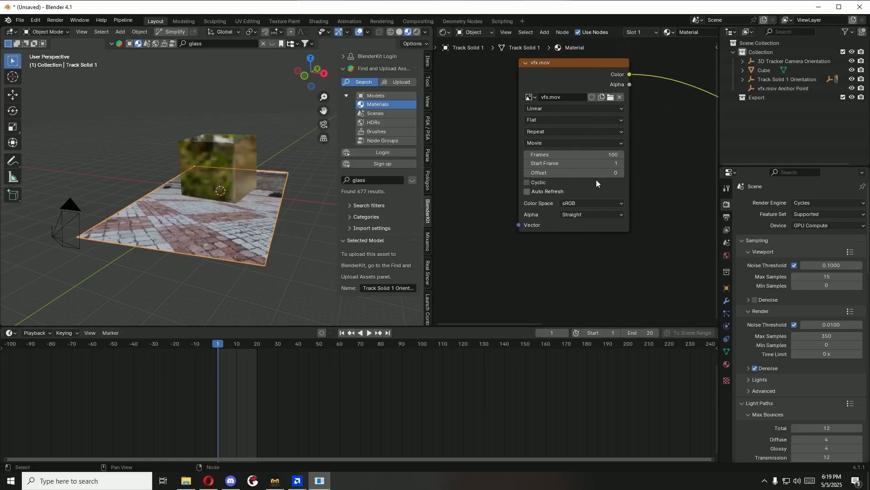
# Step: Set the vfx.mov texture's Frames to 20 and enable Cyclic and Auto Refresh
pyautogui.click(557, 155)
pyautogui.write('20')
pyautogui.press('Return')
pyautogui.moveTo(517, 262); pyautogui.dragTo(534, 268, button='middle')
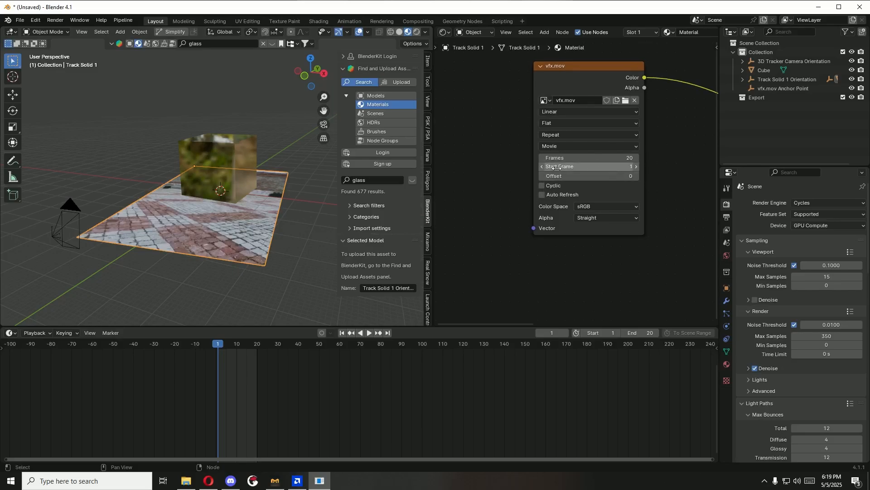
pyautogui.moveTo(542, 186); pyautogui.dragTo(543, 195)
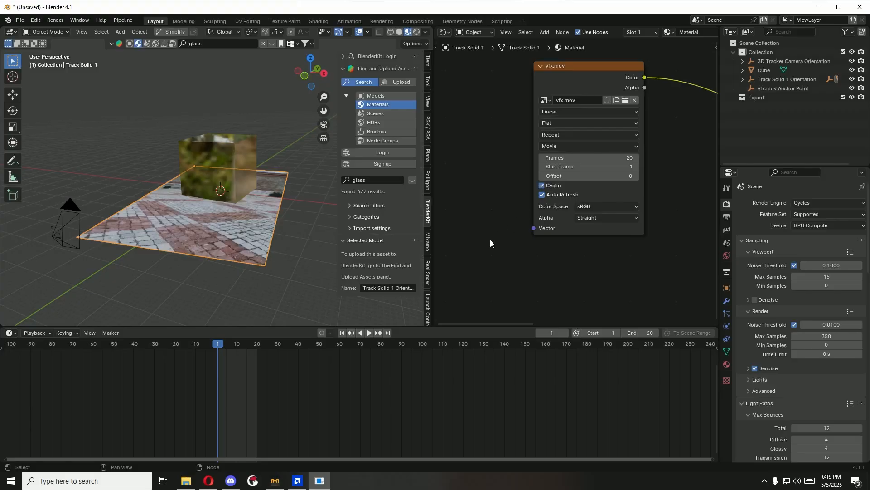
# Step: Add linked Texture Coordinate and Mapping nodes to the vfx.mov texture and space them away from it
pyautogui.moveTo(497, 214); pyautogui.dragTo(573, 223, button='middle')
pyautogui.click(646, 82)
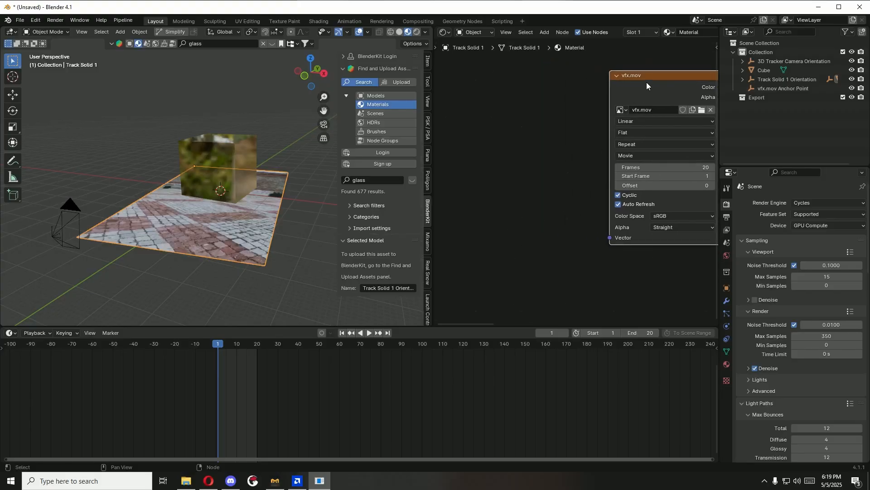
pyautogui.hotkey('ctrl', 't')
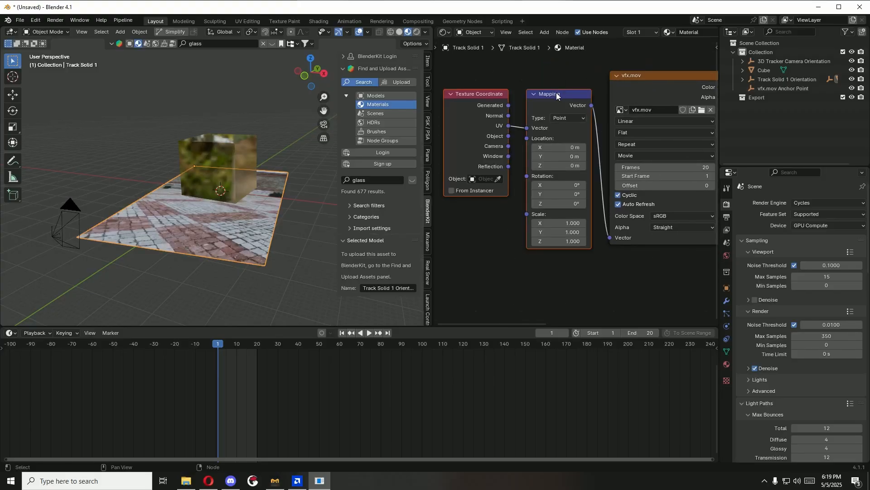
pyautogui.moveTo(556, 95); pyautogui.dragTo(494, 99)
pyautogui.moveTo(550, 214); pyautogui.dragTo(617, 223, button='middle')
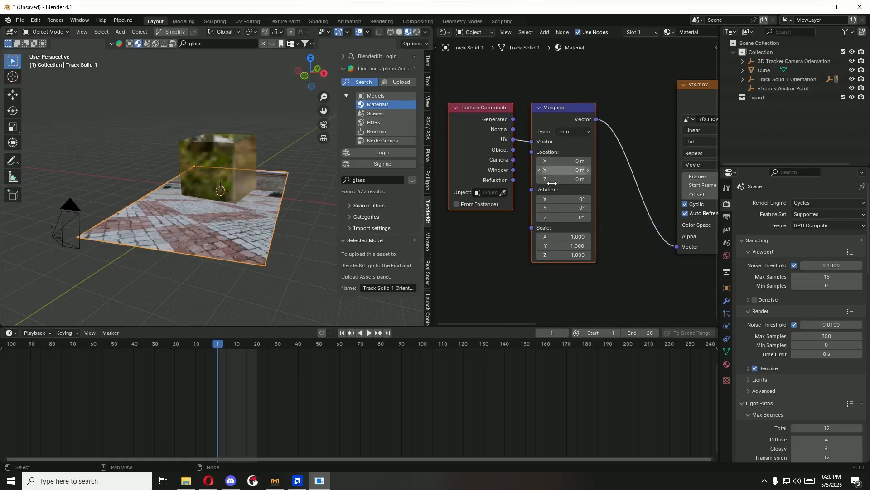
# Step: Connect the Window coordinate output to the Mapping node's Vector input and briefly play the animation through the camera view
pyautogui.click(519, 176)
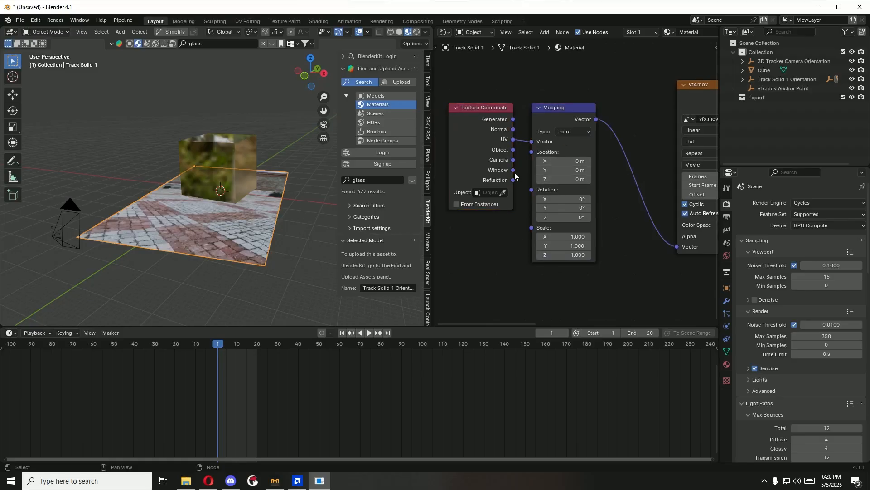
pyautogui.moveTo(513, 171); pyautogui.dragTo(531, 141)
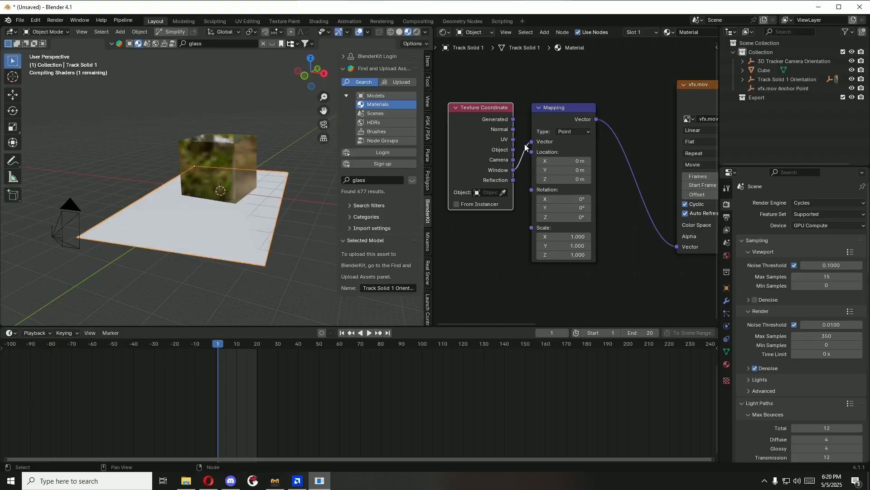
pyautogui.moveTo(285, 240); pyautogui.dragTo(301, 244, button='middle')
pyautogui.press('KP_0')
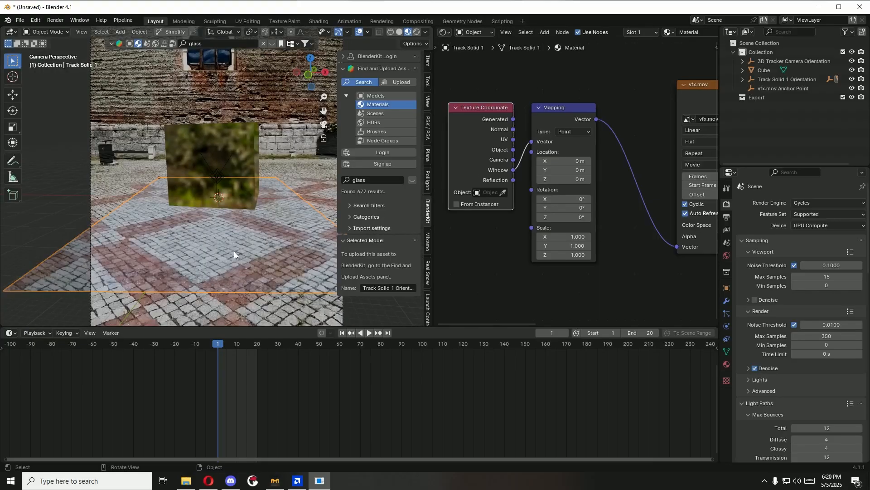
pyautogui.press('space')
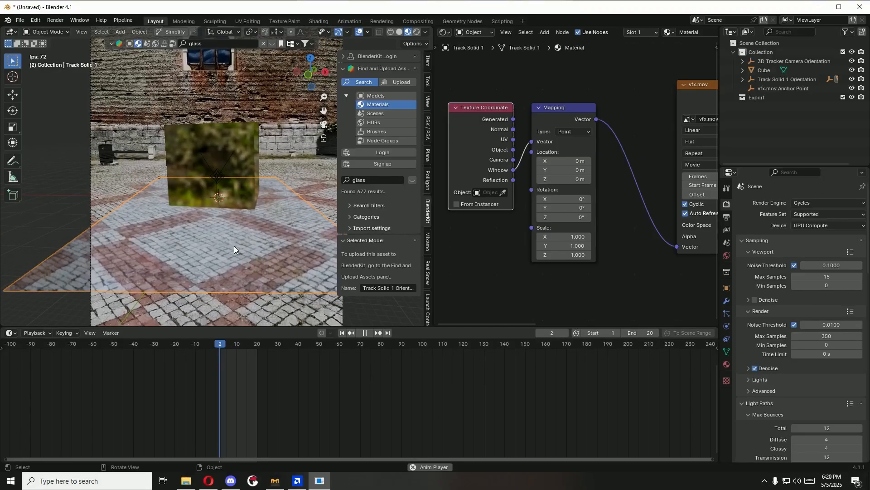
pyautogui.press('space')
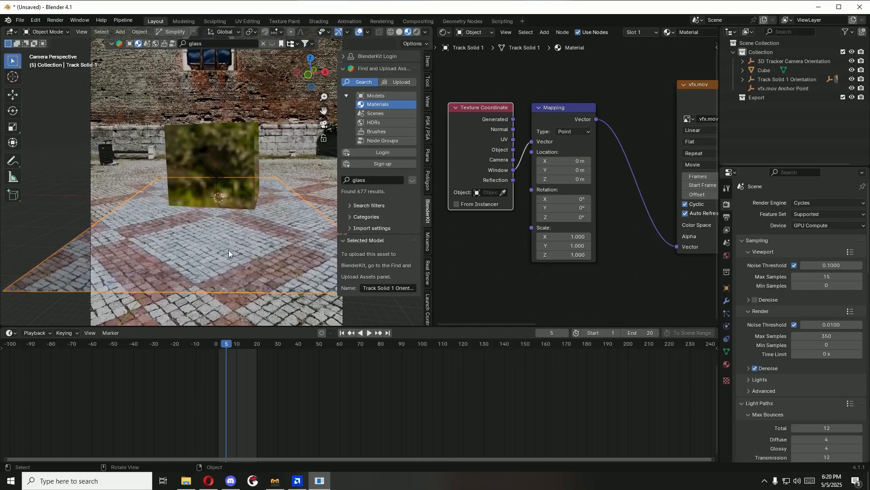
# Step: Move the current frame to 81 and set the vfx.mov texture's Start Frame to 80
pyautogui.moveTo(645, 277); pyautogui.dragTo(502, 294, button='middle')
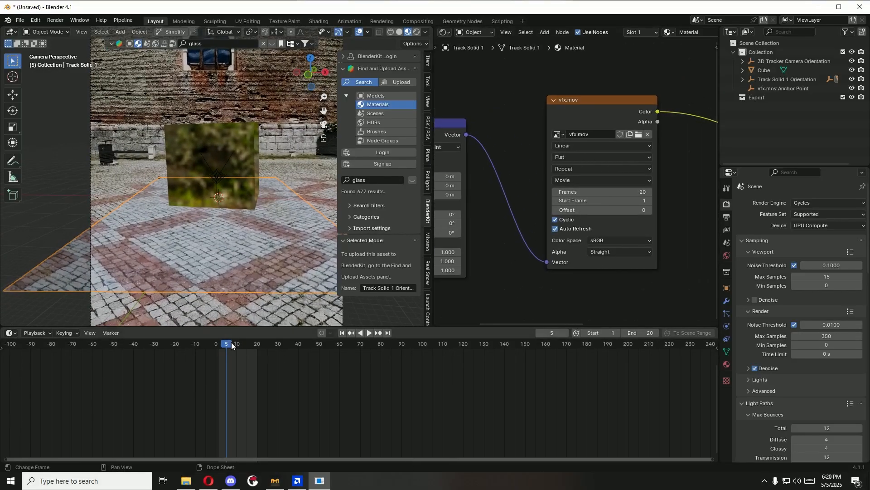
pyautogui.moveTo(232, 346); pyautogui.dragTo(383, 348)
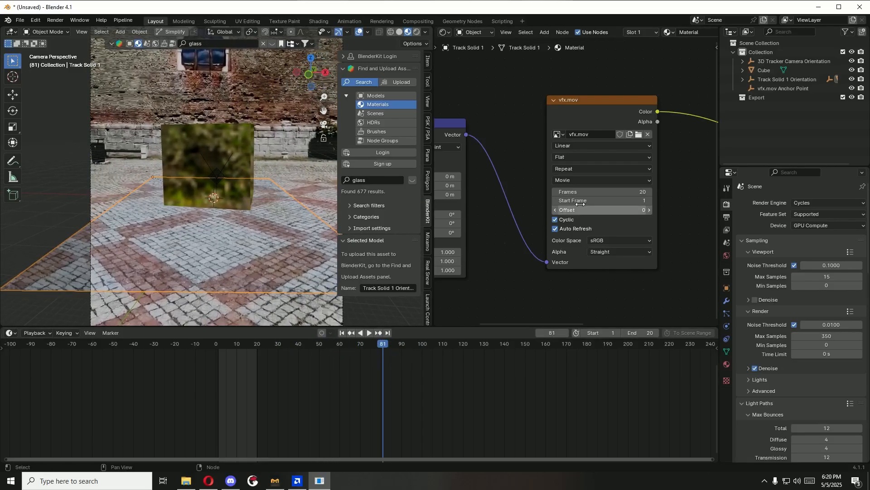
pyautogui.click(592, 203)
pyautogui.write('80')
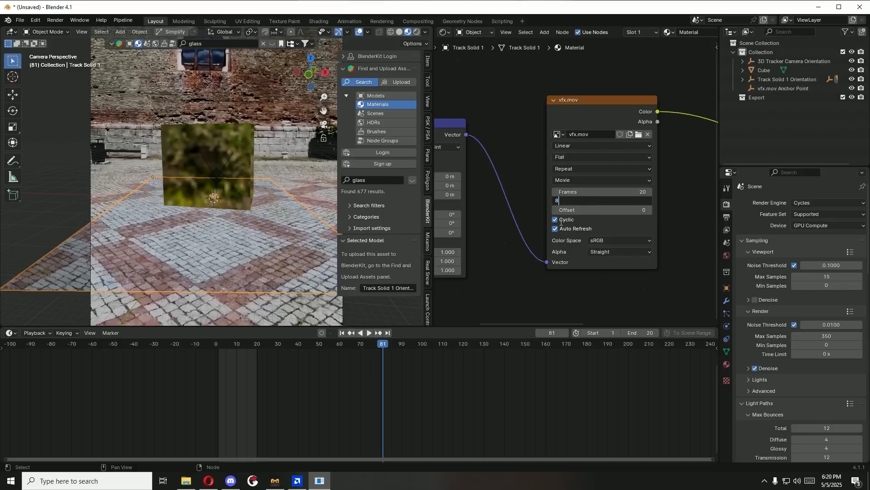
pyautogui.press('Return')
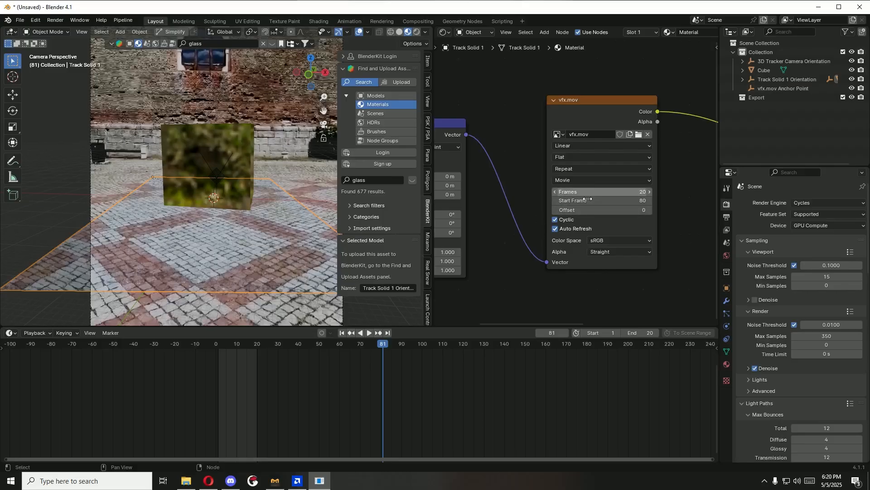
# Step: Set the scene's frame range to start at 80 and end at 120
pyautogui.click(600, 334)
pyautogui.write('80')
pyautogui.press('Return')
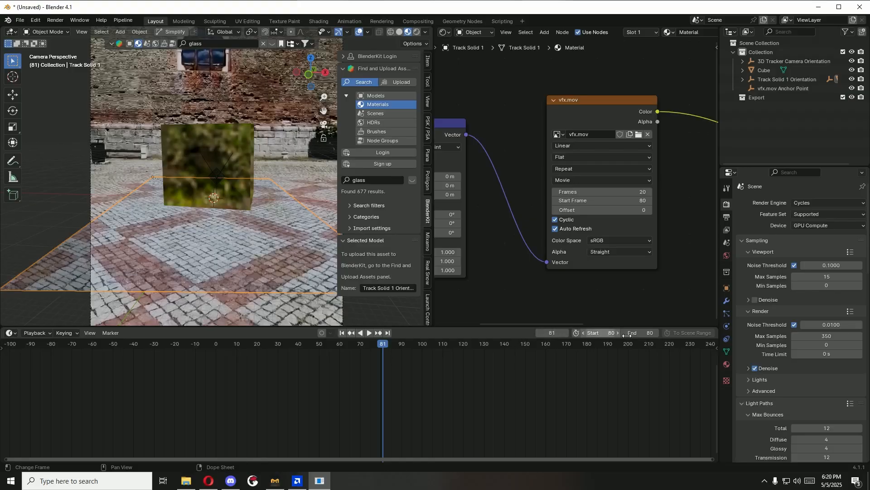
pyautogui.click(637, 332)
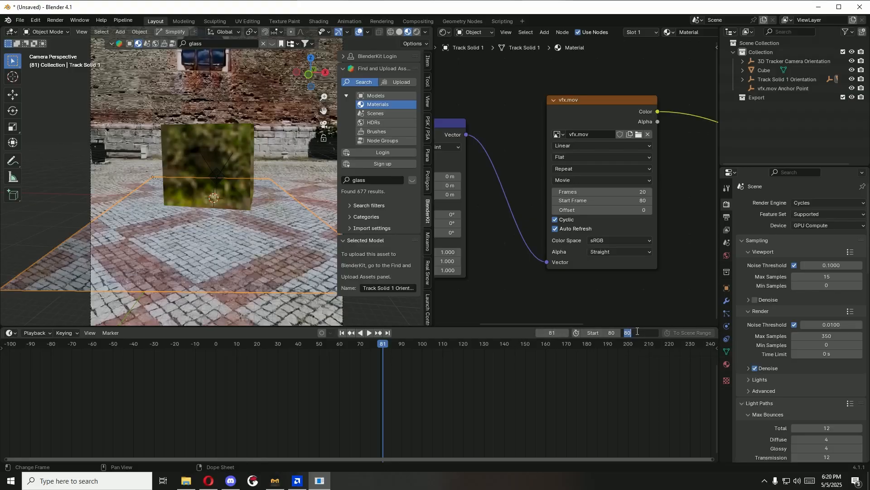
pyautogui.write('10')
pyautogui.press('BackSpace')
pyautogui.write('0')
pyautogui.press('Return')
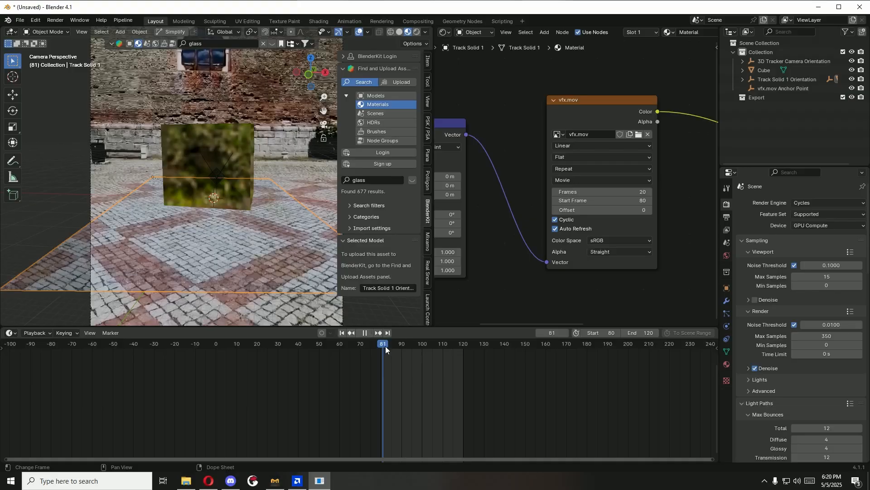
# Step: Set the scene's end frame to 100 and play back the shortened range through the camera
pyautogui.press('space')
pyautogui.moveTo(449, 347); pyautogui.dragTo(383, 350)
pyautogui.press('space')
pyautogui.click(634, 333)
pyautogui.write('100')
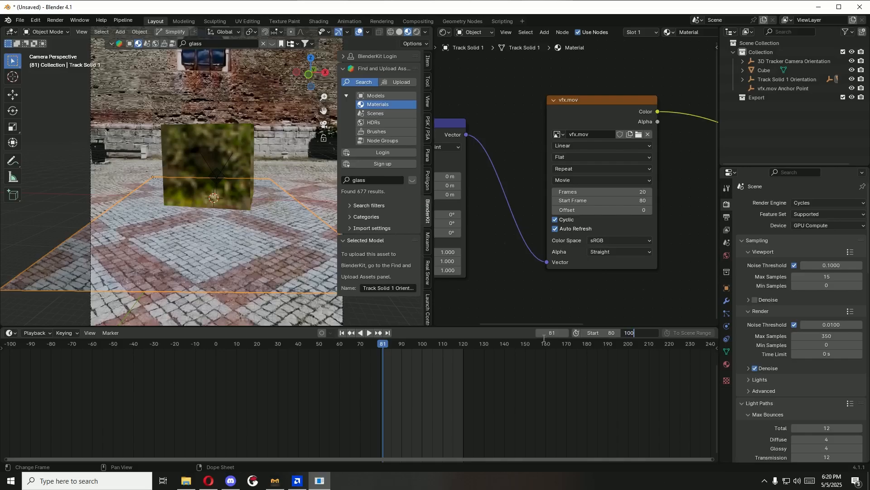
pyautogui.press('Return')
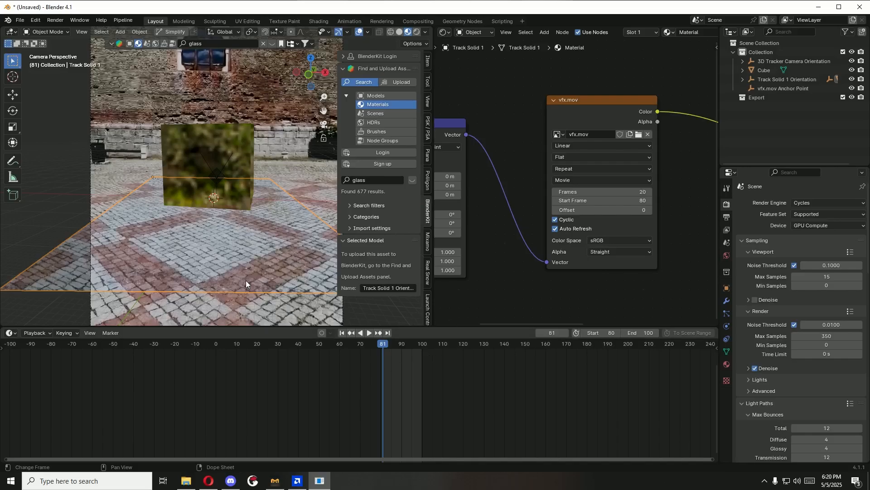
pyautogui.press('space')
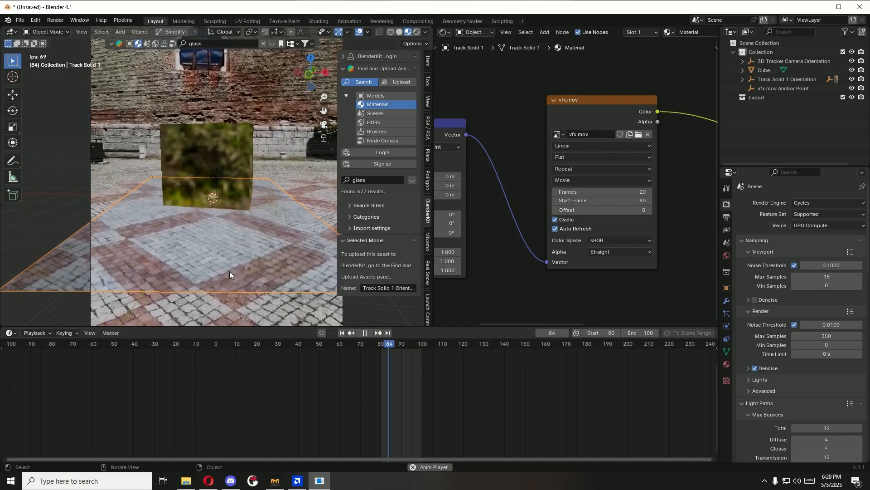
pyautogui.press('space')
# Step: Try 500 Frames on the vfx.mov texture and play the animation from frame 80
pyautogui.click(576, 194)
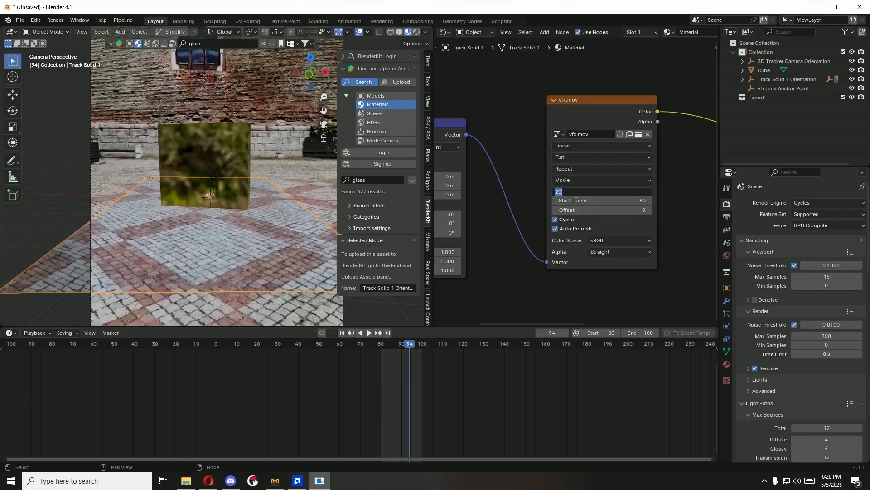
pyautogui.write('500')
pyautogui.press('Return')
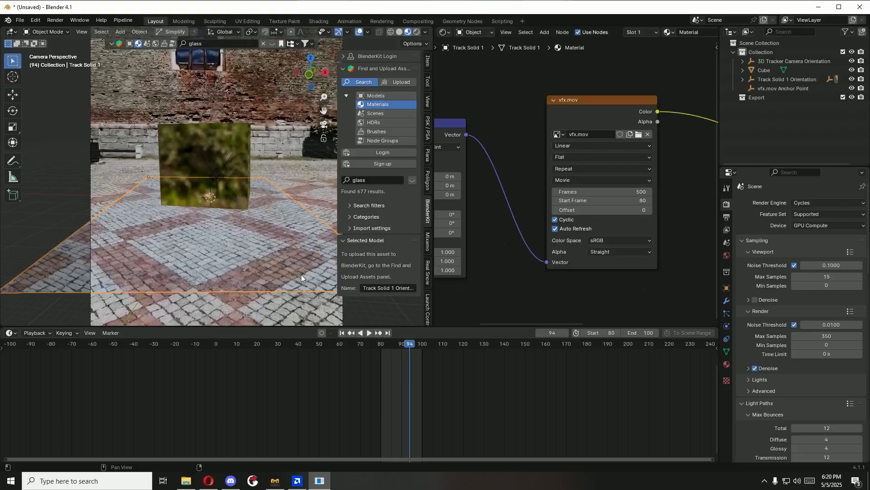
pyautogui.moveTo(393, 343); pyautogui.dragTo(381, 346)
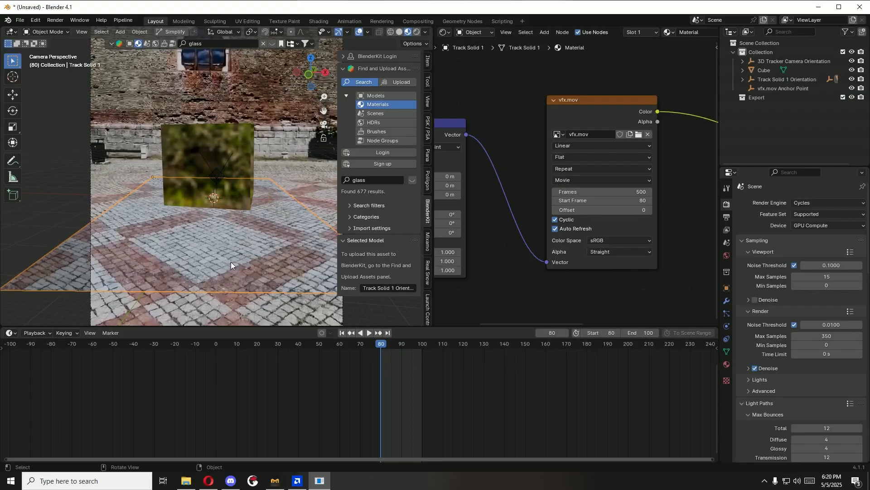
pyautogui.press('space')
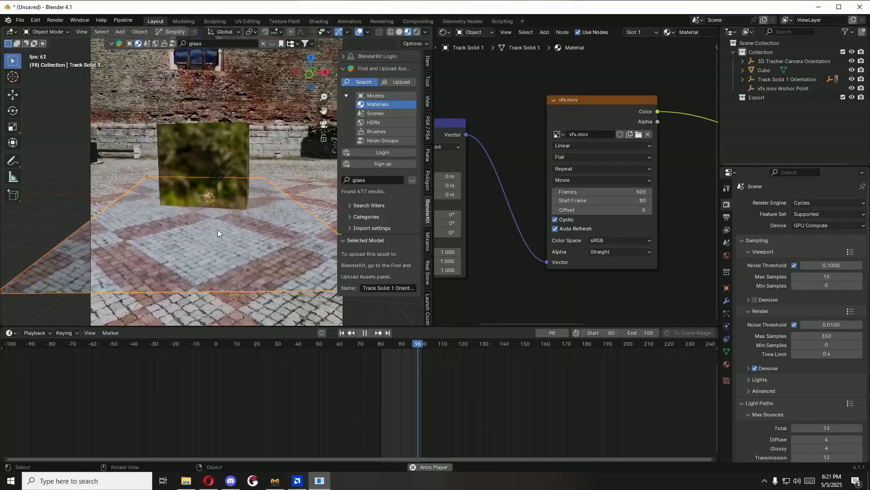
pyautogui.press('space')
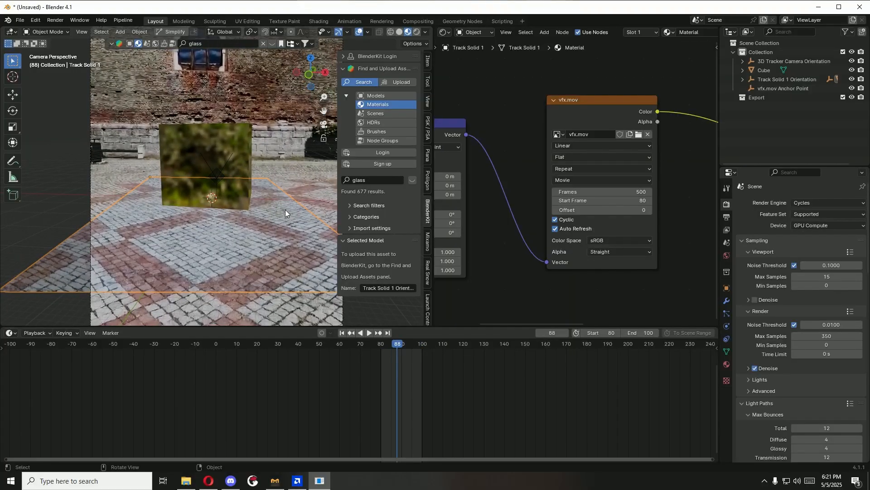
# Step: Return to the range's first frame, set the vfx.mov texture's Frames to 100, and start playback
pyautogui.moveTo(386, 347); pyautogui.dragTo(383, 347)
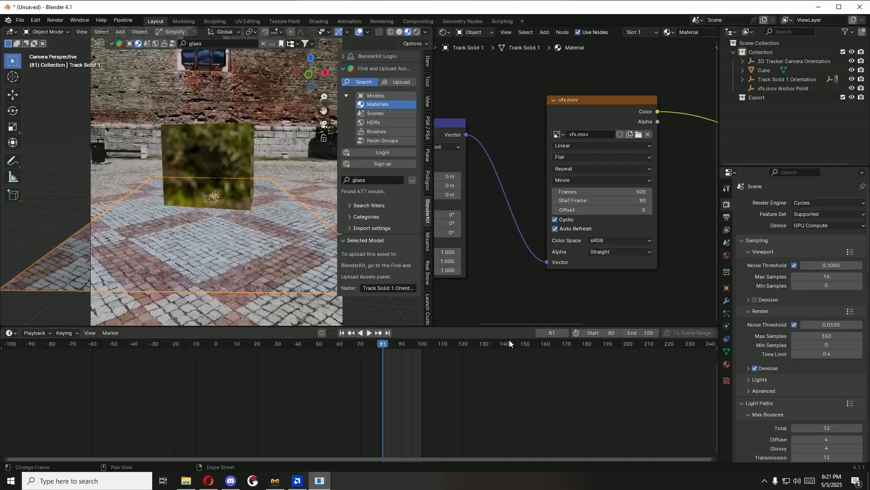
pyautogui.click(341, 333)
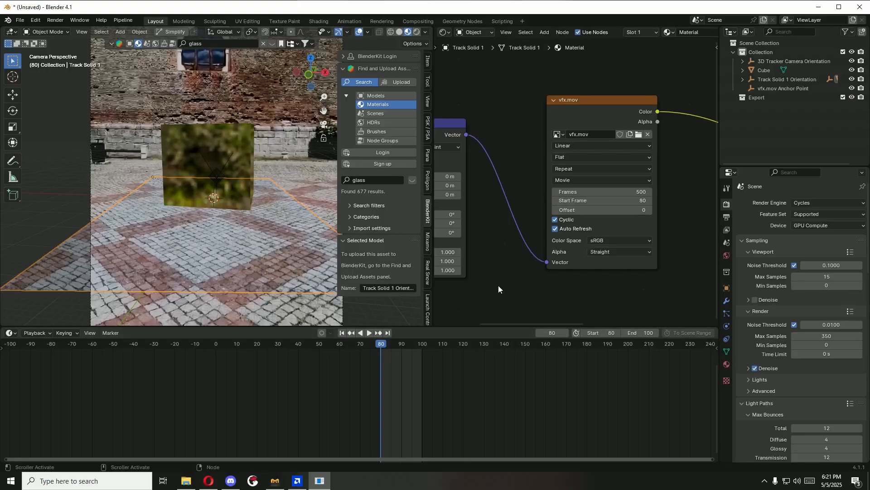
pyautogui.click(596, 195)
pyautogui.write('100')
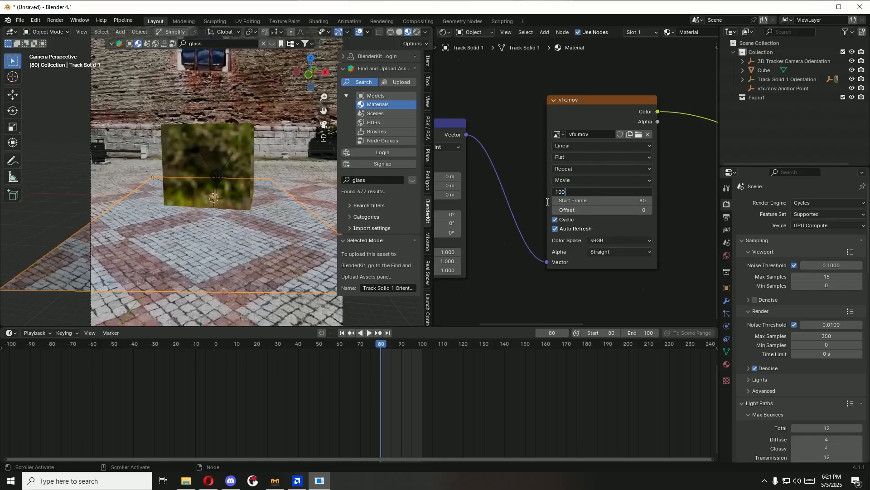
pyautogui.press('Return')
pyautogui.press('space')
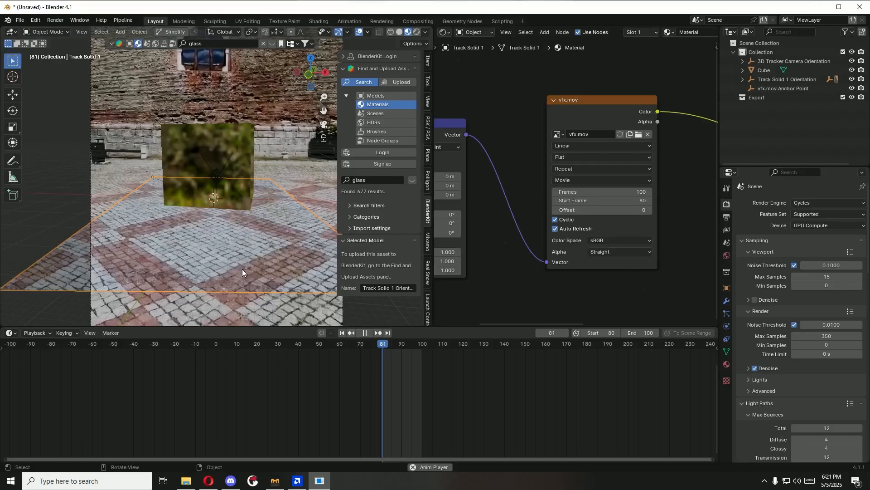
# Step: Set the scene's end frame to 300 and play the animation from frame 80
pyautogui.press('space')
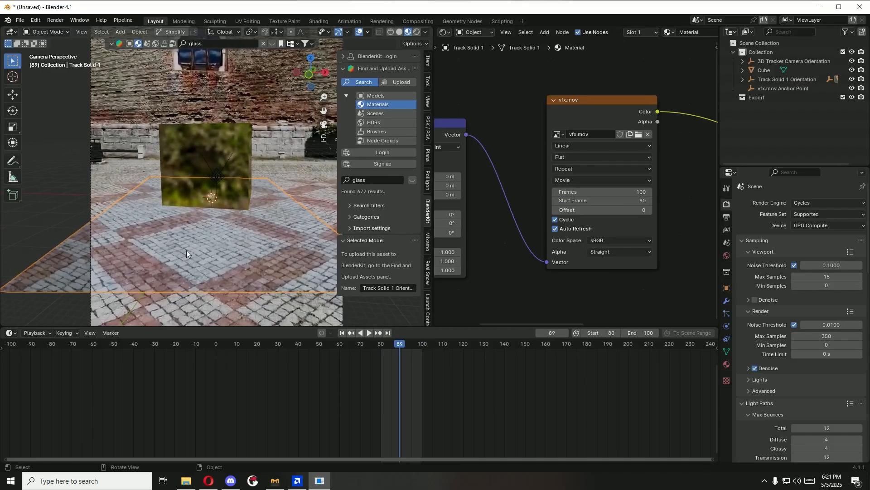
pyautogui.click(640, 333)
pyautogui.write('300')
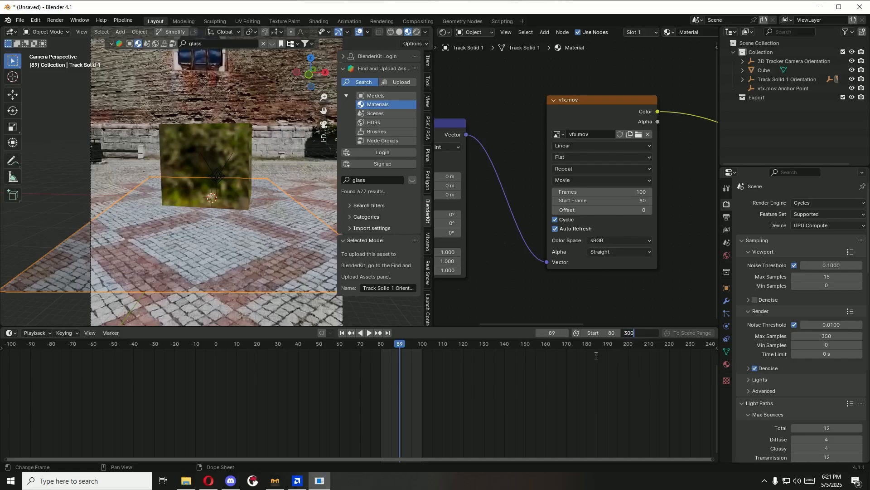
pyautogui.press('Return')
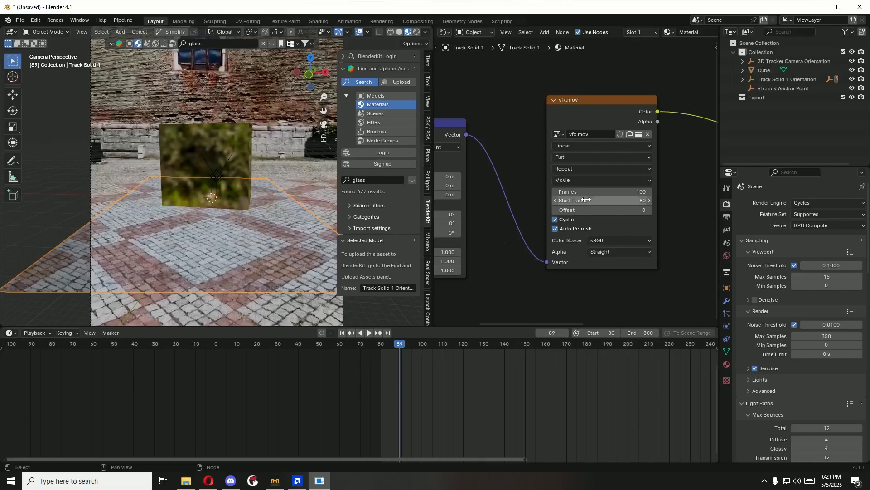
pyautogui.moveTo(398, 344); pyautogui.dragTo(382, 344)
pyautogui.press('space')
pyautogui.press('space')
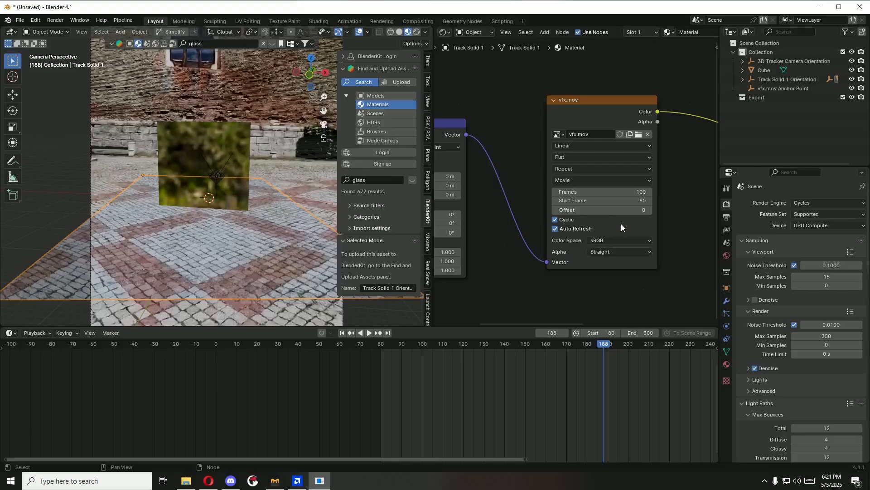
# Step: Set the vfx.mov texture's Frames to 300 and play back the animation to check the projection
pyautogui.click(572, 191)
pyautogui.write('300')
pyautogui.press('Return')
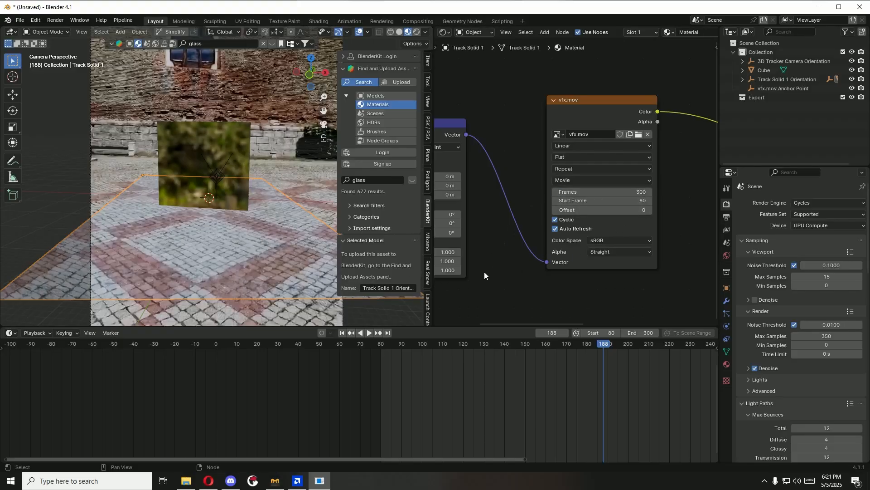
pyautogui.click(367, 333)
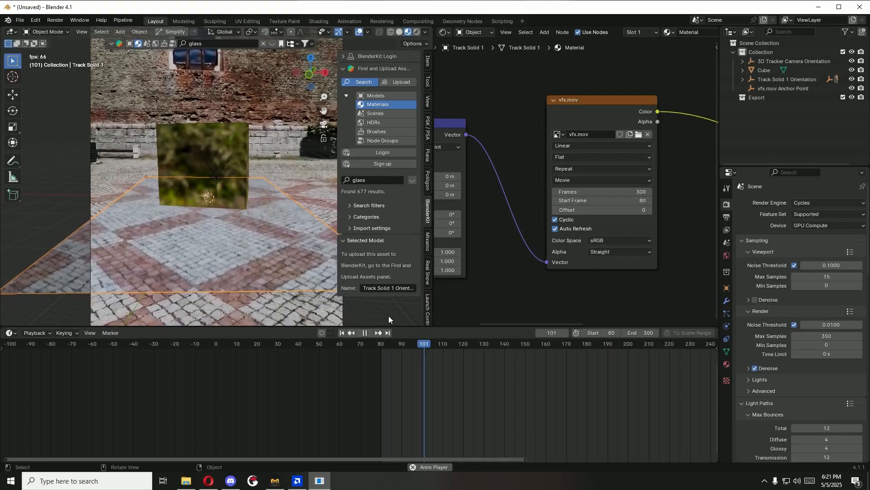
pyautogui.press('space')
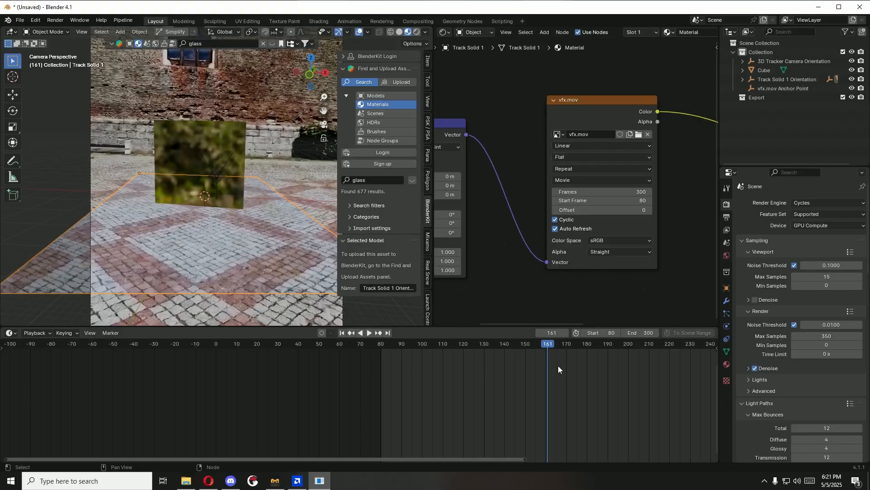
# Step: Set the vfx.mov texture's start frame and the scene's start frame to 1, and play back from the beginning
pyautogui.moveTo(531, 367); pyautogui.dragTo(372, 371, button='middle')
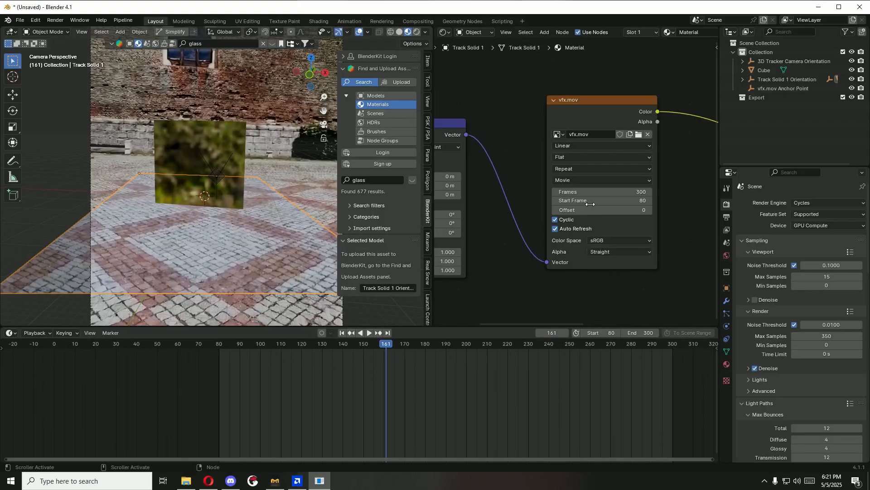
pyautogui.moveTo(576, 201); pyautogui.dragTo(528, 198)
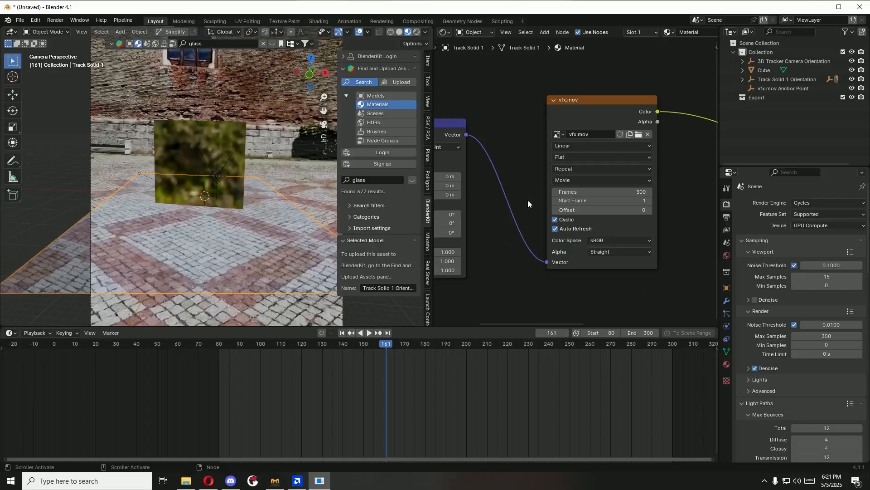
pyautogui.click(605, 333)
pyautogui.write('1')
pyautogui.press('Return')
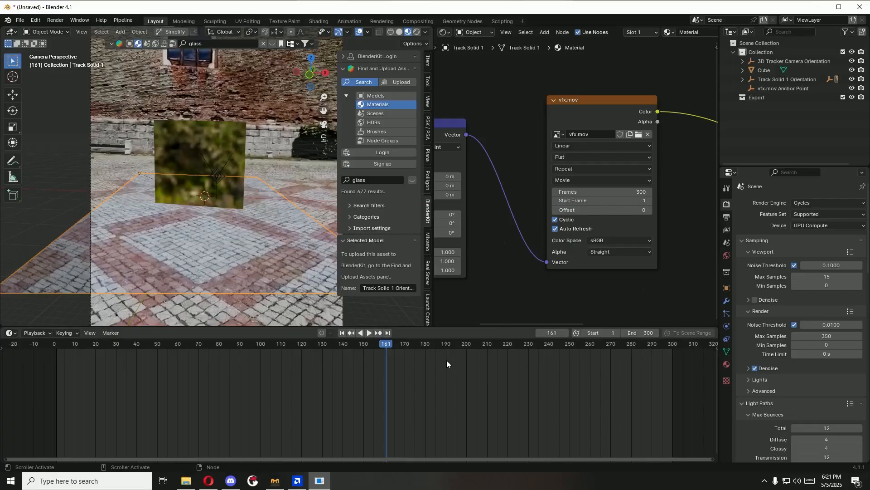
pyautogui.click(343, 333)
pyautogui.press('space')
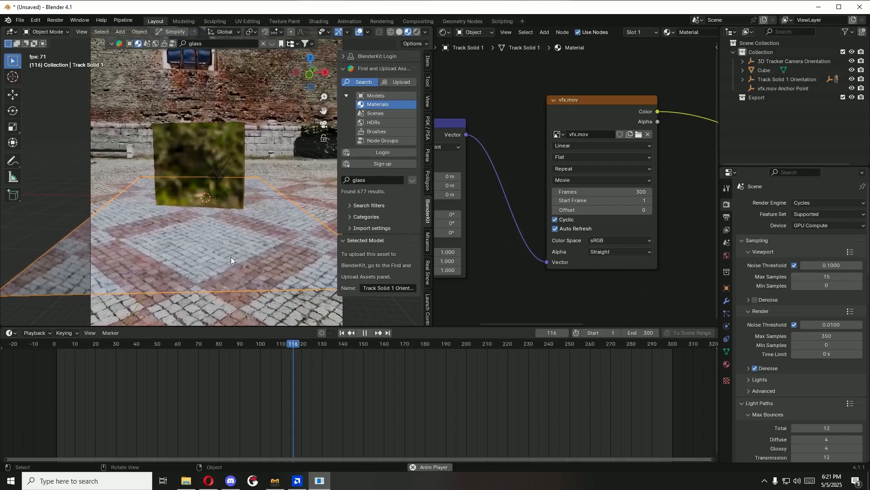
pyautogui.press('space')
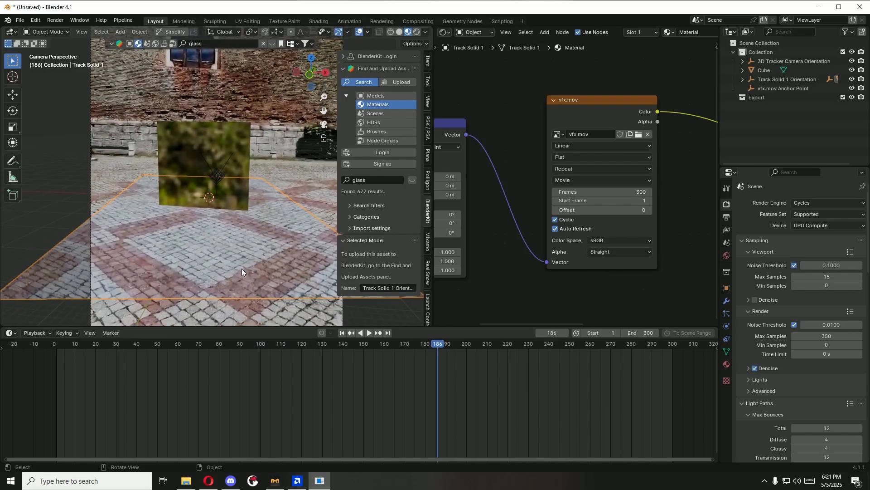
# Step: Turn on Shadow Catcher in the visibility settings of the Track Solid 1 ground plane
pyautogui.click(727, 287)
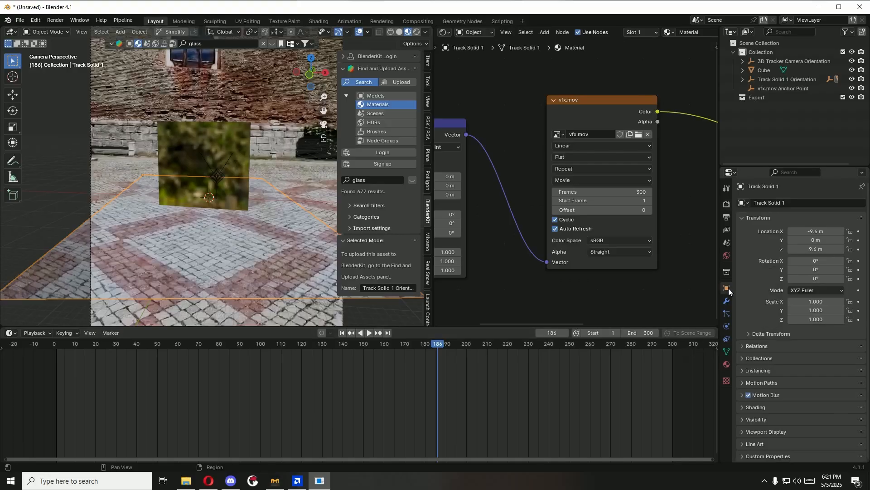
pyautogui.click(760, 434)
pyautogui.scroll(-5, 777, 417)
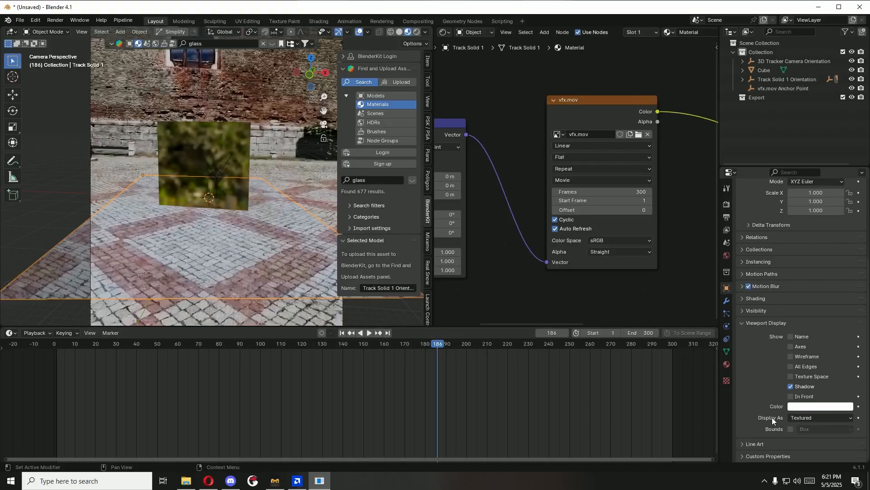
pyautogui.click(754, 309)
pyautogui.scroll(-3, 763, 345)
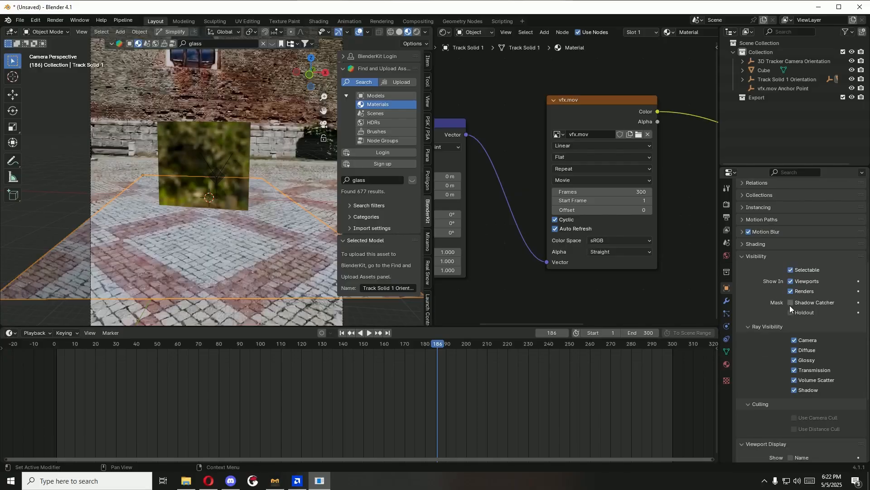
pyautogui.click(790, 305)
pyautogui.scroll(8, 779, 324)
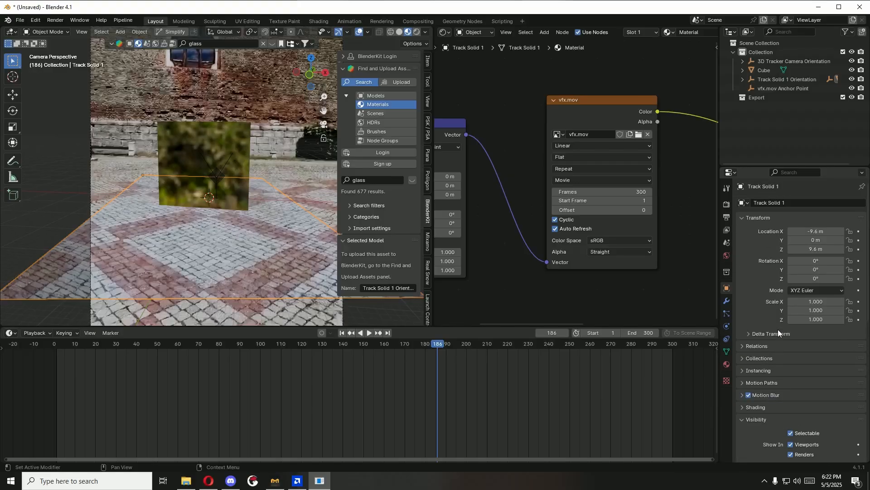
# Step: Switch the shader editor from the object material to the World shader and frame its Background and World Output nodes
pyautogui.moveTo(214, 265); pyautogui.dragTo(129, 282, button='middle')
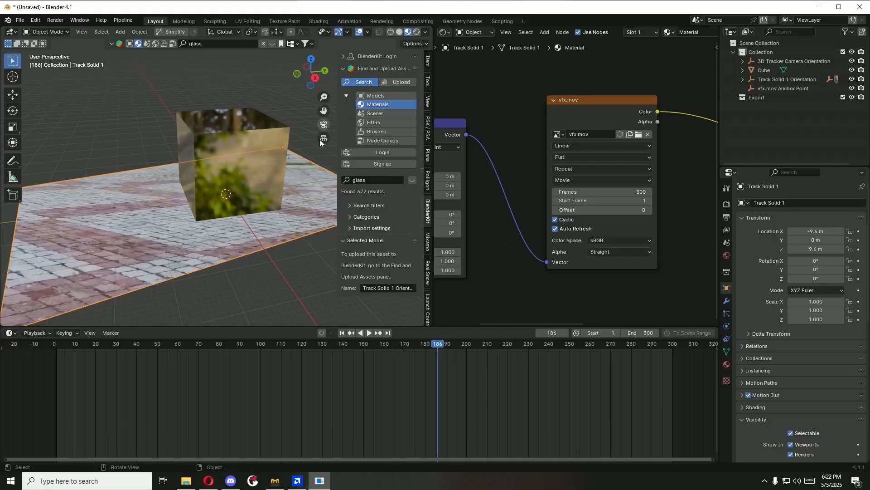
pyautogui.click(449, 33)
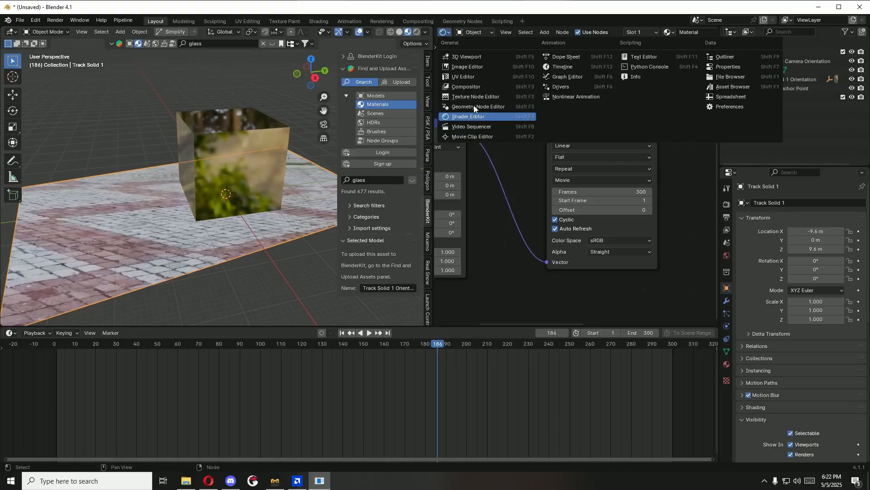
pyautogui.click(473, 32)
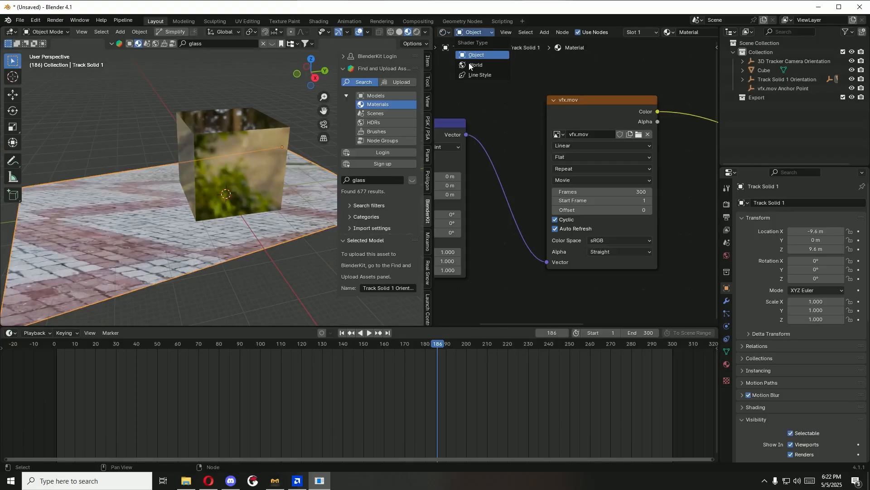
pyautogui.click(470, 53)
pyautogui.scroll(-4, 545, 194)
pyautogui.moveTo(545, 194); pyautogui.dragTo(546, 200, button='middle')
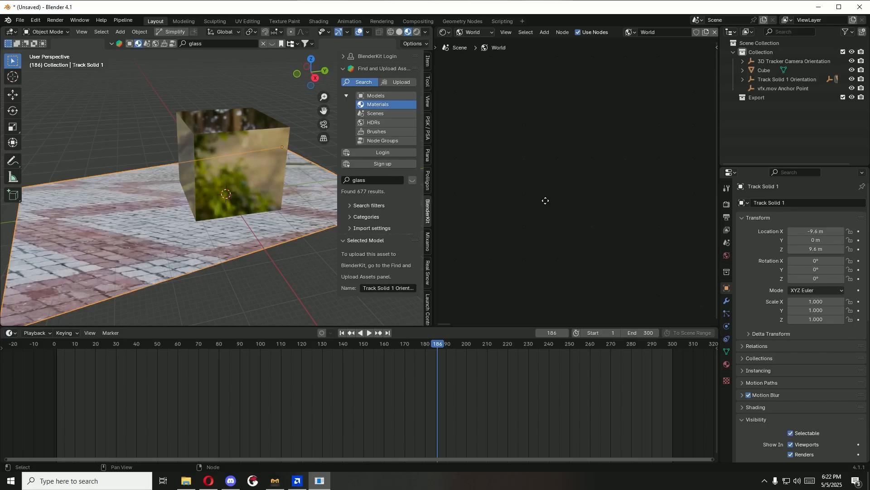
pyautogui.press('Home')
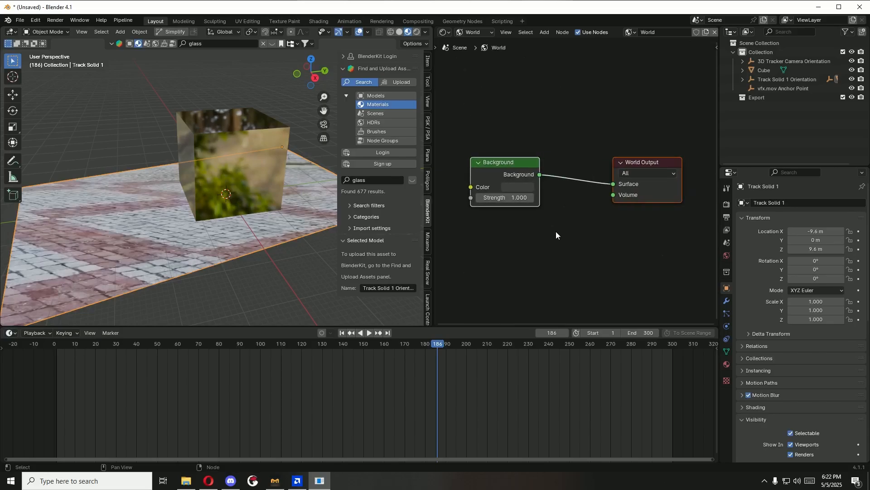
pyautogui.moveTo(556, 231); pyautogui.dragTo(630, 226, button='middle')
pyautogui.scroll(-2, 627, 227)
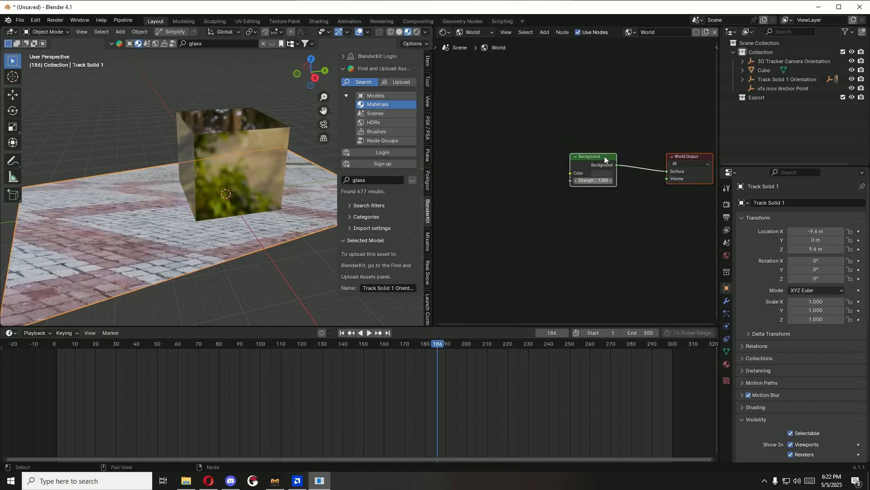
pyautogui.moveTo(522, 235); pyautogui.dragTo(542, 232, button='middle')
# Step: Add an Environment Texture node feeding the Background color, with Texture Coordinate and Mapping nodes attached to it
pyautogui.click(504, 221)
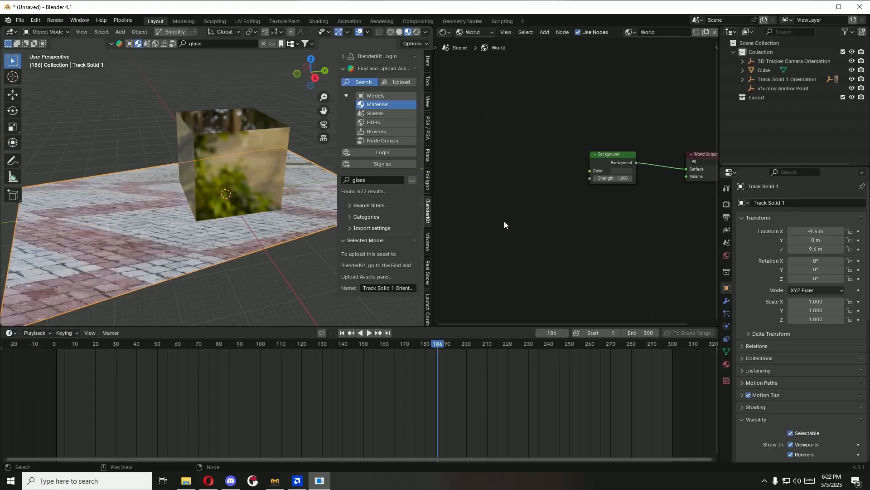
pyautogui.hotkey('shift', 'a')
pyautogui.click(504, 222)
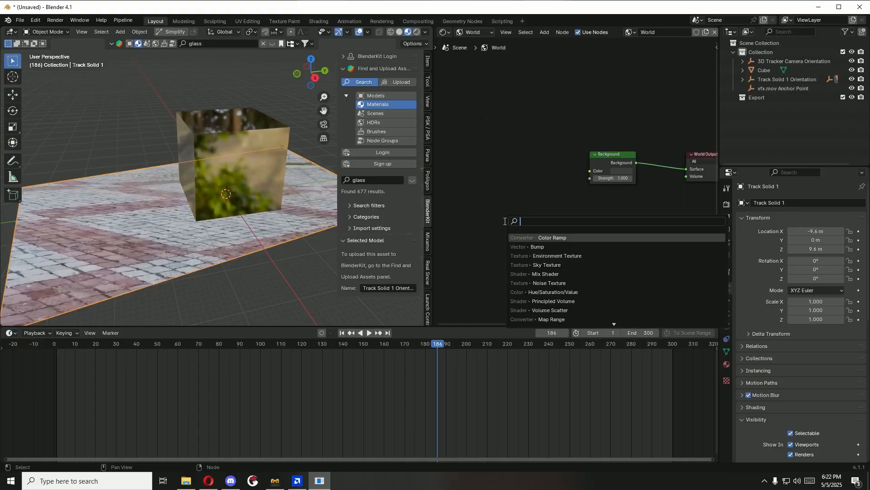
pyautogui.write('en')
pyautogui.click(558, 235)
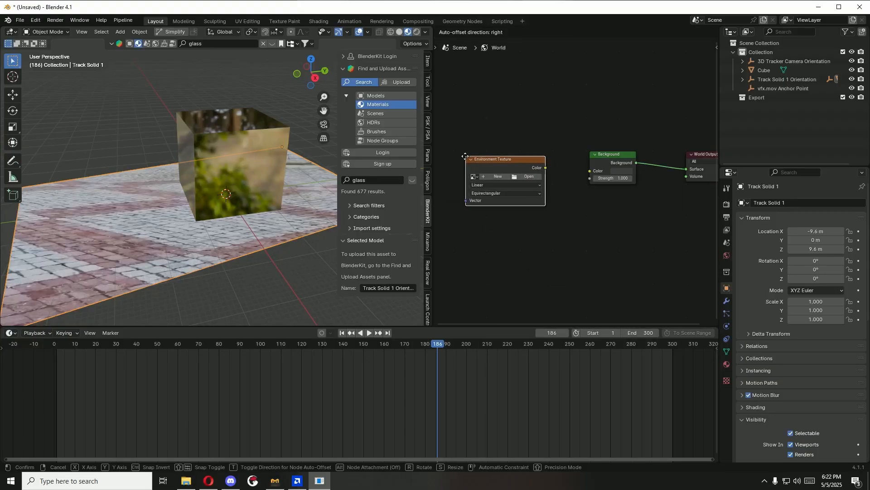
pyautogui.click(465, 156)
pyautogui.moveTo(545, 167); pyautogui.dragTo(589, 172)
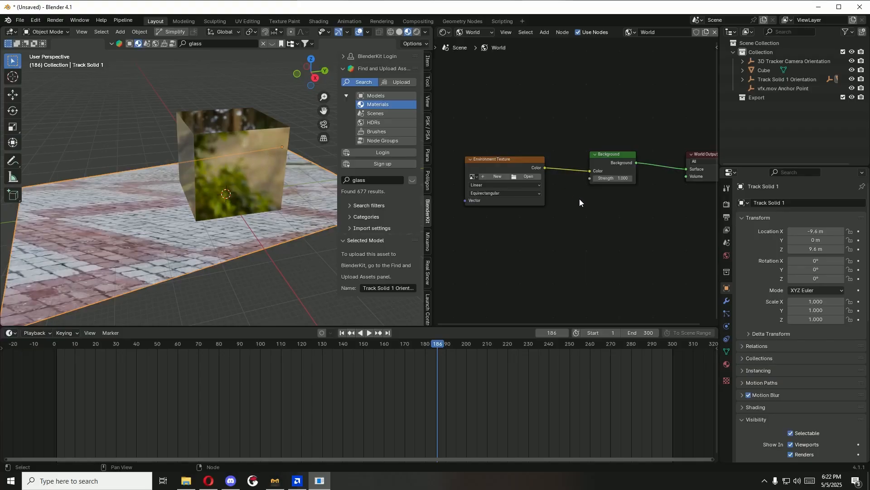
pyautogui.keyDown('ctrl'); pyautogui.scroll(3, 573, 227); pyautogui.keyUp('ctrl')
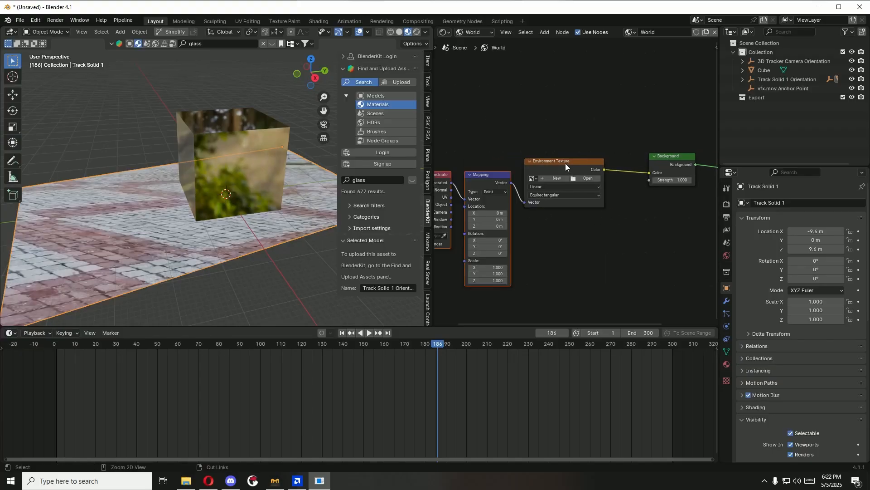
# Step: Load VID_20250502_140929.mp4 from the Downloads folder into the Environment Texture node
pyautogui.click(588, 178)
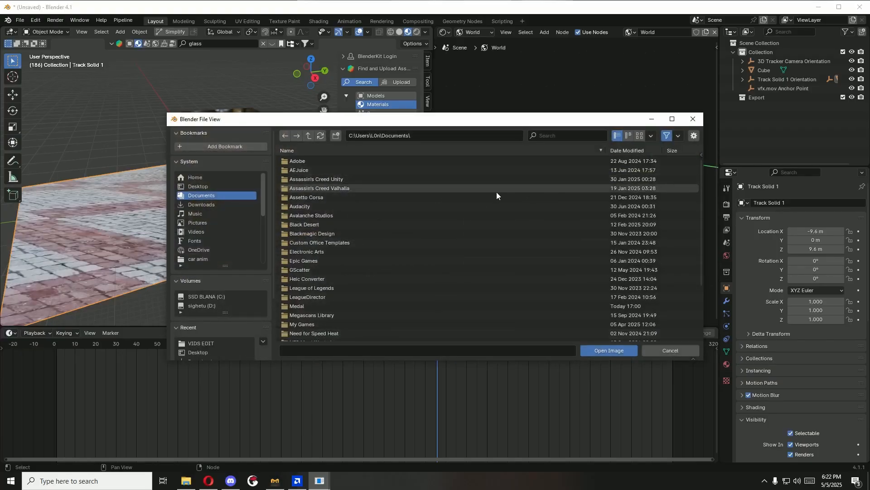
pyautogui.click(219, 202)
pyautogui.click(368, 206)
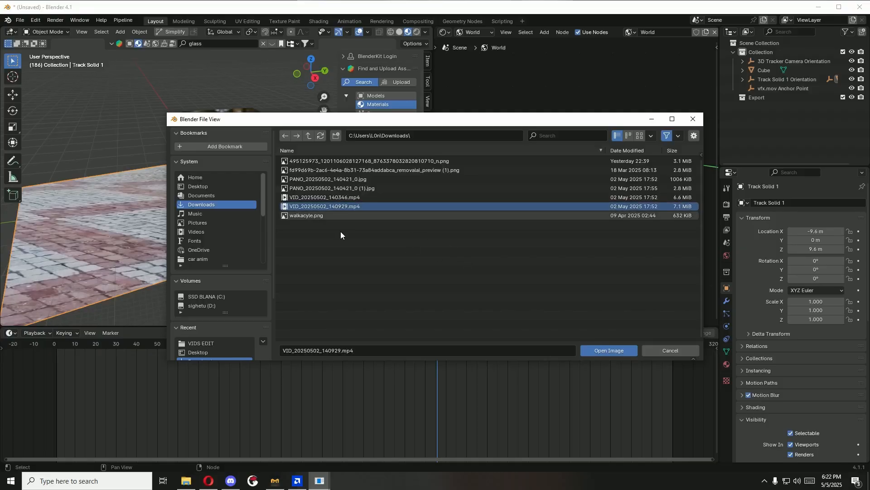
pyautogui.click(607, 350)
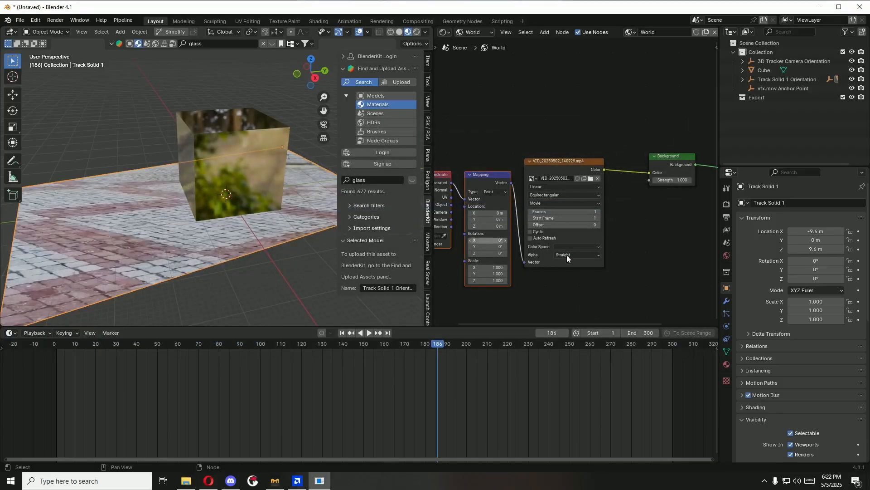
# Step: Switch the viewport to rendered shading, inspect the environment around the cube, and move the playhead to frame 84
pyautogui.click(415, 32)
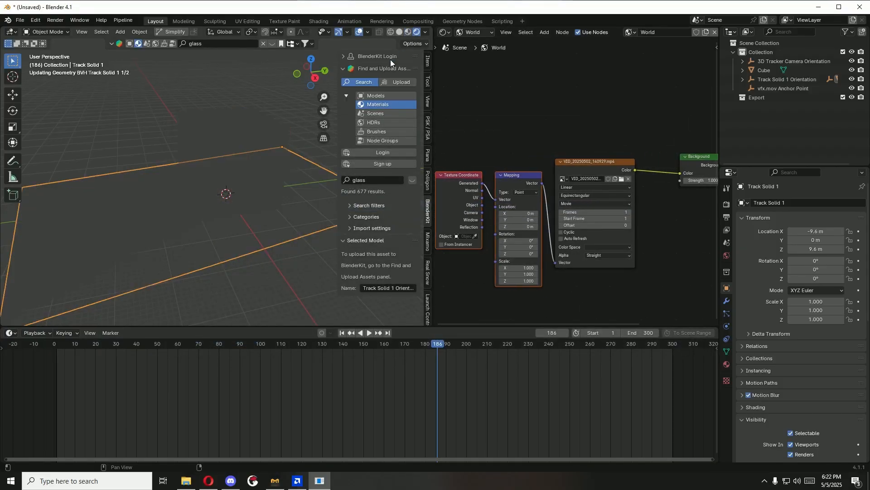
pyautogui.moveTo(272, 195)
pyautogui.mouseDown(button='middle')
pyautogui.moveTo(239, 220)
pyautogui.moveTo(280, 217)
pyautogui.moveTo(256, 228)
pyautogui.moveTo(273, 222)
pyautogui.moveTo(291, 184)
pyautogui.moveTo(260, 211)
pyautogui.moveTo(190, 235)
pyautogui.moveTo(146, 213)
pyautogui.moveTo(147, 205)
pyautogui.moveTo(205, 229)
pyautogui.mouseUp(button='middle')
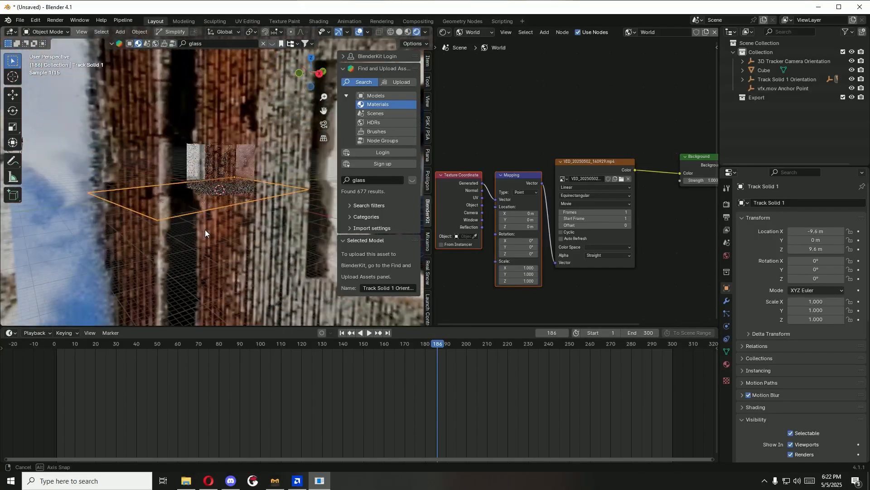
pyautogui.scroll(2, 479, 266)
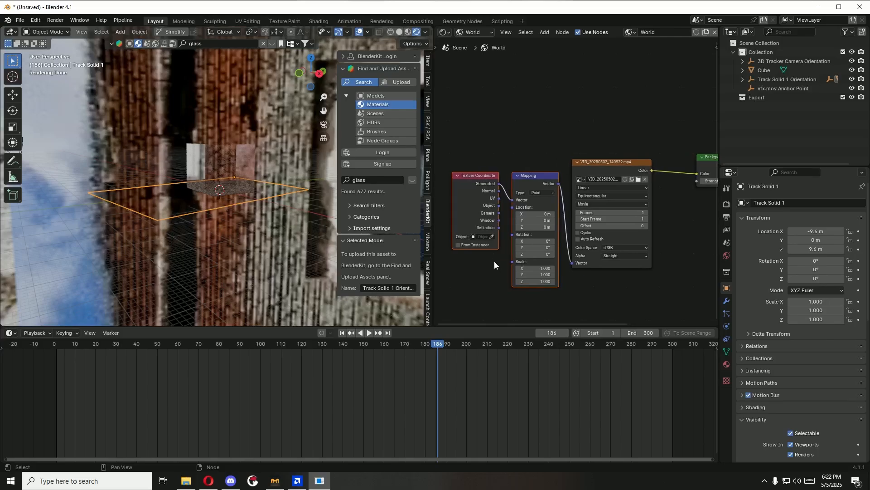
pyautogui.moveTo(621, 291); pyautogui.dragTo(568, 294, button='middle')
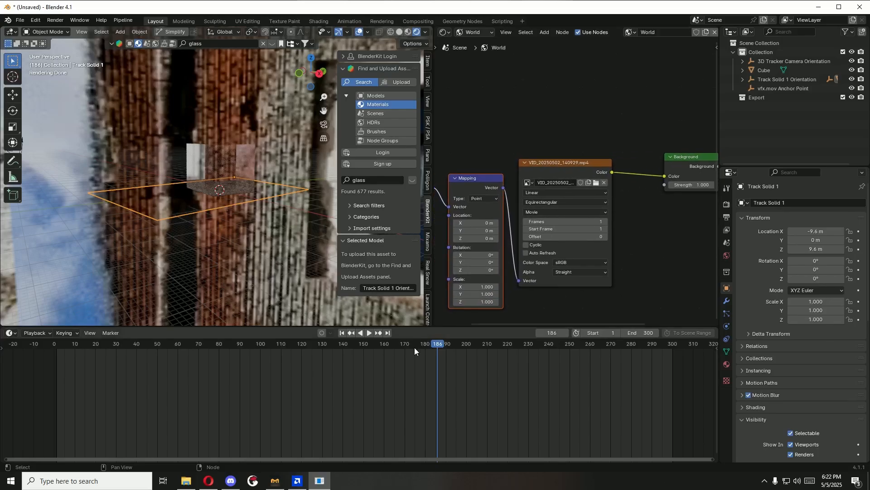
pyautogui.moveTo(413, 347); pyautogui.dragTo(228, 338)
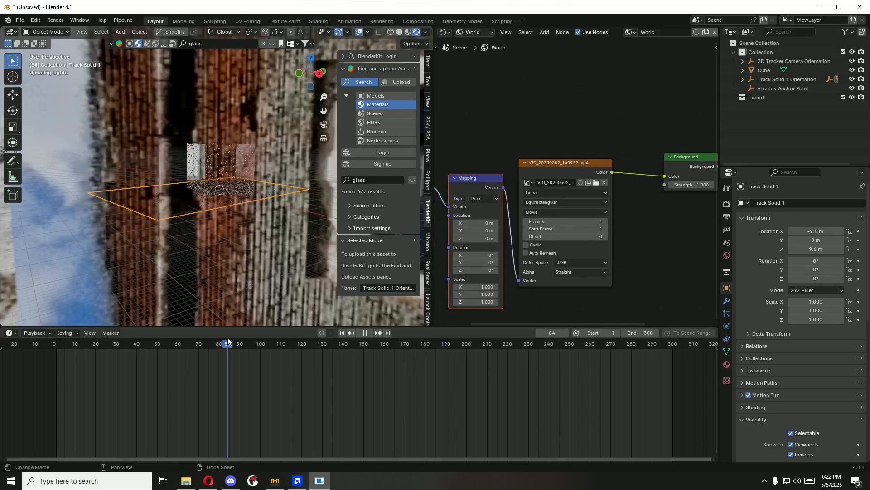
pyautogui.click(558, 161)
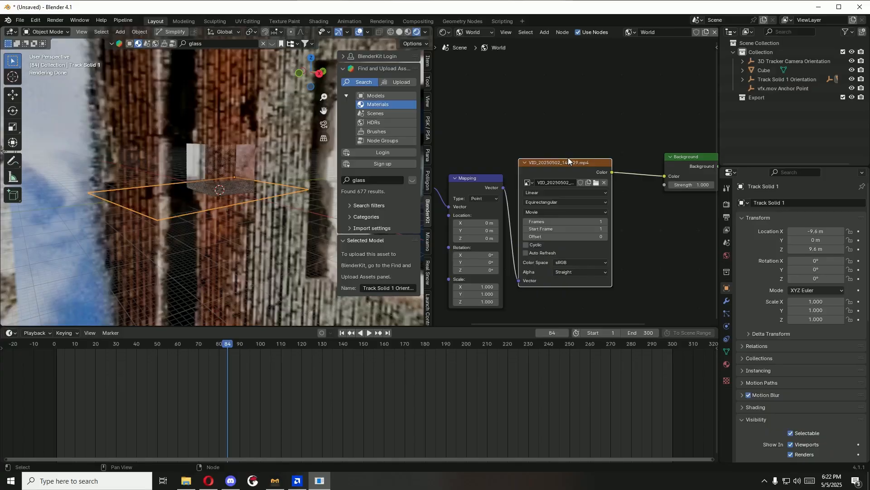
pyautogui.press('x')
pyautogui.hotkey('shift', 'a')
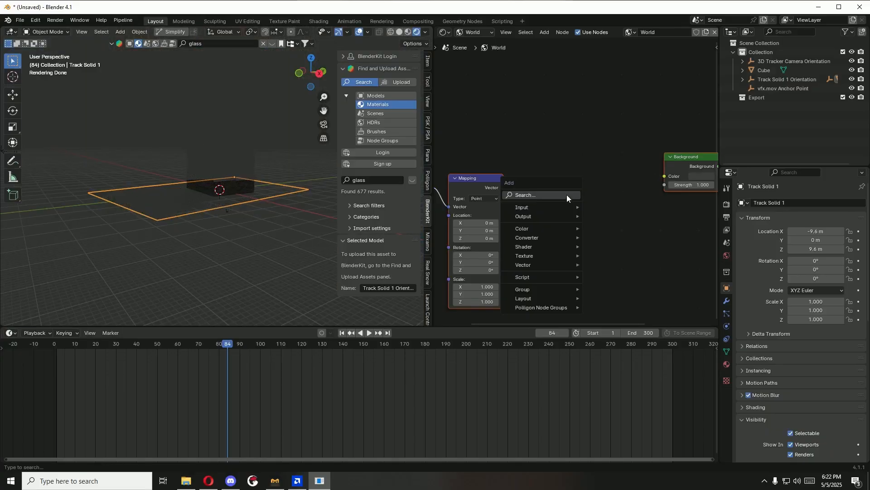
pyautogui.click(571, 228)
pyautogui.hotkey('ctrl', 'z')
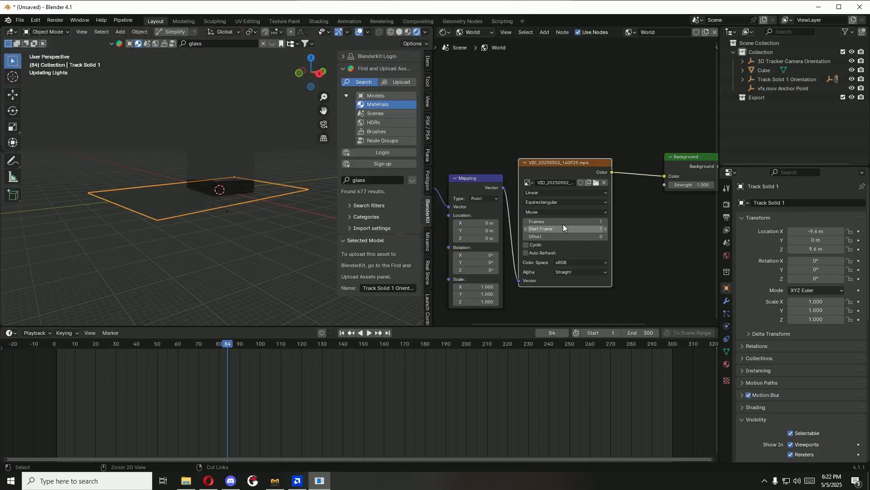
# Step: Unlink the video from the Environment Texture node and browse the Downloads folder for a replacement image
pyautogui.click(604, 182)
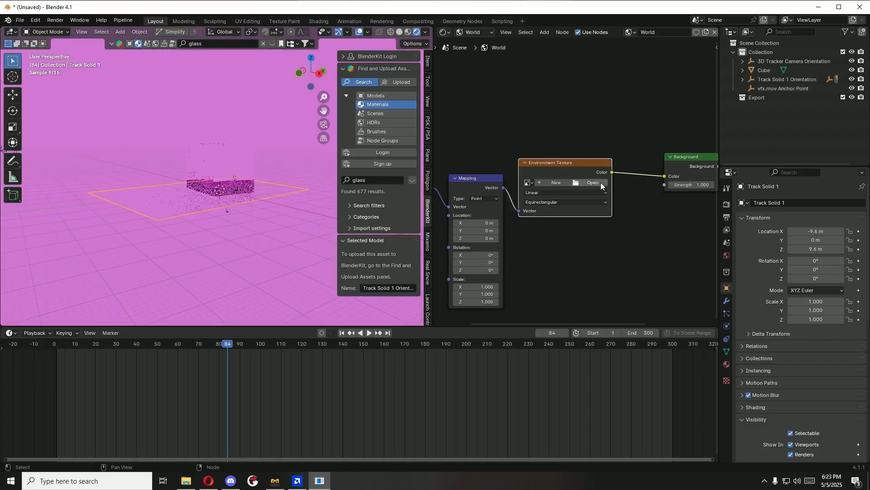
pyautogui.click(600, 181)
pyautogui.click(216, 208)
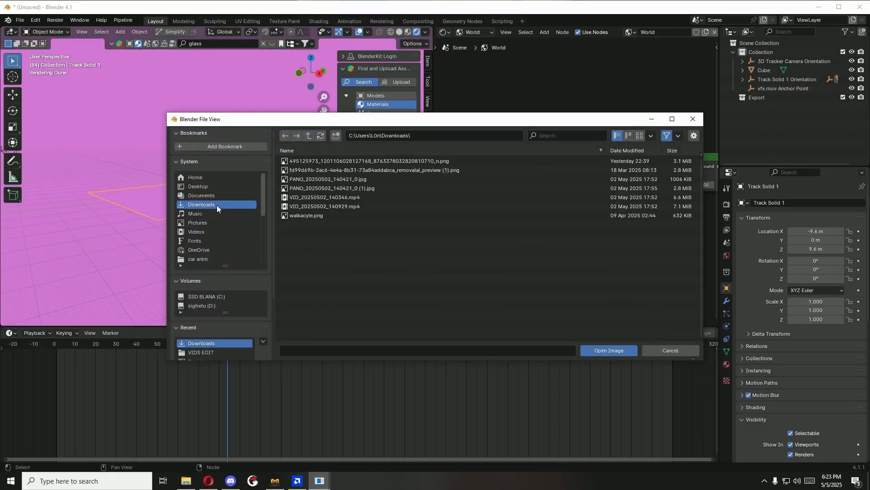
# Step: Load the panorama PANO_20250502_140421_0.jpg from the Downloads folder as the world's environment texture
pyautogui.click(384, 189)
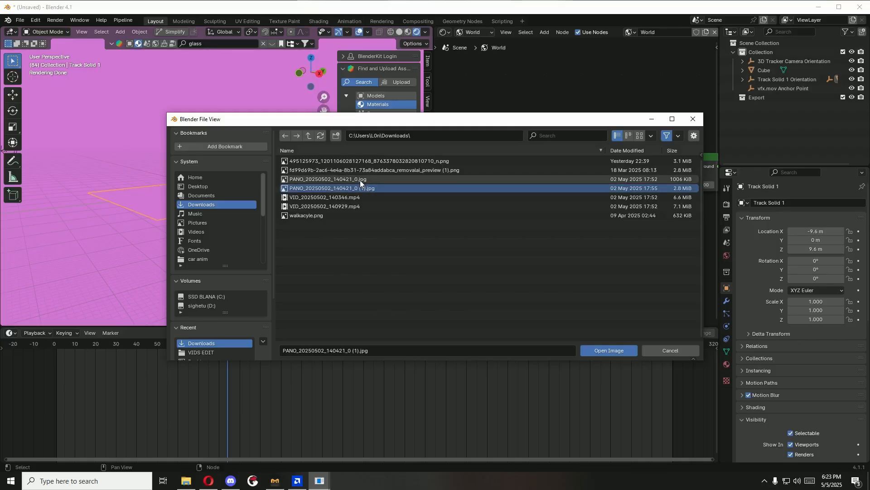
pyautogui.click(360, 180)
pyautogui.click(609, 351)
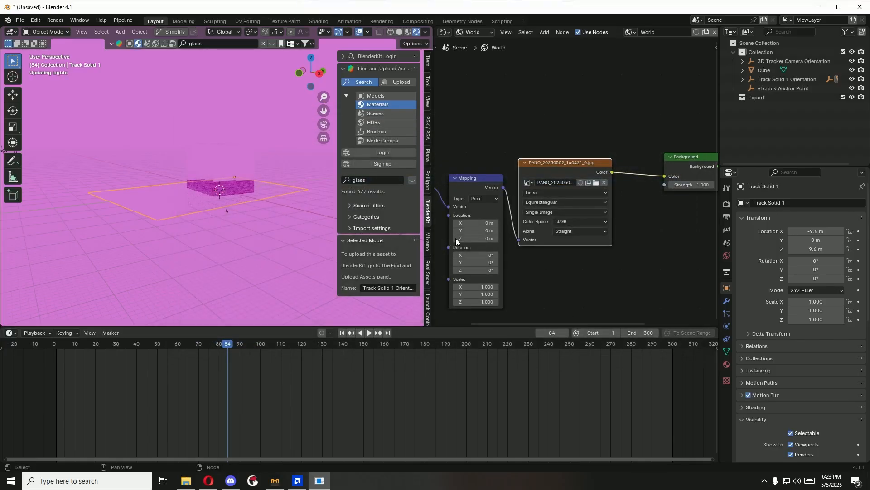
pyautogui.moveTo(161, 241); pyautogui.dragTo(261, 251, button='middle')
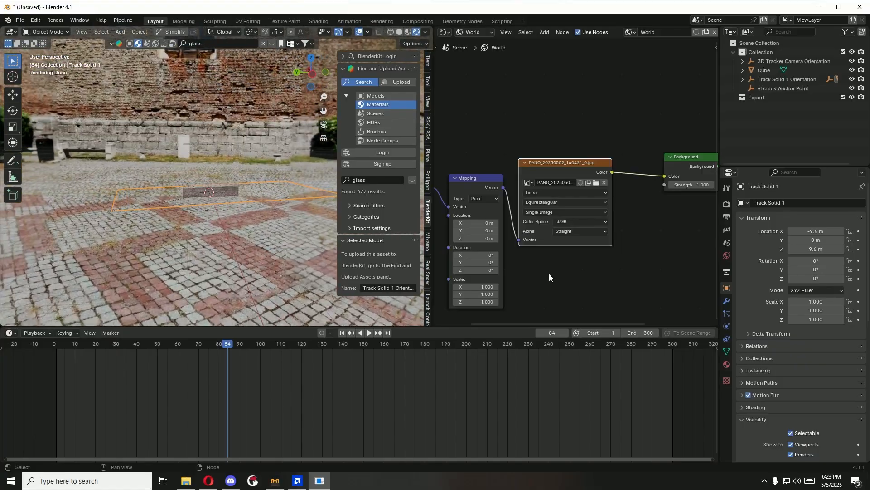
# Step: Look through the camera and set the environment mapping's Z rotation to -113° so the brick wall lies behind the scene
pyautogui.moveTo(471, 276); pyautogui.dragTo(480, 276, button='middle')
pyautogui.press('KP_0')
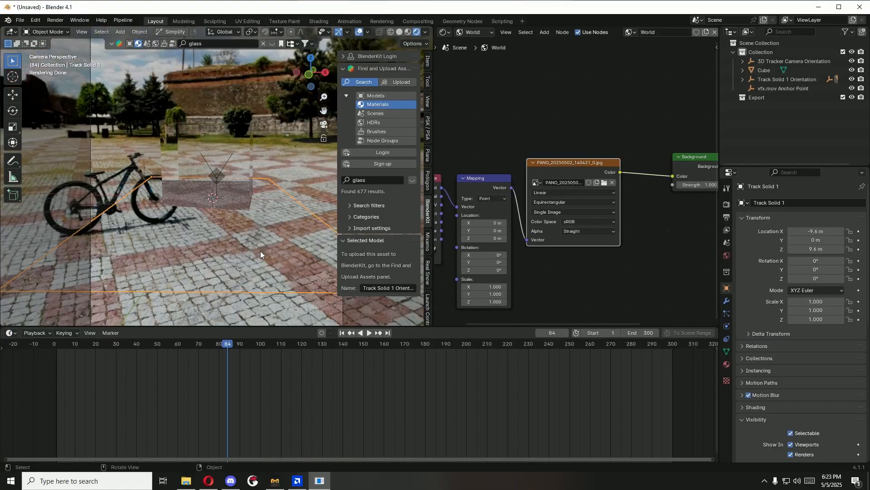
pyautogui.scroll(-3, 260, 251)
pyautogui.scroll(1, 260, 252)
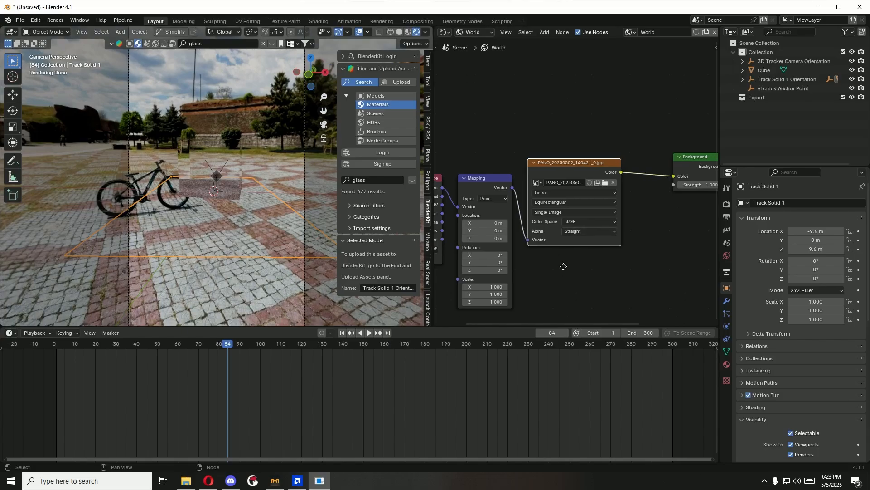
pyautogui.moveTo(492, 274); pyautogui.dragTo(532, 266, button='middle')
pyautogui.moveTo(526, 262); pyautogui.dragTo(467, 262)
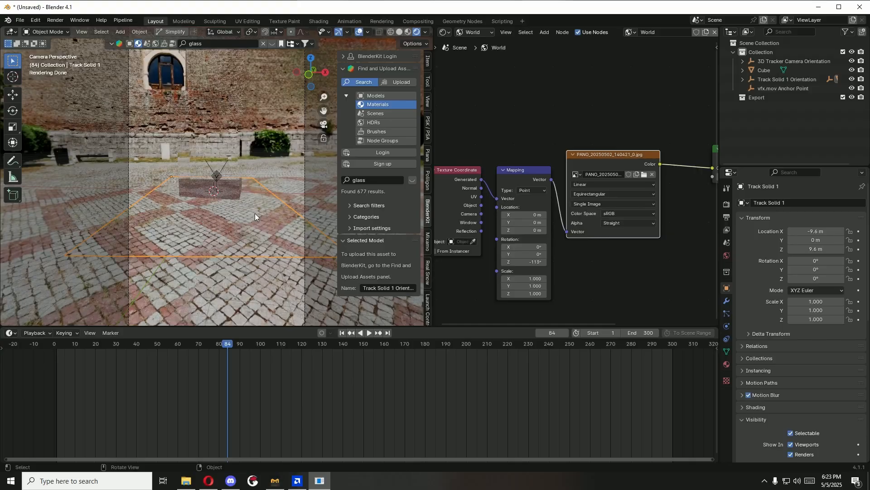
# Step: Switch the viewport to material preview, add a new cube and raise it about 23 m along Z
pyautogui.scroll(4, 241, 223)
pyautogui.moveTo(254, 213); pyautogui.dragTo(191, 225, button='middle')
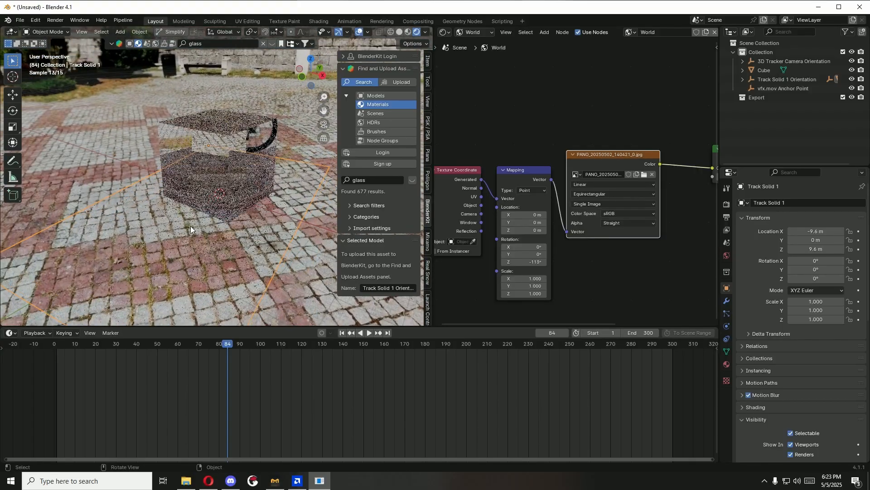
pyautogui.click(407, 35)
pyautogui.hotkey('shift', 'a')
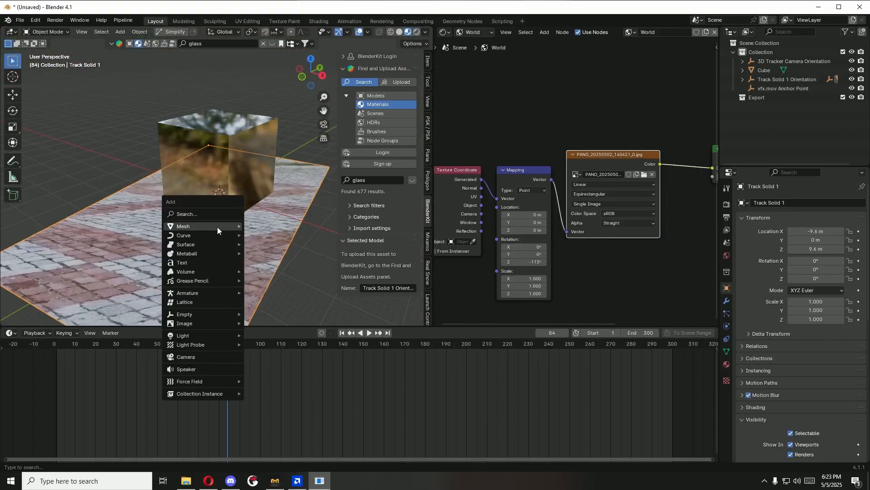
pyautogui.moveTo(217, 226)
pyautogui.click(266, 234)
pyautogui.press('g')
pyautogui.press('z')
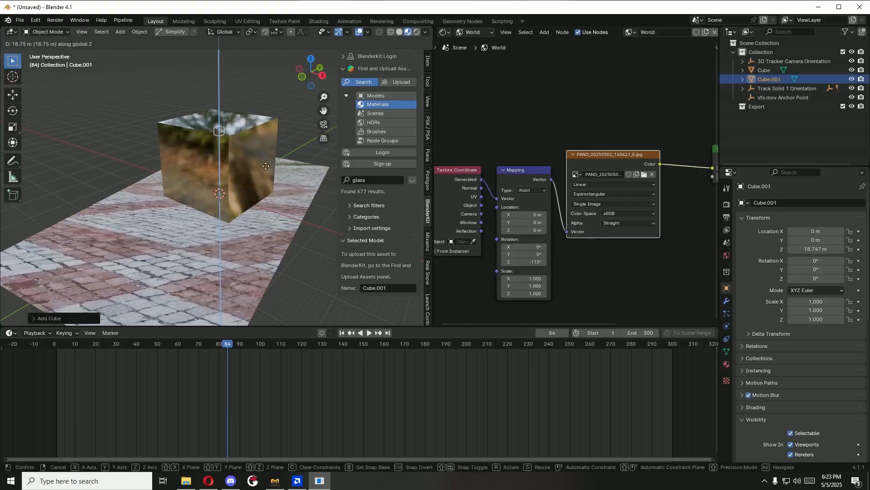
# Step: Scale the new cube to about 6.28 and raise it to about 27.4 m, on top of the larger cube
pyautogui.press('s')
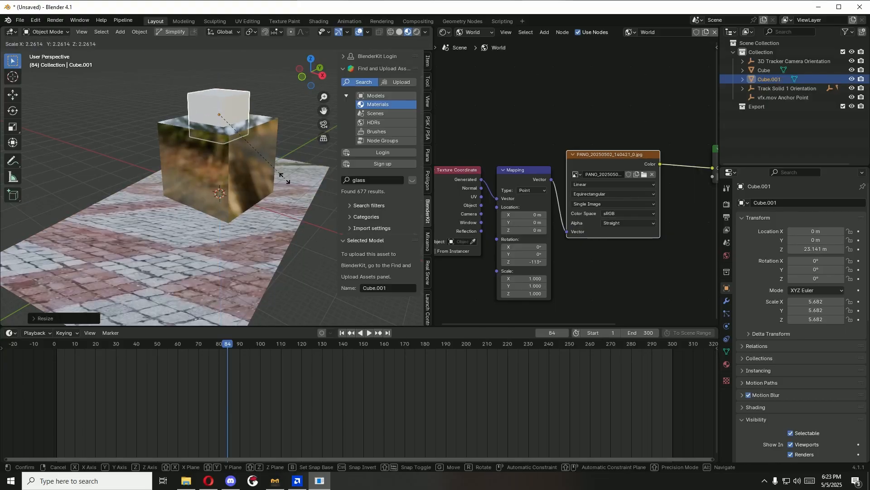
pyautogui.click(284, 179)
pyautogui.press('g')
pyautogui.press('z')
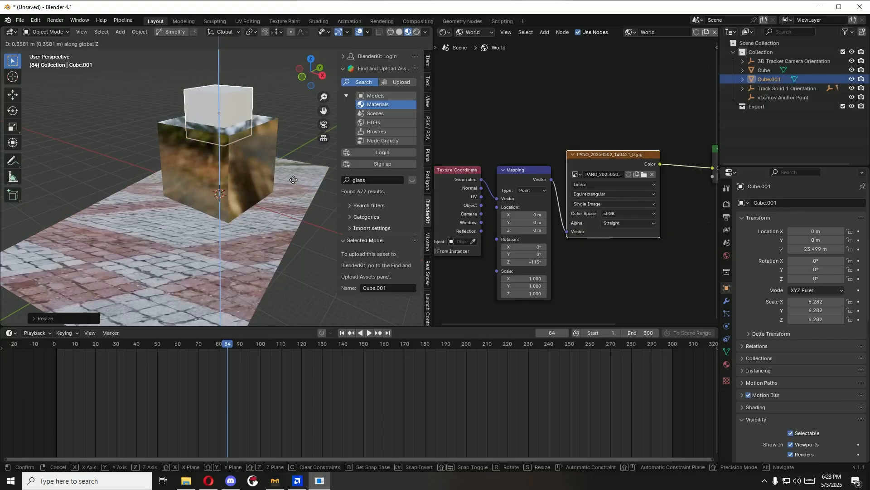
pyautogui.click(208, 178)
pyautogui.moveTo(208, 178); pyautogui.dragTo(245, 168, button='middle')
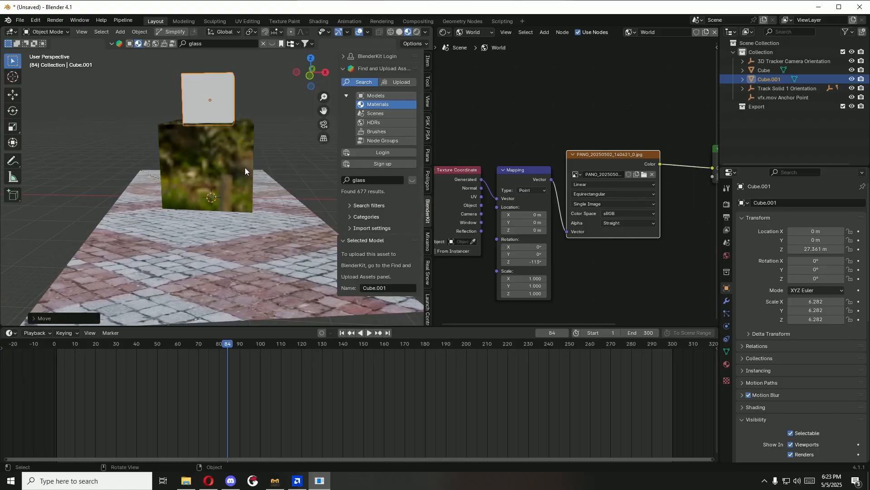
# Step: Set the pixel filter width to 1 px in the render's Film settings
pyautogui.click(727, 205)
pyautogui.scroll(-10, 761, 326)
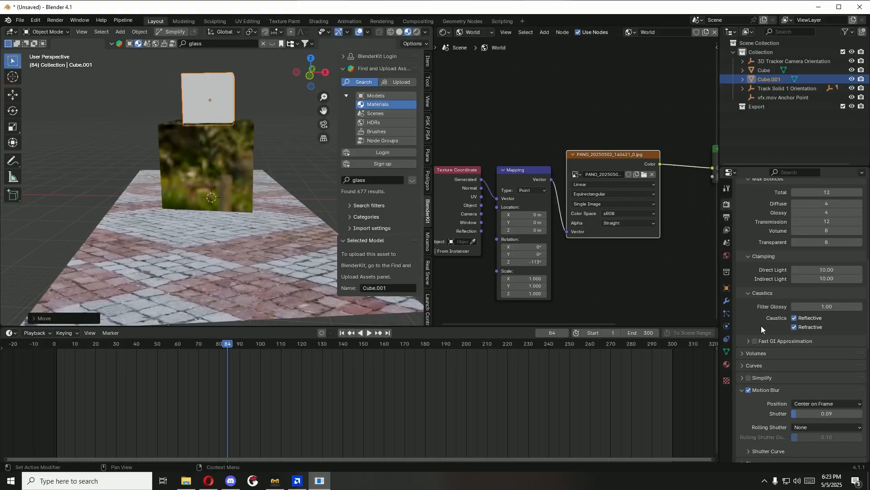
pyautogui.scroll(-5, 761, 325)
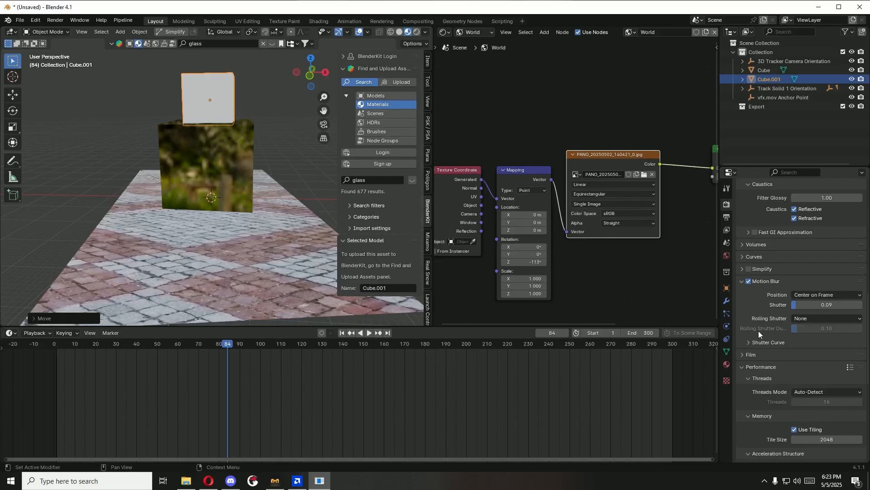
pyautogui.scroll(-1, 758, 331)
pyautogui.click(754, 337)
pyautogui.scroll(-3, 753, 337)
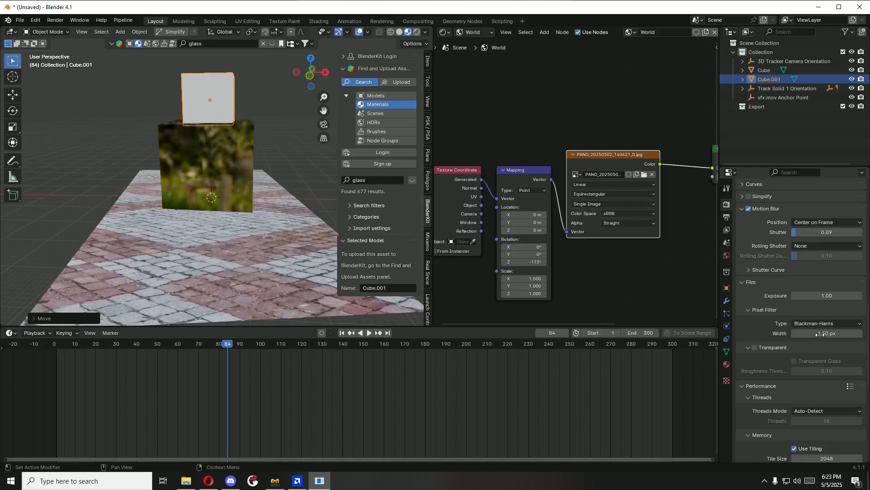
pyautogui.click(820, 334)
pyautogui.write('1')
pyautogui.press('Return')
# Step: Enable a transparent film background together with Transparent Glass for the render
pyautogui.scroll(-1, 756, 325)
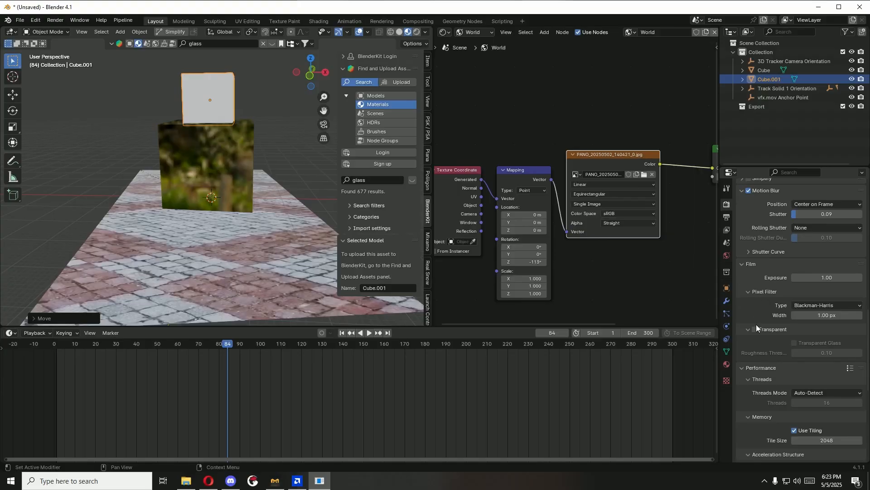
pyautogui.click(755, 329)
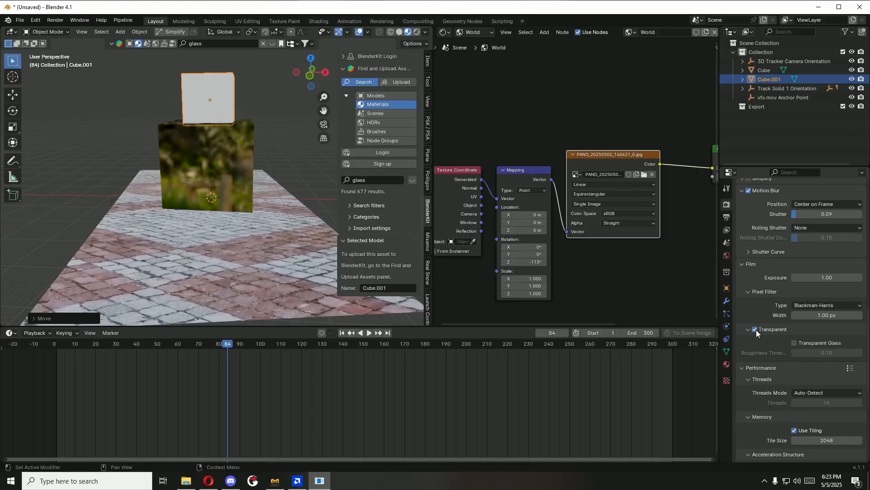
pyautogui.click(800, 344)
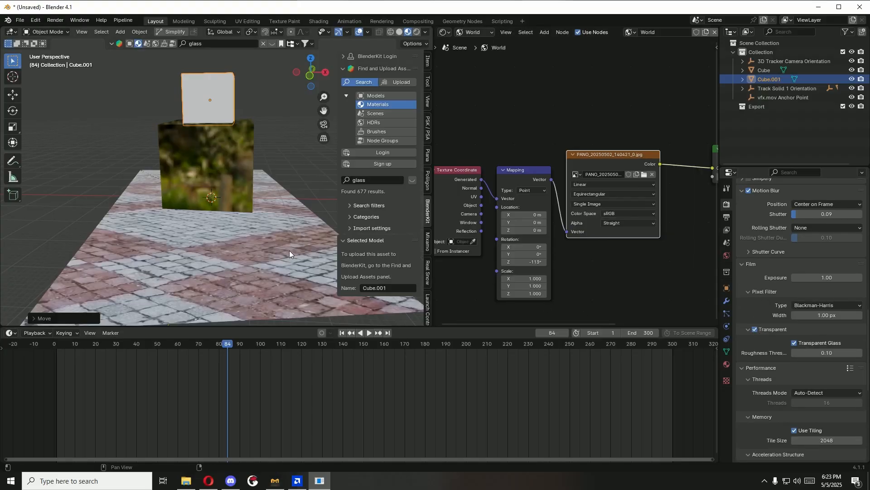
# Step: Examine both cubes through the camera in rendered shading and in material preview
pyautogui.press('KP_0')
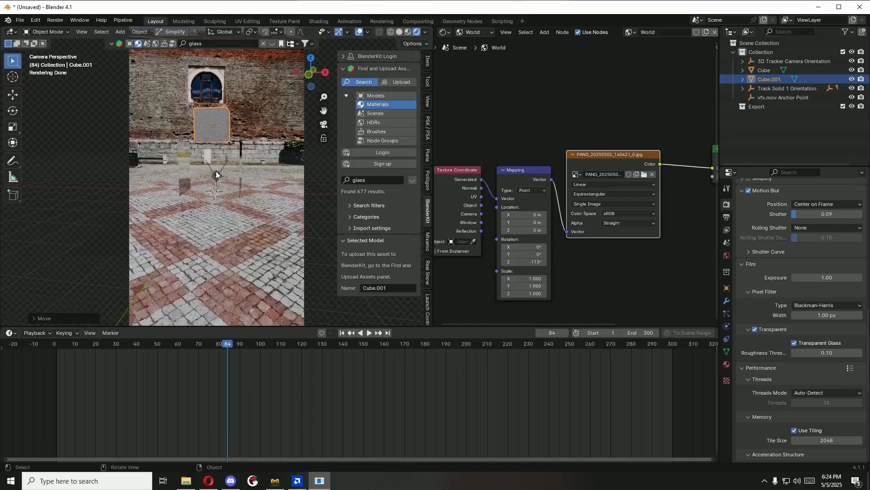
pyautogui.scroll(4, 217, 172)
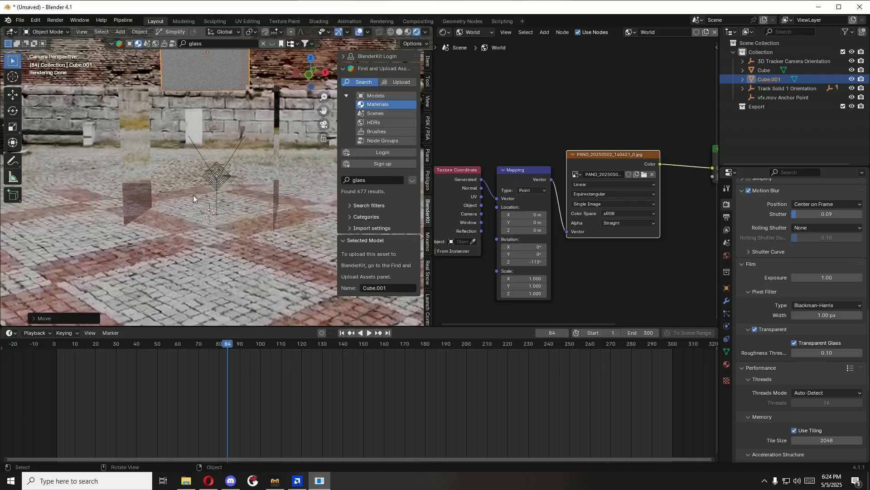
pyautogui.scroll(-6, 164, 194)
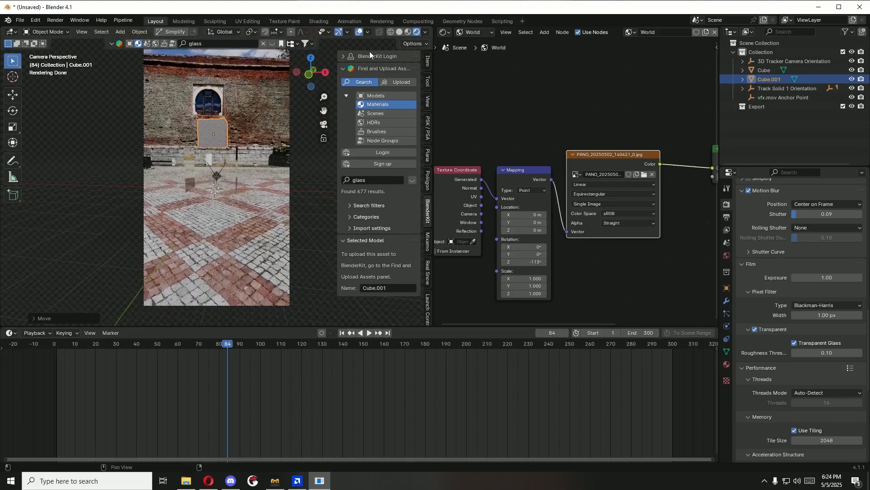
pyautogui.click(406, 31)
pyautogui.scroll(5, 250, 181)
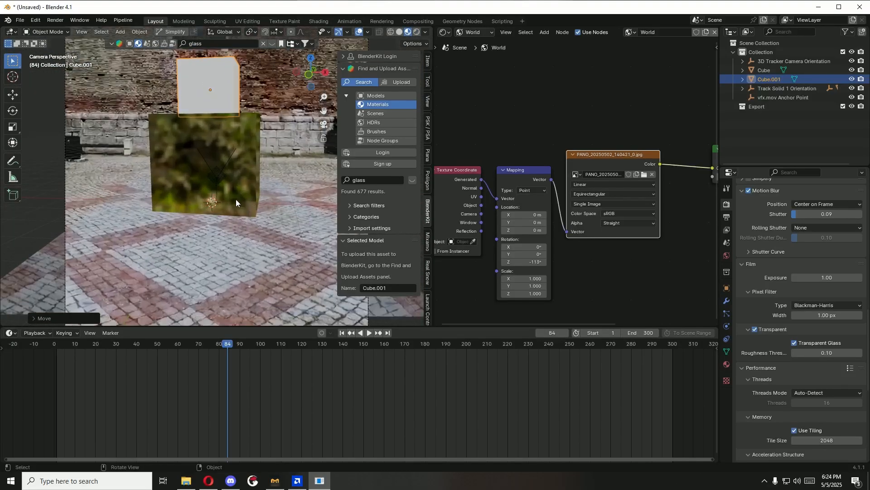
pyautogui.scroll(-4, 236, 202)
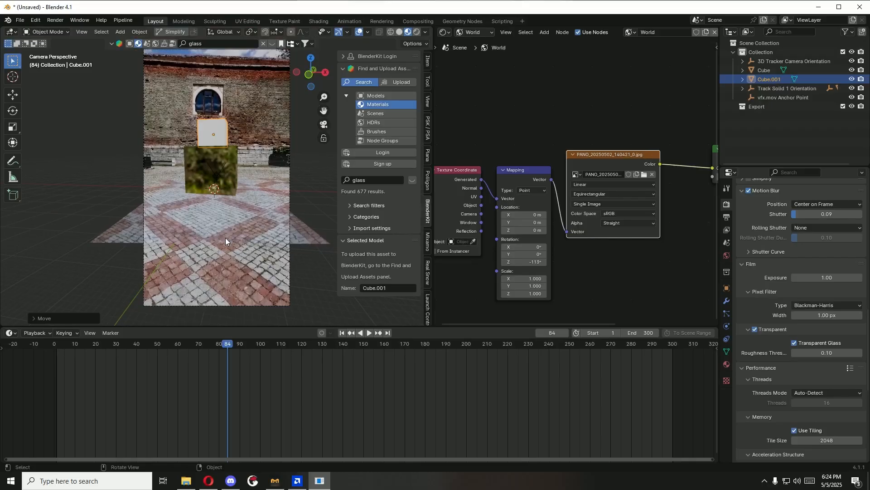
# Step: Set the motion blur shutter to 0.05 and enable Simplify in the render settings
pyautogui.scroll(5, 755, 260)
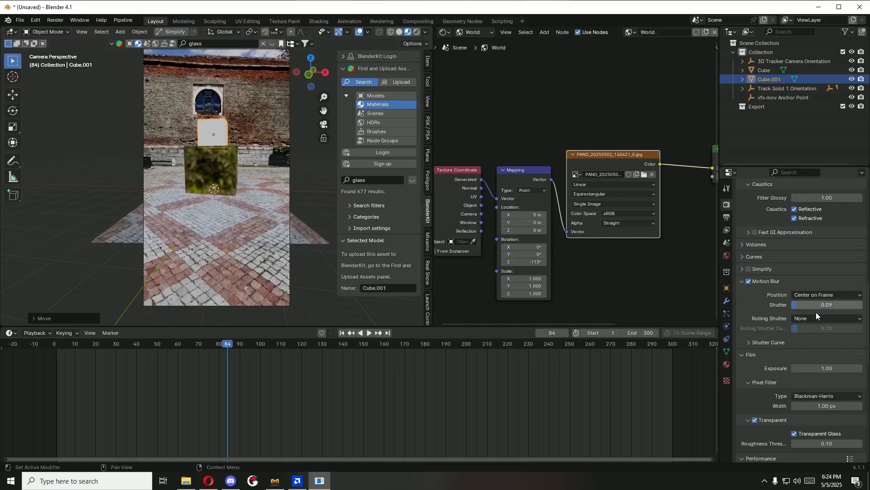
pyautogui.moveTo(816, 304); pyautogui.dragTo(798, 305)
pyautogui.click(745, 269)
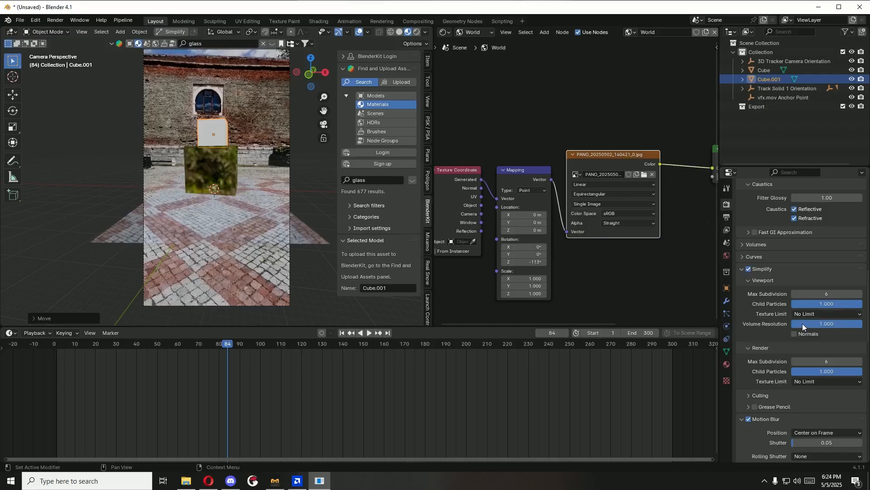
# Step: Limit the Simplify texture size to 1024 for both the viewport and the final render
pyautogui.click(813, 313)
pyautogui.click(814, 363)
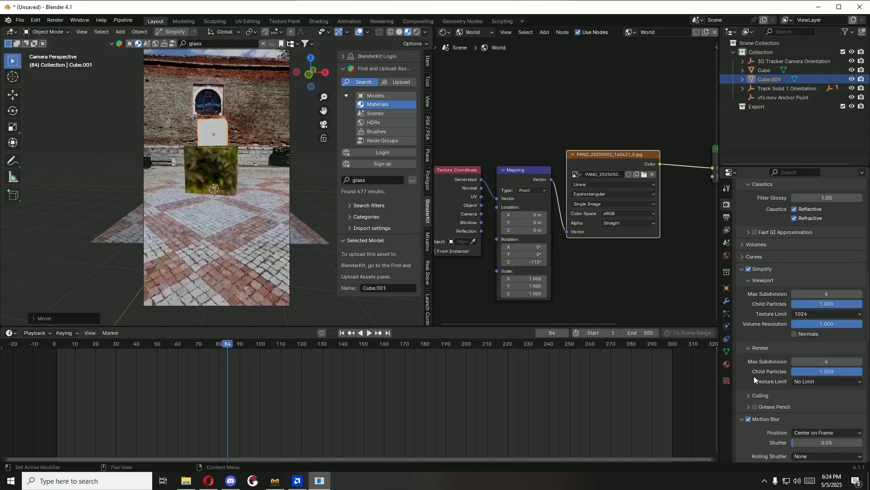
pyautogui.click(815, 381)
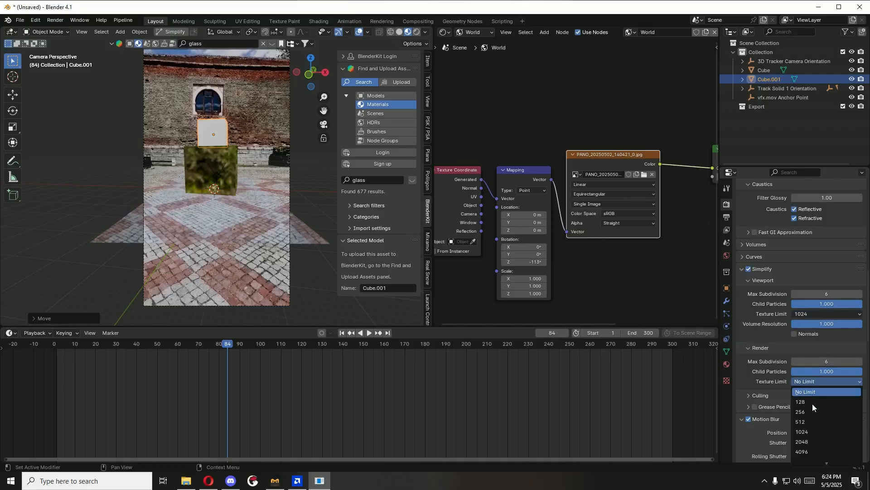
pyautogui.click(812, 432)
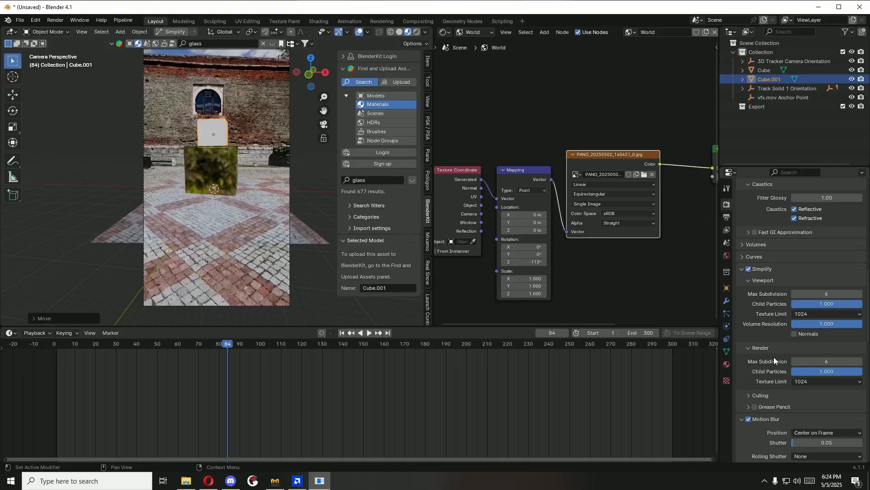
# Step: Apply the Full Global Illumination light path preset so that all max bounces are 32
pyautogui.scroll(10, 773, 358)
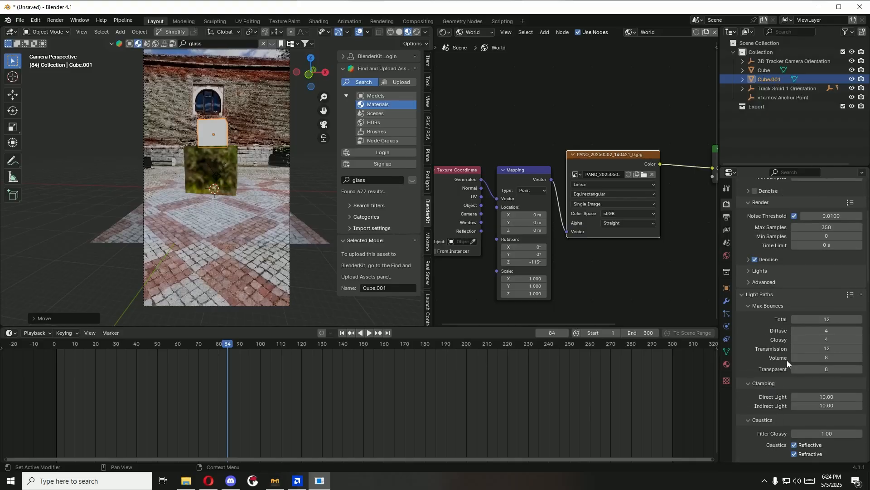
pyautogui.scroll(1, 787, 360)
pyautogui.click(850, 220)
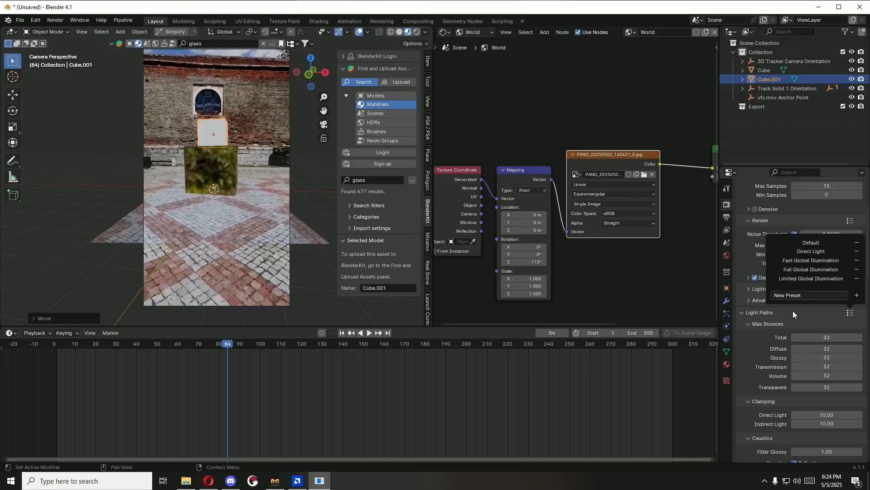
# Step: Set the render tile size to 512 in the Performance memory settings
pyautogui.scroll(-18, 771, 367)
pyautogui.scroll(-11, 771, 367)
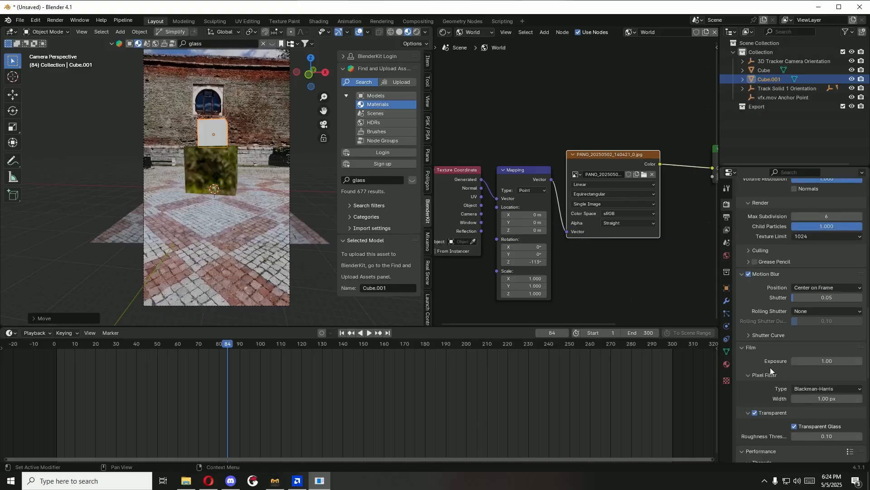
pyautogui.scroll(-1, 813, 376)
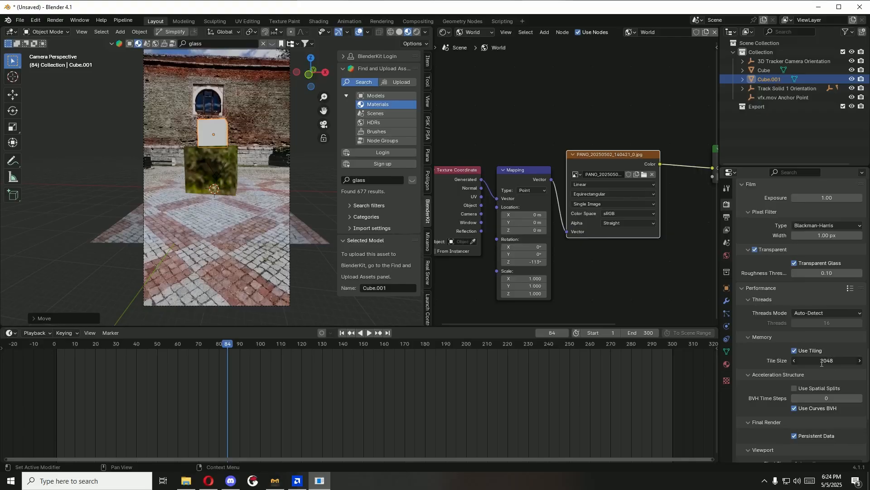
pyautogui.click(824, 361)
pyautogui.write('512')
pyautogui.click(784, 363)
pyautogui.scroll(-3, 784, 363)
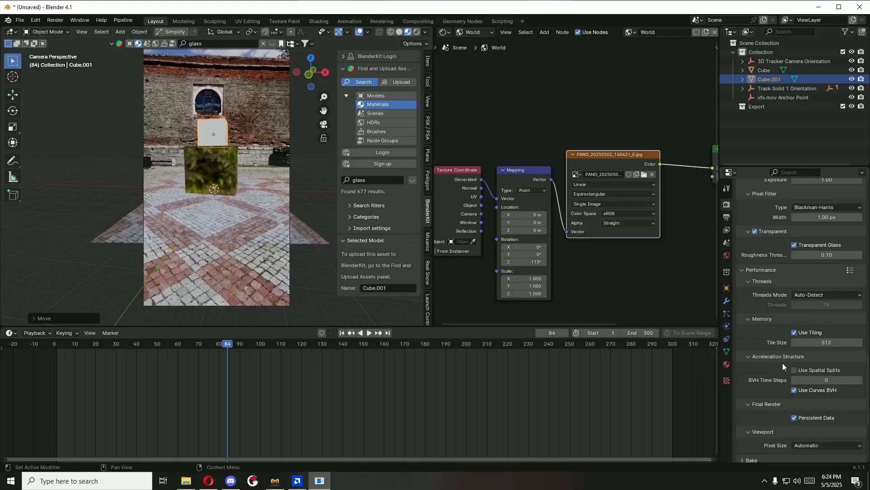
pyautogui.scroll(-5, 771, 354)
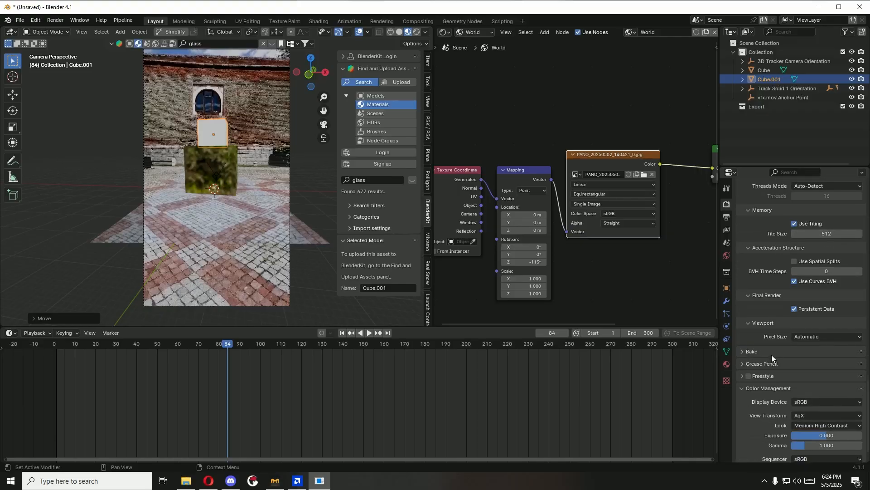
pyautogui.scroll(3, 771, 354)
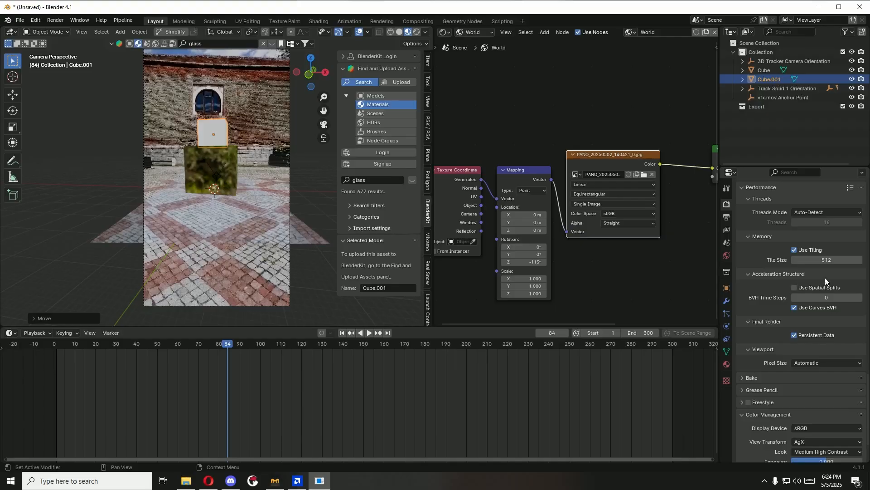
# Step: Try the Filmic view transform in Color Management and switch back to AgX
pyautogui.scroll(-3, 742, 344)
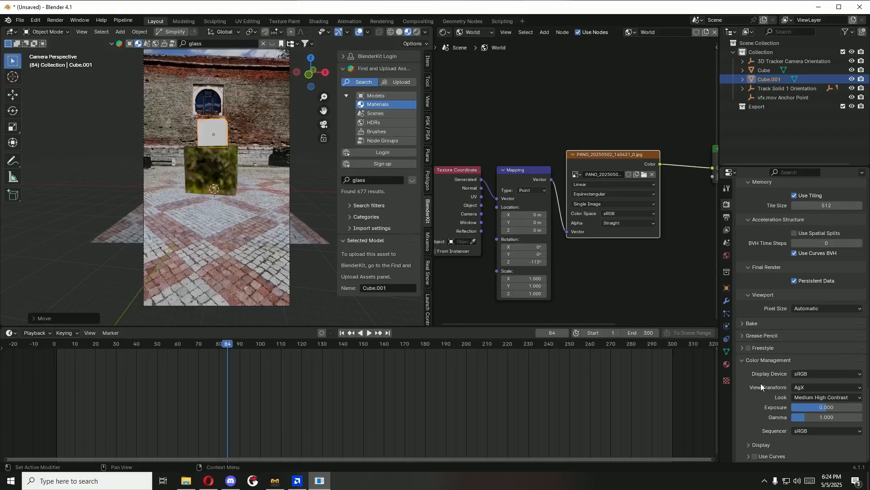
pyautogui.click(806, 388)
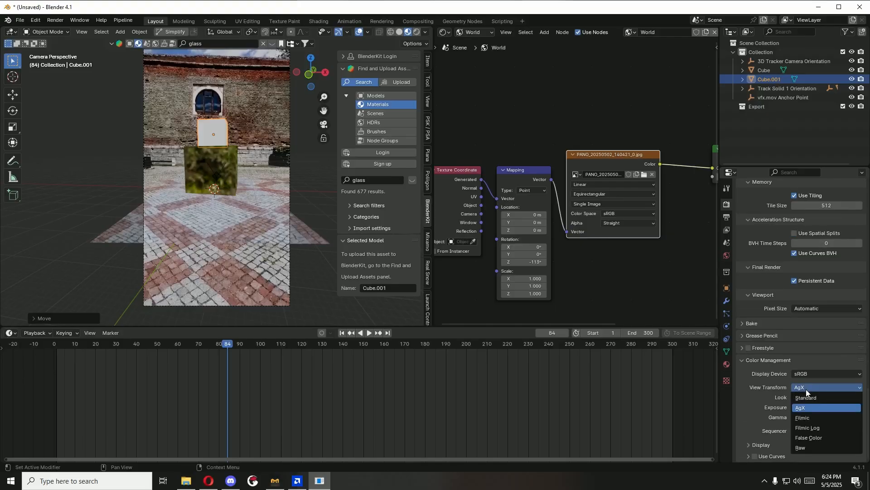
pyautogui.click(812, 417)
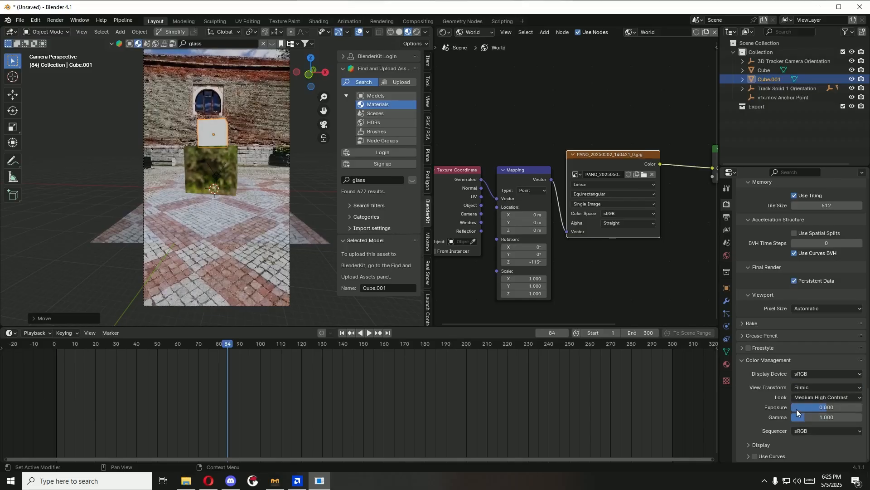
pyautogui.click(806, 388)
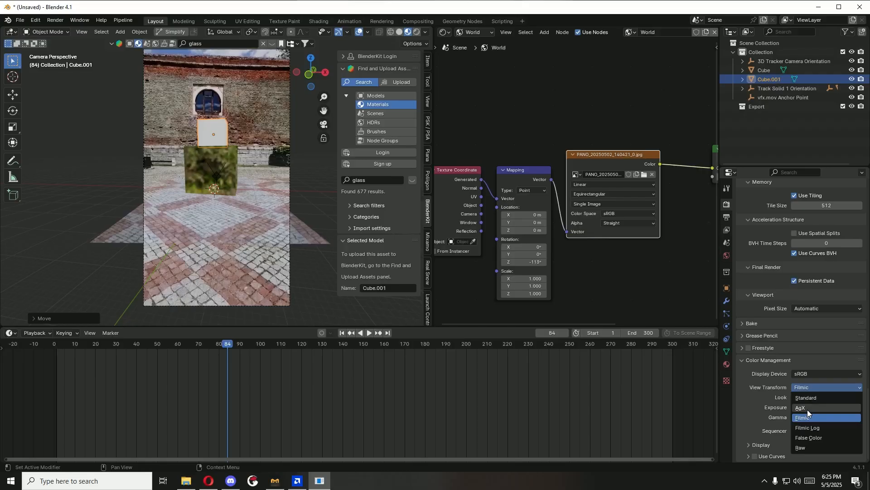
pyautogui.click(807, 407)
# Step: Set the Color Management look to Base Contrast
pyautogui.click(813, 397)
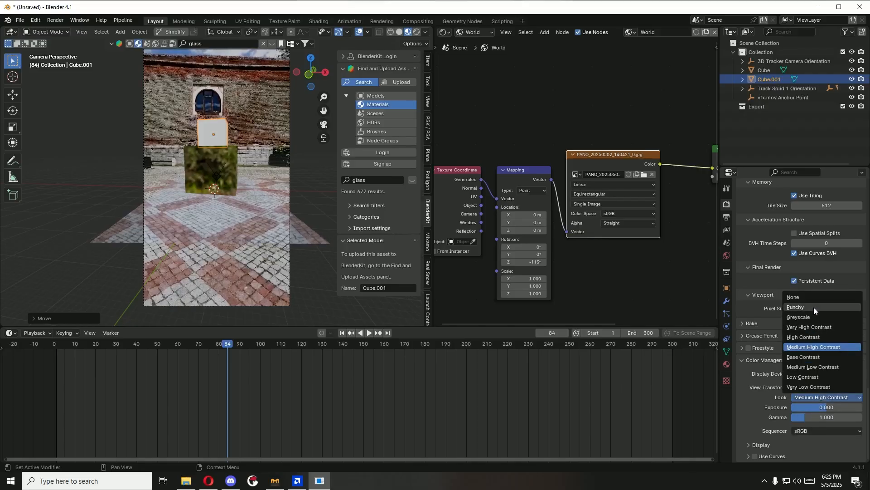
pyautogui.click(809, 357)
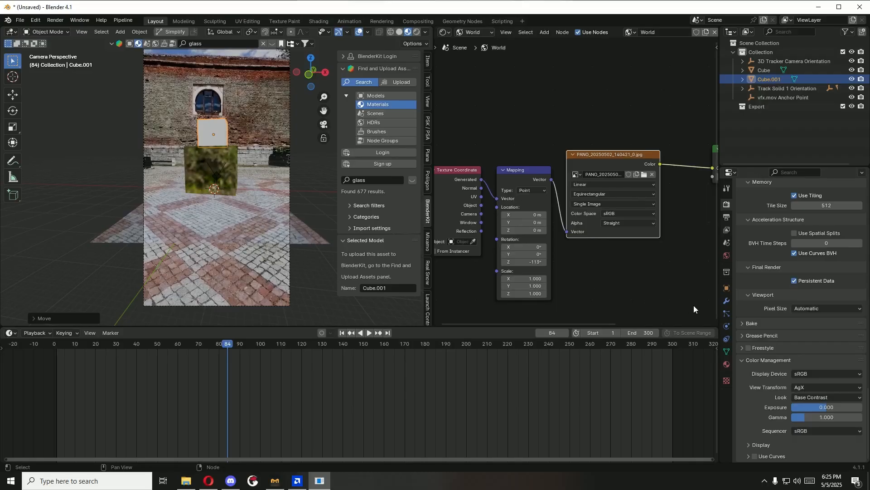
# Step: Render frame 84 and examine the glass and solid cubes over the transparent background
pyautogui.scroll(15, 774, 393)
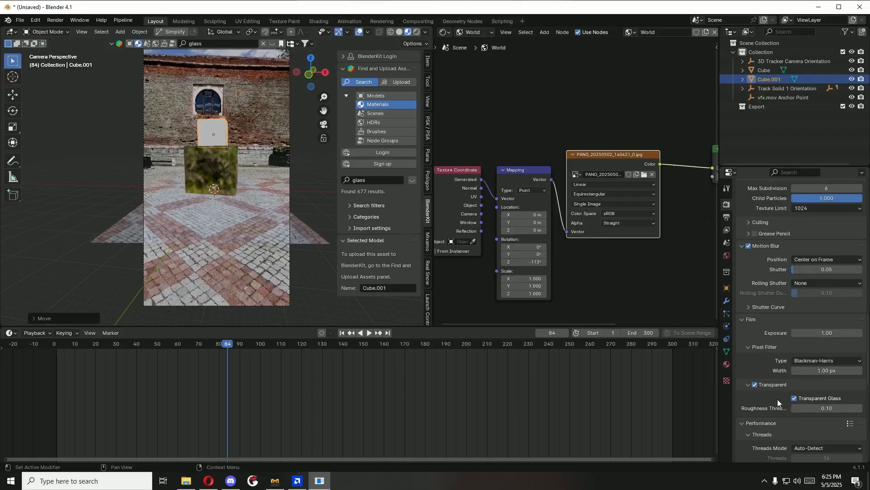
pyautogui.scroll(20, 777, 399)
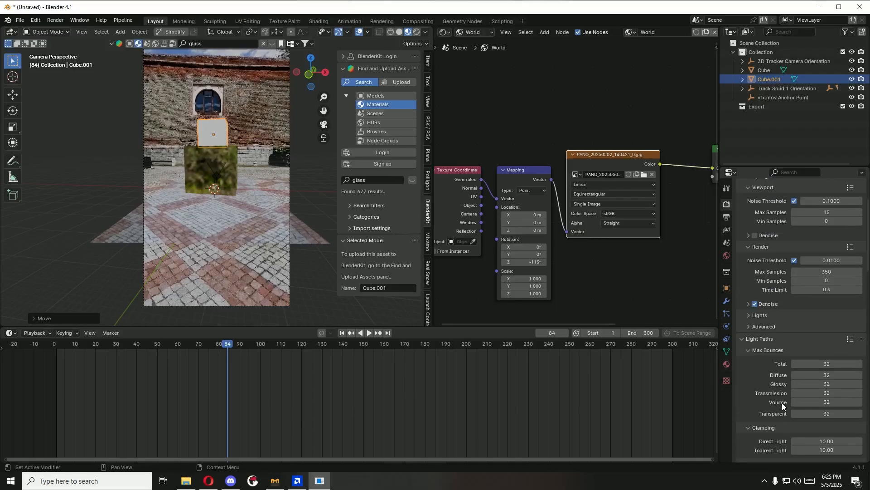
pyautogui.scroll(4, 782, 403)
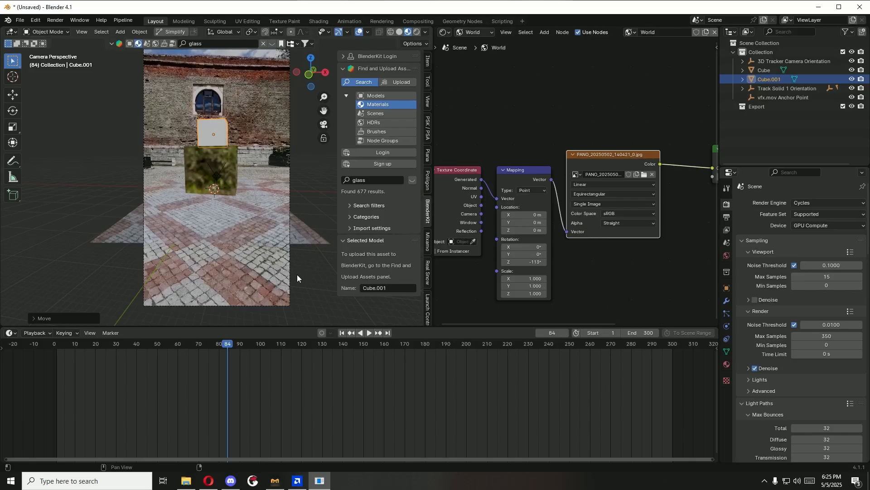
pyautogui.press('F12')
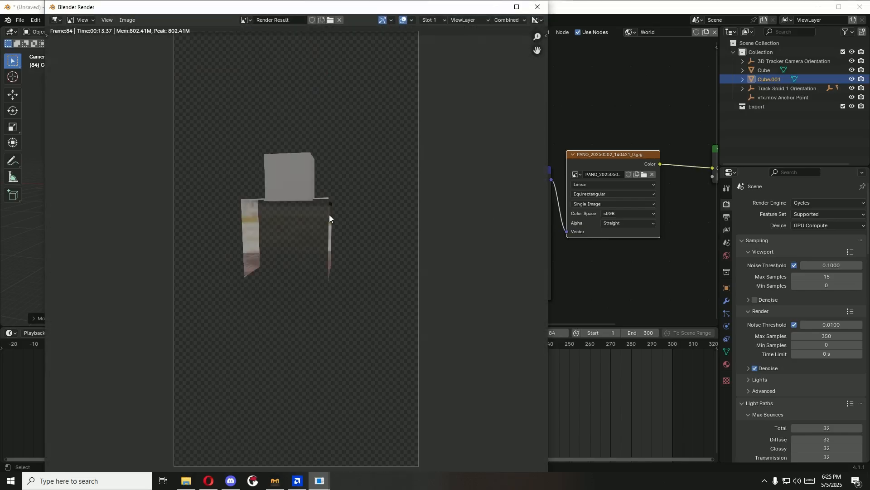
pyautogui.scroll(5, 329, 214)
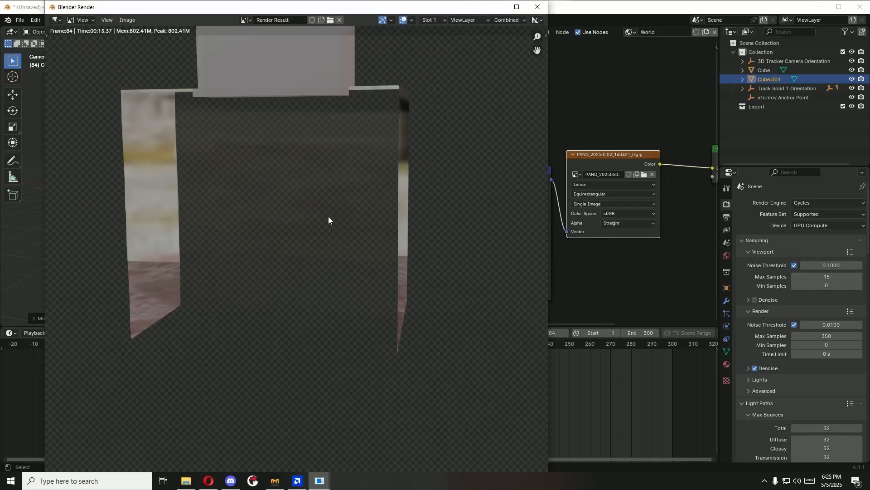
pyautogui.scroll(-2, 329, 220)
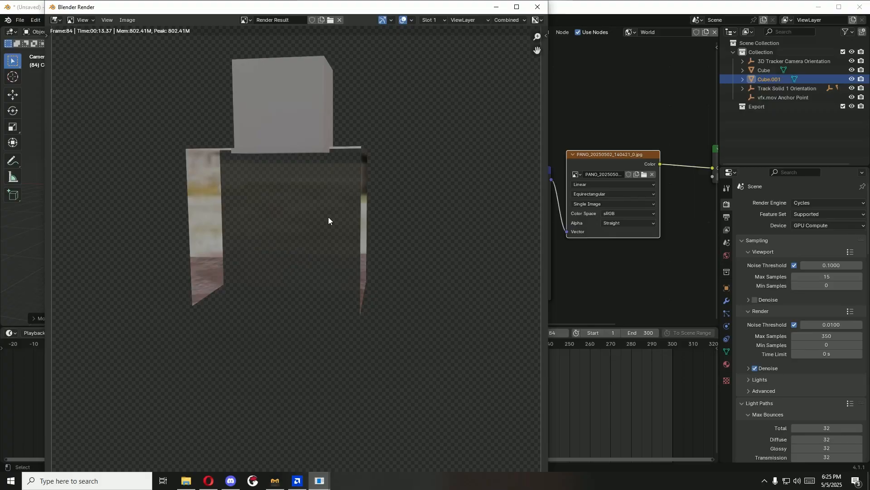
pyautogui.scroll(-2, 306, 271)
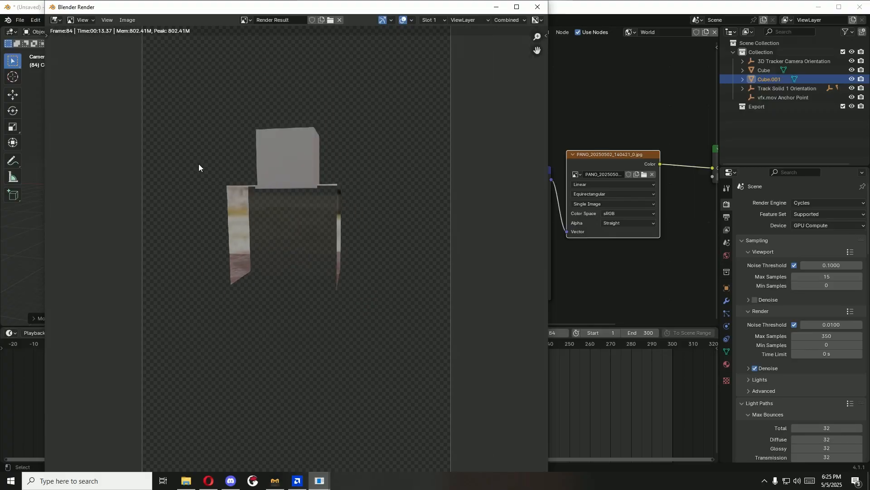
pyautogui.press('Escape')
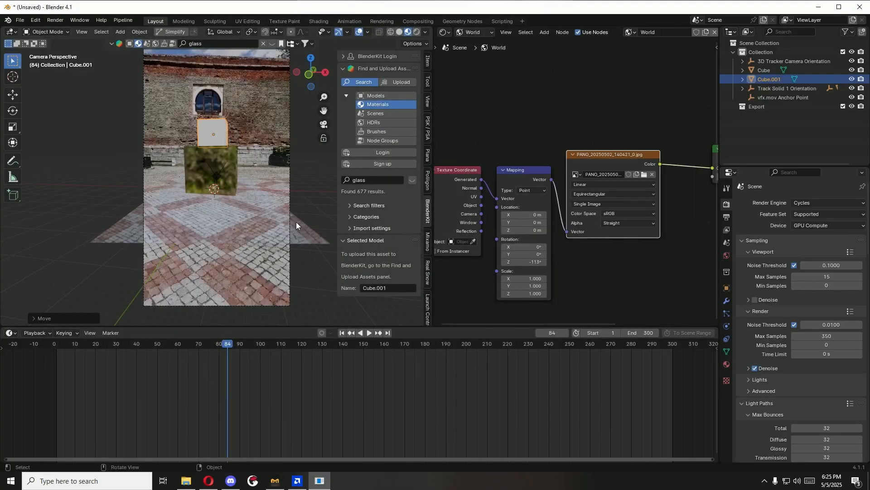
# Step: Move the lower glass cube about 1.4 m along the Z axis
pyautogui.moveTo(285, 216); pyautogui.dragTo(235, 171, button='middle')
pyautogui.moveTo(215, 197); pyautogui.dragTo(255, 198, button='middle')
pyautogui.click(255, 175)
pyautogui.scroll(2, 254, 198)
pyautogui.press('g')
pyautogui.press('z')
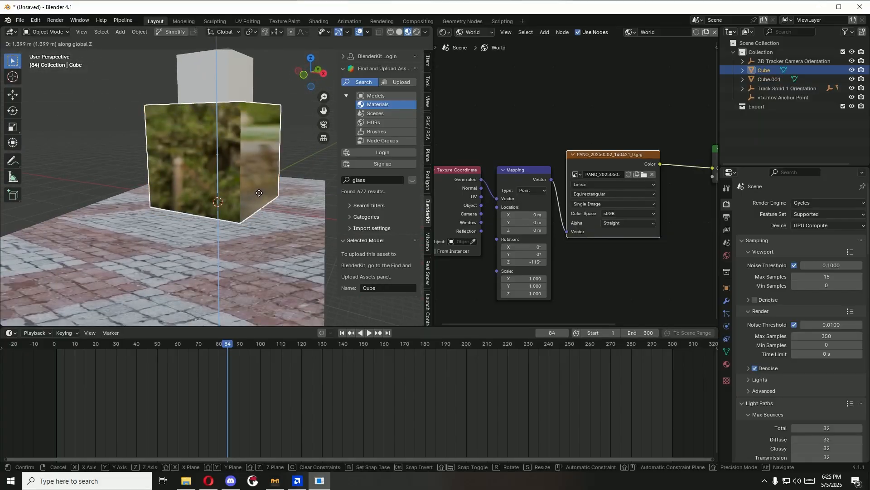
pyautogui.click(258, 194)
pyautogui.moveTo(199, 279); pyautogui.dragTo(236, 268, button='middle')
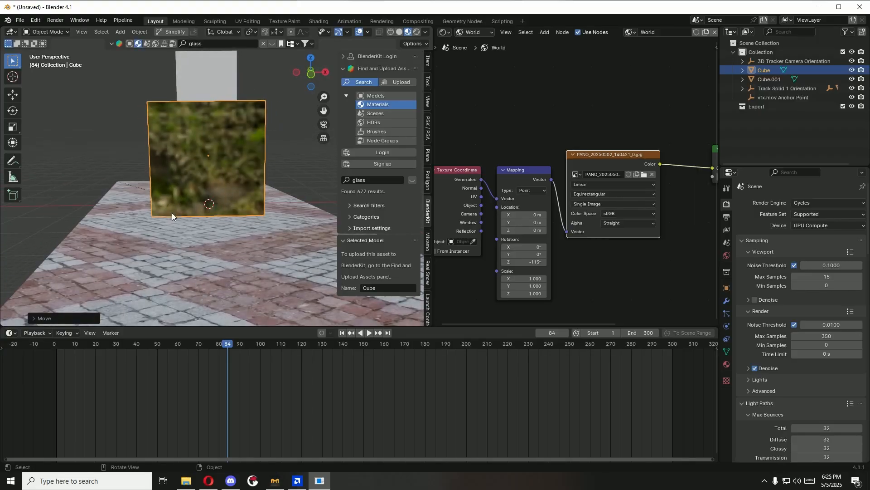
# Step: Close the unsaved cube scene without saving and open untitled.blend from the bla bla desktop folder
pyautogui.click(860, 7)
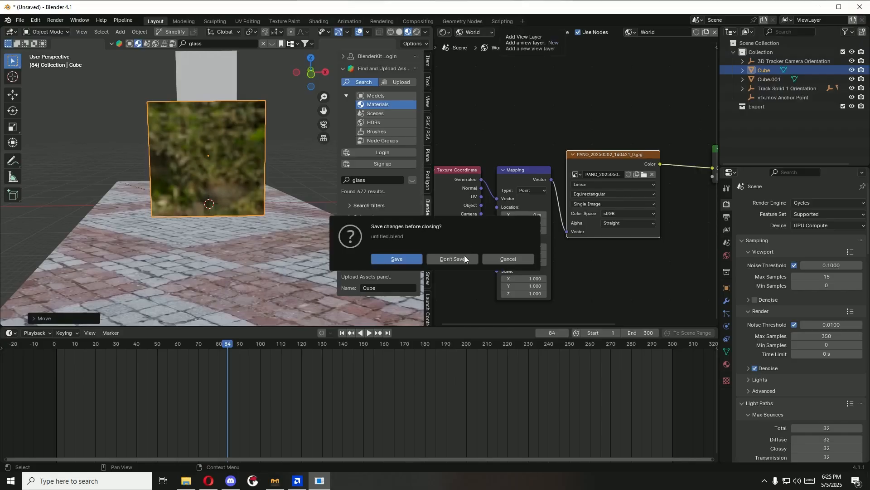
pyautogui.click(453, 259)
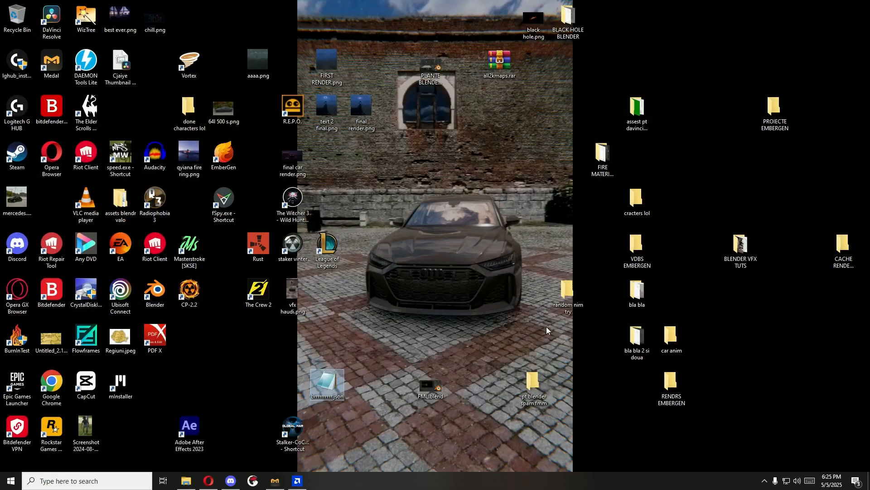
pyautogui.doubleClick(637, 293)
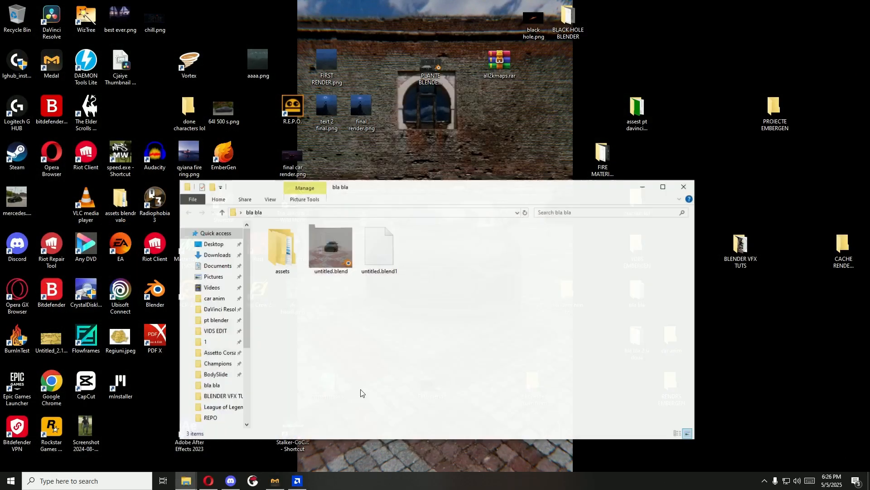
pyautogui.click(311, 248)
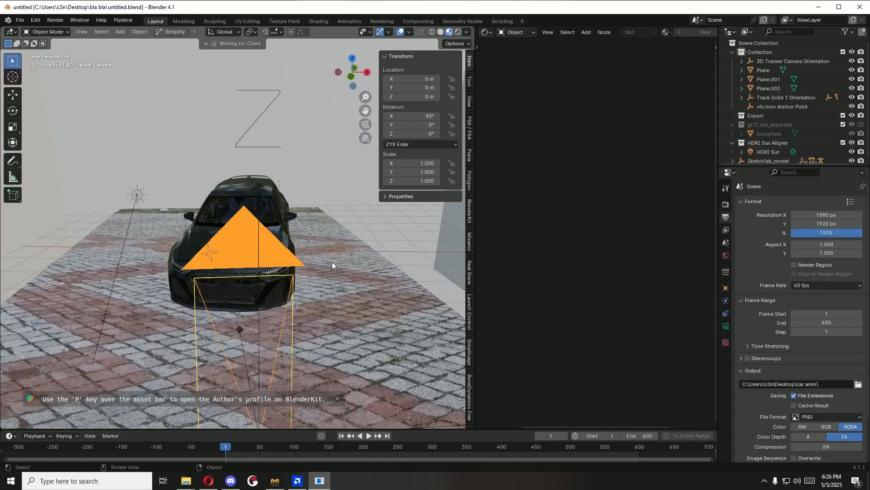
# Step: Examine the car scene's compositing node tree from the Render Layers and Movie Clip nodes through to the Viewer and Composite outputs
pyautogui.click(418, 21)
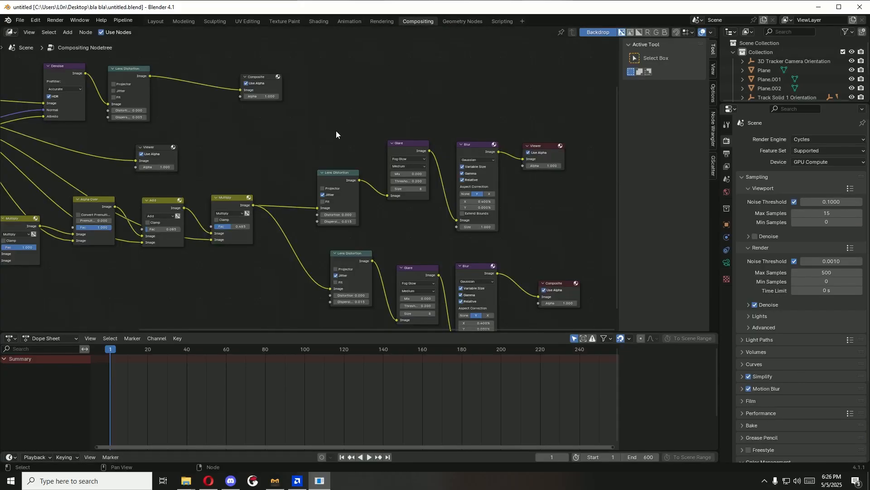
pyautogui.scroll(-3, 336, 132)
pyautogui.moveTo(431, 162); pyautogui.dragTo(448, 162, button='middle')
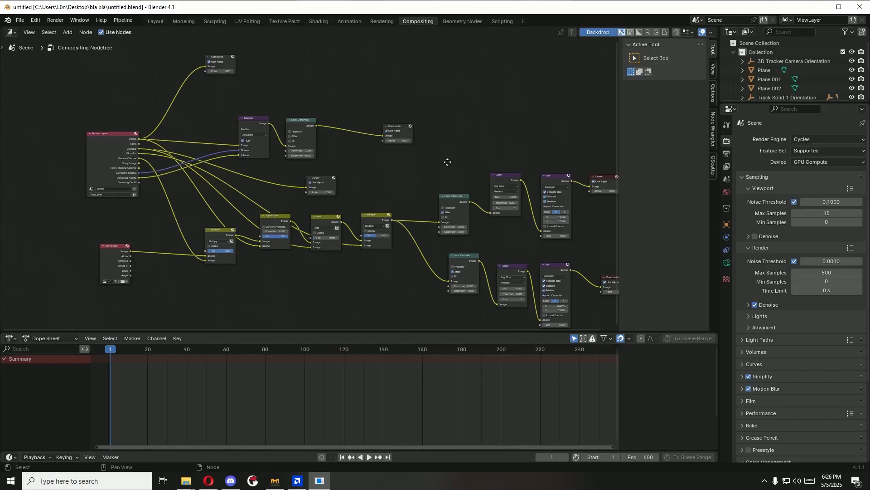
pyautogui.scroll(2, 447, 162)
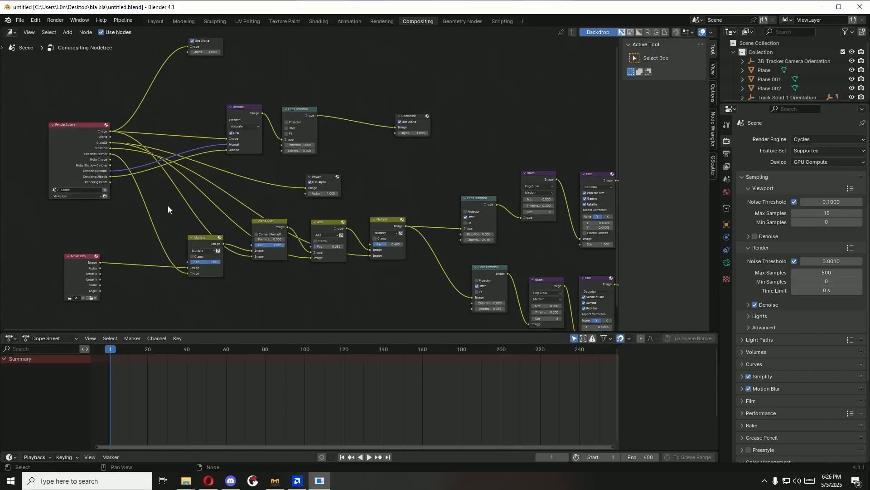
pyautogui.moveTo(167, 205)
pyautogui.mouseDown(button='middle')
pyautogui.moveTo(322, 223)
pyautogui.moveTo(183, 206)
pyautogui.mouseUp(button='middle')
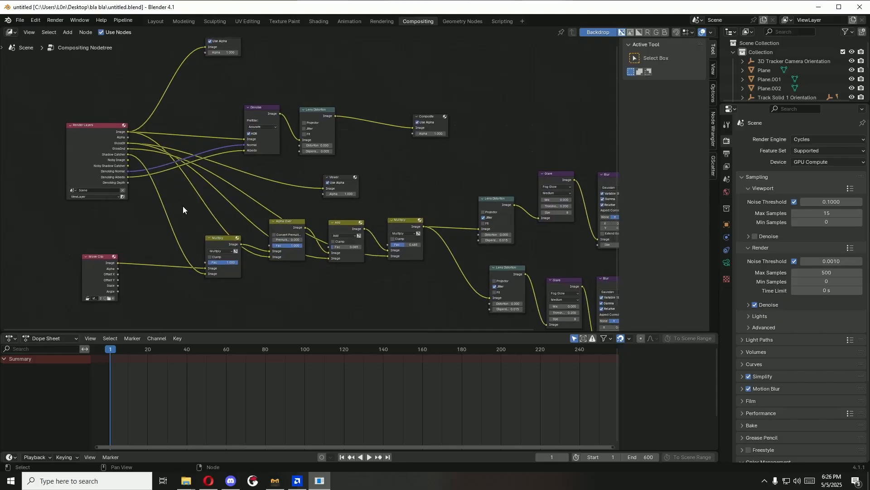
pyautogui.scroll(-3, 183, 206)
pyautogui.moveTo(304, 265); pyautogui.dragTo(239, 252, button='middle')
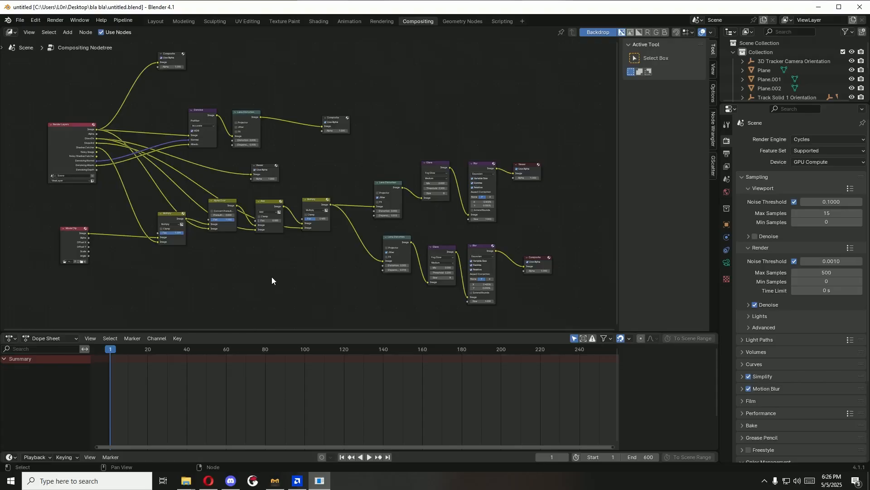
pyautogui.moveTo(272, 278); pyautogui.dragTo(339, 296, button='middle')
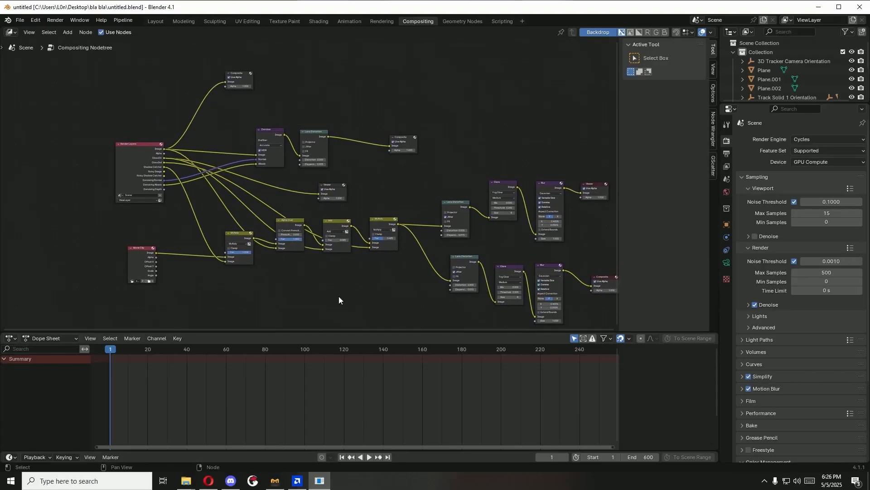
# Step: Render frame 1 through the compositor and inspect the car against the footage up close
pyautogui.press('F12')
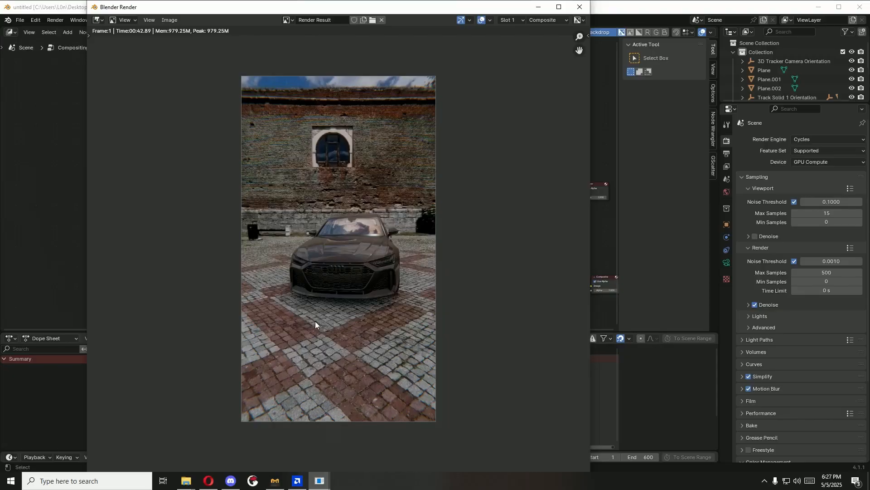
pyautogui.scroll(5, 315, 323)
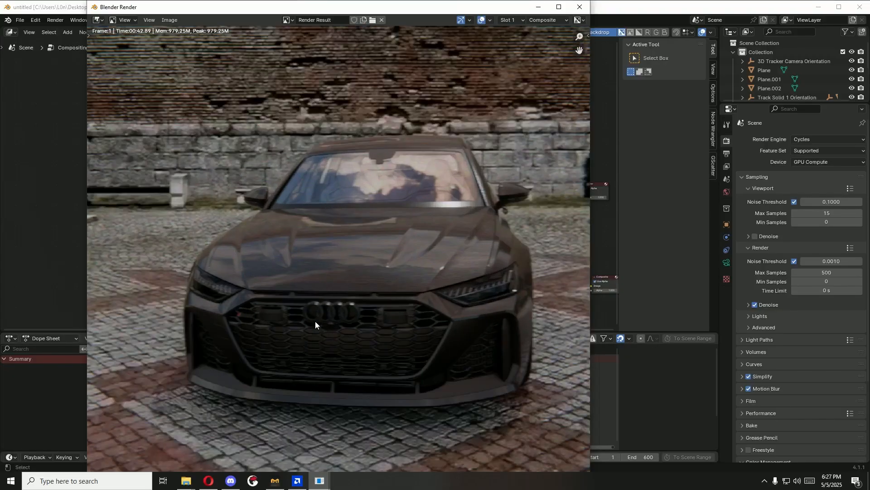
pyautogui.scroll(-4, 315, 323)
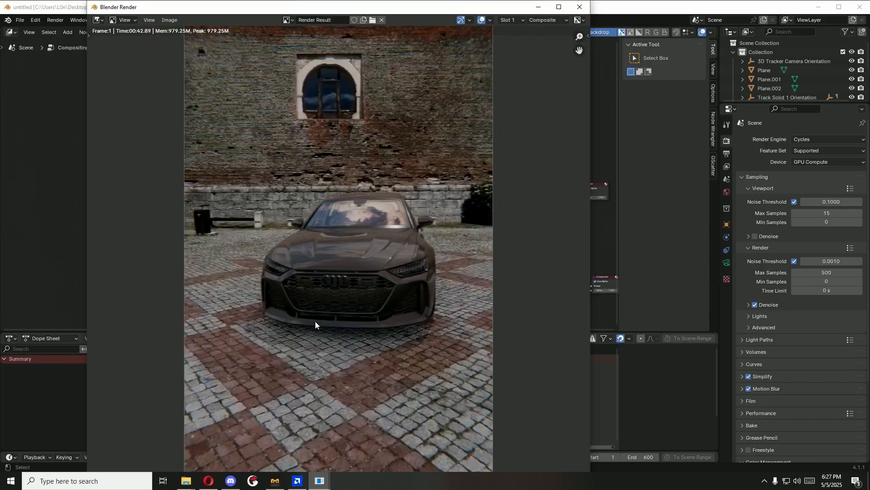
pyautogui.scroll(-1, 352, 181)
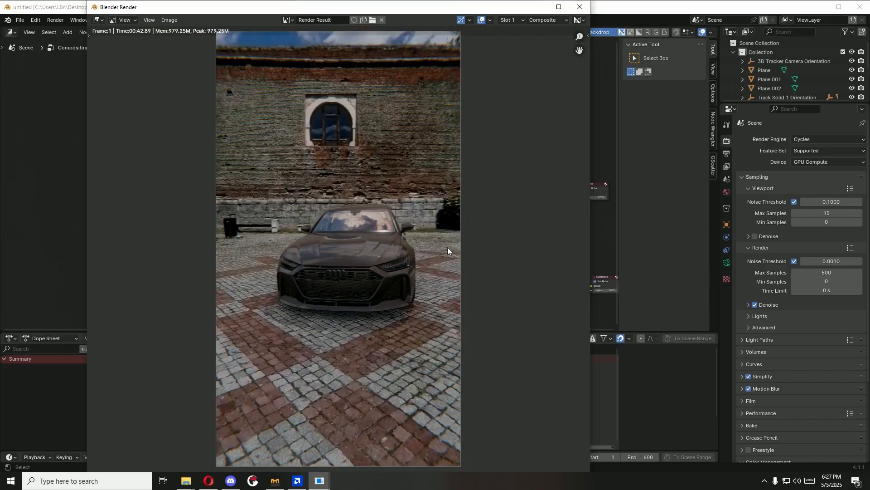
pyautogui.scroll(-1, 335, 270)
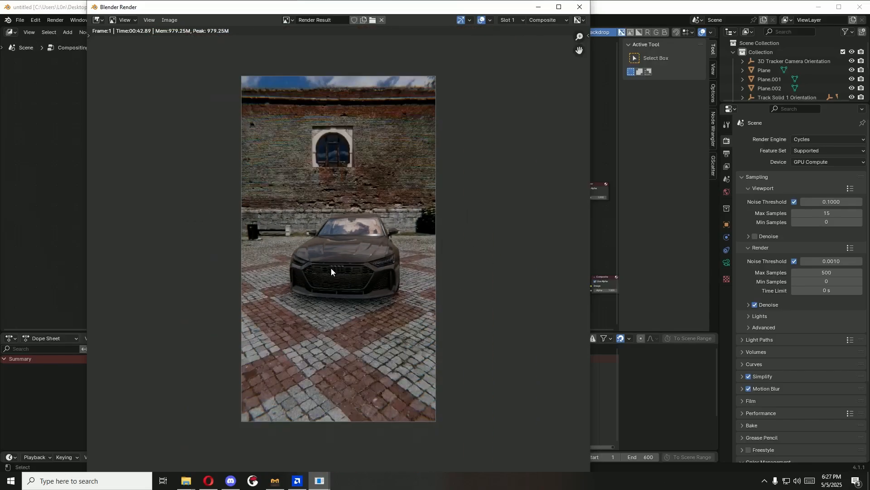
pyautogui.click(580, 7)
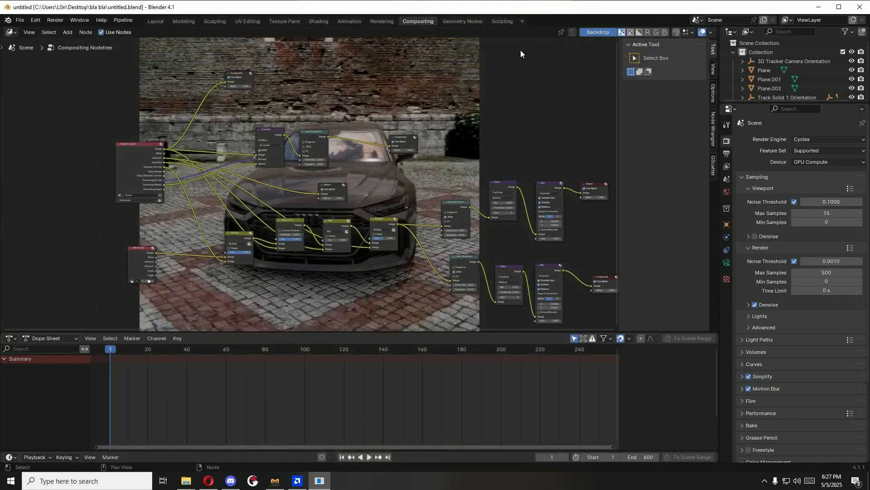
# Step: Zoom the rendered backdrop image out and back in behind the compositing nodes
pyautogui.moveTo(355, 201); pyautogui.dragTo(338, 249, button='middle')
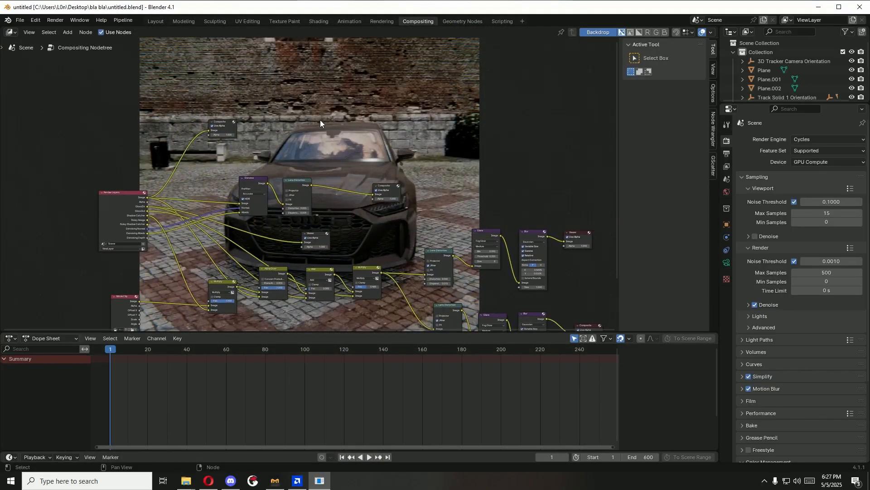
pyautogui.press('v')
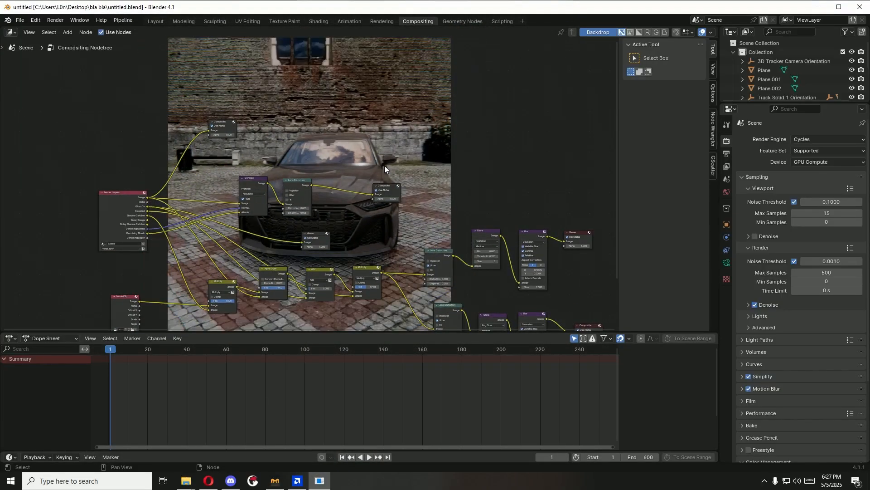
pyautogui.hotkey('alt', 'v')
pyautogui.hotkey('alt', 'v')
pyautogui.hotkey('alt', 'v')
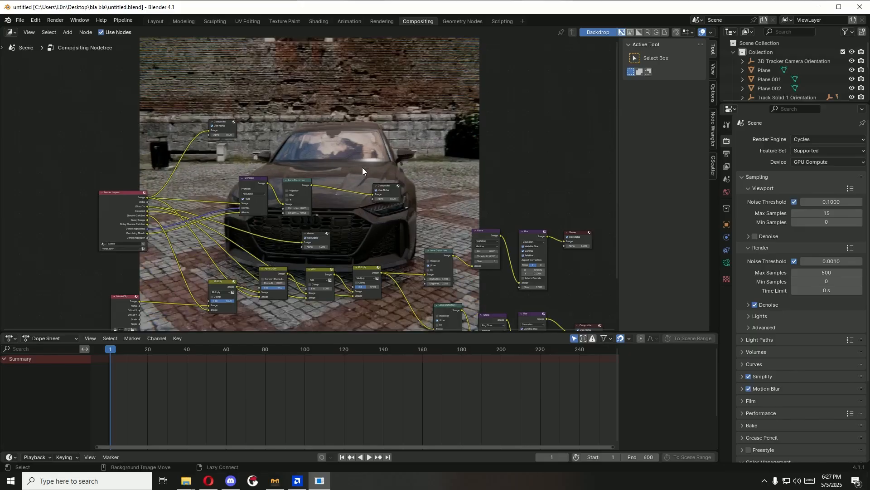
# Step: Move the Composite node fed directly by Render Layers down to just above the Denoise node
pyautogui.moveTo(350, 223); pyautogui.dragTo(428, 168, button='middle')
pyautogui.scroll(3, 413, 191)
pyautogui.scroll(5, 313, 184)
pyautogui.moveTo(310, 184); pyautogui.dragTo(447, 213, button='middle')
pyautogui.scroll(-3, 447, 213)
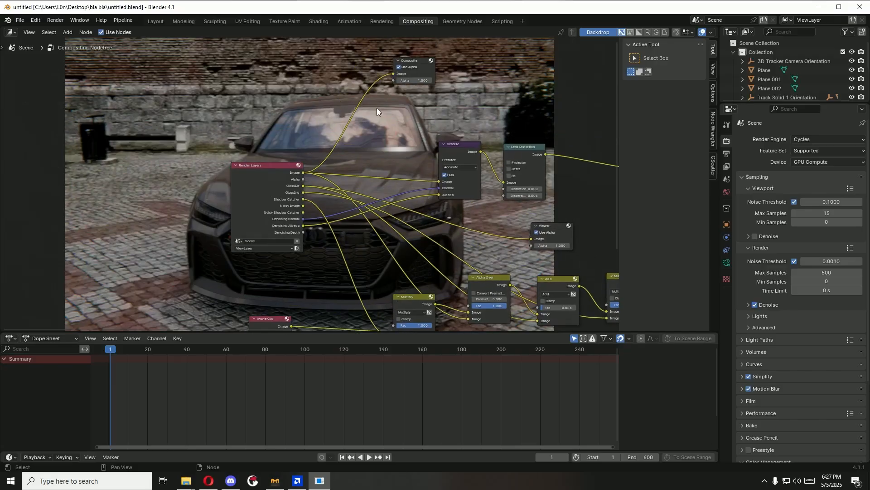
pyautogui.moveTo(405, 58); pyautogui.dragTo(465, 102)
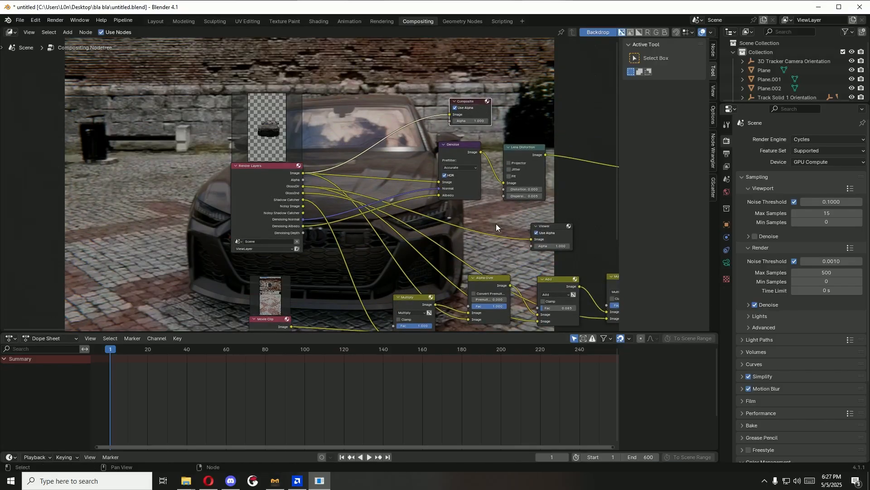
# Step: Make the Composite node at the end of the lower Lens Distortion, Glare and Blur chain the active output
pyautogui.moveTo(568, 226); pyautogui.dragTo(292, 185, button='middle')
pyautogui.scroll(-2, 294, 186)
pyautogui.moveTo(442, 201); pyautogui.dragTo(328, 192, button='middle')
pyautogui.scroll(-1, 328, 192)
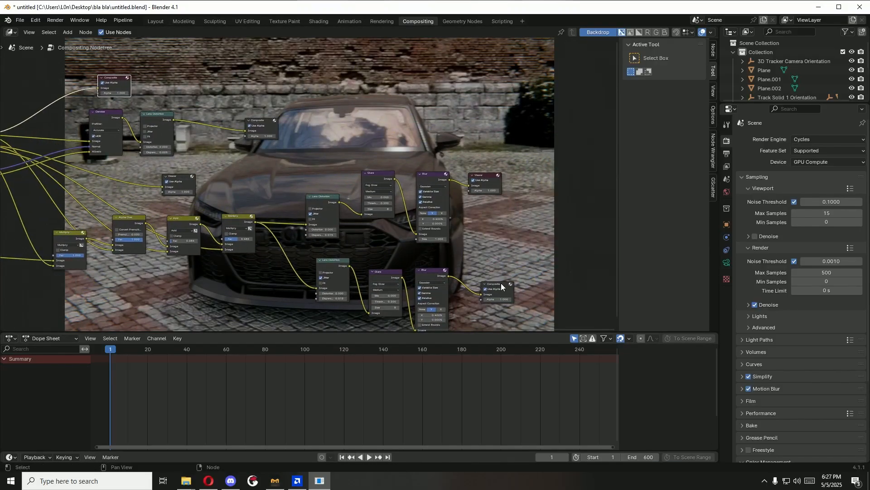
pyautogui.click(499, 286)
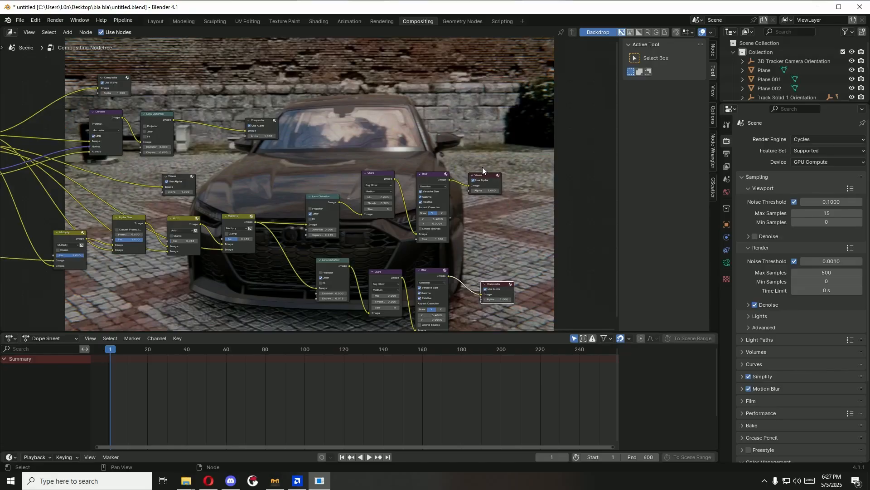
# Step: Trace the node chain from the Viewer and Composite outputs back to the Render Layers and Movie Clip nodes
pyautogui.moveTo(247, 178); pyautogui.dragTo(1, 205, button='middle')
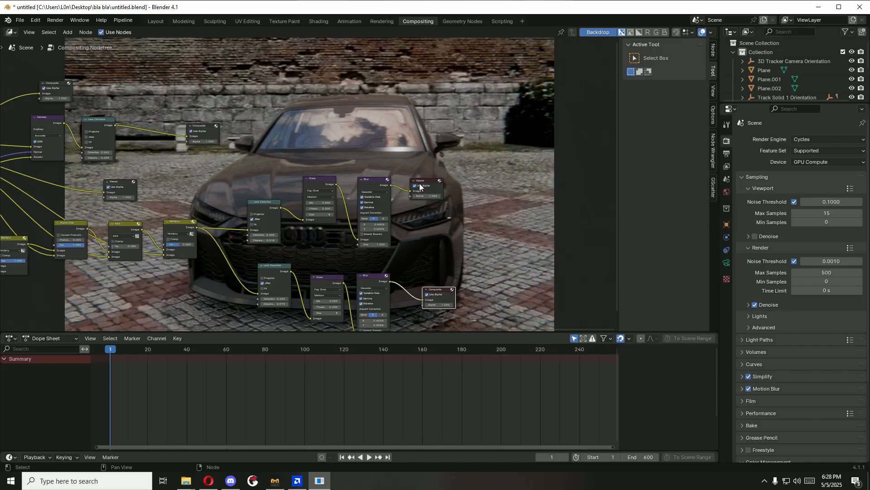
pyautogui.scroll(4, 424, 238)
pyautogui.moveTo(456, 241); pyautogui.dragTo(353, 161, button='middle')
pyautogui.moveTo(382, 241); pyautogui.dragTo(496, 246, button='middle')
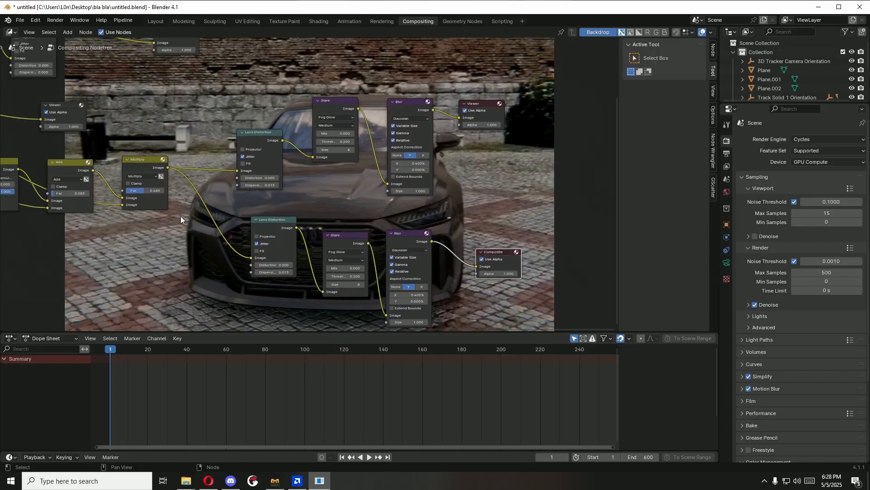
pyautogui.moveTo(181, 215); pyautogui.dragTo(381, 262, button='middle')
pyautogui.moveTo(272, 278); pyautogui.dragTo(318, 288, button='middle')
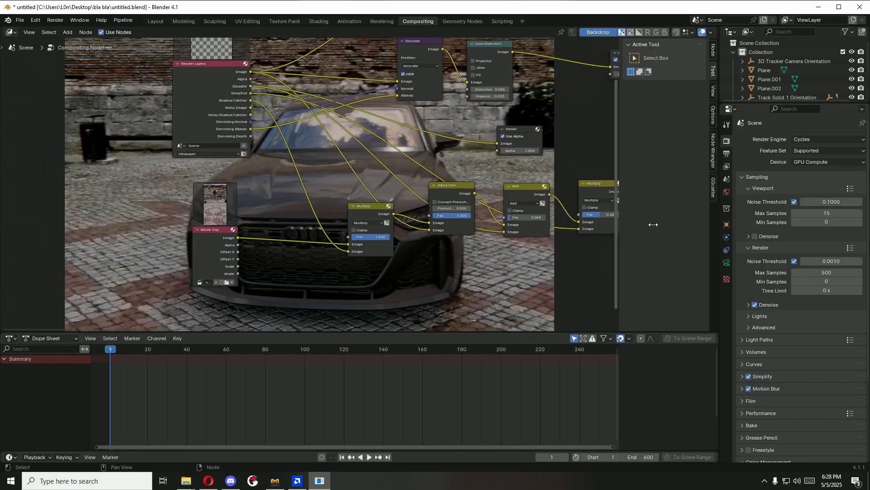
# Step: Review the view layer's Data and Light passes, including Denoising Data, Glossy and Shadow Catcher, and return to the render settings
pyautogui.click(725, 165)
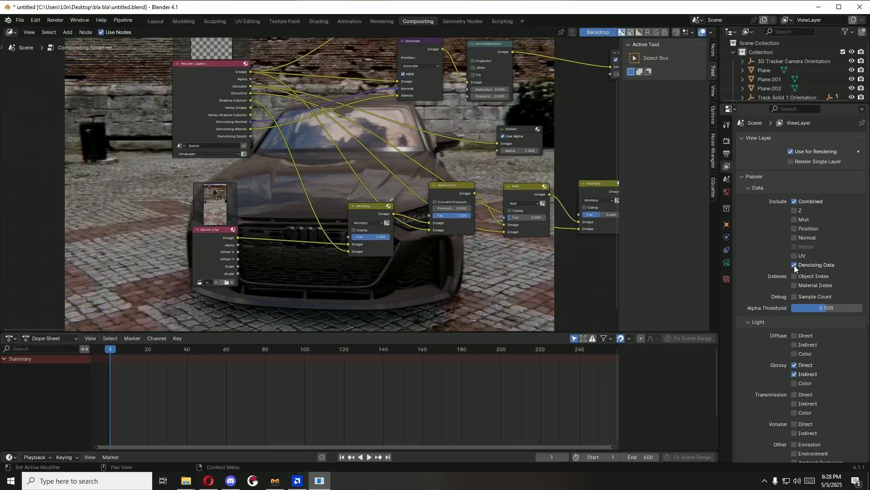
pyautogui.scroll(-3, 777, 270)
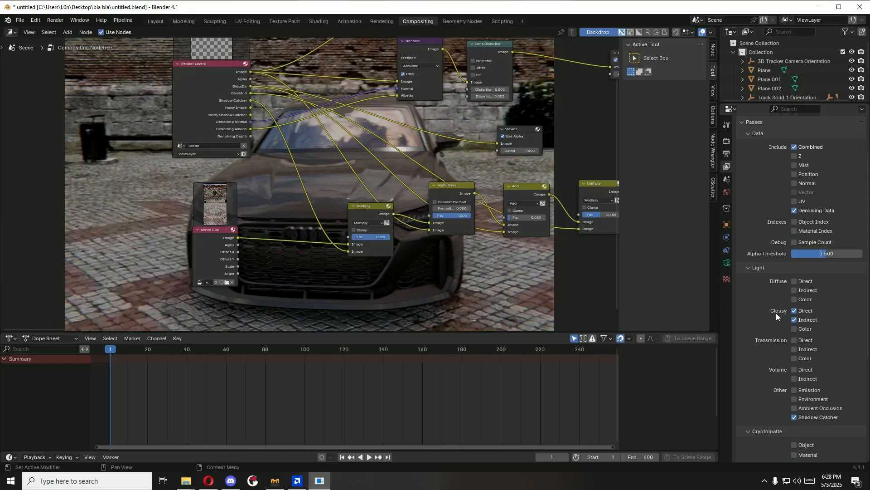
pyautogui.scroll(-1, 773, 323)
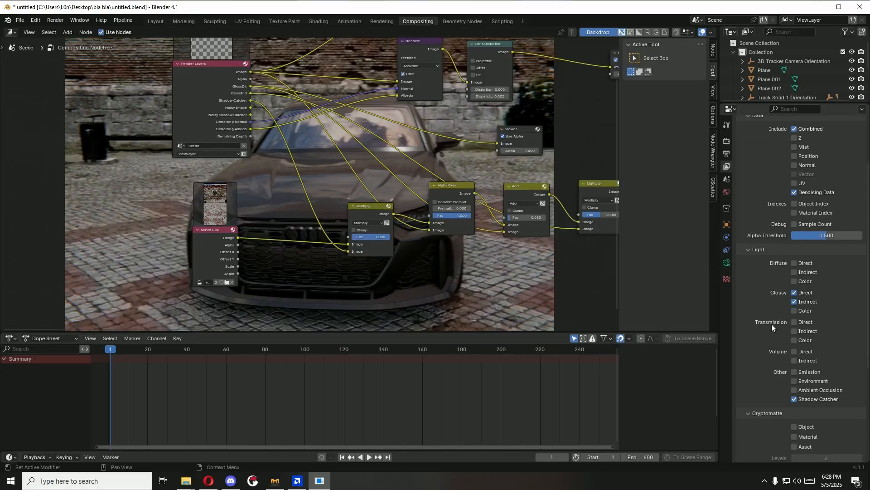
pyautogui.scroll(-1, 774, 340)
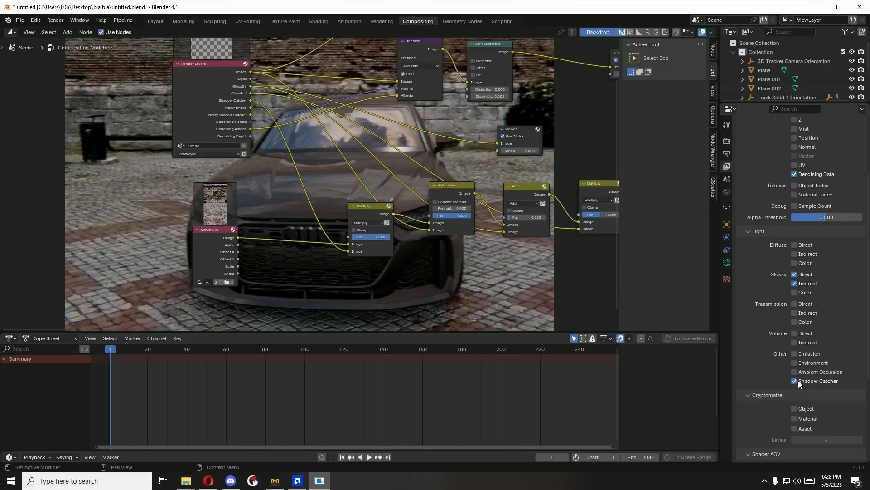
pyautogui.scroll(5, 776, 374)
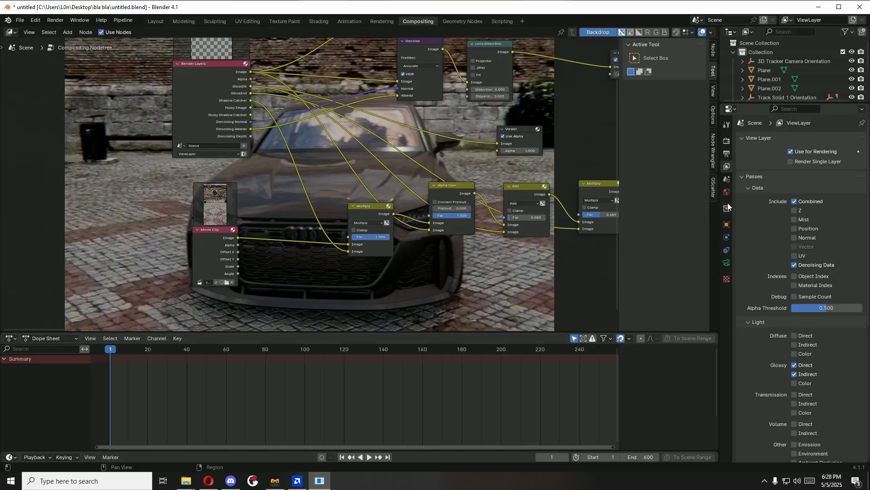
pyautogui.click(726, 141)
# Step: Select the Movie Clip node and inspect its image connection to the Multiply node up close
pyautogui.moveTo(337, 285); pyautogui.dragTo(449, 268, button='middle')
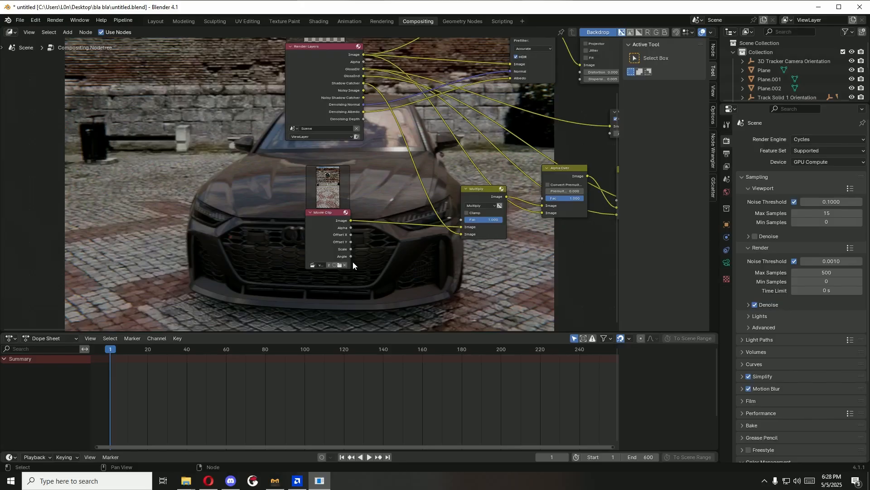
pyautogui.rightClick(353, 262)
pyautogui.click(350, 265)
pyautogui.scroll(3, 351, 266)
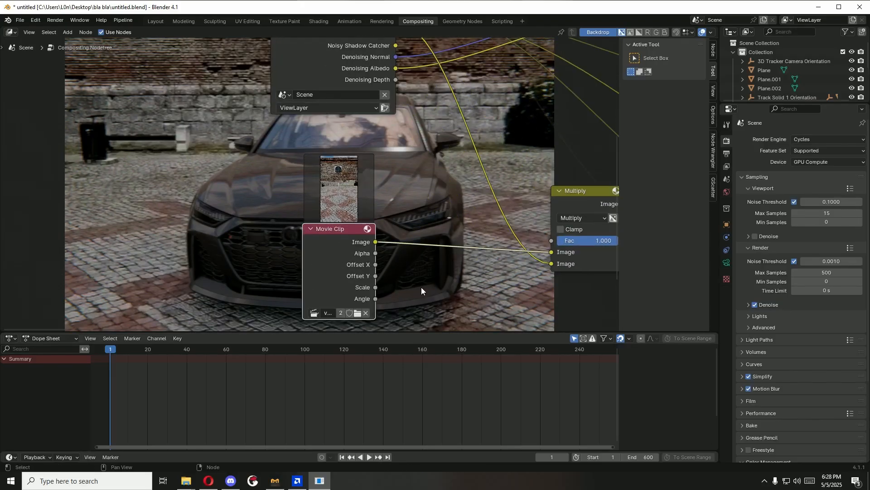
pyautogui.moveTo(421, 287); pyautogui.dragTo(343, 260, button='middle')
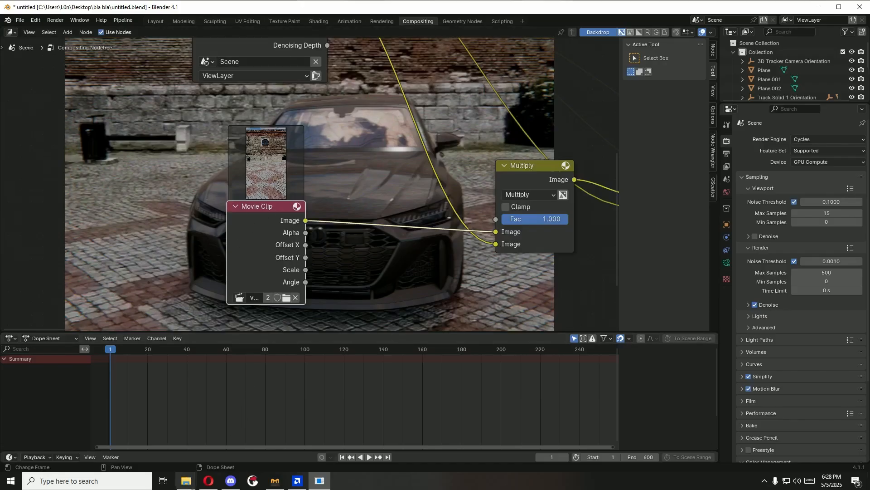
# Step: Preview vfx.mov from the VIDS EDIT folder and try bringing the file onto the Movie Clip node
pyautogui.moveTo(185, 480)
pyautogui.click(249, 442)
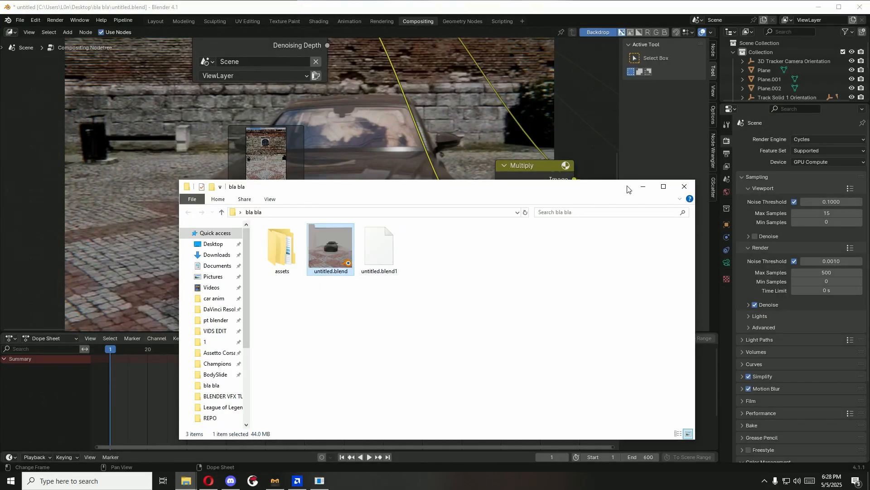
pyautogui.click(193, 485)
pyautogui.moveTo(194, 485)
pyautogui.click(233, 443)
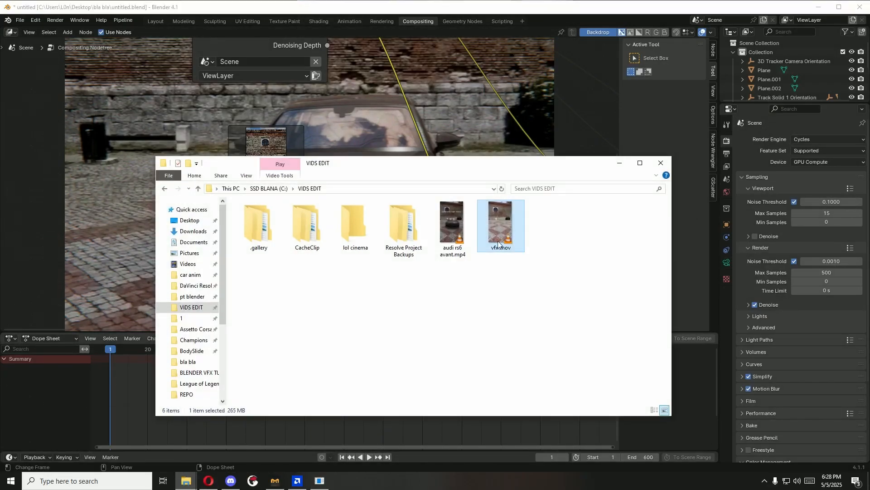
pyautogui.doubleClick(506, 229)
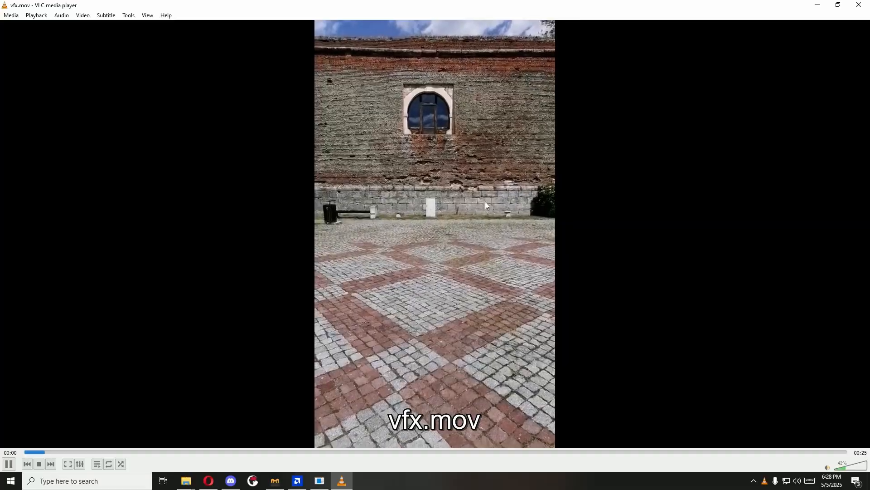
pyautogui.click(868, 7)
pyautogui.moveTo(501, 213); pyautogui.dragTo(299, 276)
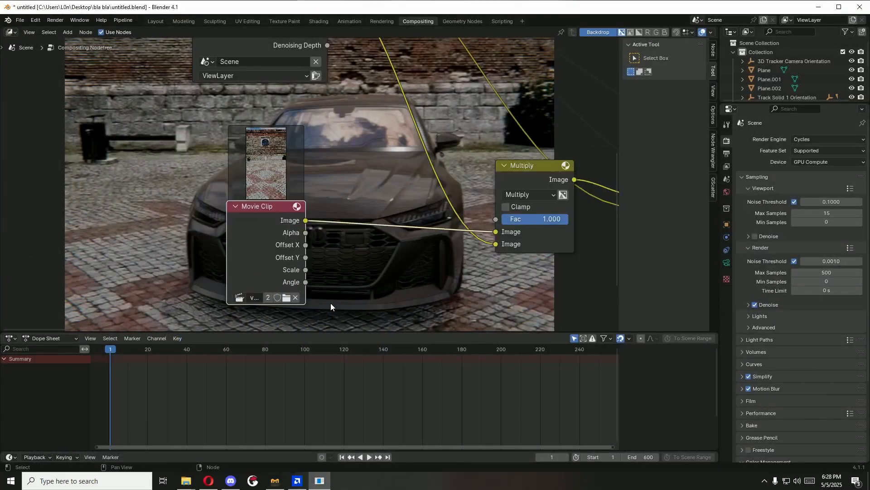
pyautogui.moveTo(484, 268); pyautogui.dragTo(301, 286, button='middle')
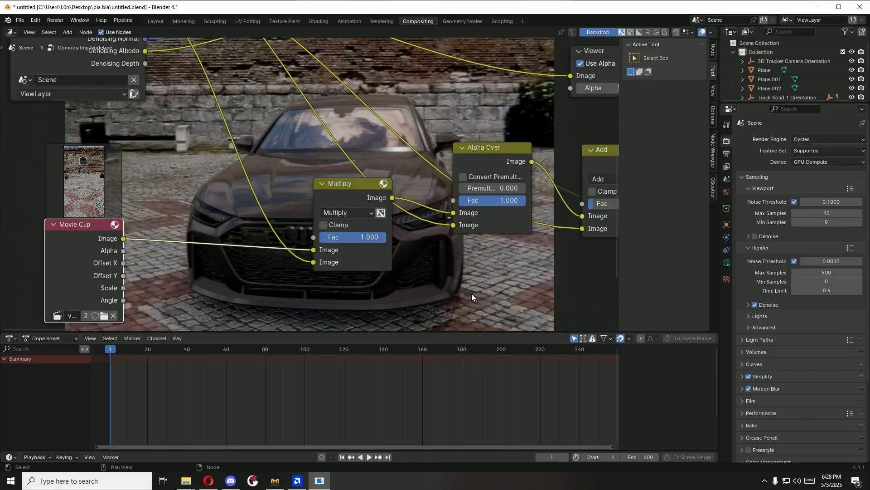
pyautogui.moveTo(472, 297); pyautogui.dragTo(448, 254, button='middle')
pyautogui.hotkey('shift', 'a')
pyautogui.click(447, 254)
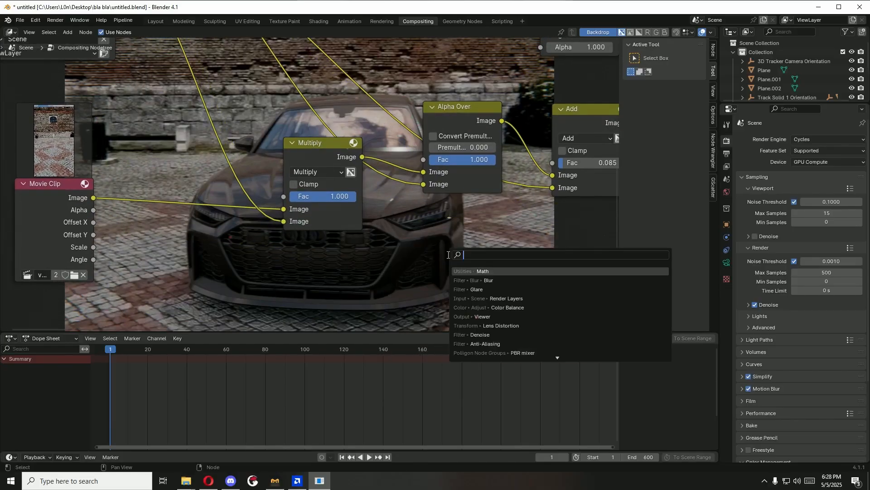
pyautogui.click(482, 271)
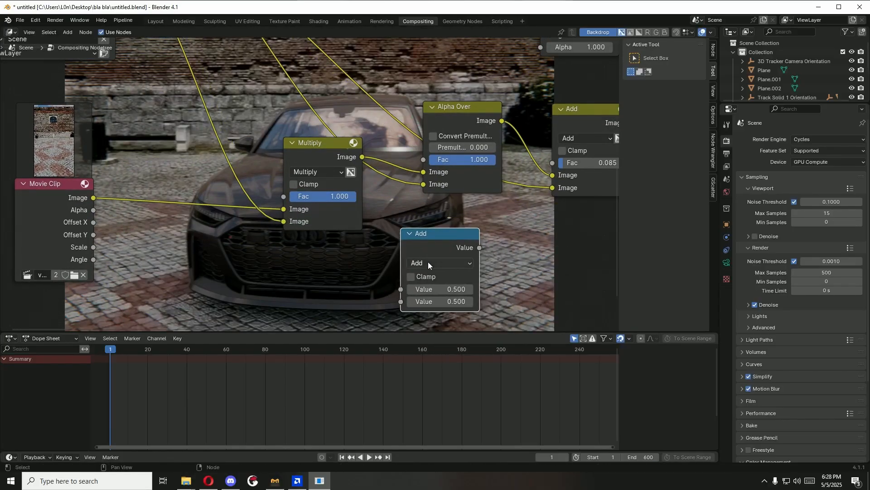
pyautogui.click(428, 263)
pyautogui.click(426, 318)
pyautogui.moveTo(434, 234); pyautogui.dragTo(413, 220)
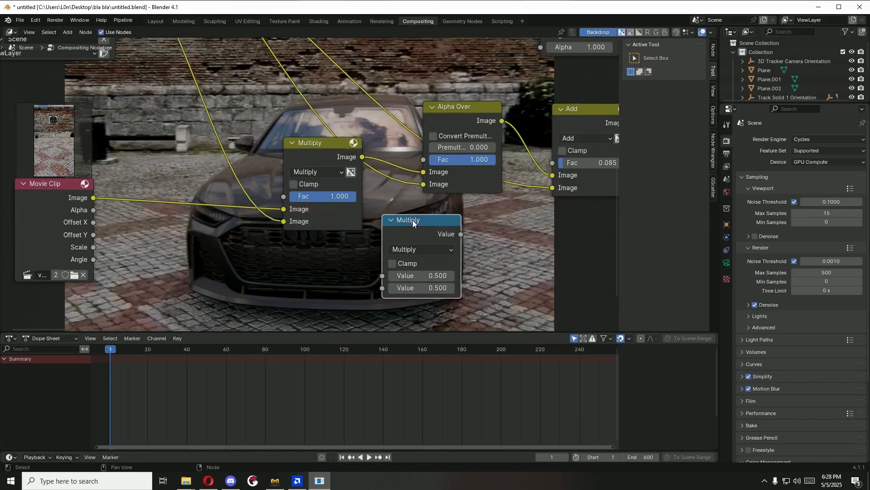
pyautogui.press('BackSpace')
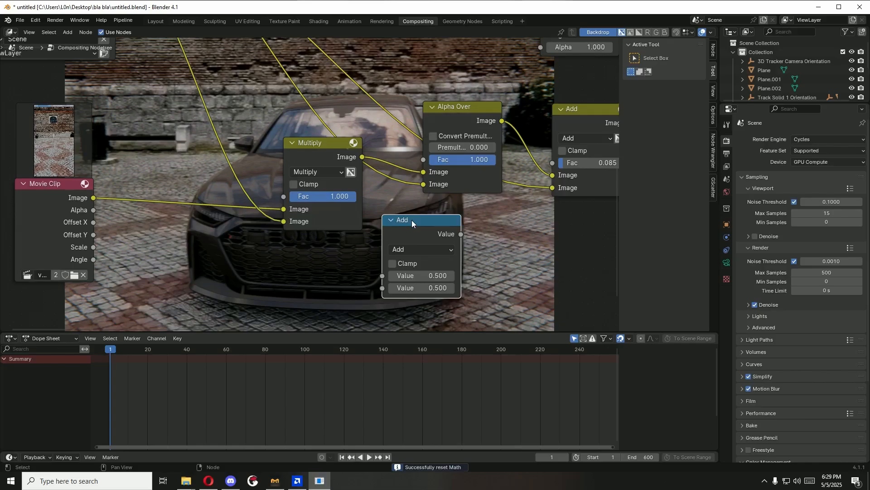
# Step: Duplicate the Multiply color mix node below the original and show its available blending modes
pyautogui.click(309, 144)
pyautogui.hotkey('shift', 'd')
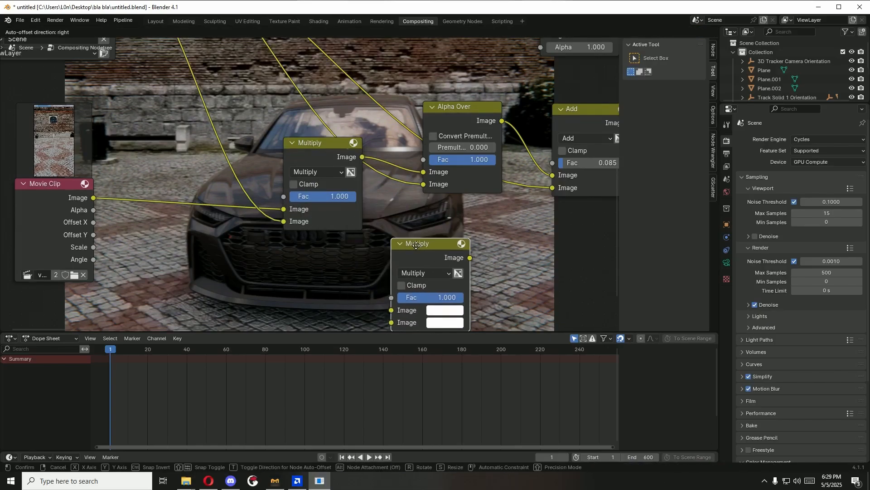
pyautogui.click(416, 246)
pyautogui.click(423, 272)
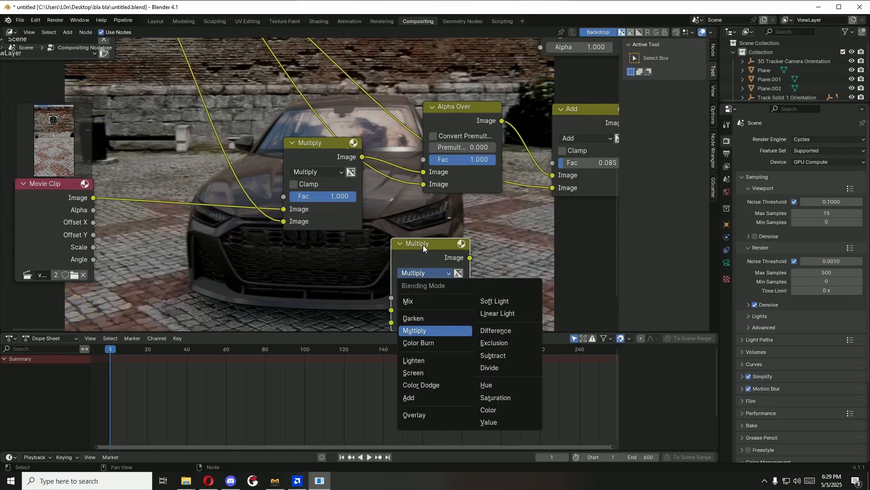
# Step: Add a Mix Color node beside the duplicated Multiply node, and delete both of these demonstration nodes
pyautogui.moveTo(543, 283); pyautogui.dragTo(383, 239, button='middle')
pyautogui.hotkey('shift', 'a')
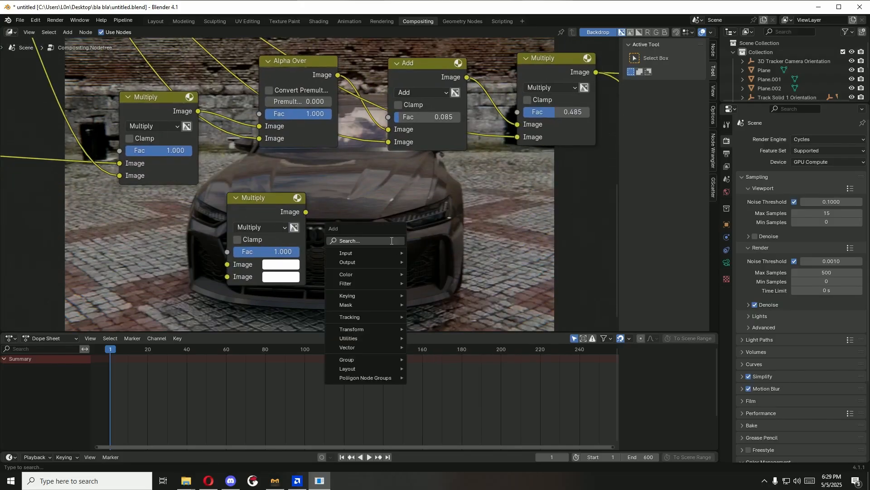
pyautogui.write('mix')
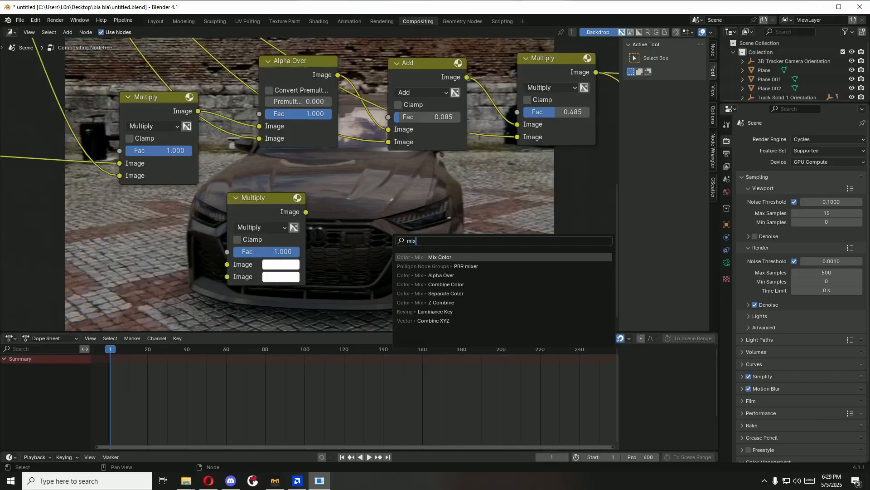
pyautogui.press('Return')
pyautogui.click(335, 188)
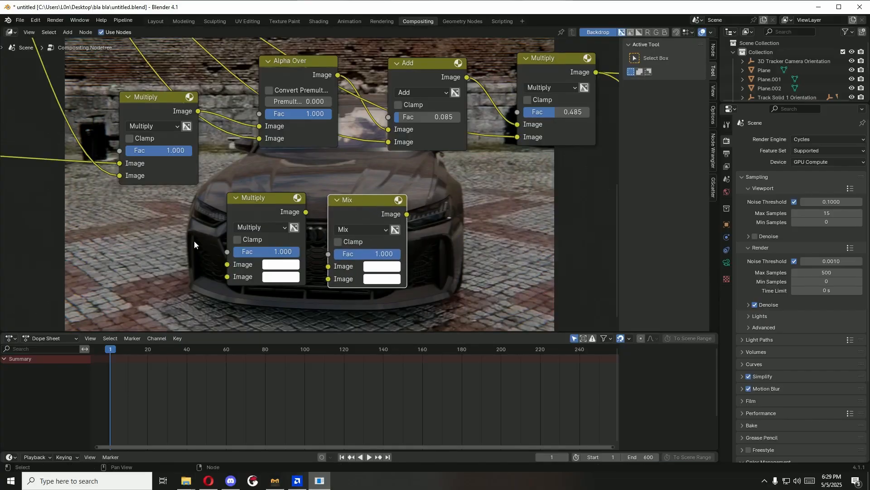
pyautogui.moveTo(194, 240); pyautogui.dragTo(404, 281)
pyautogui.press('x')
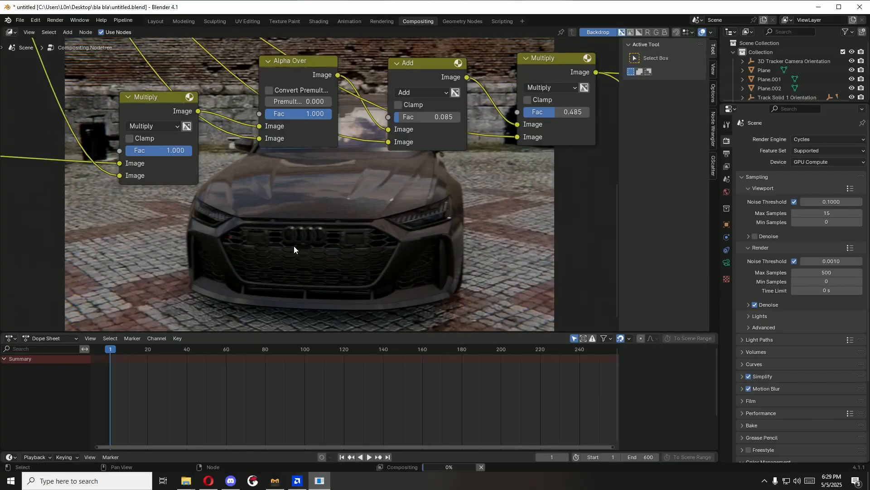
# Step: Examine how the Movie Clip and Render Layers outputs feed the Multiply, Composite, Denoise and Lens Distortion nodes
pyautogui.moveTo(294, 247); pyautogui.dragTo(474, 263, button='middle')
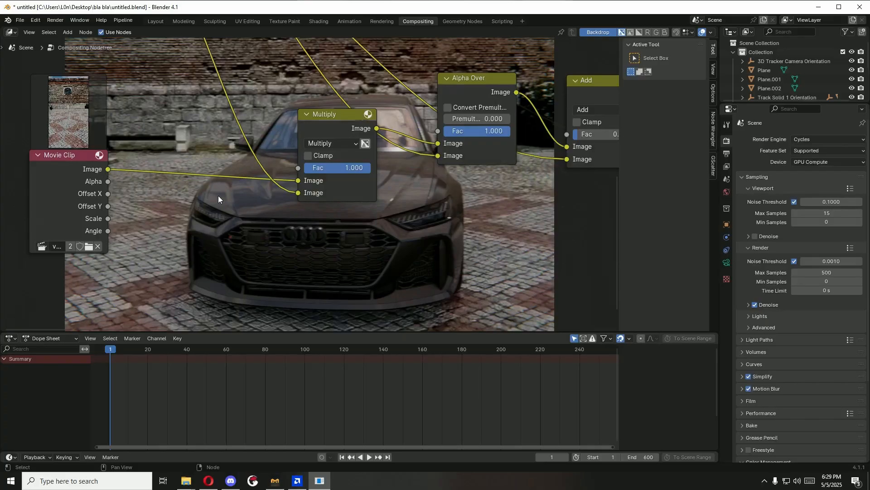
pyautogui.moveTo(218, 195); pyautogui.dragTo(364, 286, button='middle')
pyautogui.scroll(-4, 412, 254)
pyautogui.moveTo(370, 178); pyautogui.dragTo(344, 274, button='middle')
pyautogui.scroll(3, 202, 154)
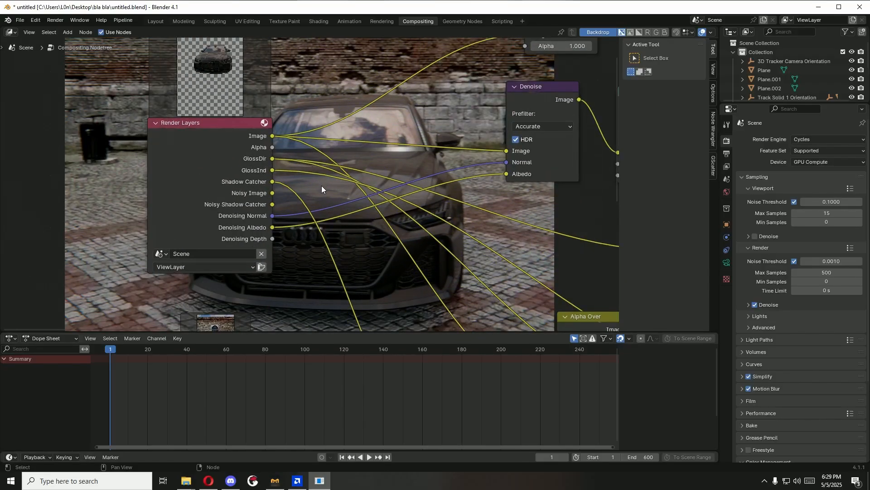
pyautogui.moveTo(322, 188); pyautogui.dragTo(334, 243, button='middle')
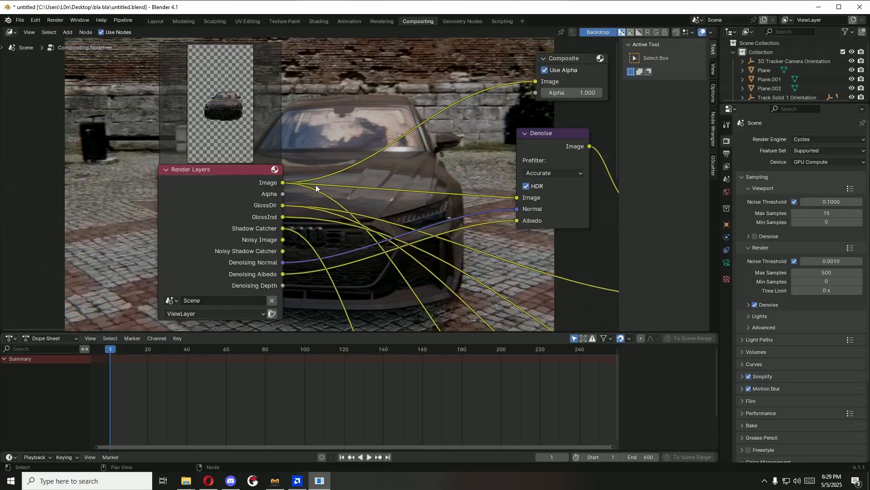
pyautogui.moveTo(438, 173); pyautogui.dragTo(319, 206, button='middle')
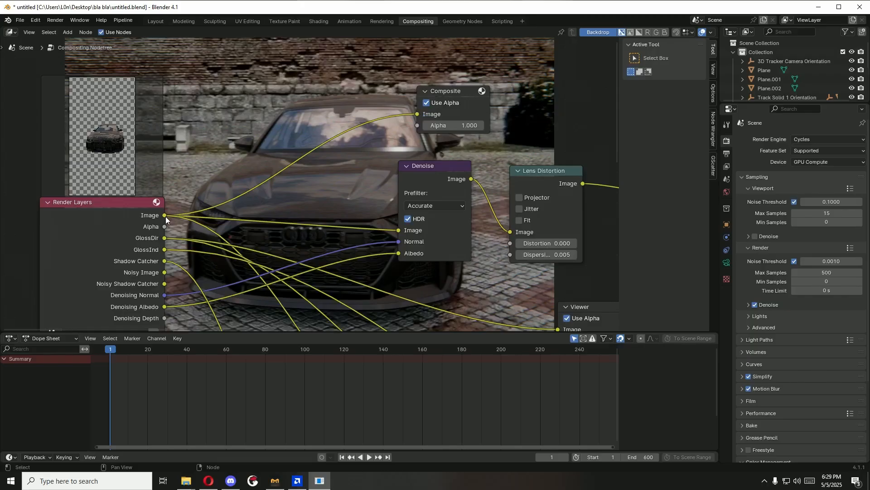
pyautogui.moveTo(354, 200); pyautogui.dragTo(205, 180, button='middle')
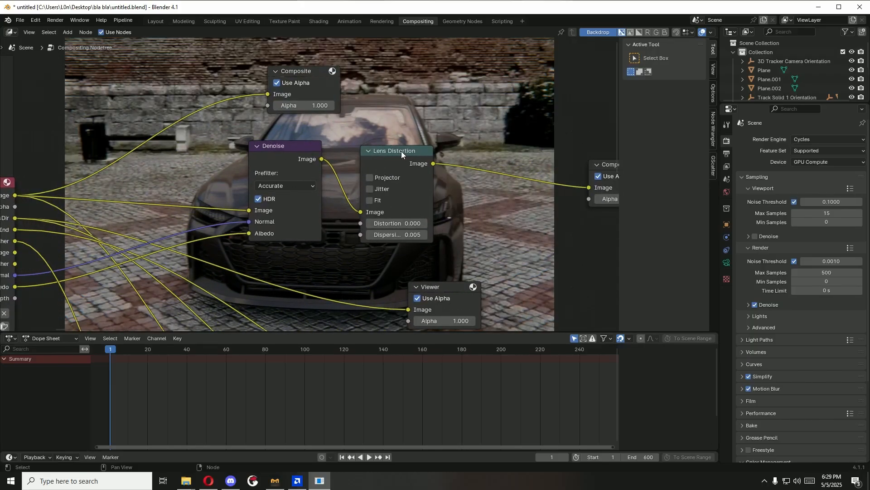
# Step: Examine how the Render Layers Image, Denoising Normal and Denoising Albedo outputs feed the Denoise node and continue to Lens Distortion
pyautogui.moveTo(487, 206)
pyautogui.mouseDown(button='middle')
pyautogui.moveTo(312, 208)
pyautogui.moveTo(480, 212)
pyautogui.mouseUp(button='middle')
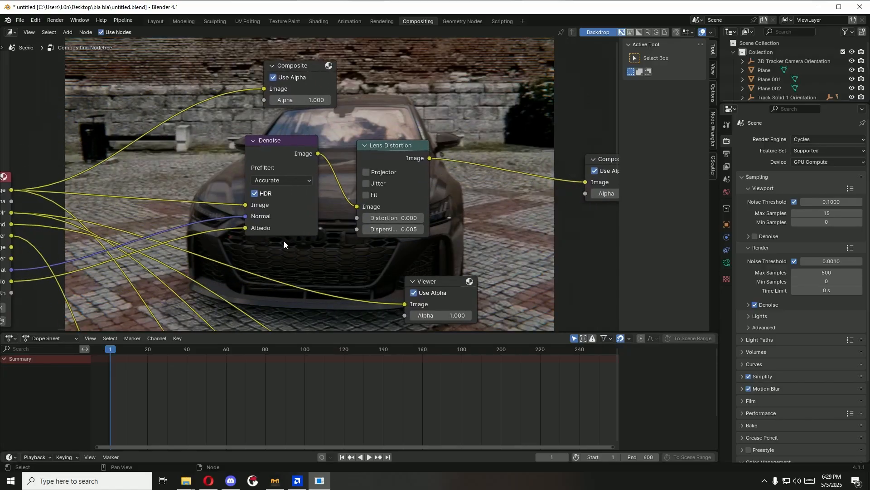
pyautogui.moveTo(285, 242); pyautogui.dragTo(440, 221, button='middle')
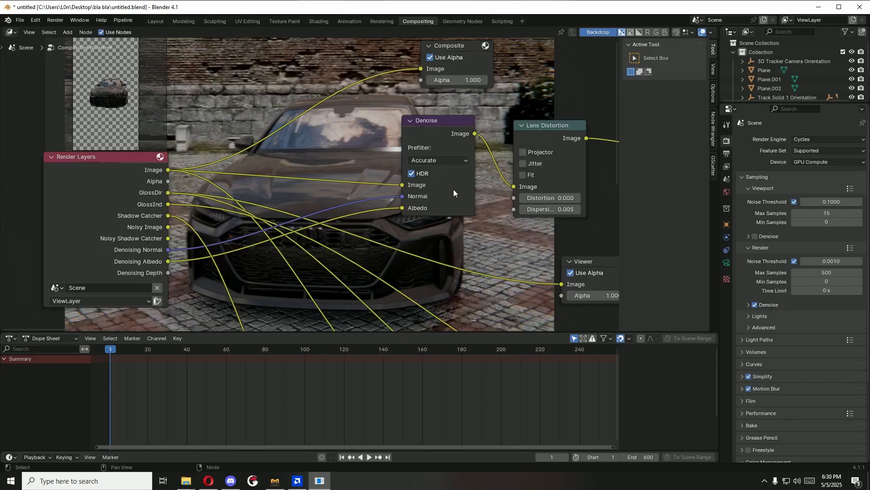
pyautogui.moveTo(458, 223); pyautogui.dragTo(534, 171, button='middle')
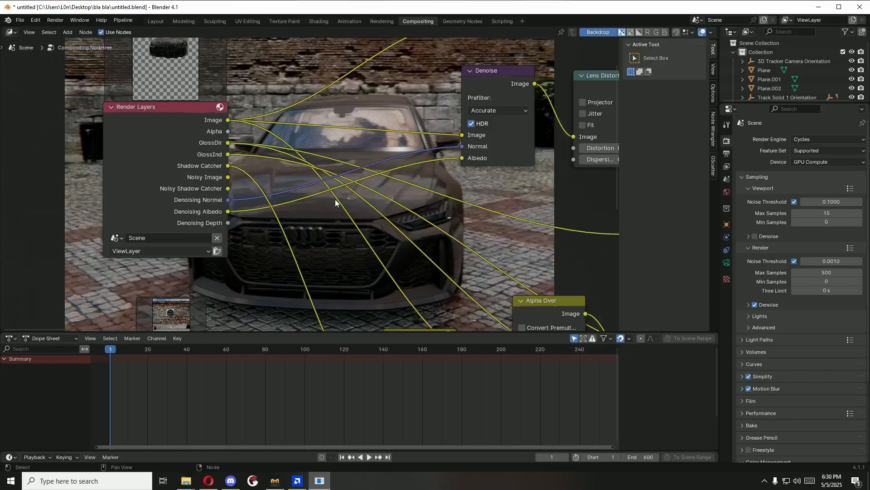
pyautogui.moveTo(390, 271); pyautogui.dragTo(339, 197, button='middle')
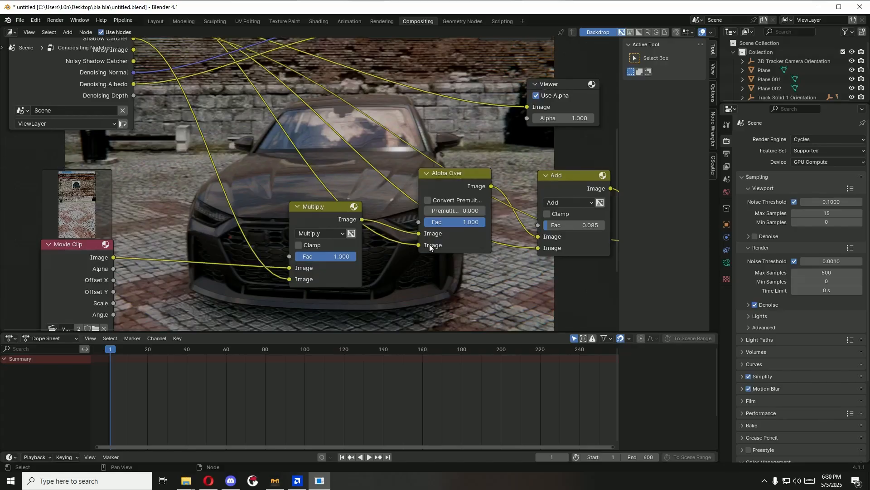
# Step: Search the addable nodes for "alp" to show where the Alpha Over node is found
pyautogui.moveTo(443, 244); pyautogui.dragTo(389, 191, button='middle')
pyautogui.hotkey('shift', 'a')
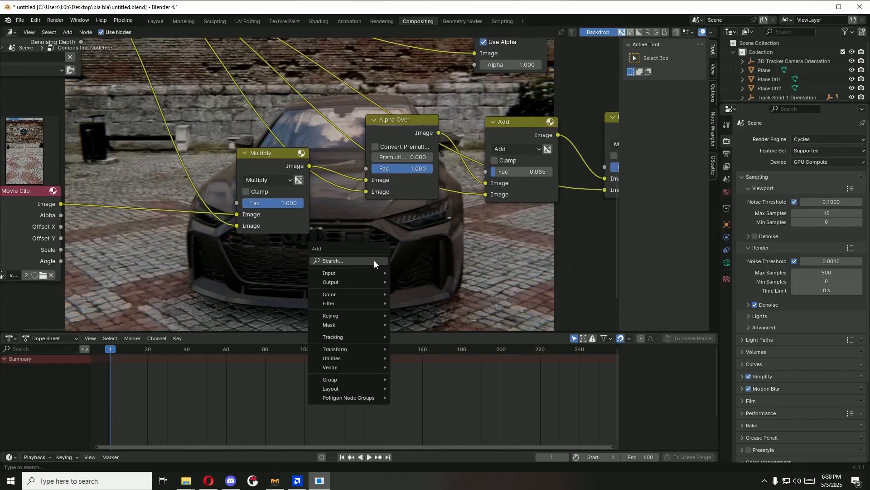
pyautogui.write('alp')
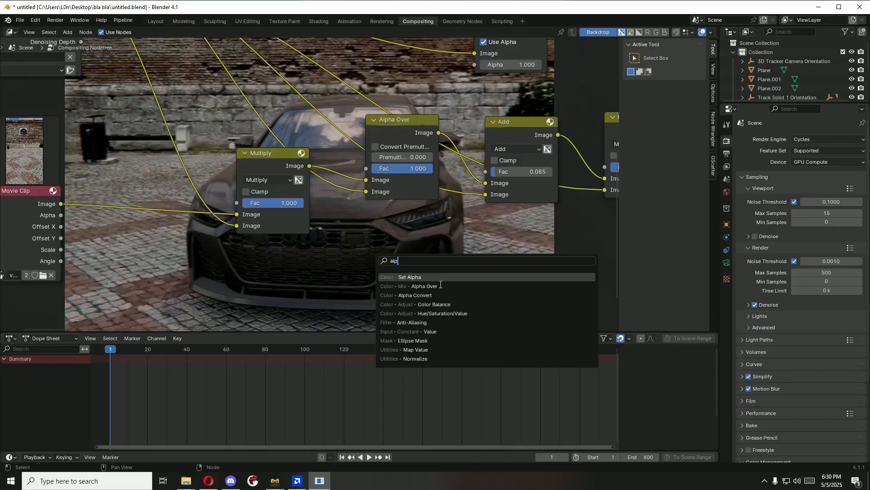
pyautogui.press('Return')
pyautogui.press('Escape')
# Step: Examine how the Render Layers outputs and the first Multiply node link to the Alpha Over node
pyautogui.moveTo(469, 242); pyautogui.dragTo(407, 279, button='middle')
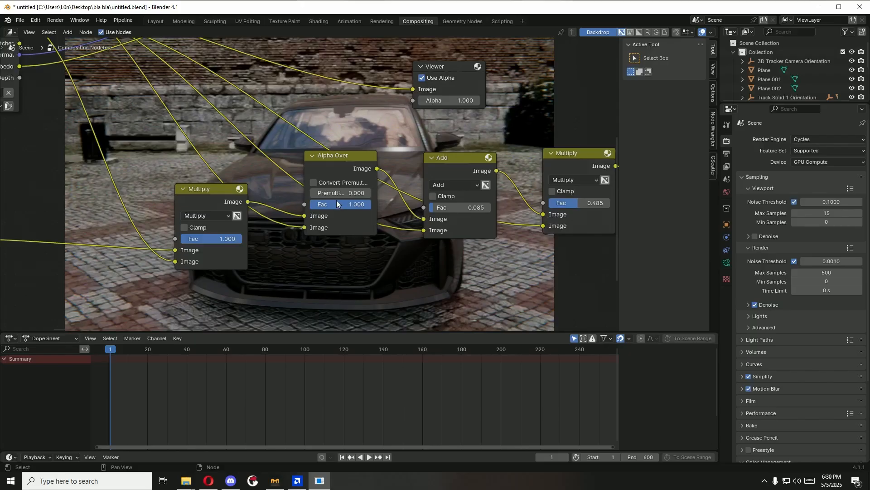
pyautogui.moveTo(310, 203); pyautogui.dragTo(449, 267, button='middle')
pyautogui.moveTo(316, 171); pyautogui.dragTo(367, 222, button='middle')
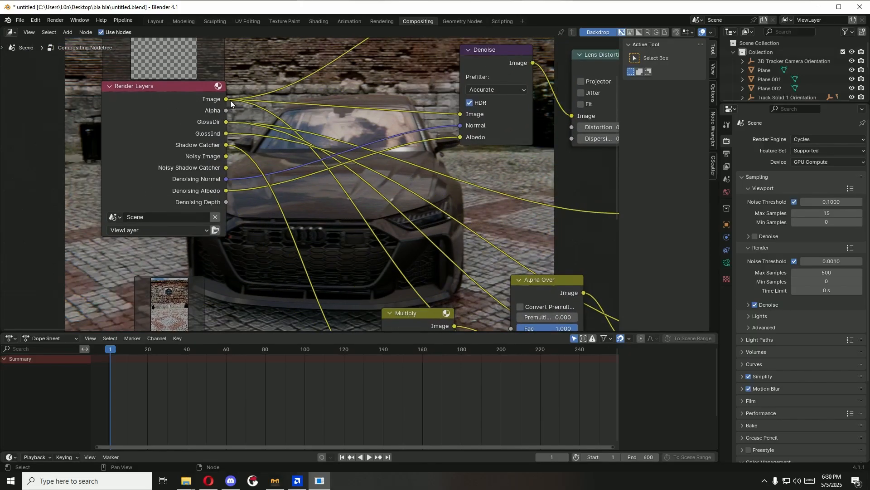
pyautogui.moveTo(266, 117); pyautogui.dragTo(266, 118, button='middle')
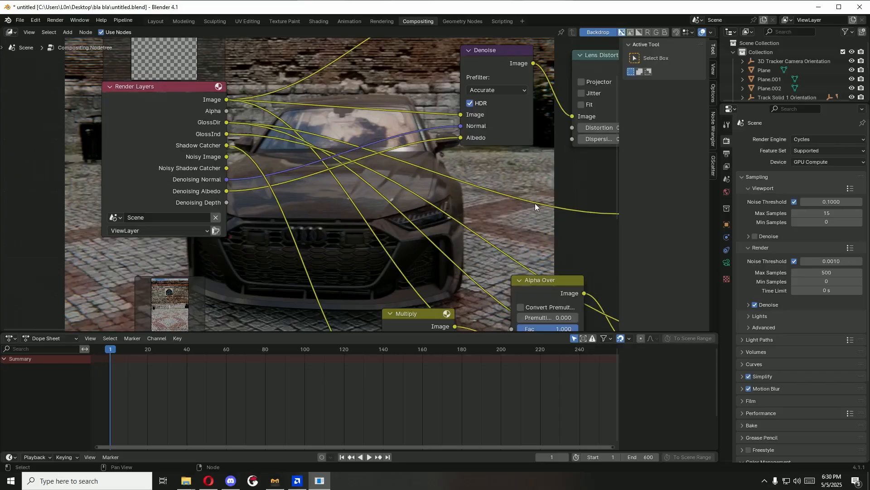
pyautogui.moveTo(535, 203); pyautogui.dragTo(387, 177, button='middle')
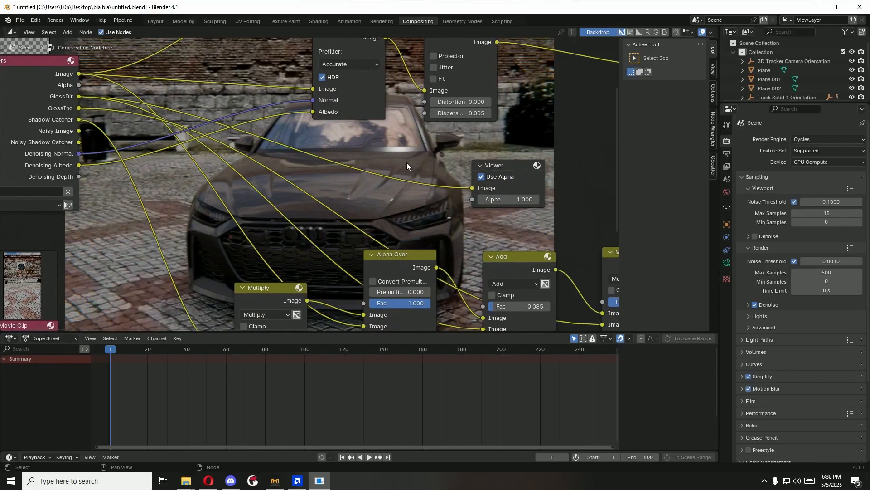
# Step: Move the Render Layers node slightly up and left, away from the nodes it feeds
pyautogui.moveTo(238, 135); pyautogui.dragTo(307, 148, button='middle')
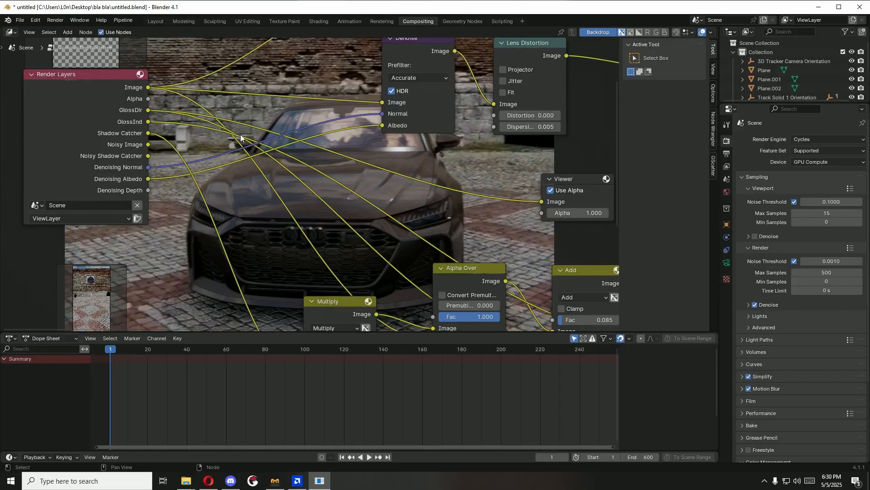
pyautogui.scroll(1, 197, 131)
pyautogui.moveTo(197, 130); pyautogui.dragTo(249, 151, button='middle')
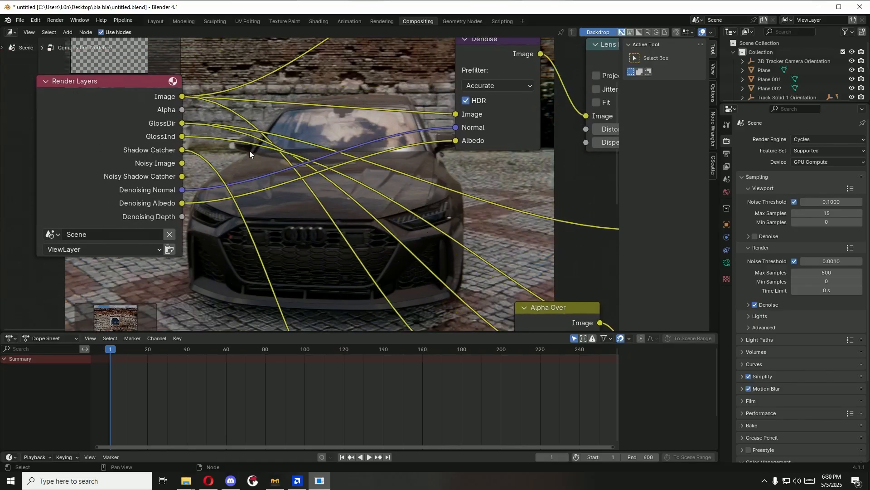
pyautogui.moveTo(135, 77); pyautogui.dragTo(108, 69)
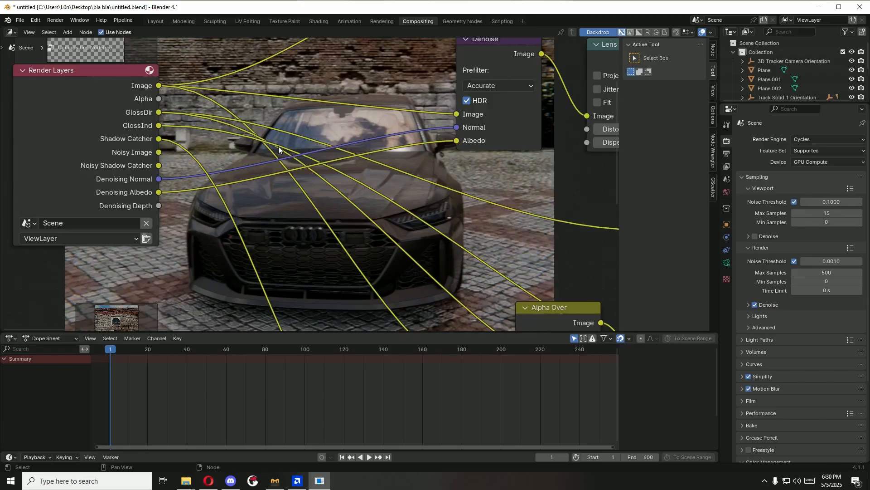
# Step: Trace the GlossDir and GlossInd outputs of Render Layers alongside the Alpha Over and Add node inputs
pyautogui.moveTo(444, 278); pyautogui.dragTo(301, 158, button='middle')
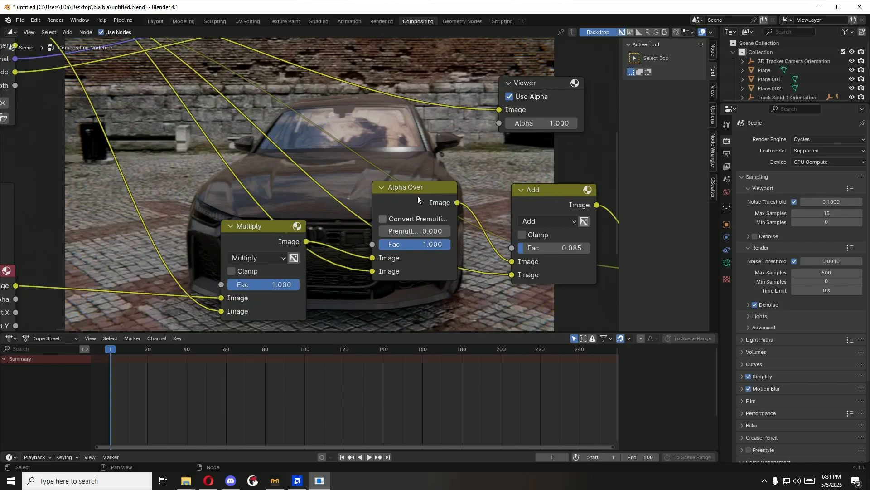
pyautogui.moveTo(506, 268); pyautogui.dragTo(477, 262, button='middle')
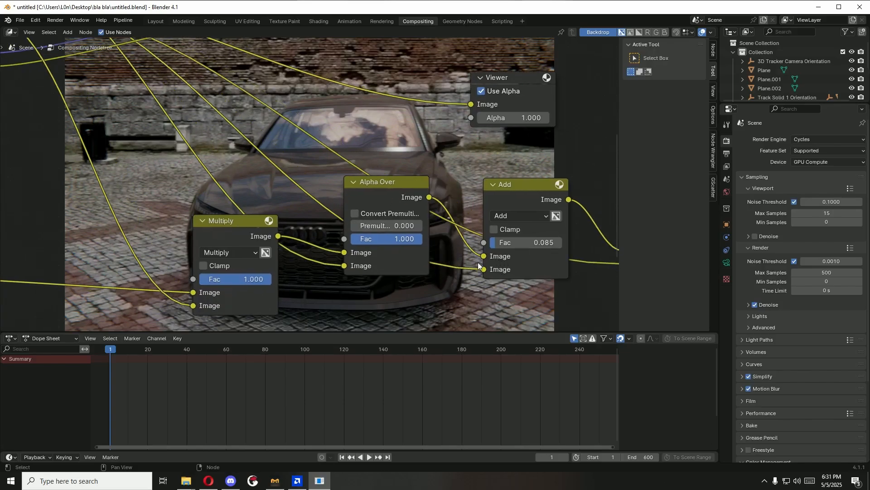
pyautogui.moveTo(260, 189); pyautogui.dragTo(433, 267, button='middle')
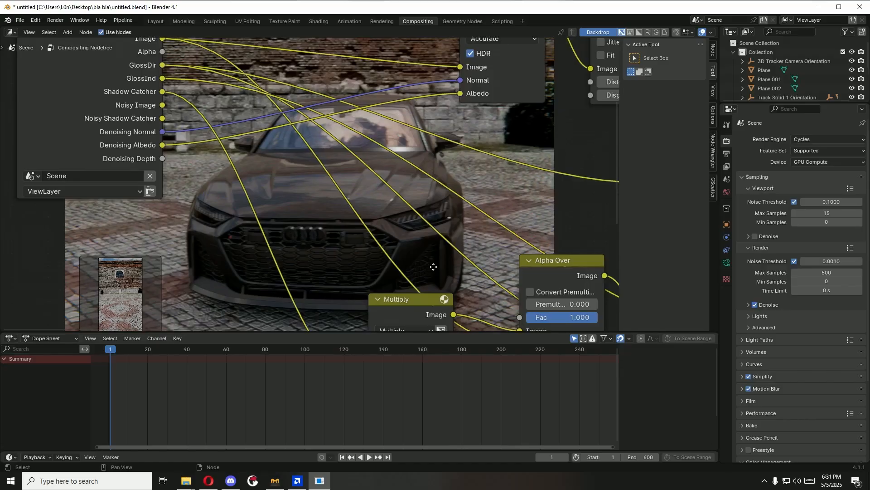
pyautogui.moveTo(212, 110); pyautogui.dragTo(128, 97, button='middle')
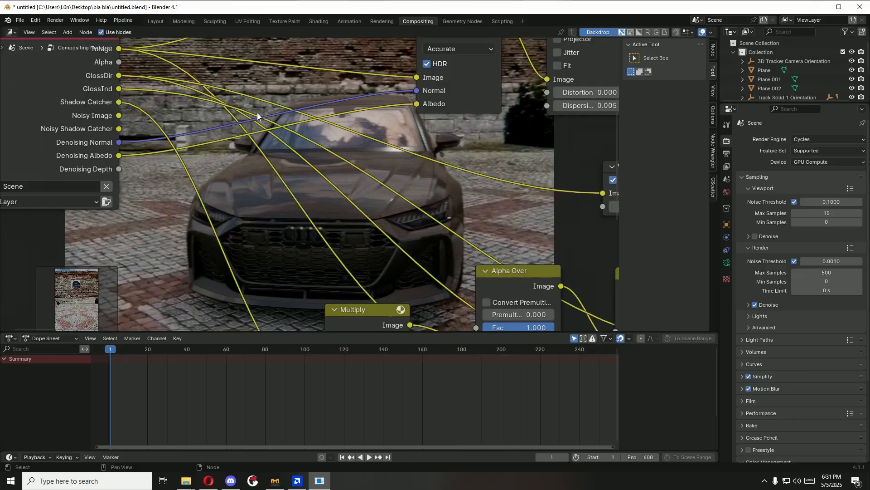
pyautogui.moveTo(521, 270); pyautogui.dragTo(353, 175, button='middle')
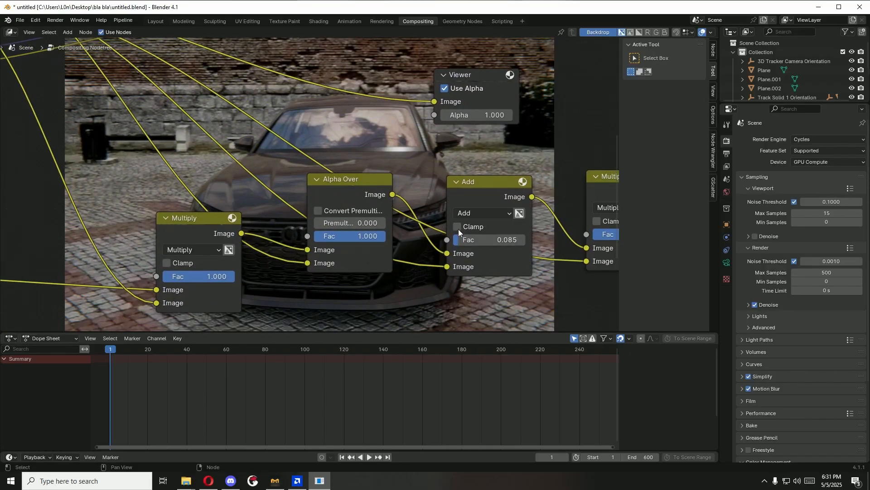
# Step: Move the Add node slightly lower, between the Alpha Over node and the second Multiply node
pyautogui.moveTo(547, 257); pyautogui.dragTo(453, 228, button='middle')
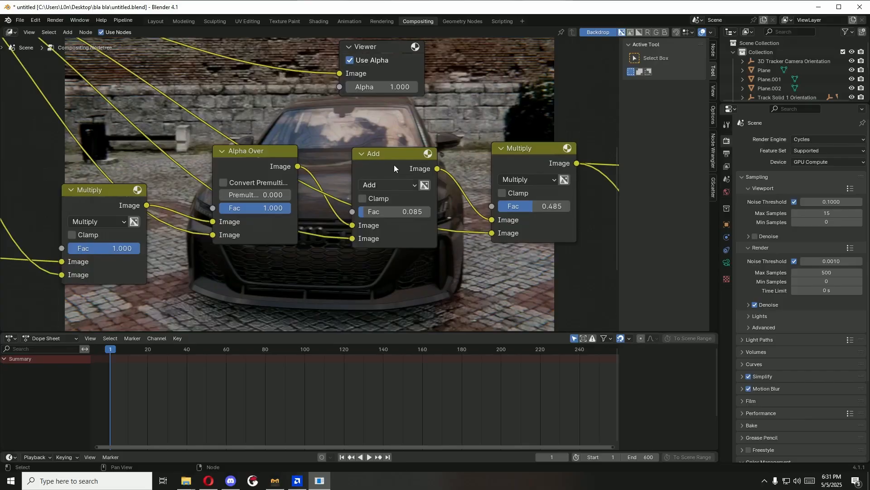
pyautogui.moveTo(394, 165); pyautogui.dragTo(403, 194)
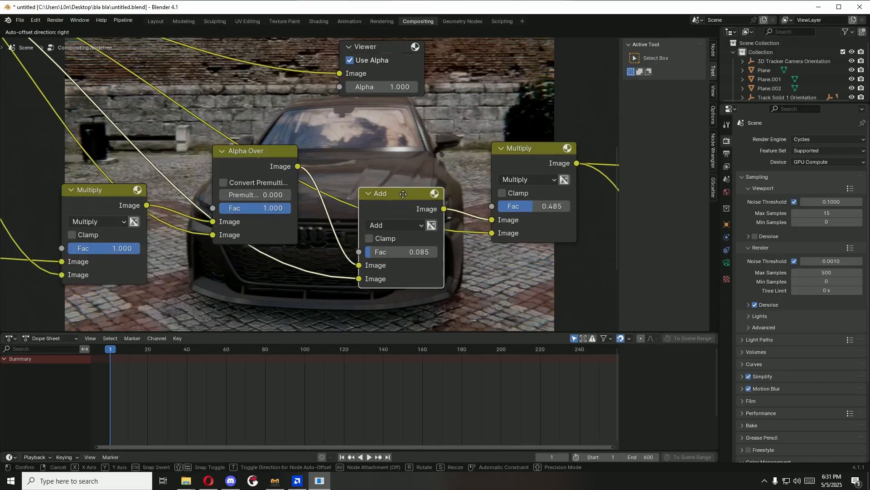
pyautogui.moveTo(455, 175); pyautogui.dragTo(456, 176)
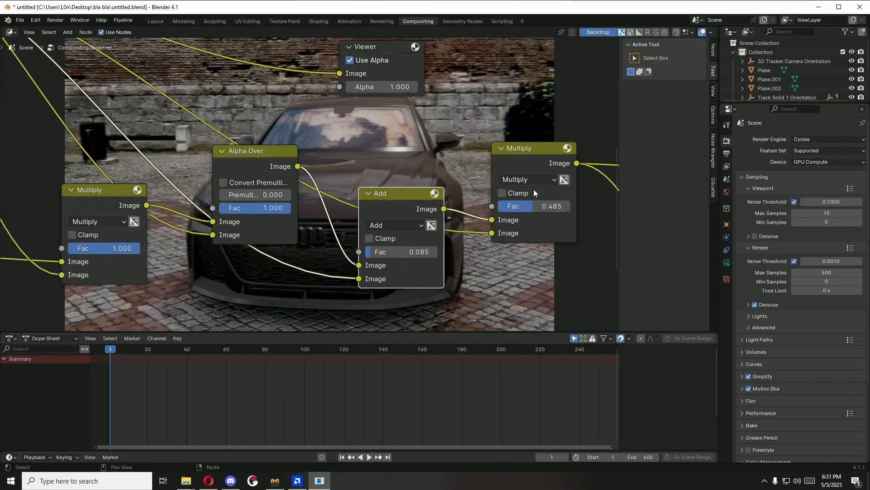
# Step: Review the chain from Render Layers and Movie Clip through Multiply, Alpha Over and Add to the second Multiply node
pyautogui.moveTo(321, 154); pyautogui.dragTo(630, 236, button='middle')
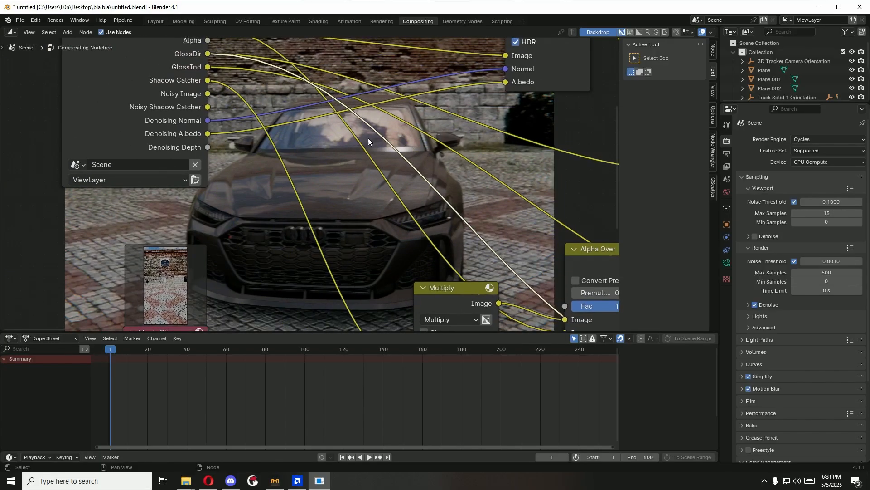
pyautogui.moveTo(327, 232); pyautogui.dragTo(276, 178, button='middle')
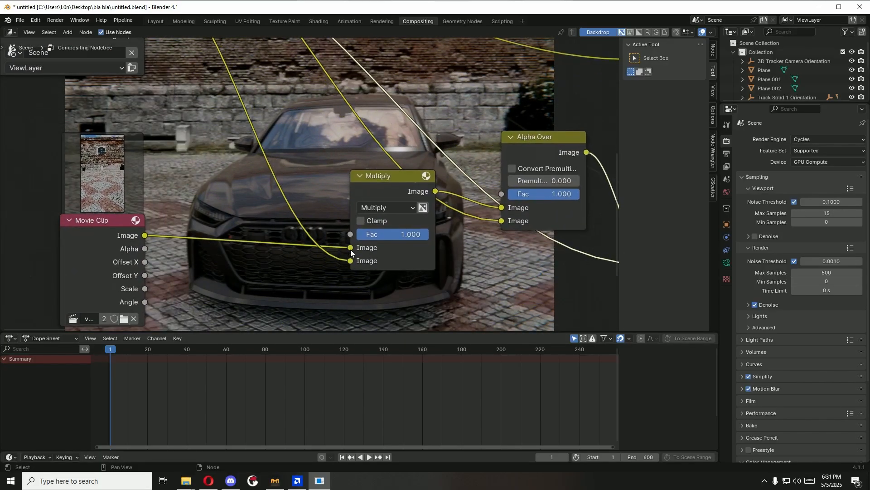
pyautogui.scroll(-2, 321, 205)
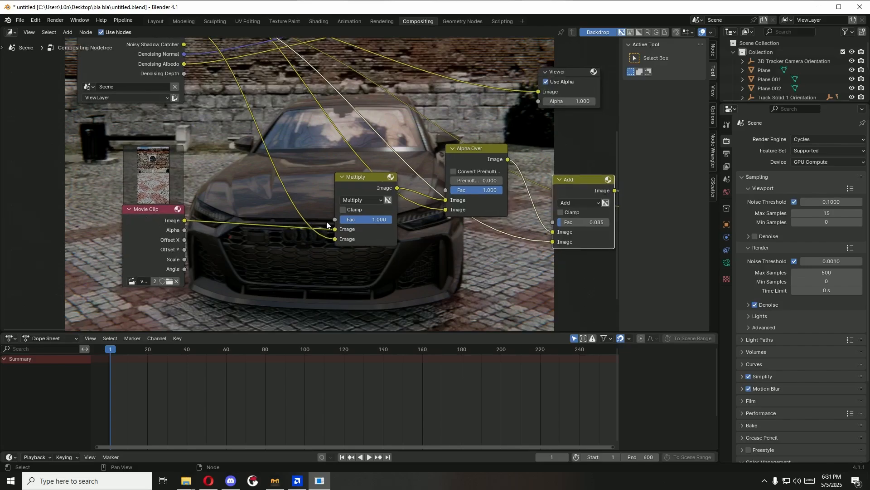
pyautogui.moveTo(402, 217); pyautogui.dragTo(353, 203, button='middle')
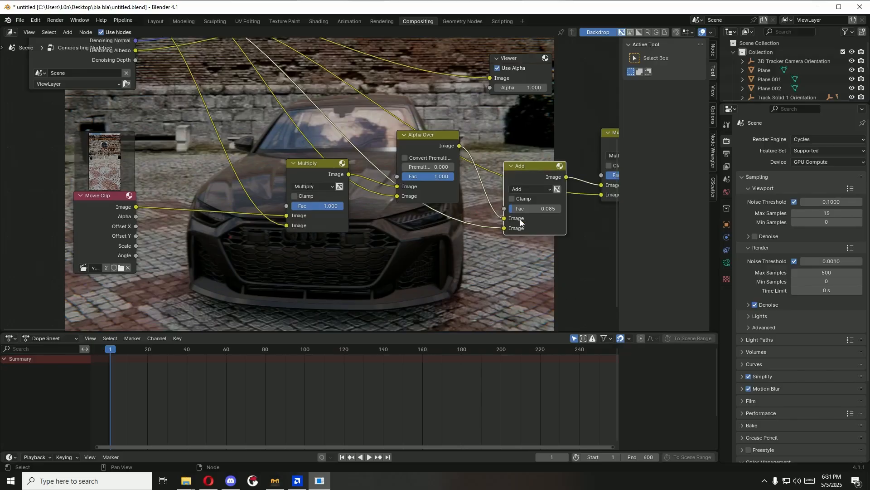
pyautogui.moveTo(572, 230); pyautogui.dragTo(396, 222, button='middle')
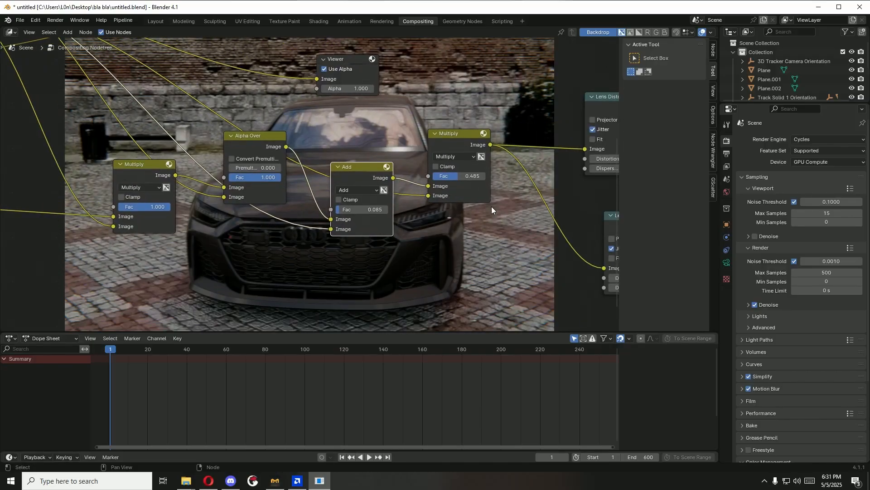
# Step: Examine the two Lens Distortion, Glare and Blur branches that follow the second Multiply node
pyautogui.moveTo(492, 207); pyautogui.dragTo(266, 232, button='middle')
pyautogui.scroll(-3, 344, 218)
pyautogui.moveTo(437, 193); pyautogui.dragTo(423, 213, button='middle')
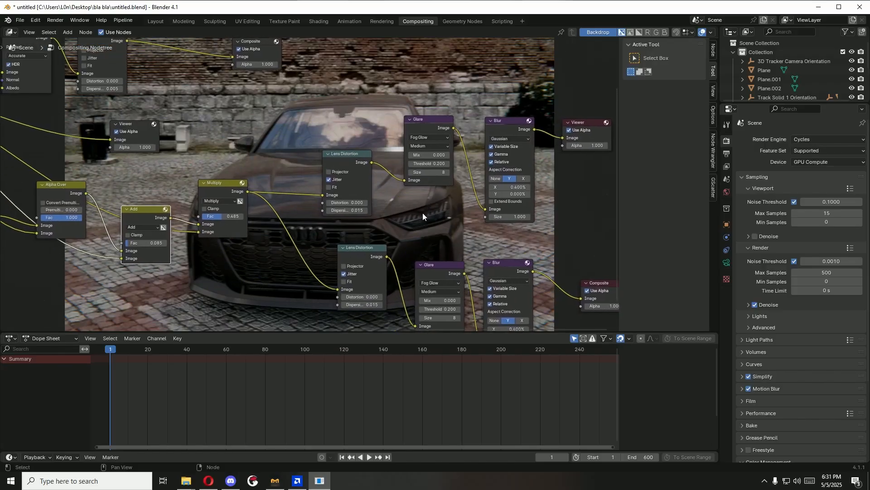
pyautogui.scroll(3, 422, 213)
pyautogui.scroll(1, 420, 215)
# Step: Move the Viewer node further right to leave a gap after the upper Blur node
pyautogui.moveTo(450, 238); pyautogui.dragTo(303, 221, button='middle')
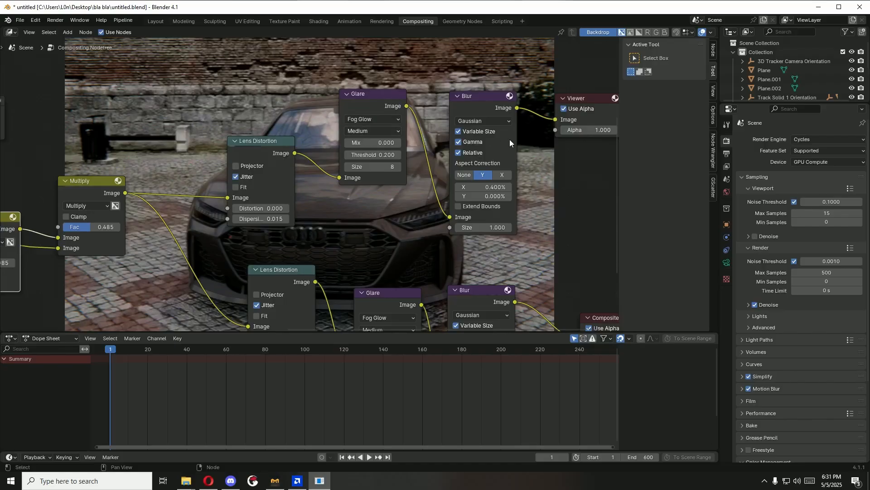
pyautogui.moveTo(542, 185); pyautogui.dragTo(333, 187, button='middle')
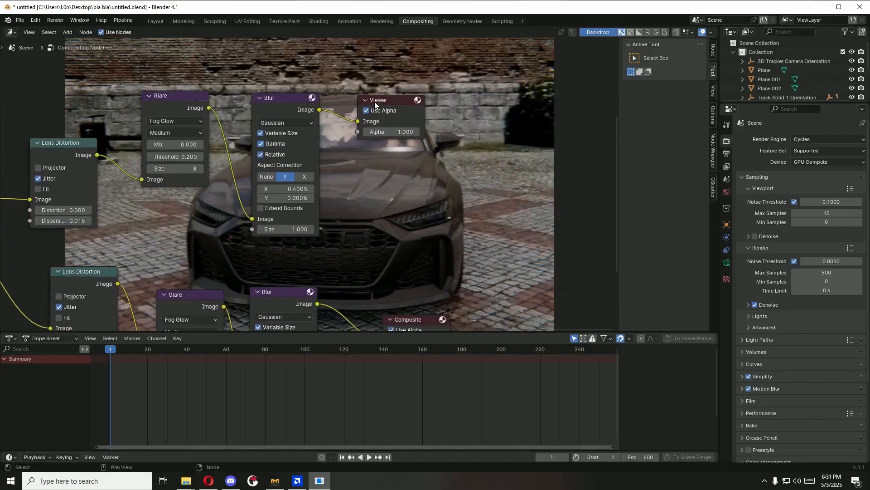
pyautogui.moveTo(375, 102); pyautogui.dragTo(444, 104)
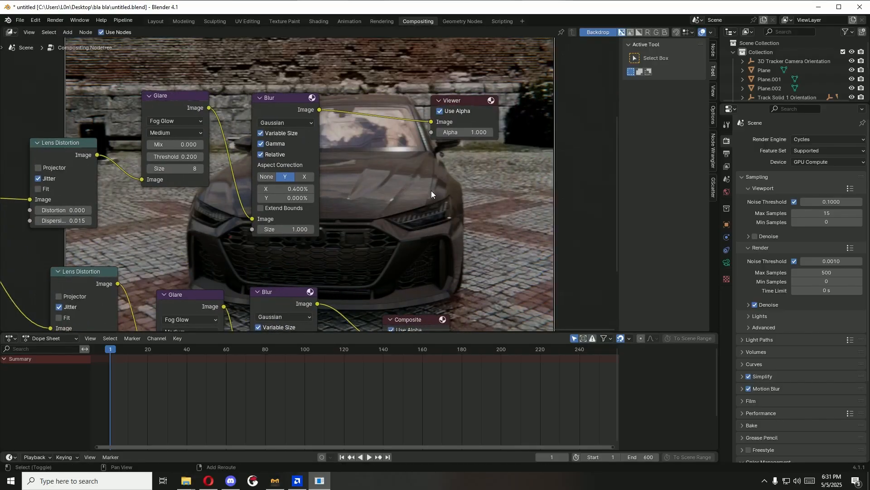
# Step: Add a Color Balance node below the Viewer node as a demonstration and delete it again
pyautogui.hotkey('shift', 'a')
pyautogui.click(441, 191)
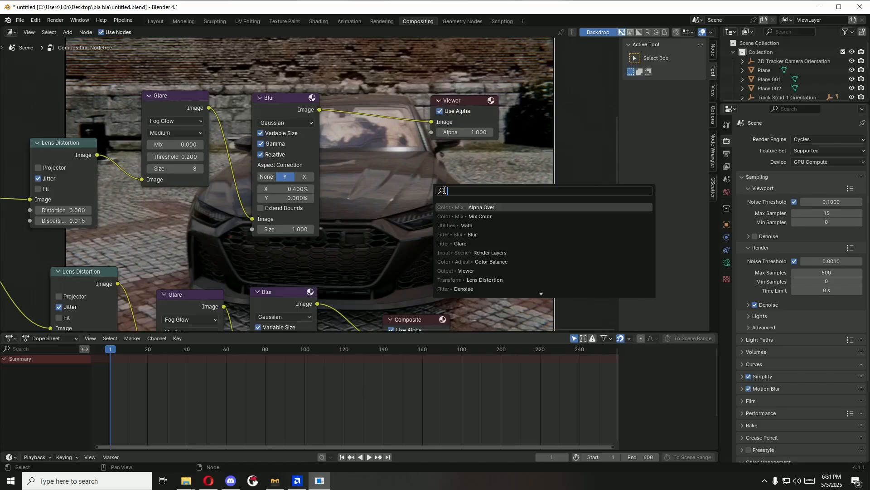
pyautogui.write('colo')
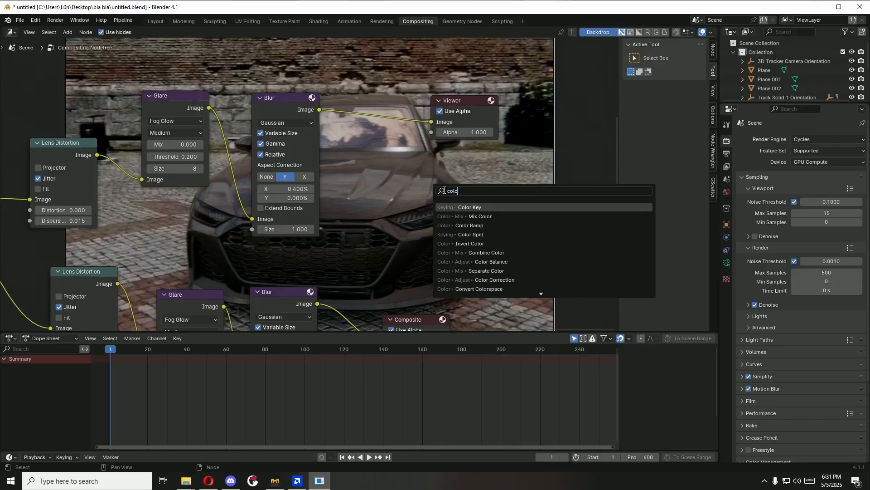
pyautogui.write('r')
pyautogui.click(491, 261)
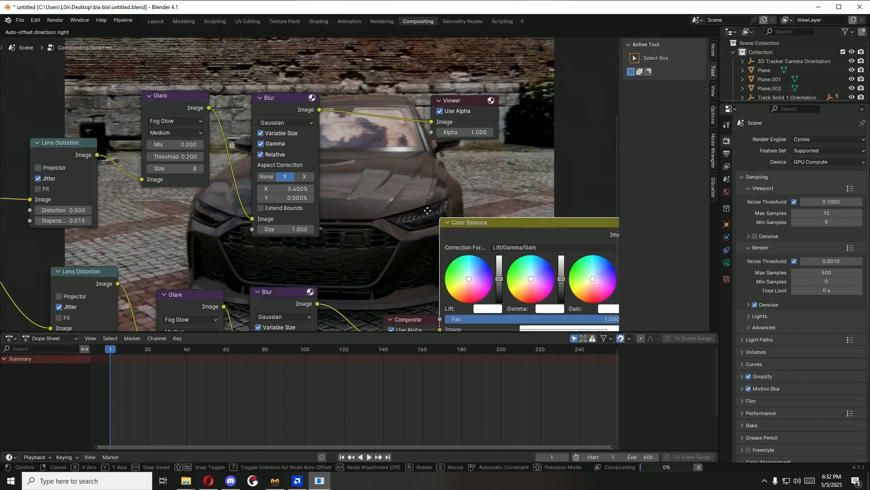
pyautogui.click(382, 158)
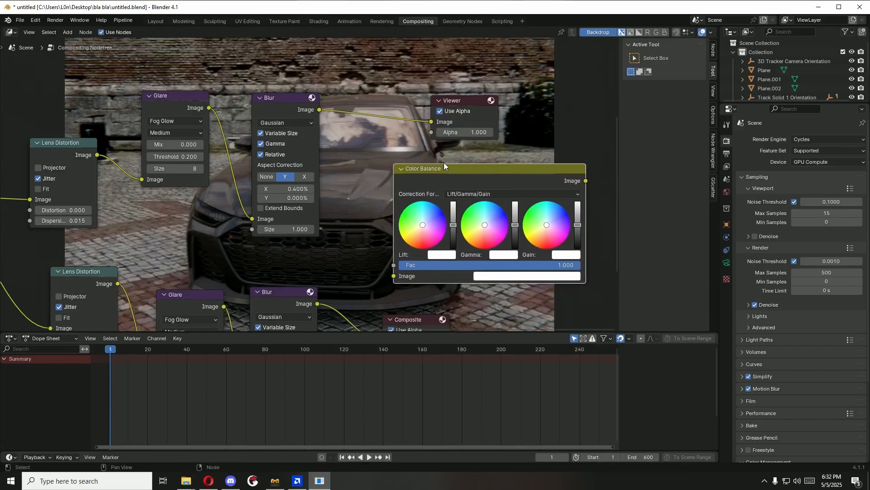
pyautogui.press('x')
pyautogui.moveTo(398, 239); pyautogui.dragTo(478, 182, button='middle')
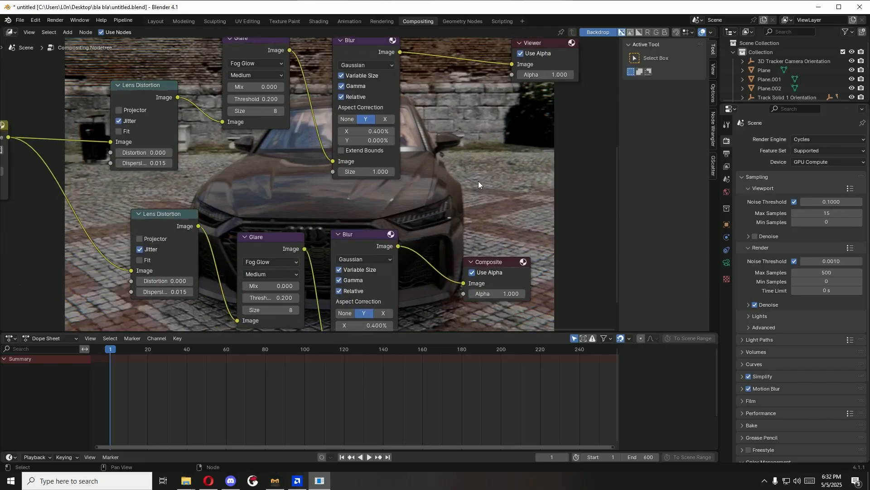
# Step: Mute the upper Blur node that feeds the Viewer
pyautogui.moveTo(422, 188); pyautogui.dragTo(465, 187, button='middle')
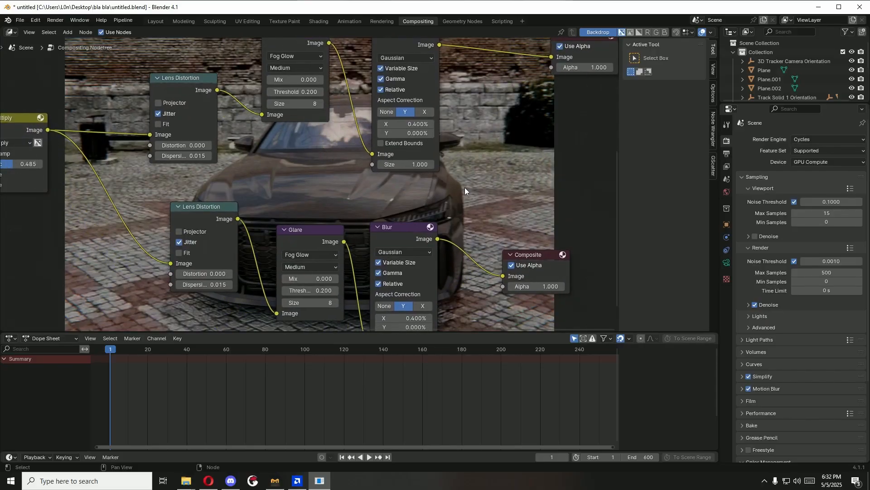
pyautogui.moveTo(313, 199); pyautogui.dragTo(272, 128, button='middle')
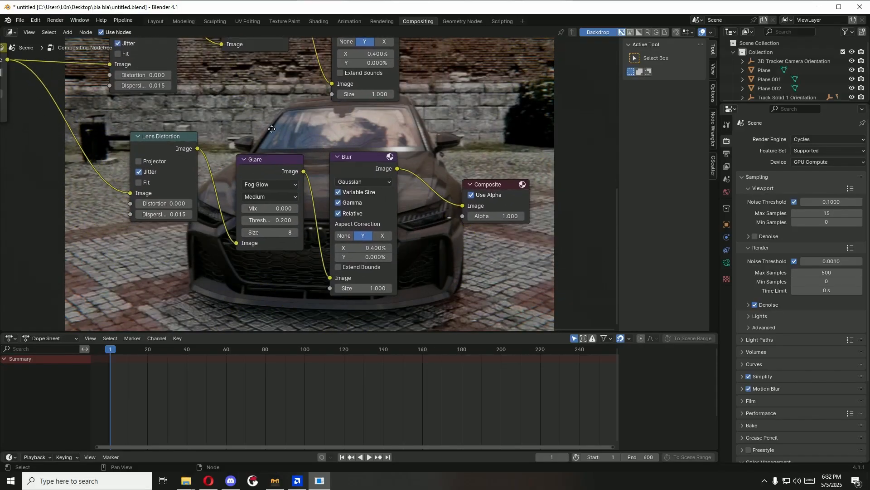
pyautogui.click(354, 160)
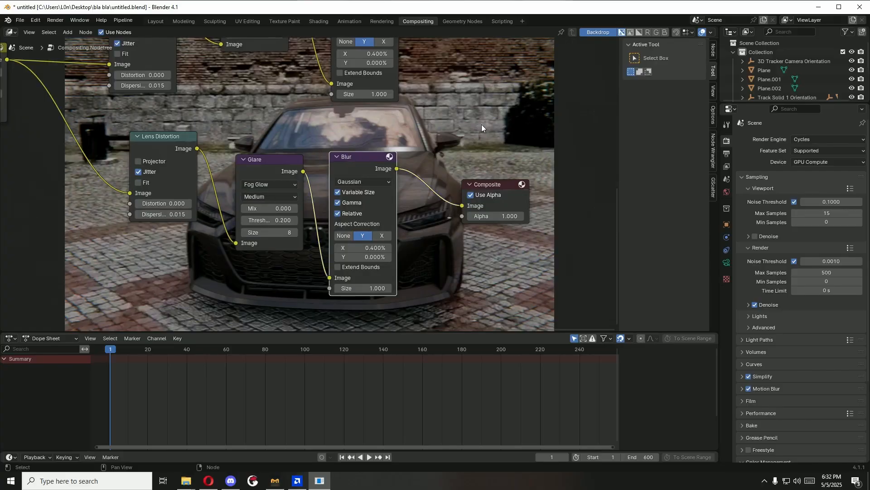
pyautogui.moveTo(482, 124); pyautogui.dragTo(390, 257, button='middle')
pyautogui.click(286, 115)
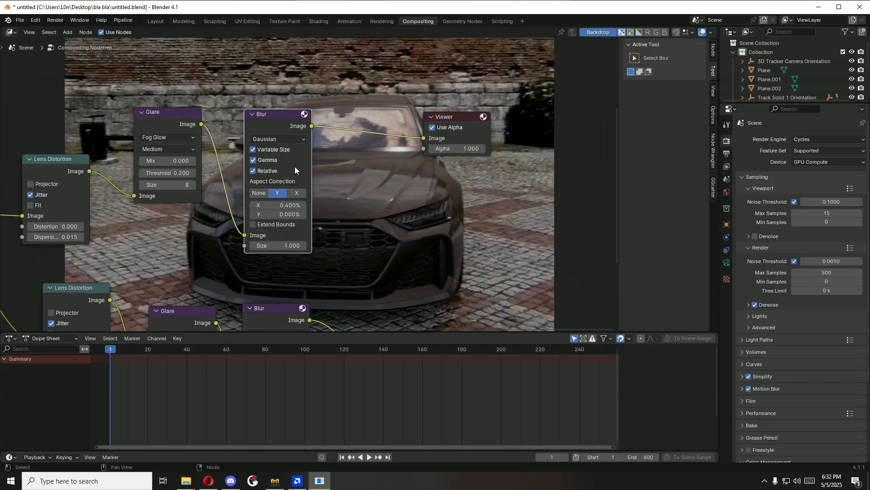
pyautogui.press('m')
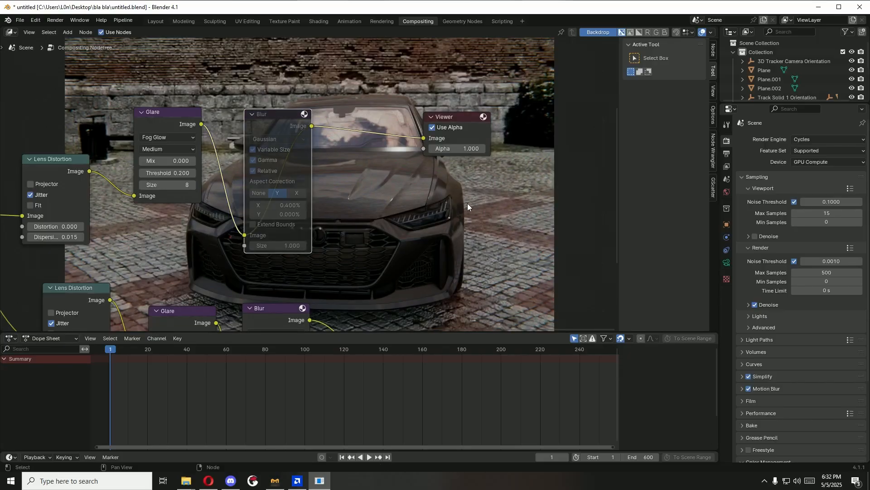
# Step: Toggle muting on the upper Blur node to compare the image with and without blur, leaving the node enabled
pyautogui.scroll(-3, 434, 199)
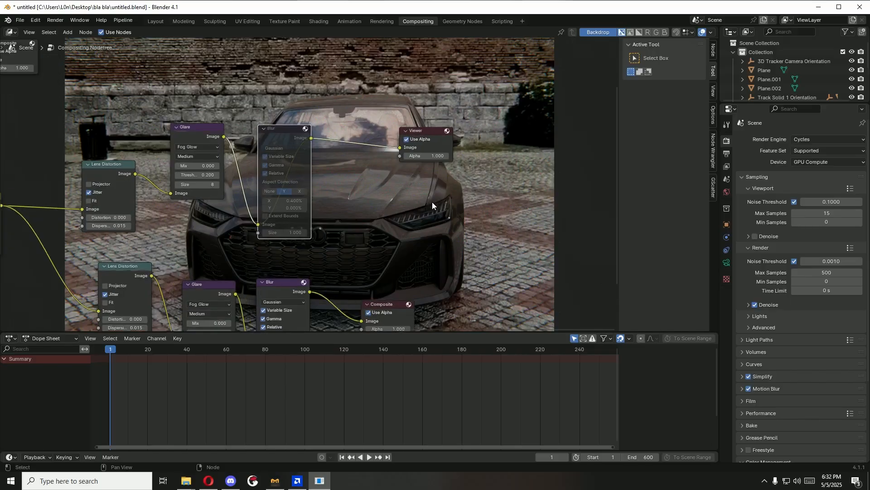
pyautogui.press('v')
pyautogui.press('v')
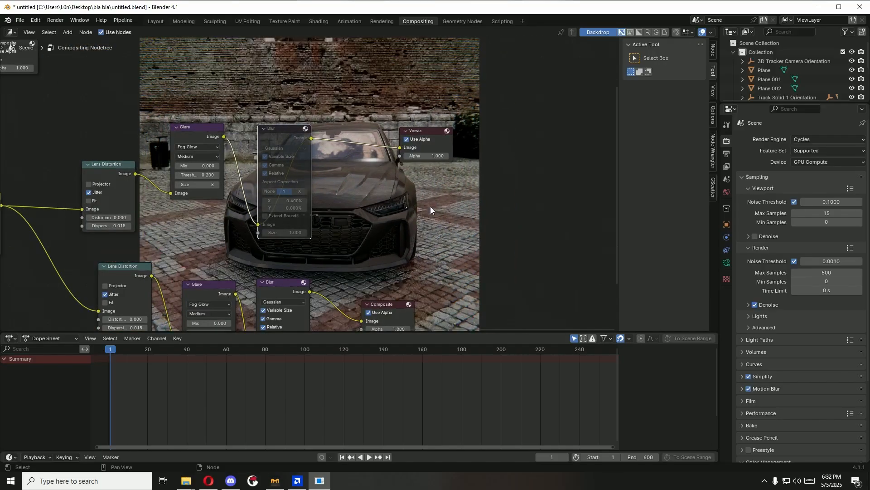
pyautogui.press('m')
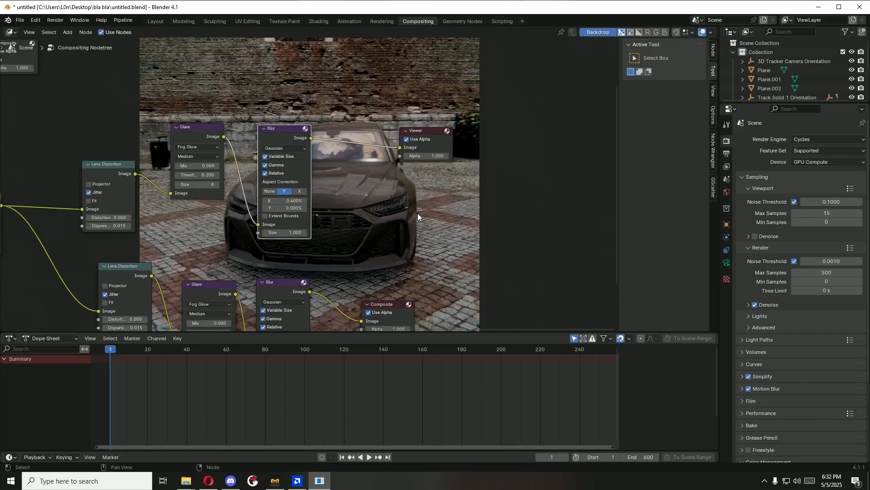
pyautogui.press('m')
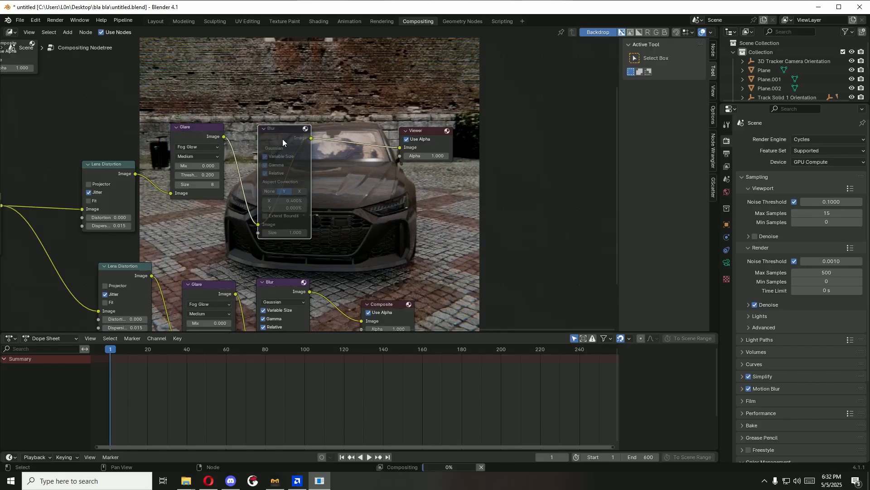
pyautogui.press('m')
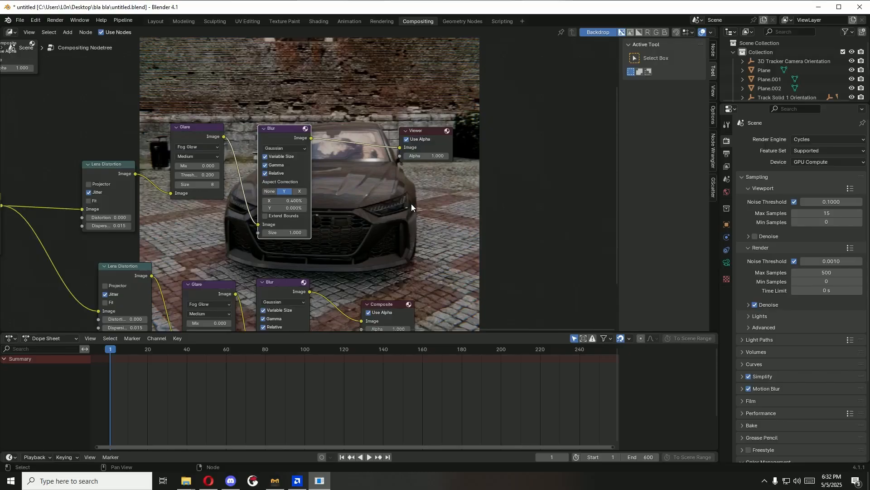
# Step: Review the node tree from Render Layers and Movie Clip through the mix nodes to the two Lens Distortion, Glare and Blur branches
pyautogui.moveTo(277, 256); pyautogui.dragTo(362, 262, button='middle')
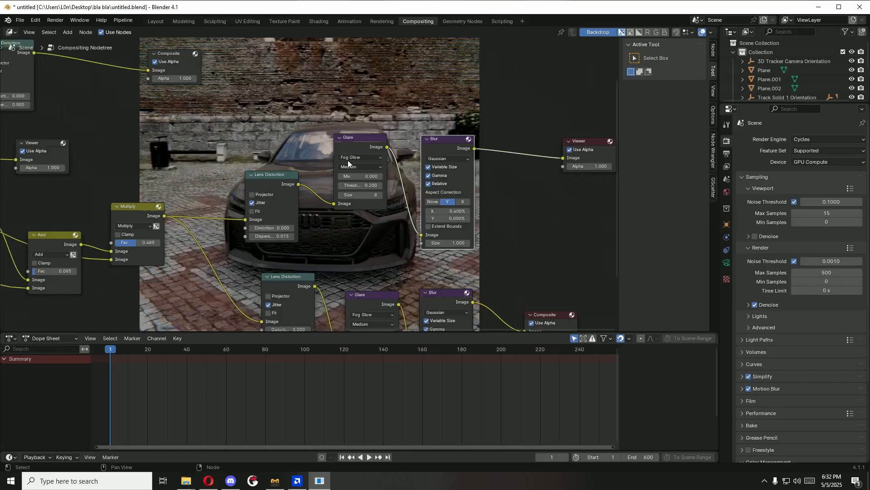
pyautogui.moveTo(257, 191); pyautogui.dragTo(537, 204, button='middle')
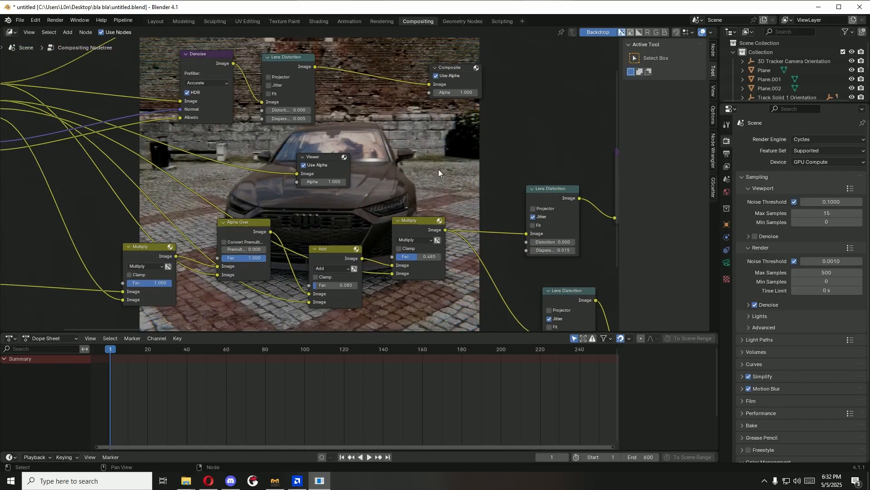
pyautogui.moveTo(316, 197); pyautogui.dragTo(414, 194, button='middle')
pyautogui.scroll(-3, 449, 208)
pyautogui.scroll(-1, 413, 194)
pyautogui.scroll(3, 317, 183)
pyautogui.moveTo(282, 176); pyautogui.dragTo(349, 165, button='middle')
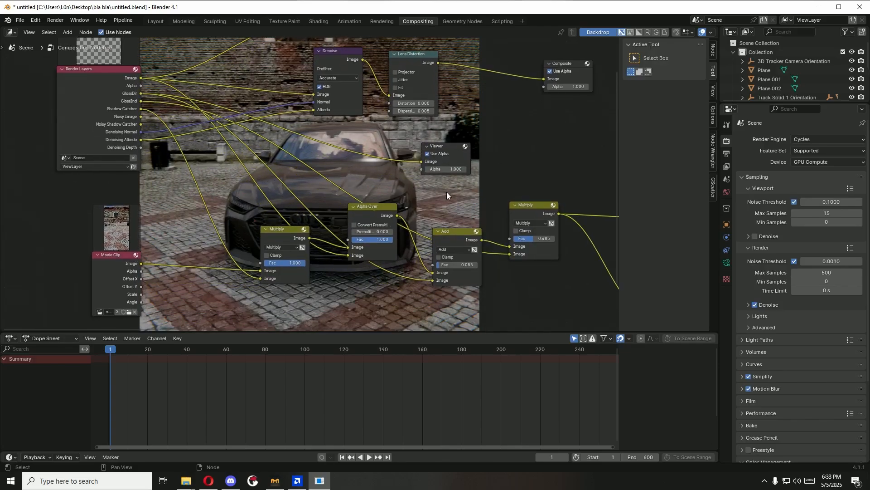
pyautogui.moveTo(446, 192); pyautogui.dragTo(235, 192, button='middle')
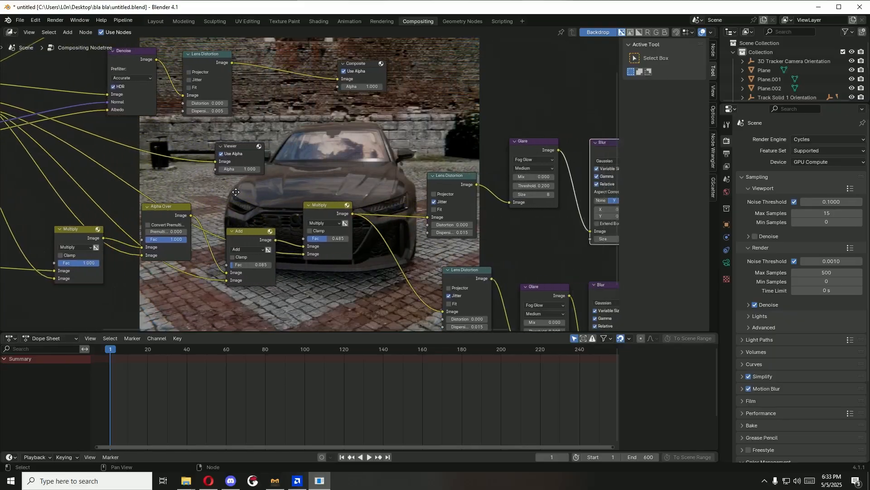
pyautogui.moveTo(505, 241); pyautogui.dragTo(259, 222, button='middle')
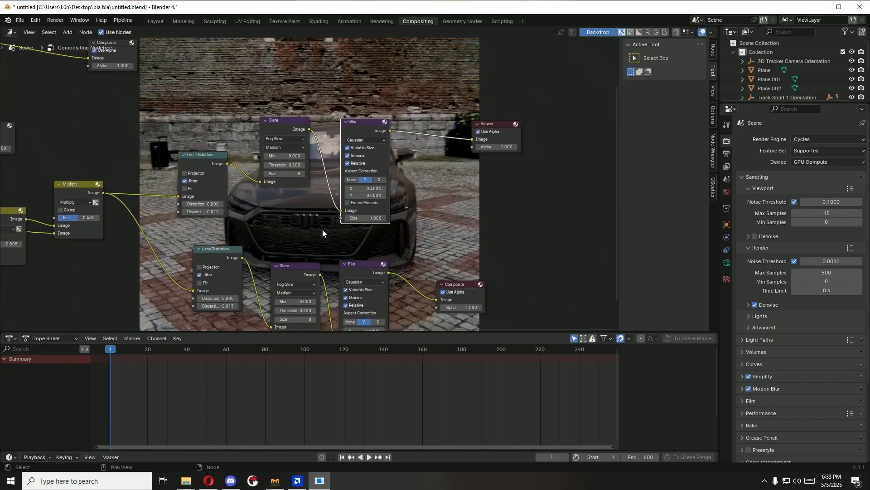
# Step: Move the lower Composite node further right to widen the gap after its Blur node
pyautogui.moveTo(320, 230); pyautogui.dragTo(398, 257, button='middle')
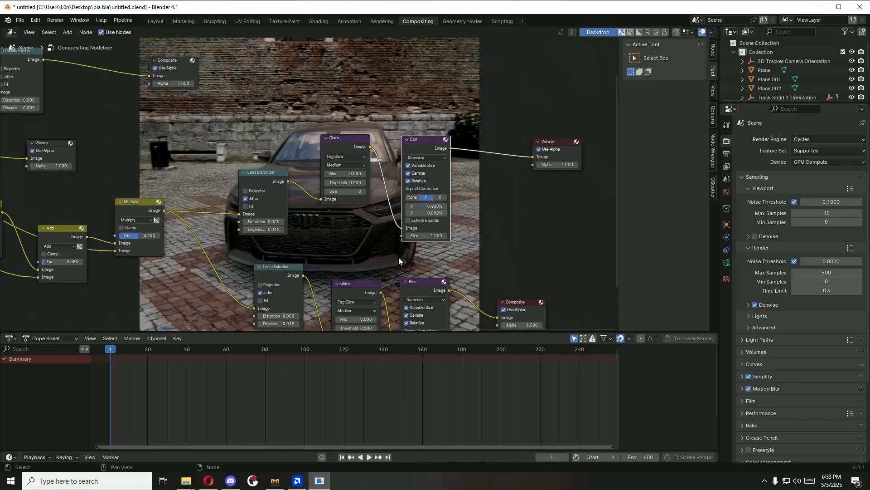
pyautogui.moveTo(528, 300); pyautogui.dragTo(576, 302)
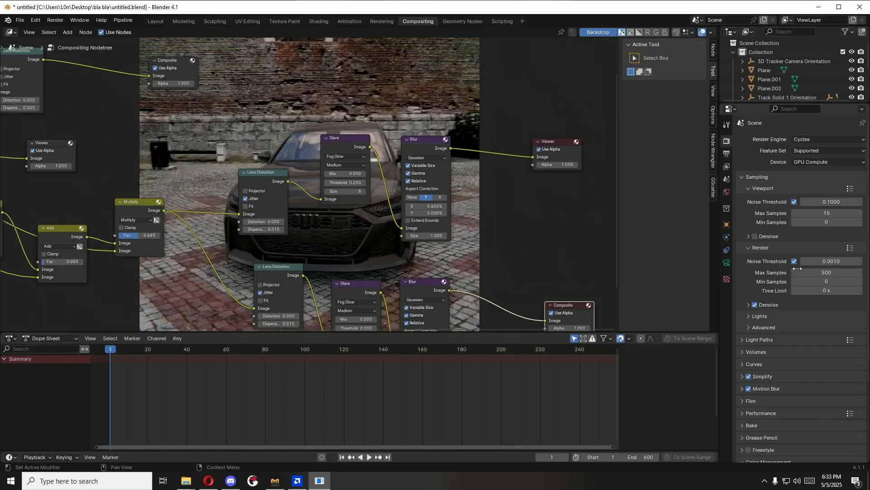
# Step: Expand the Lights and Light Paths render settings and apply the Full Global Illumination preset to Light Paths
pyautogui.scroll(-2, 760, 280)
pyautogui.click(752, 280)
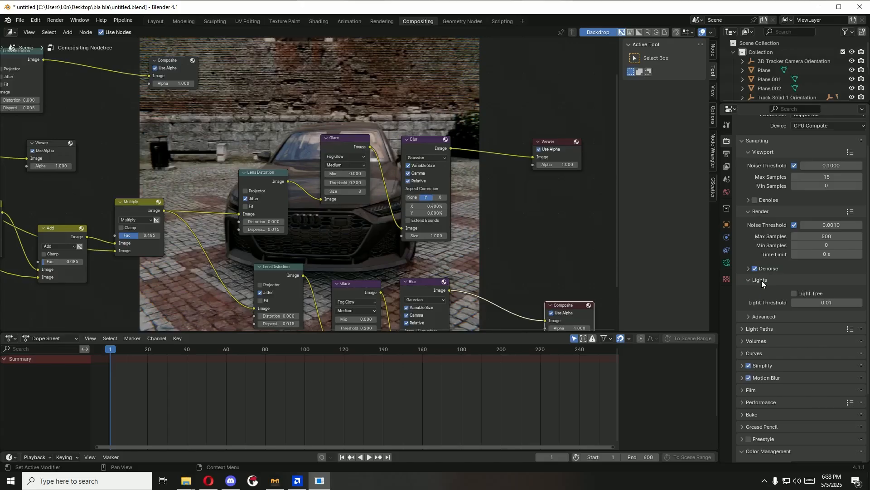
pyautogui.scroll(-1, 764, 279)
pyautogui.scroll(-1, 782, 278)
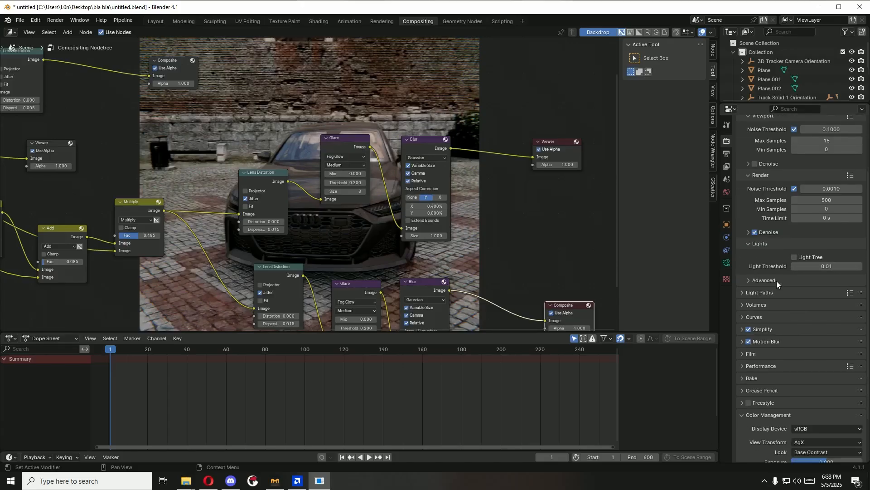
pyautogui.scroll(-1, 777, 284)
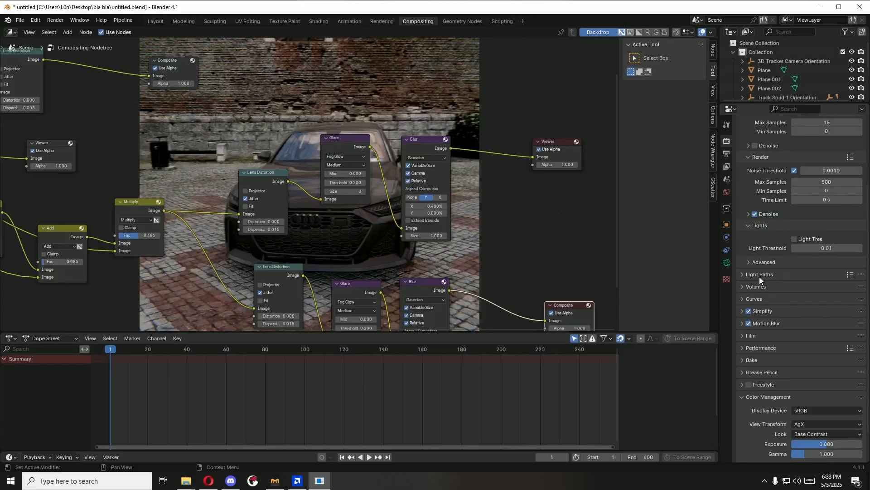
pyautogui.scroll(-1, 760, 277)
pyautogui.click(749, 257)
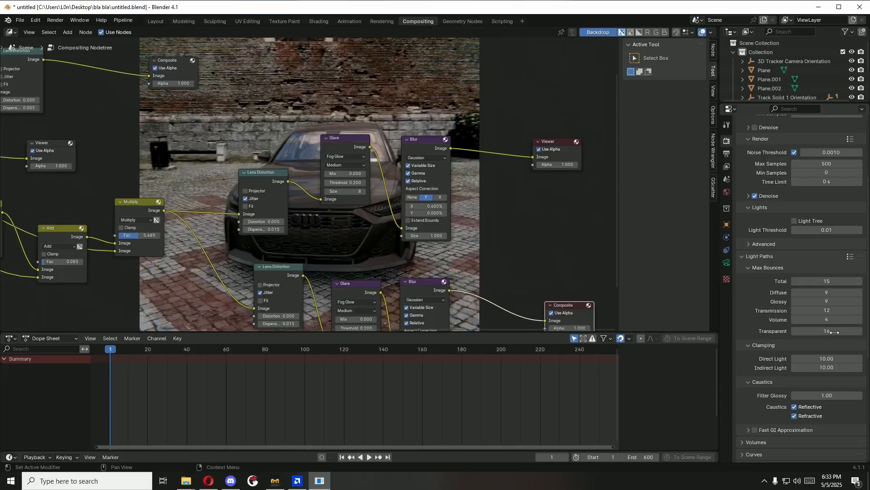
pyautogui.click(846, 257)
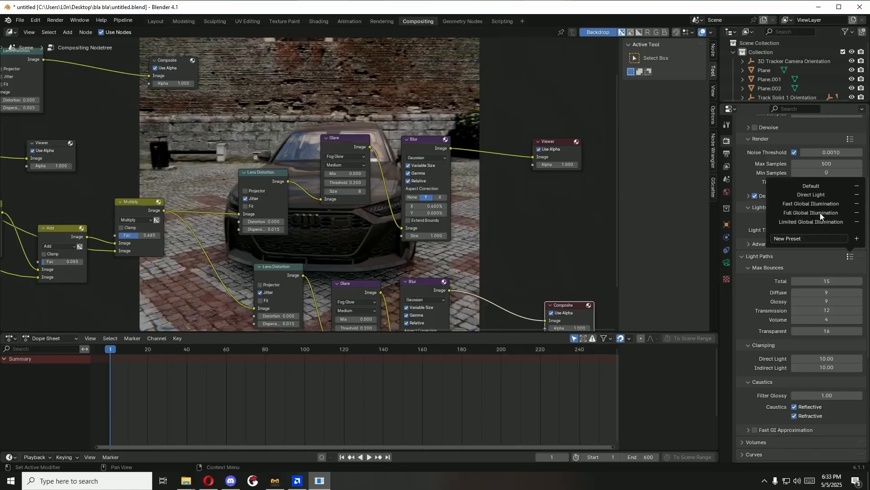
pyautogui.click(811, 213)
# Step: Render frame 1, inspect the composited car image up close, and close the render window
pyautogui.press('F12')
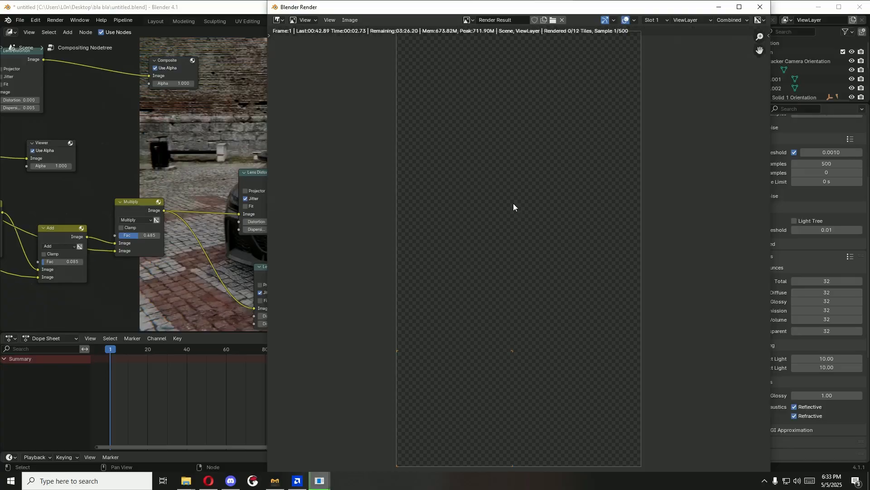
pyautogui.scroll(1, 538, 227)
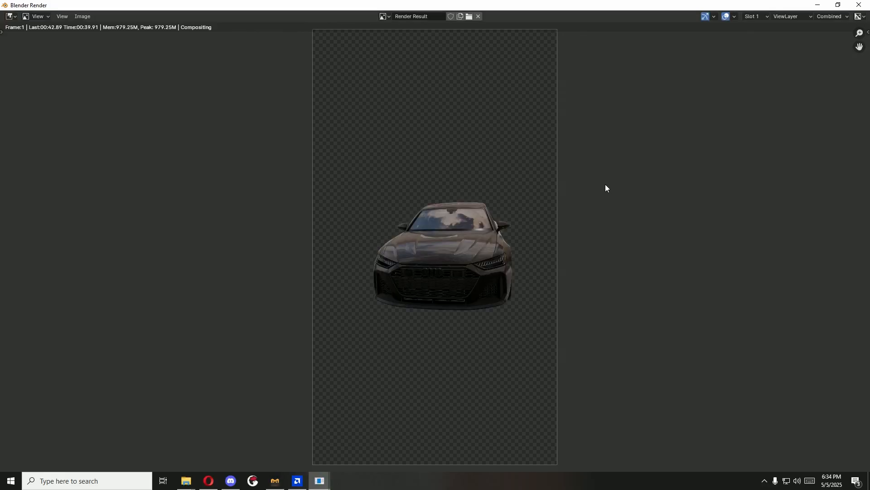
pyautogui.scroll(2, 534, 241)
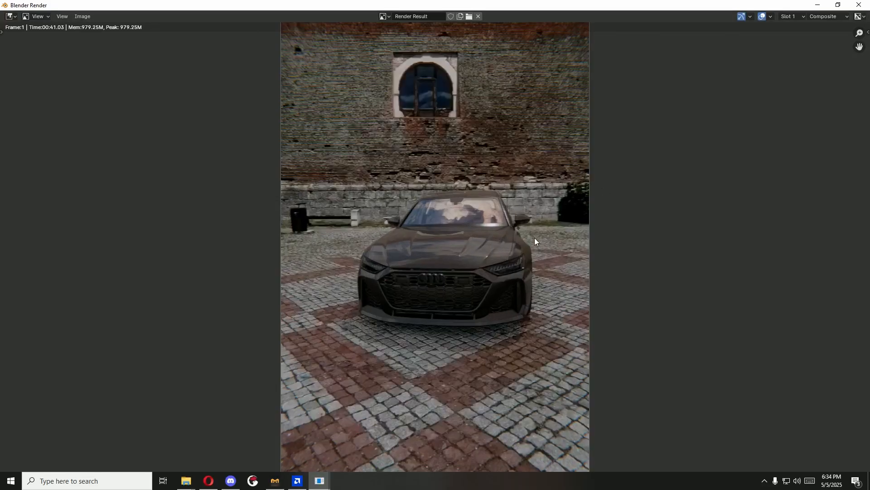
pyautogui.scroll(-1, 591, 185)
pyautogui.click(859, 4)
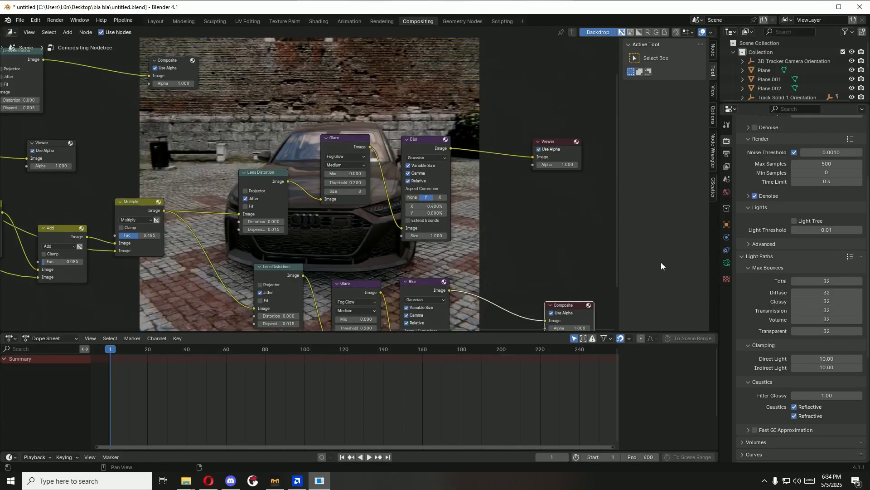
# Step: Expand the Simplify settings and set the render texture limit to No Limit
pyautogui.scroll(-5, 756, 309)
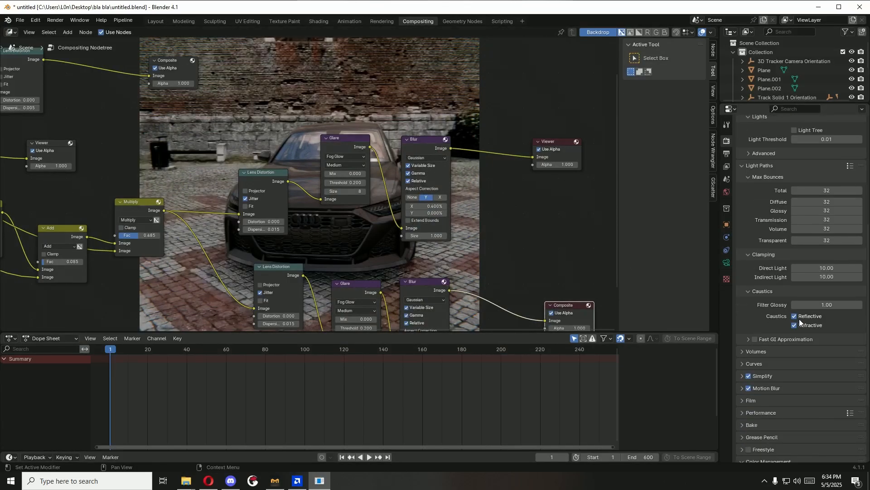
pyautogui.scroll(-2, 775, 323)
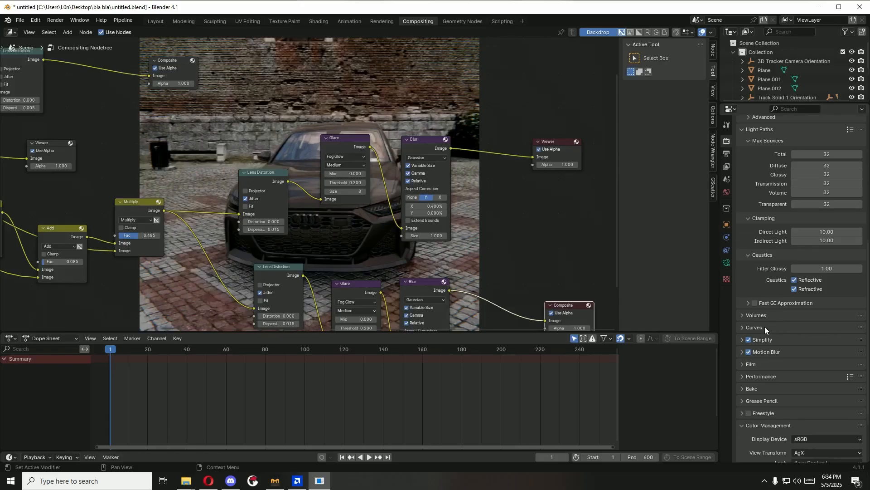
pyautogui.click(742, 340)
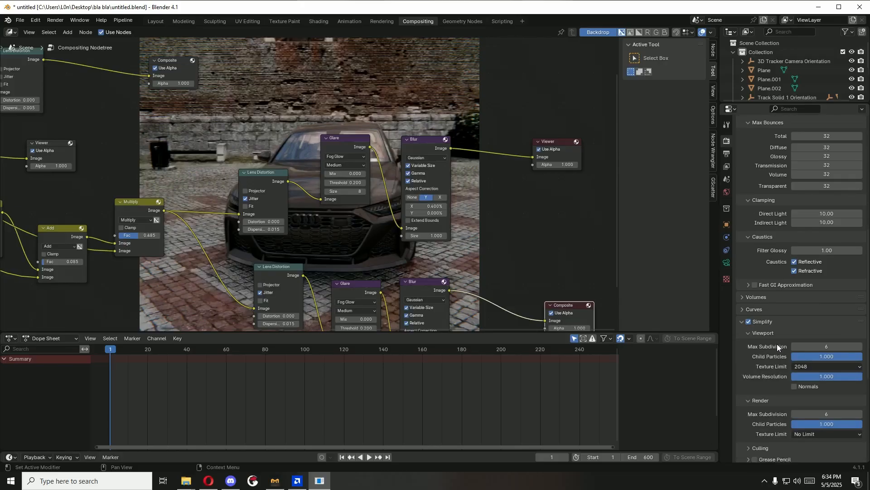
pyautogui.scroll(-2, 777, 344)
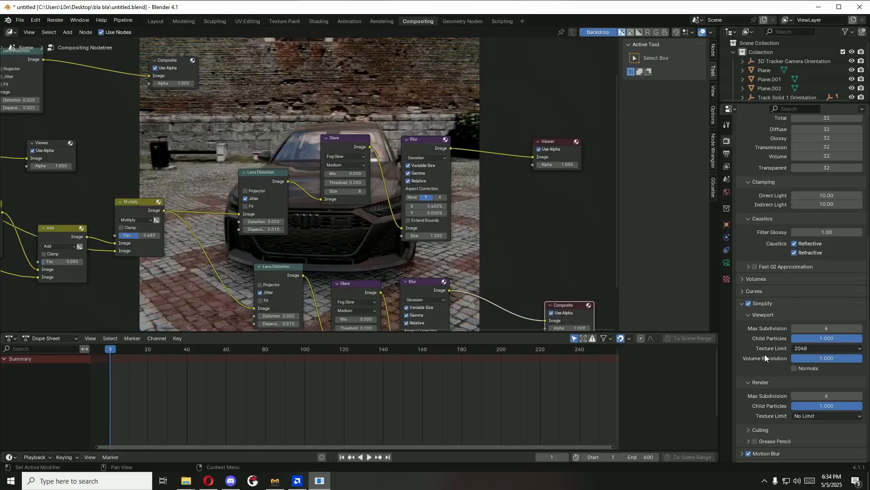
pyautogui.scroll(-2, 764, 355)
pyautogui.click(807, 380)
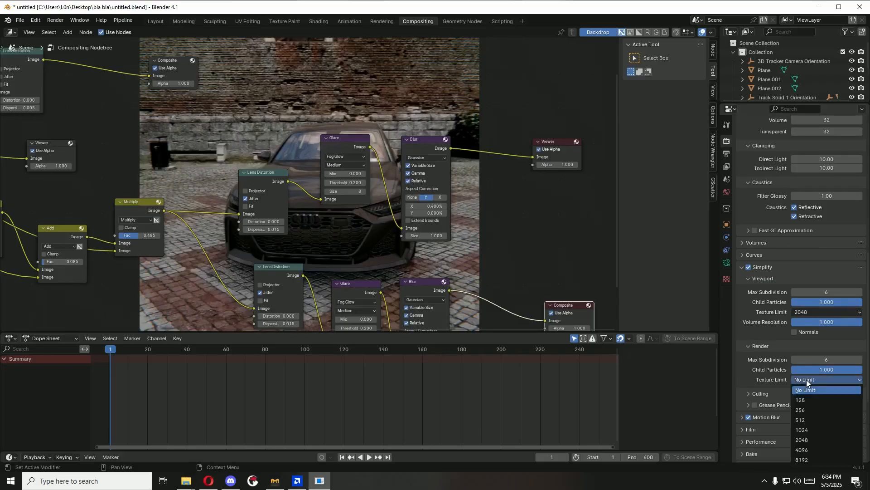
pyautogui.click(813, 392)
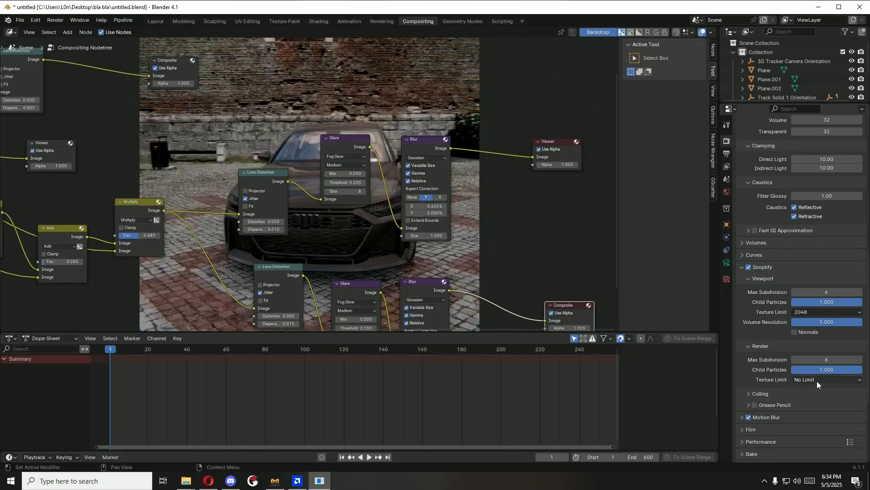
pyautogui.click(817, 381)
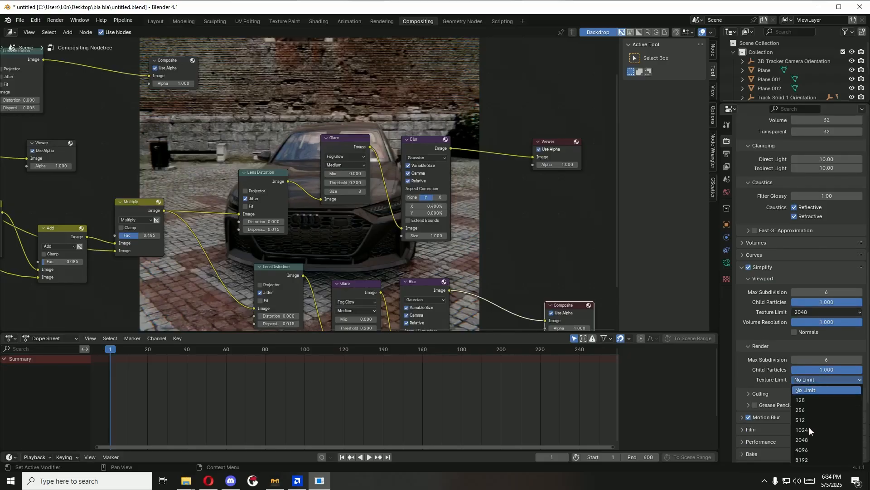
pyautogui.click(769, 370)
# Step: Expand the Motion Blur render settings and review the shutter options
pyautogui.scroll(-5, 769, 369)
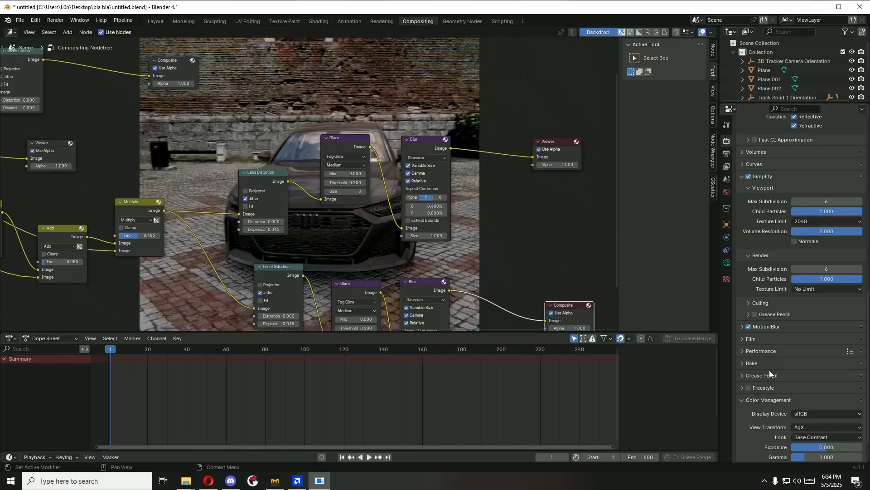
pyautogui.click(753, 327)
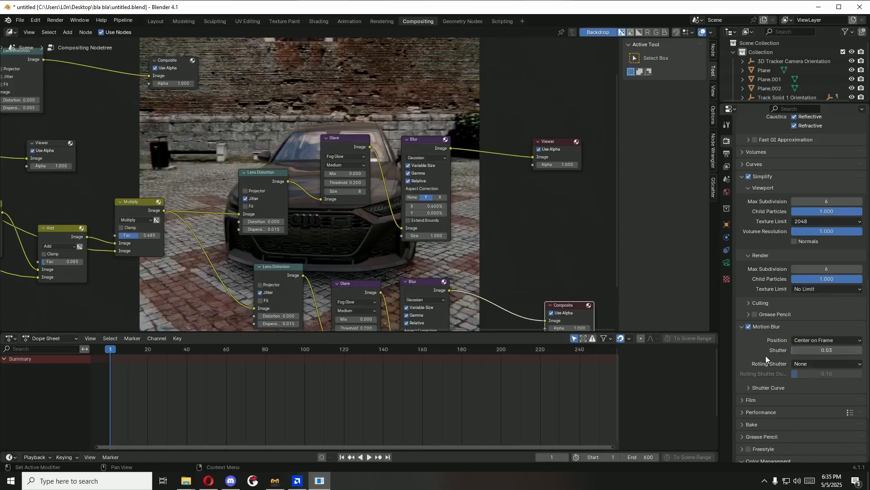
pyautogui.scroll(-2, 766, 355)
pyautogui.scroll(-1, 765, 355)
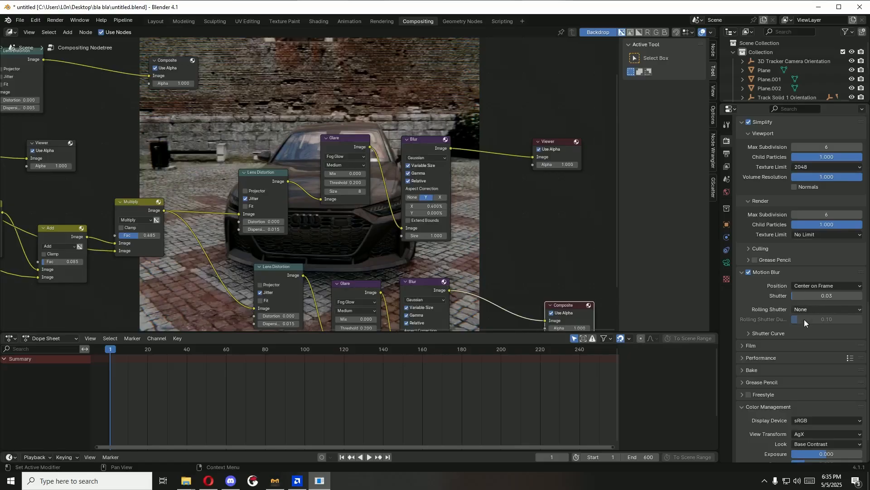
pyautogui.scroll(-1, 779, 344)
pyautogui.scroll(-2, 773, 363)
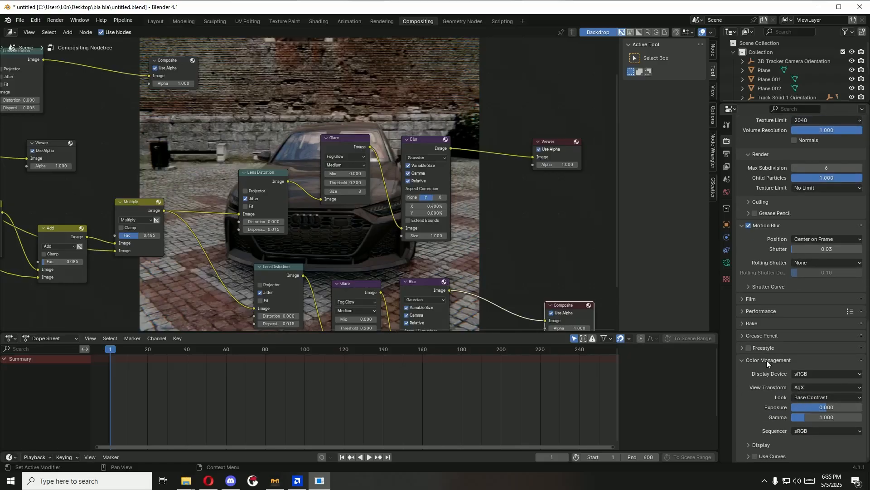
# Step: Expand the Performance and Film render settings and review the tiling, persistent data and transparency options
pyautogui.click(752, 311)
pyautogui.scroll(-2, 753, 358)
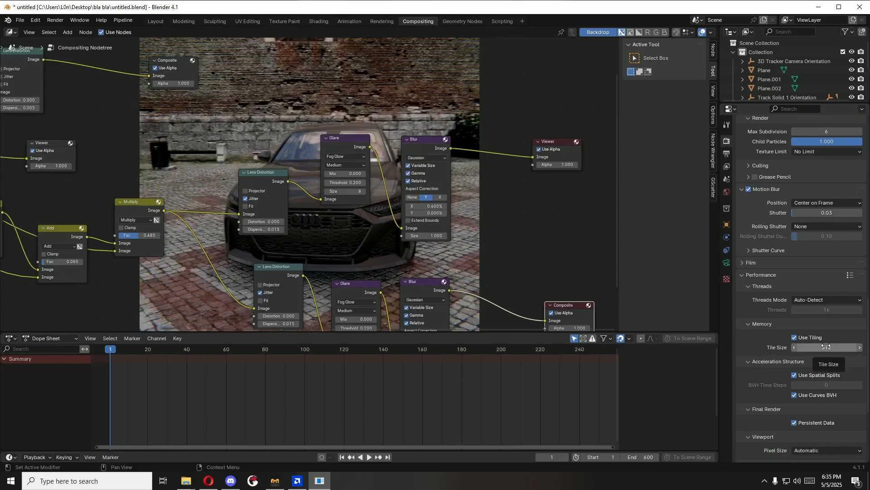
pyautogui.click(753, 263)
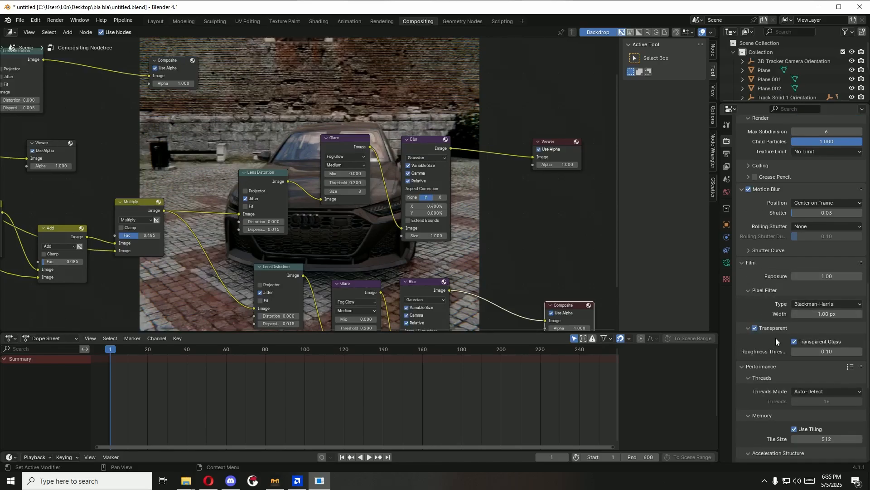
pyautogui.scroll(-6, 774, 322)
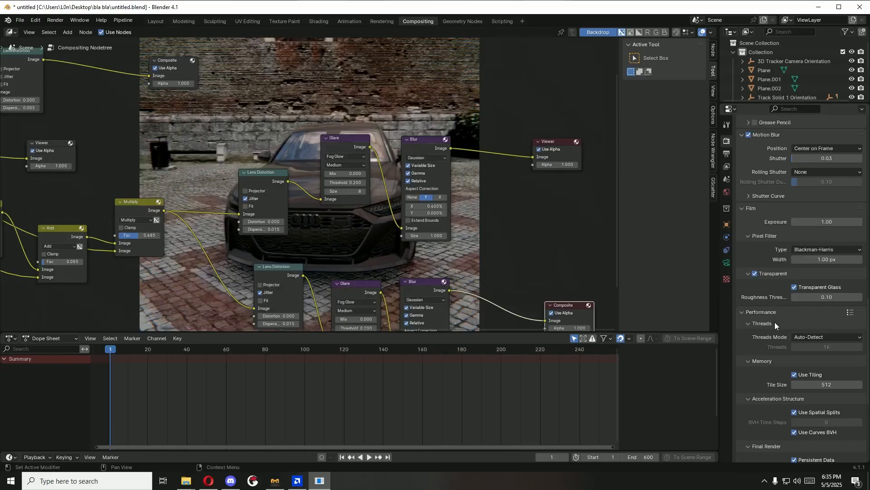
pyautogui.scroll(-3, 766, 355)
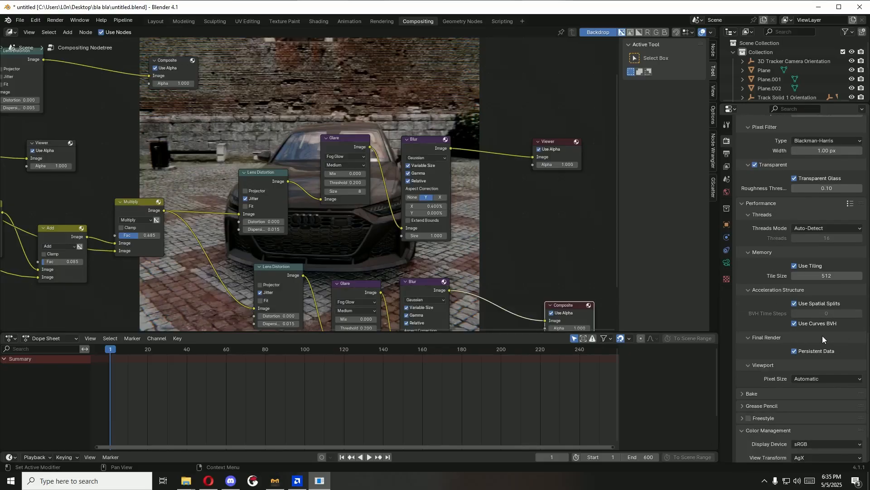
pyautogui.scroll(20, 777, 347)
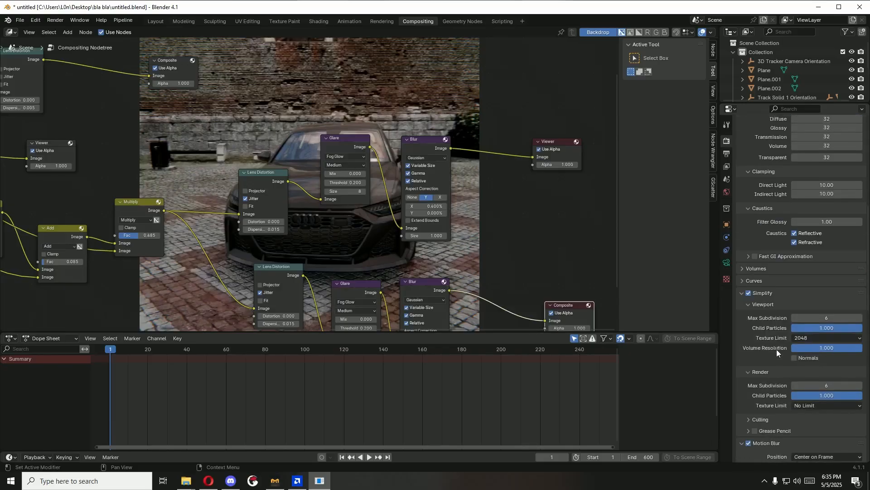
pyautogui.scroll(10, 776, 349)
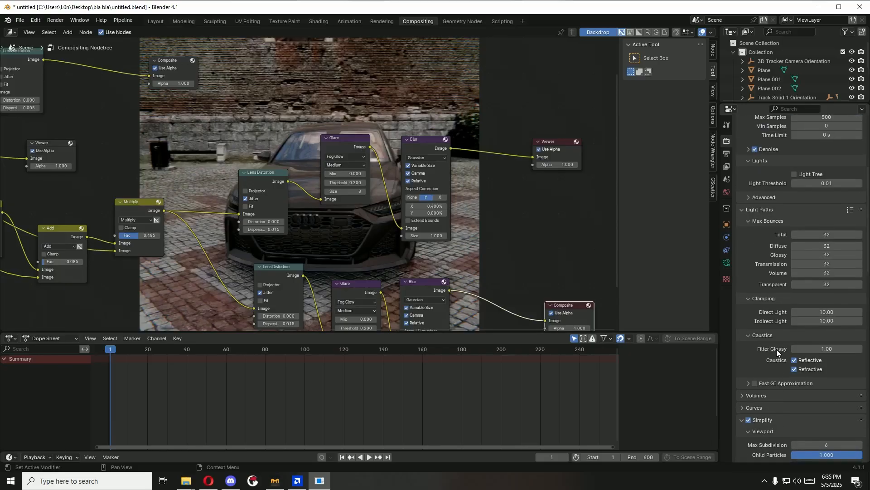
# Step: Switch to the Layout workspace and select the cobblestone ground plane to bring up its material nodes
pyautogui.click(160, 21)
pyautogui.moveTo(436, 245); pyautogui.dragTo(356, 303, button='middle')
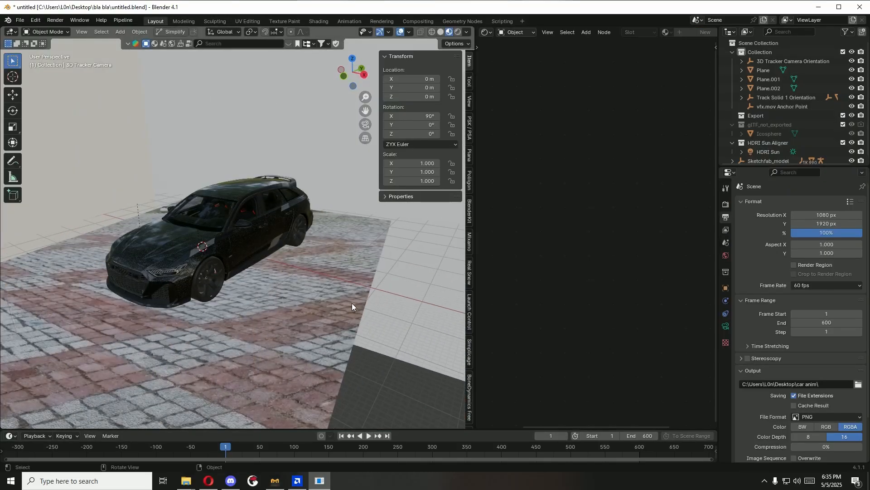
pyautogui.click(352, 302)
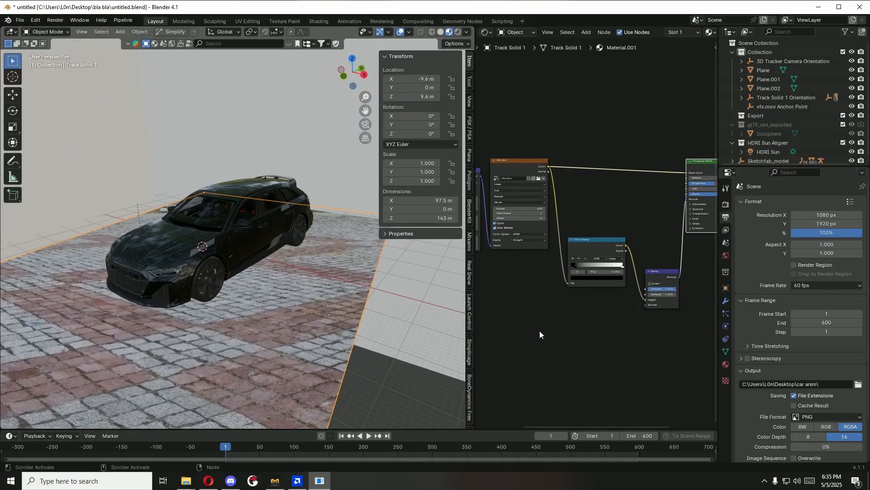
pyautogui.moveTo(540, 335); pyautogui.dragTo(600, 351, button='middle')
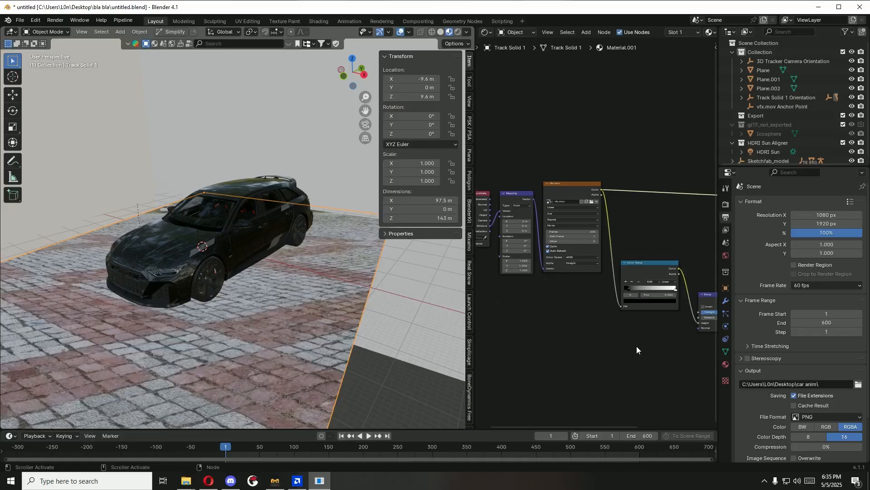
# Step: Examine the ground plane and its material chain from the vfx.mov texture through Color Ramp and Bump to the Principled BSDF
pyautogui.scroll(2, 636, 346)
pyautogui.moveTo(281, 306); pyautogui.dragTo(314, 322, button='middle')
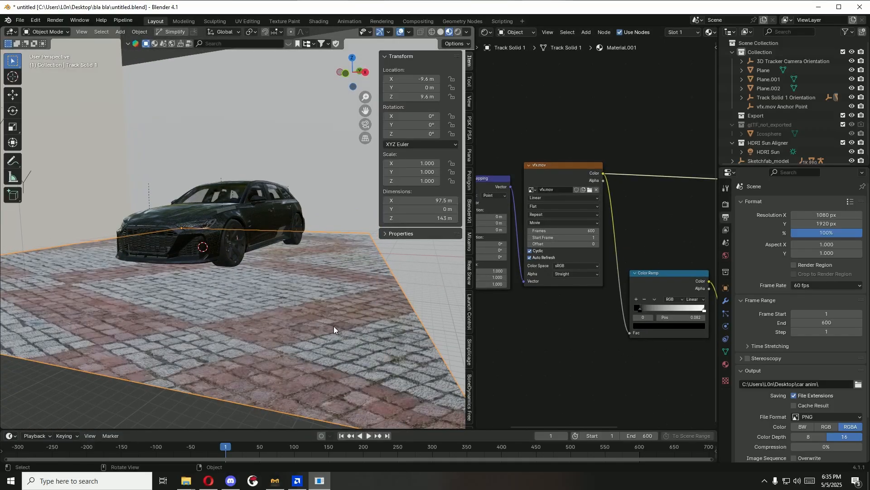
pyautogui.moveTo(522, 320); pyautogui.dragTo(537, 334, button='middle')
pyautogui.scroll(-2, 537, 334)
pyautogui.scroll(-2, 589, 323)
pyautogui.moveTo(600, 329)
pyautogui.mouseDown(button='middle')
pyautogui.moveTo(539, 318)
pyautogui.moveTo(527, 333)
pyautogui.moveTo(498, 335)
pyautogui.mouseUp(button='middle')
pyautogui.scroll(4, 573, 358)
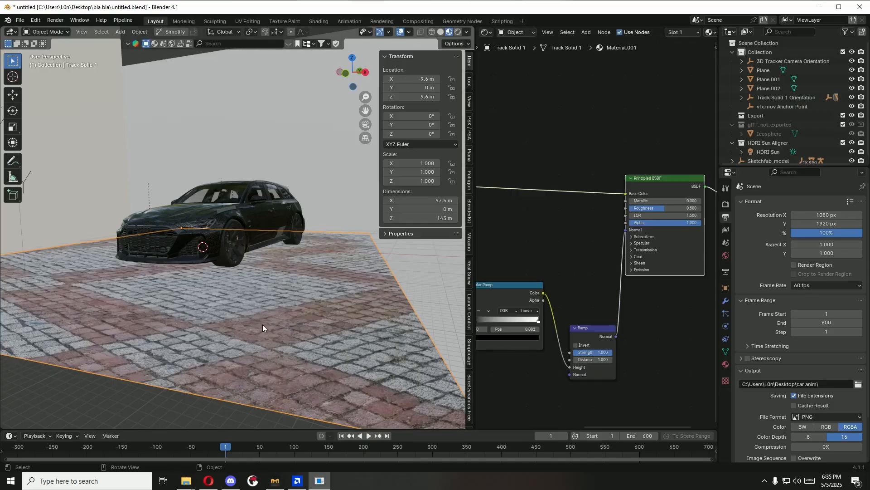
pyautogui.moveTo(258, 361); pyautogui.dragTo(244, 353, button='middle')
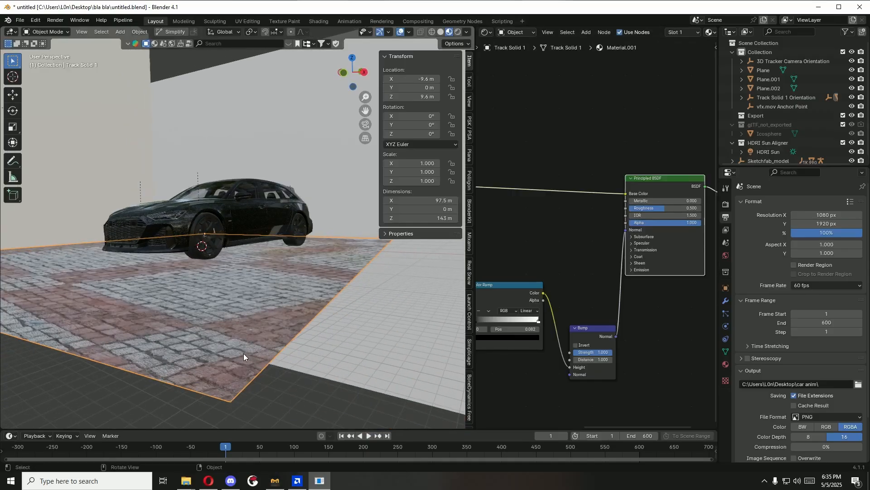
pyautogui.scroll(1, 238, 356)
pyautogui.moveTo(224, 357); pyautogui.dragTo(217, 358, button='middle')
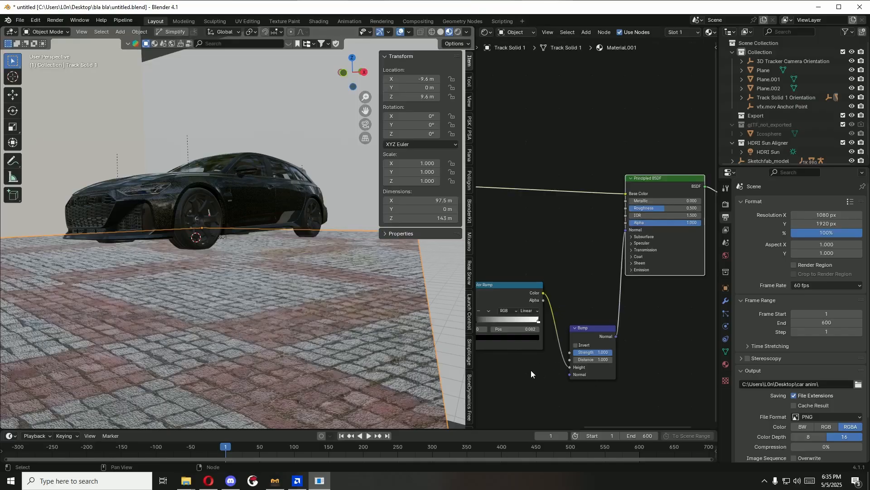
pyautogui.moveTo(531, 370); pyautogui.dragTo(507, 351, button='middle')
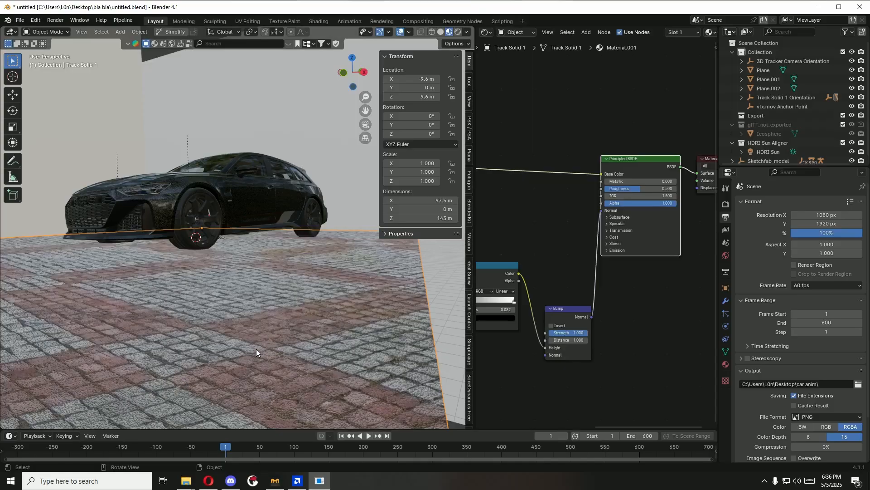
# Step: Show the ground plane's UVProject modifier and review how the video texture feeds its material's base color and bump
pyautogui.click(725, 302)
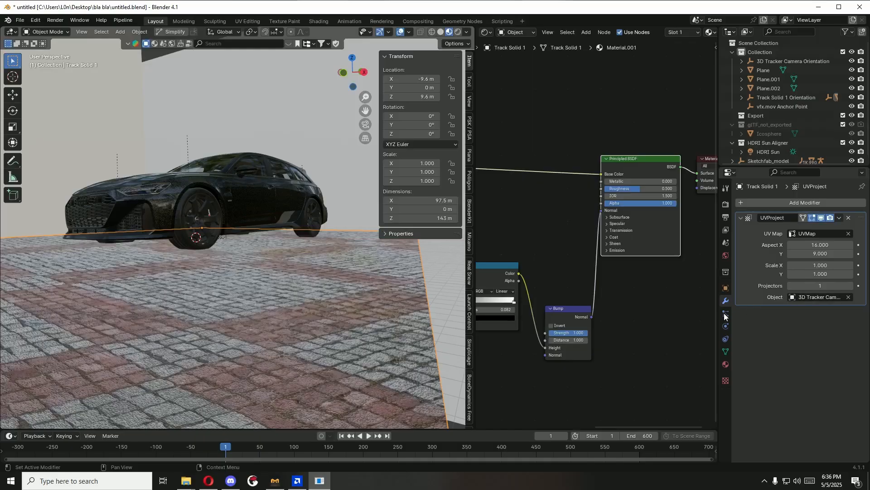
pyautogui.moveTo(602, 340); pyautogui.dragTo(617, 325, button='middle')
pyautogui.moveTo(532, 329); pyautogui.dragTo(624, 341, button='middle')
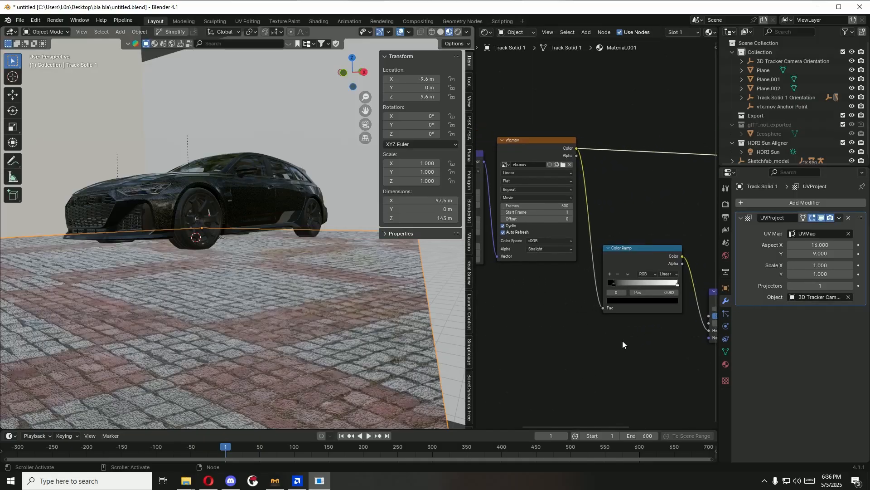
pyautogui.moveTo(548, 341); pyautogui.dragTo(651, 361, button='middle')
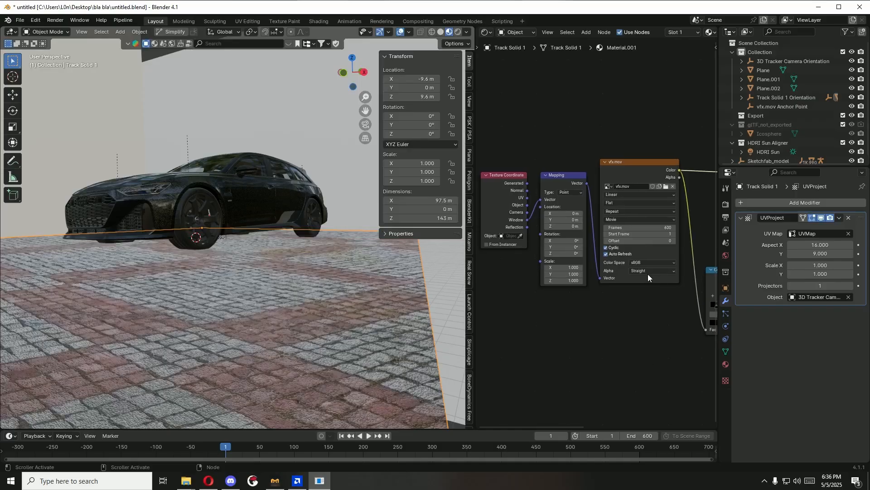
pyautogui.moveTo(683, 311); pyautogui.dragTo(548, 281, button='middle')
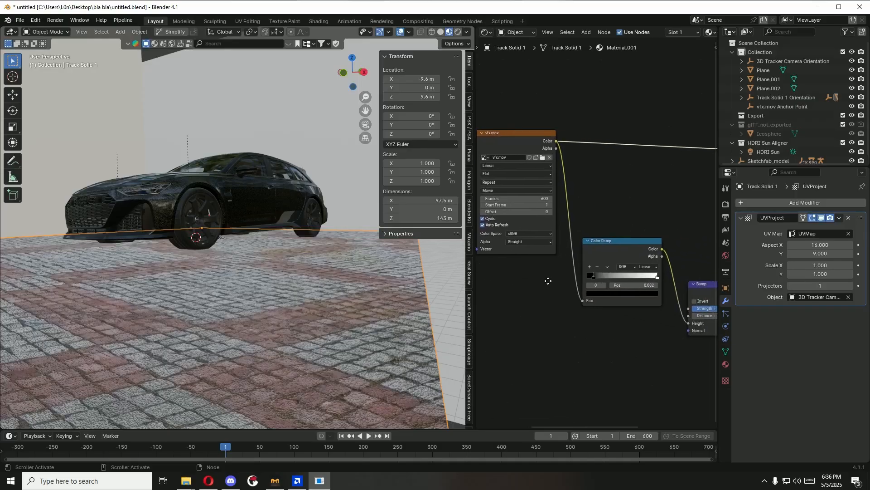
pyautogui.moveTo(597, 311); pyautogui.dragTo(574, 304, button='middle')
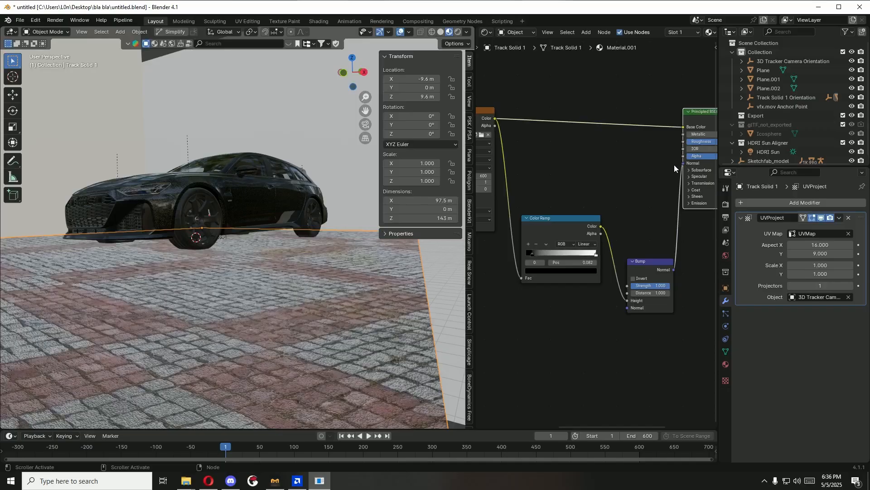
pyautogui.moveTo(666, 191); pyautogui.dragTo(682, 220, button='middle')
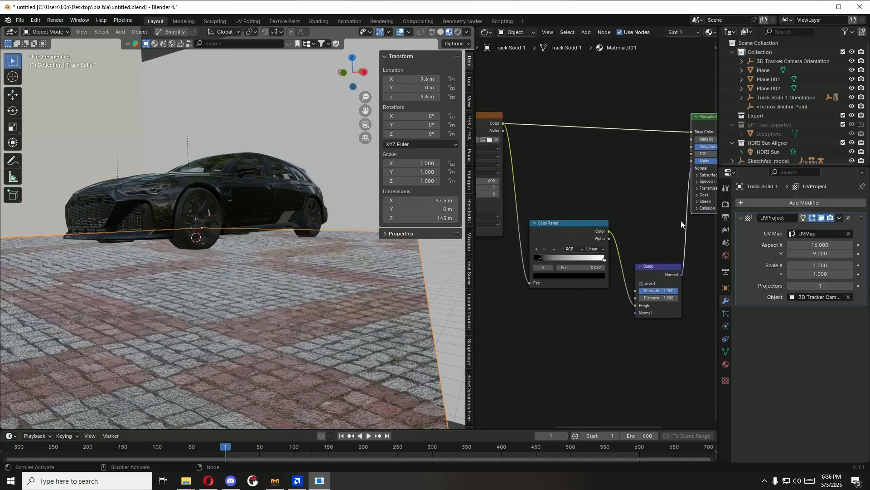
# Step: Preview the Color Ramp's color output on the ground plane and look through the camera
pyautogui.click(570, 224)
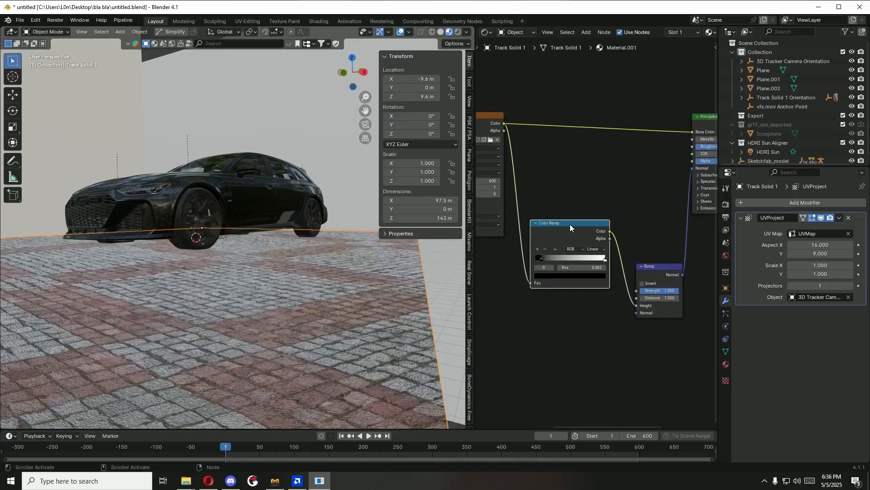
pyautogui.keyDown('ctrl'); pyautogui.keyDown('shift'); pyautogui.doubleClick(570, 224); pyautogui.keyUp('shift'); pyautogui.keyUp('ctrl')
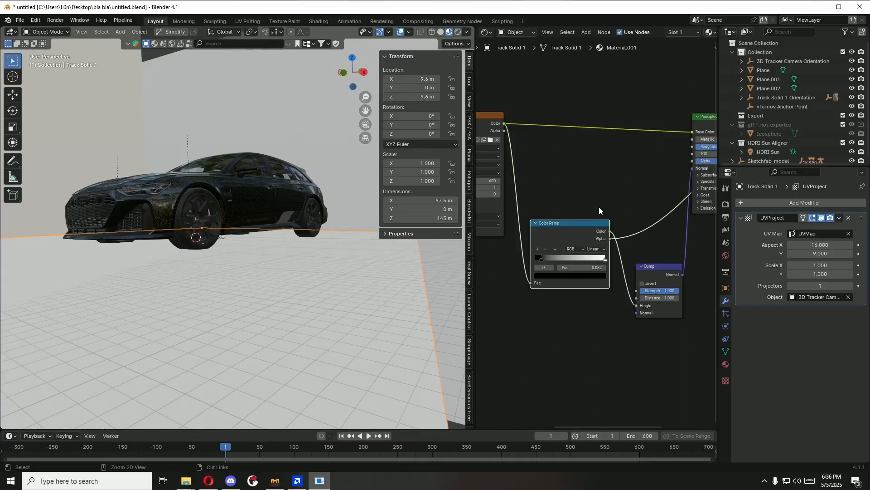
pyautogui.keyDown('ctrl'); pyautogui.keyDown('shift'); pyautogui.click(568, 222); pyautogui.keyUp('shift'); pyautogui.keyUp('ctrl')
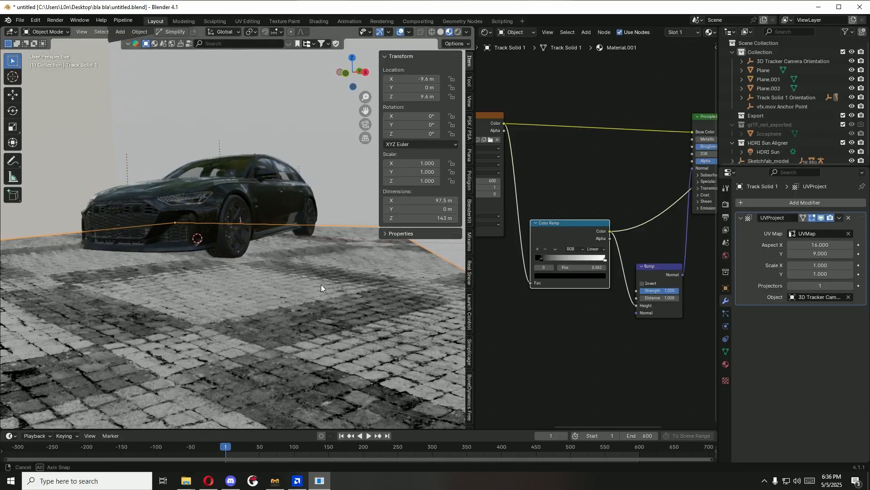
pyautogui.press('KP_0')
pyautogui.scroll(2, 322, 284)
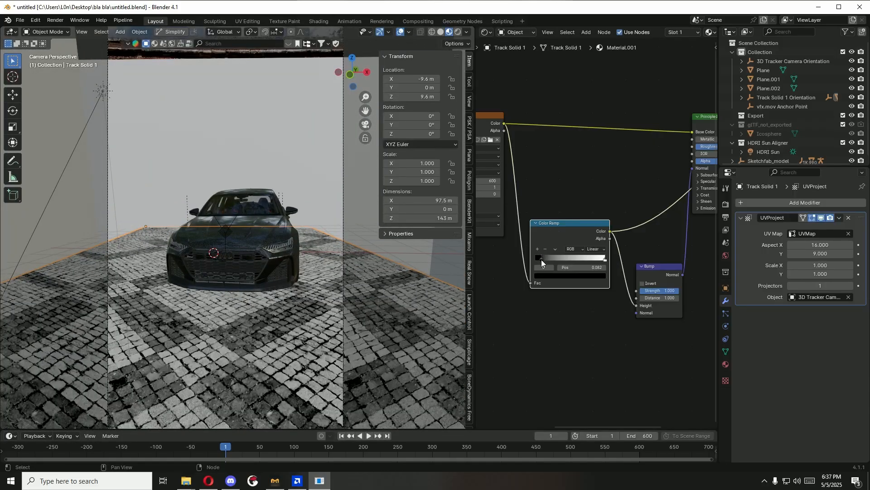
# Step: Adjust the Color Ramp's black stop by trial, ending at about position 0.164, to raise the ground's black-and-white contrast
pyautogui.moveTo(541, 259)
pyautogui.mouseDown()
pyautogui.moveTo(571, 257)
pyautogui.moveTo(546, 260)
pyautogui.mouseUp()
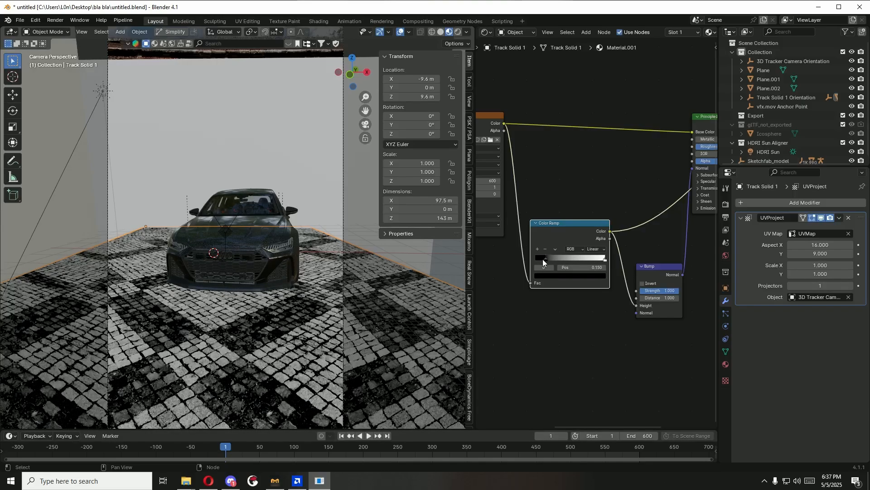
pyautogui.scroll(3, 257, 344)
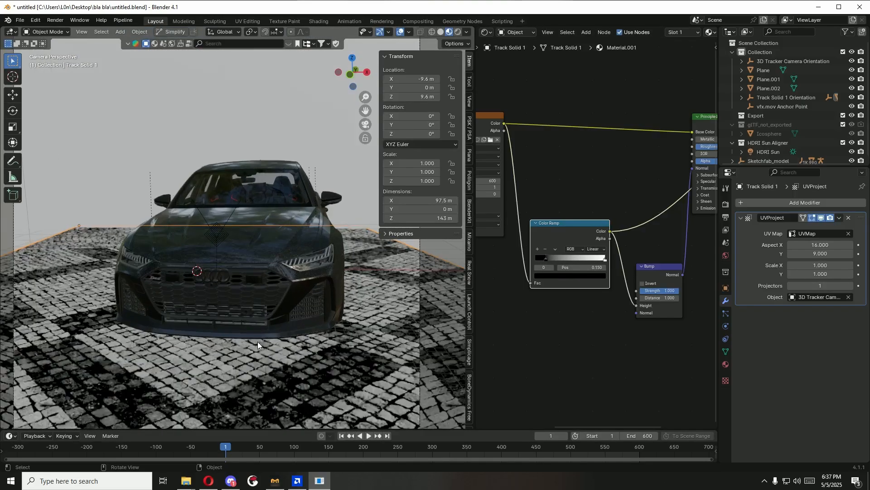
pyautogui.scroll(-1, 257, 345)
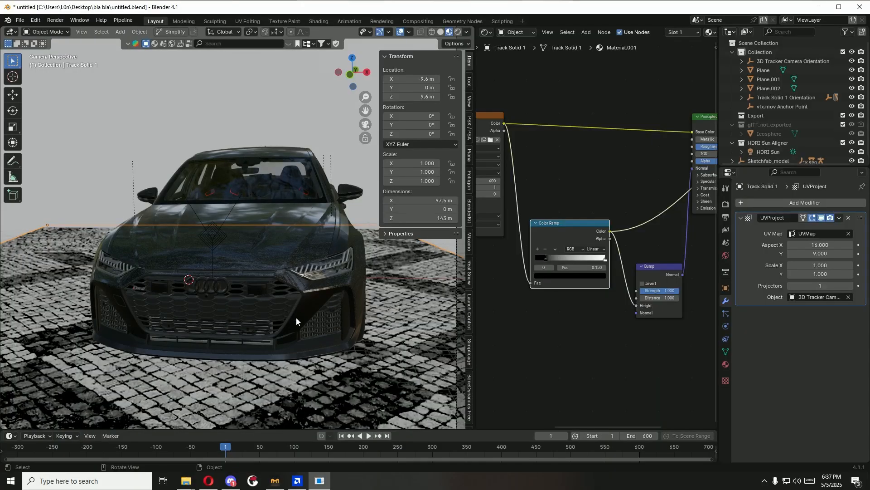
pyautogui.scroll(-2, 295, 320)
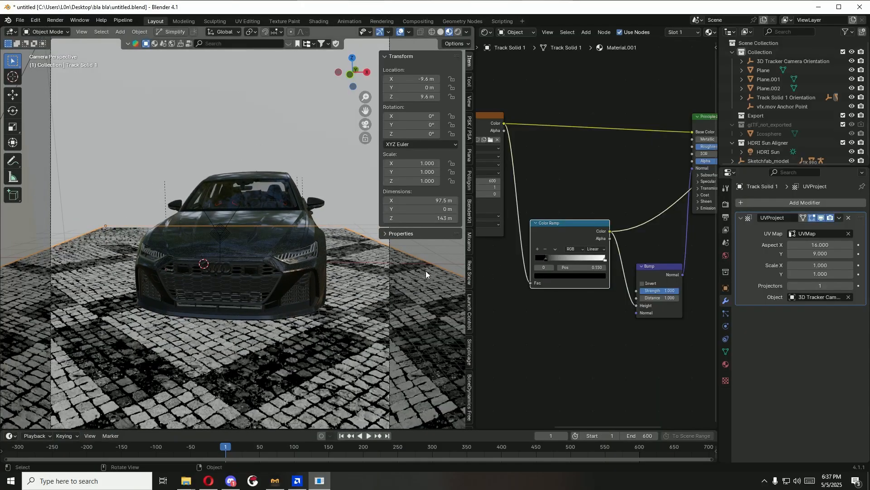
pyautogui.click(606, 259)
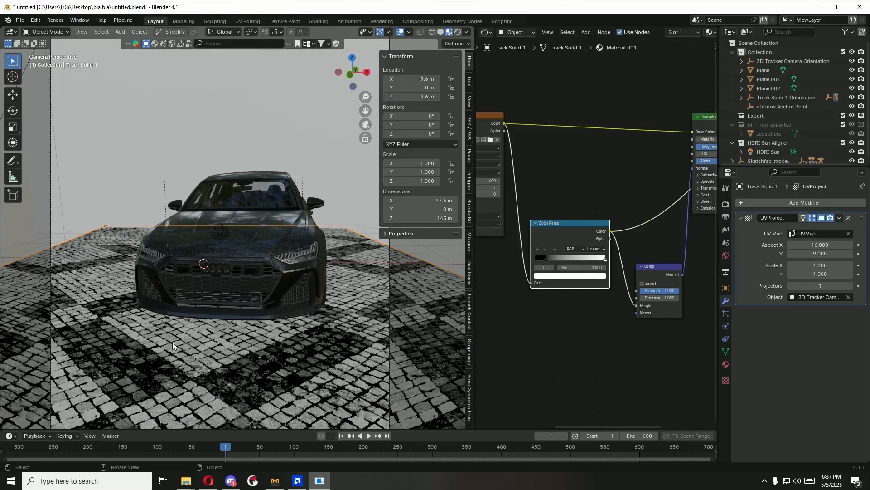
pyautogui.moveTo(537, 260)
pyautogui.mouseDown()
pyautogui.moveTo(559, 259)
pyautogui.moveTo(539, 266)
pyautogui.mouseUp()
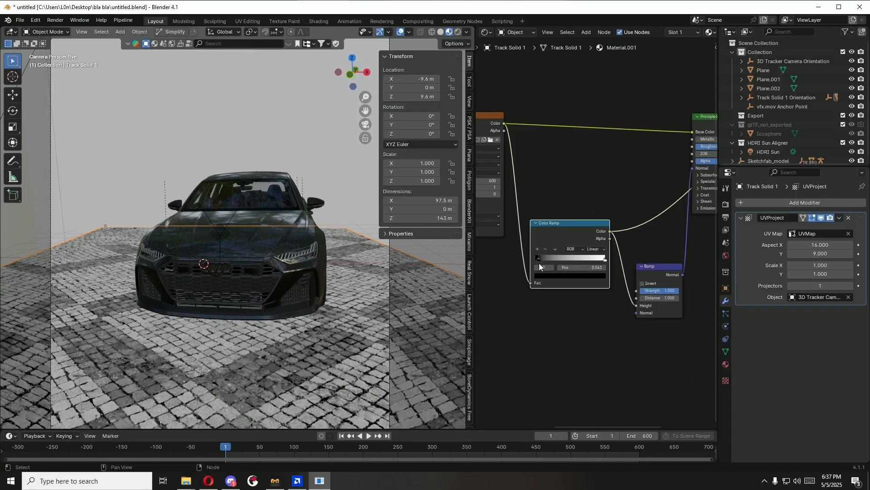
pyautogui.moveTo(540, 266); pyautogui.dragTo(548, 264)
pyautogui.moveTo(598, 315); pyautogui.dragTo(508, 306, button='middle')
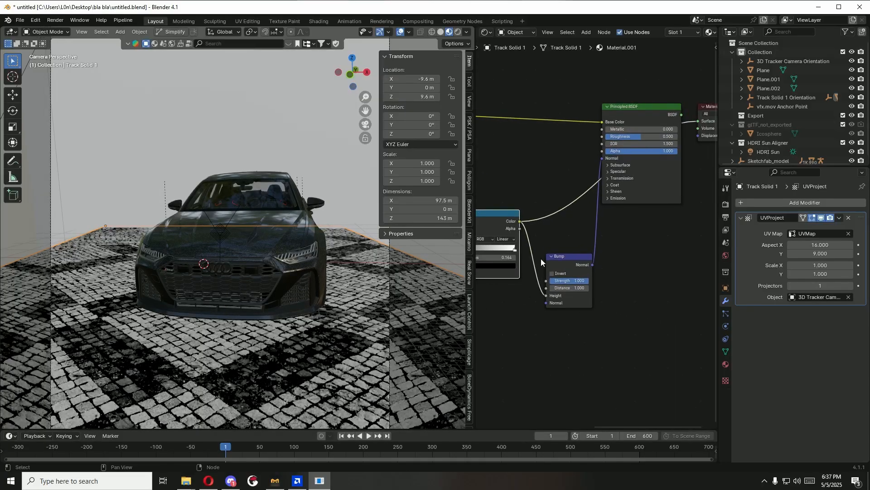
# Step: Reconnect the Principled BSDF's output to the Material Output's Surface to restore the ground plane's full material
pyautogui.moveTo(640, 239); pyautogui.dragTo(577, 260, button='middle')
pyautogui.moveTo(618, 135); pyautogui.dragTo(633, 142)
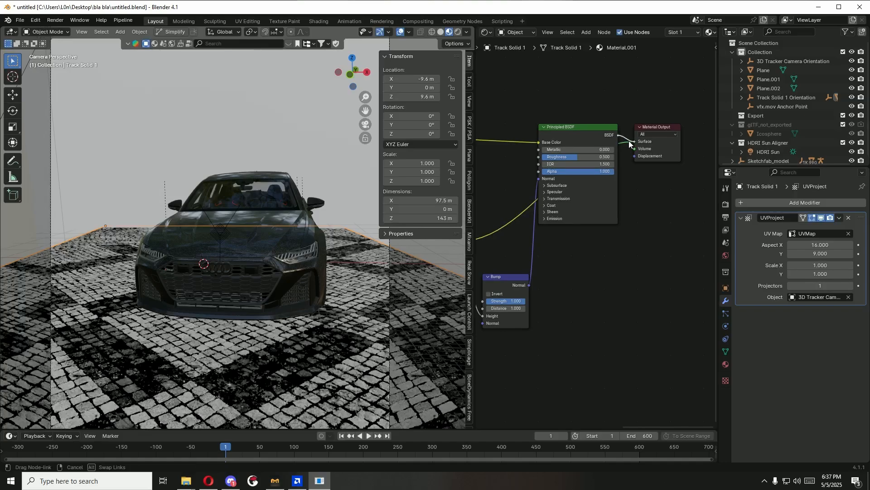
pyautogui.moveTo(591, 292); pyautogui.dragTo(616, 284, button='middle')
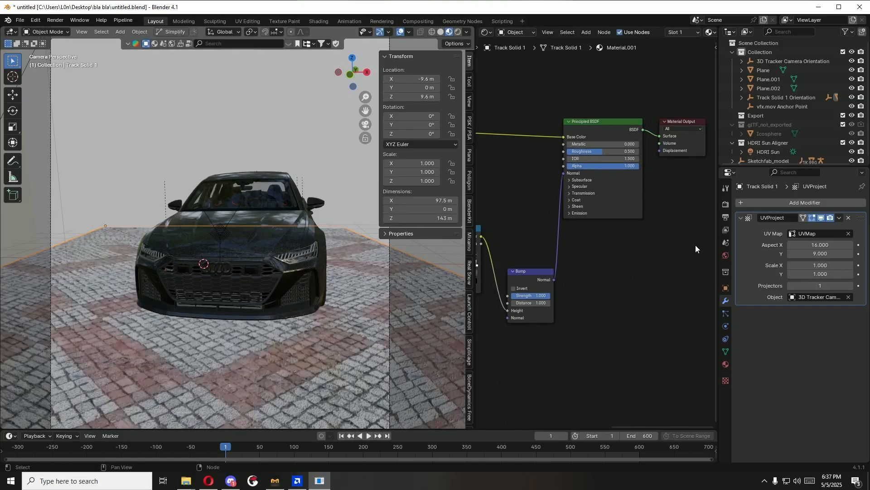
# Step: Review the Cycles render settings from sampling and light paths through simplify to performance, and glance at the ground plane's material settings
pyautogui.click(726, 204)
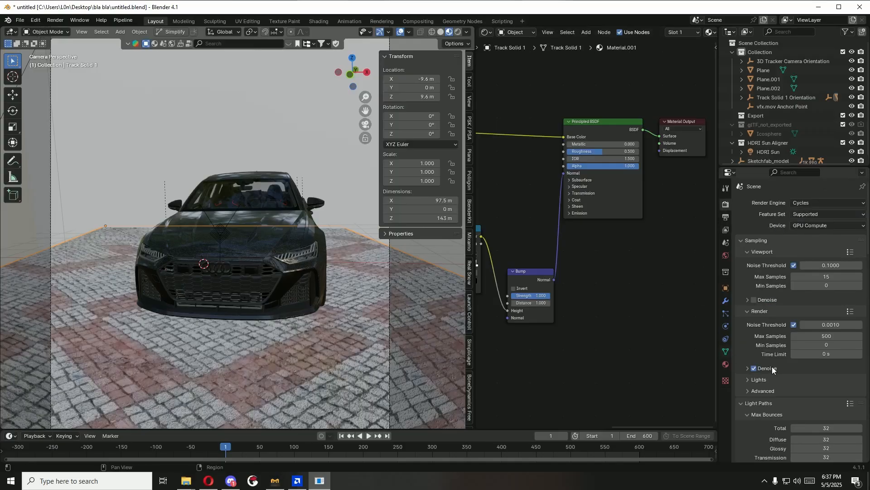
pyautogui.scroll(-3, 766, 360)
pyautogui.scroll(-20, 765, 360)
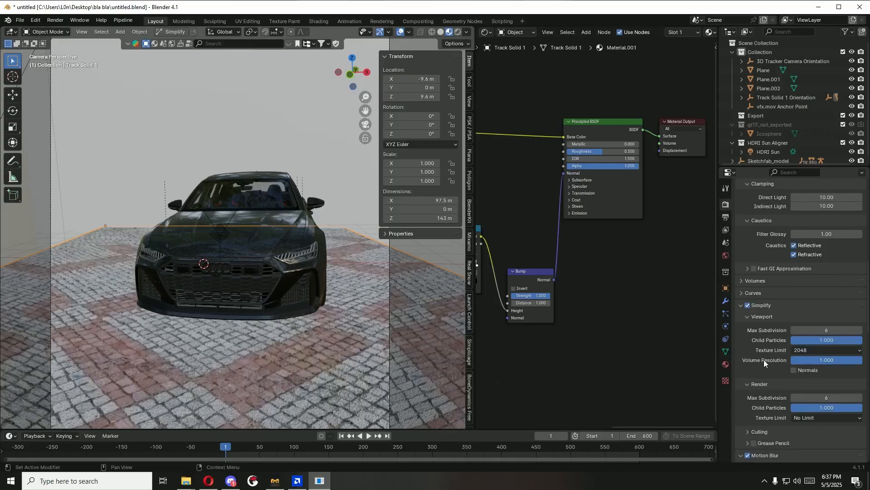
pyautogui.scroll(-10, 764, 360)
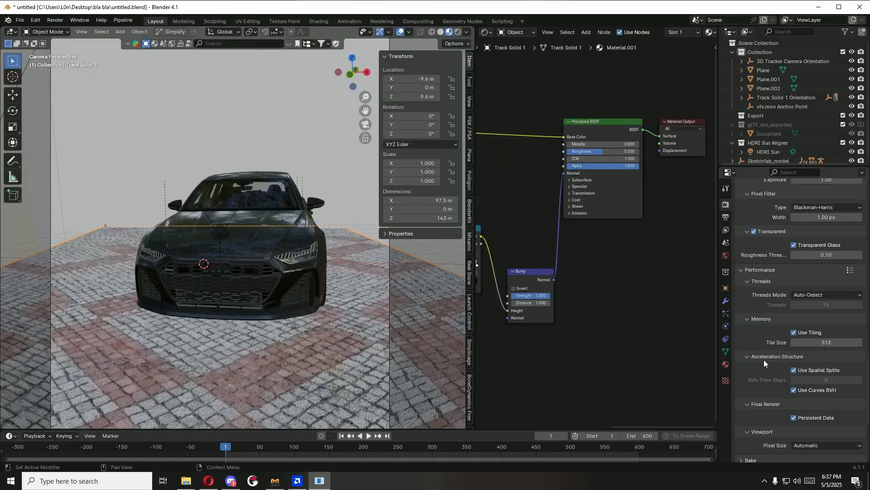
pyautogui.scroll(13, 765, 361)
pyautogui.scroll(20, 763, 360)
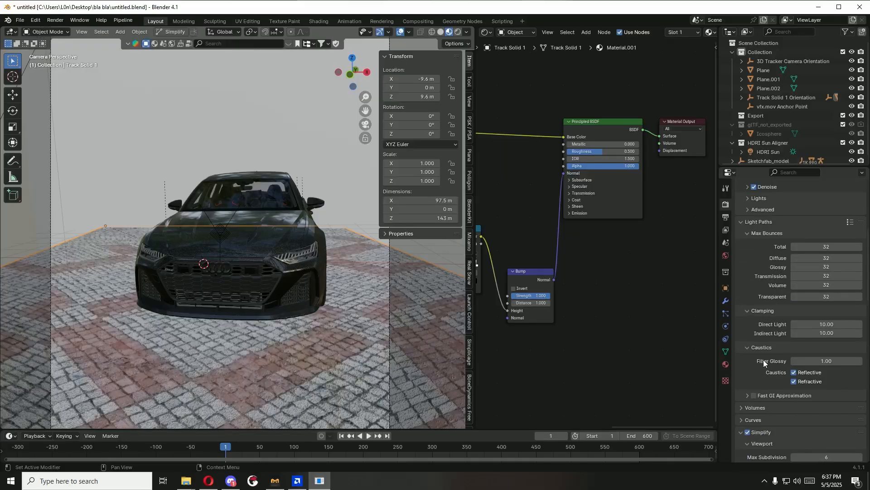
pyautogui.scroll(1, 763, 359)
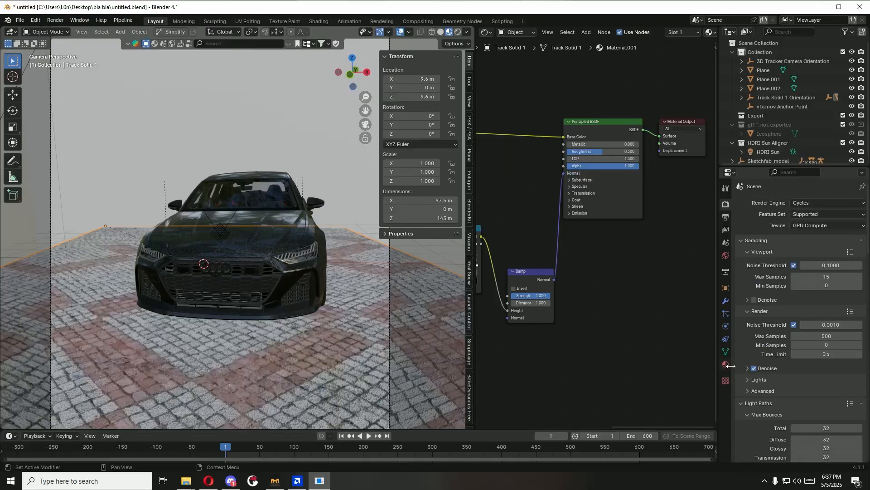
pyautogui.click(726, 364)
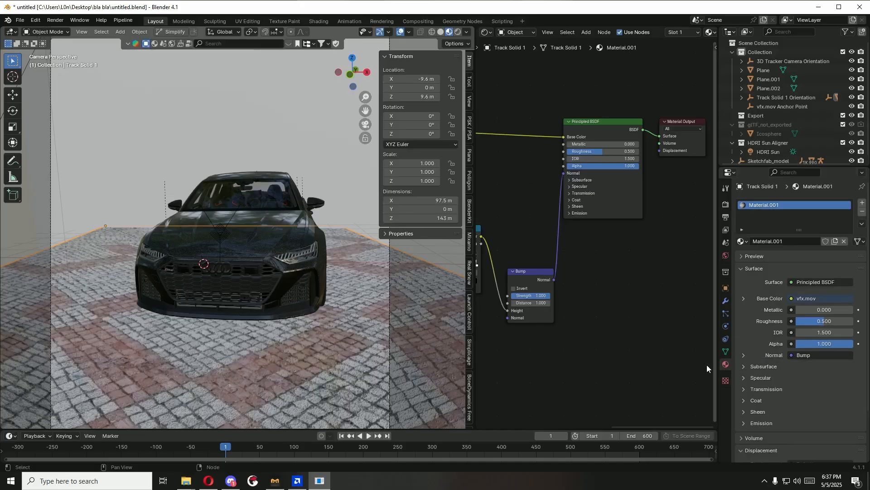
pyautogui.click(725, 205)
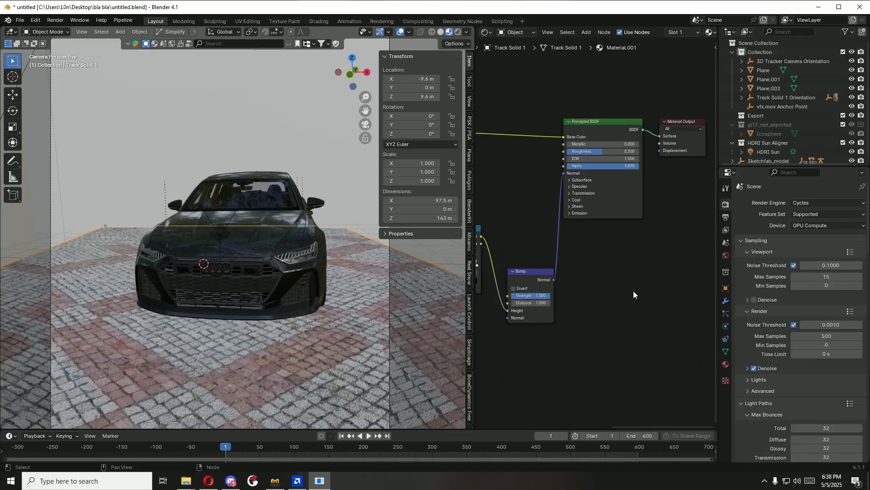
# Step: Switch to the browser, inspect the Urus Absolut car model on Sketchfab from several sides, and return to Blender
pyautogui.moveTo(303, 322); pyautogui.dragTo(208, 328, button='middle')
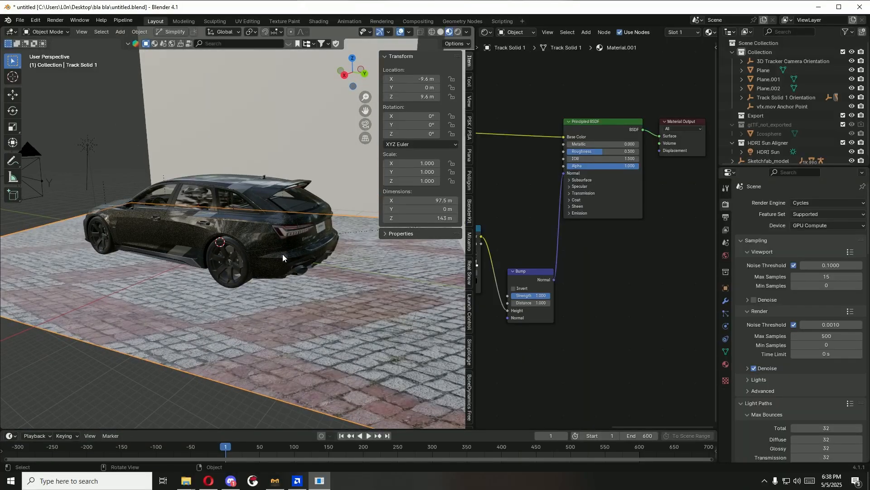
pyautogui.click(208, 480)
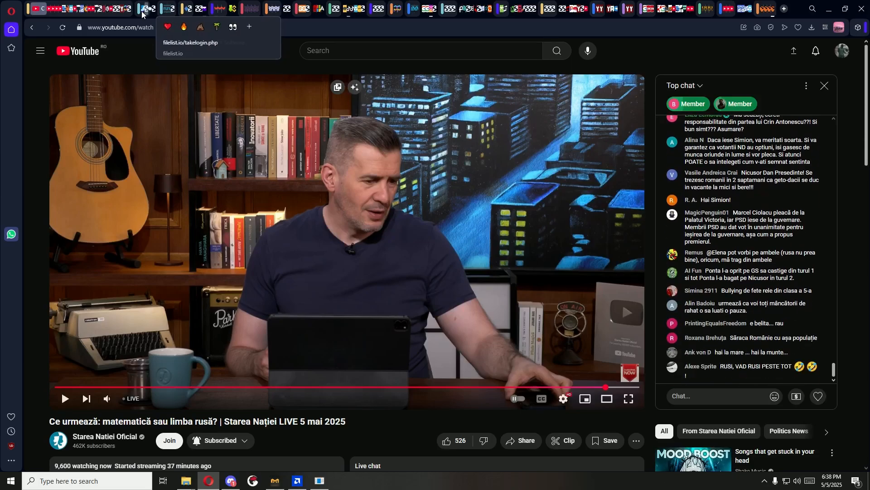
pyautogui.click(72, 12)
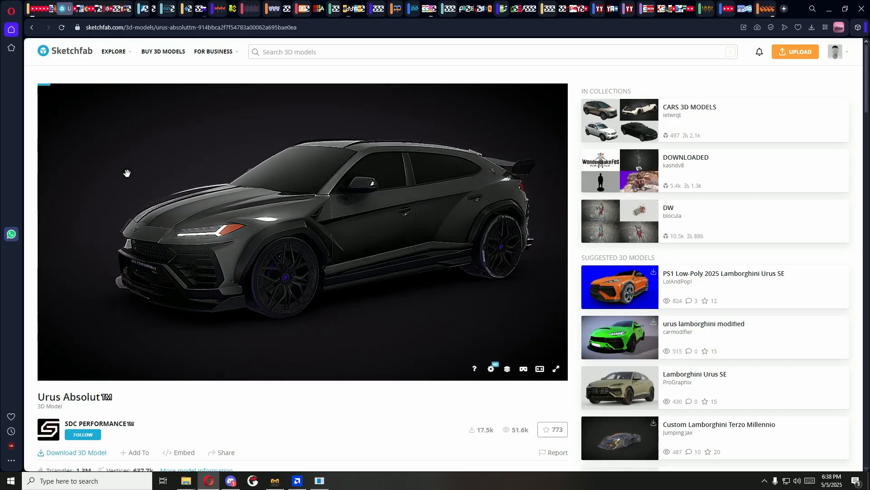
pyautogui.click(279, 57)
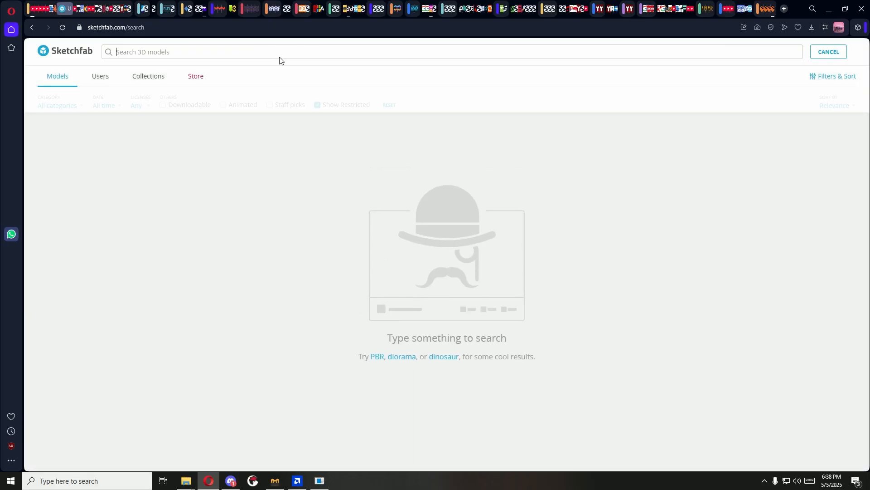
pyautogui.click(32, 28)
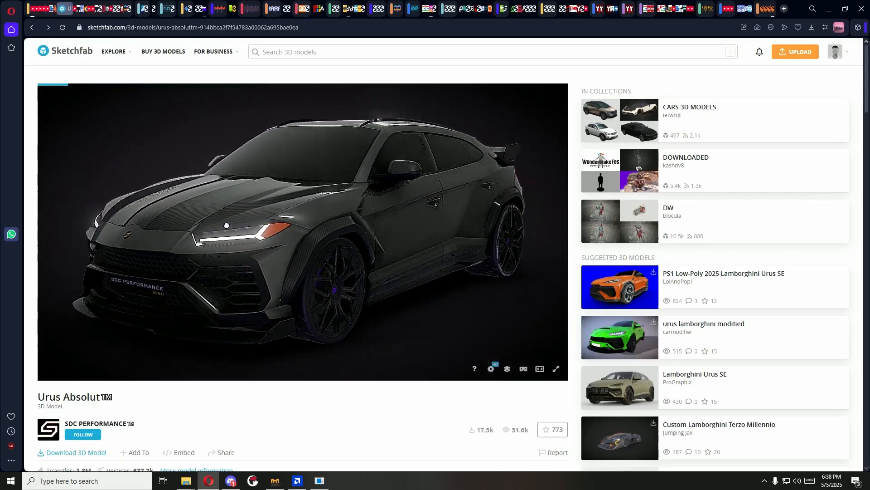
pyautogui.moveTo(227, 226); pyautogui.dragTo(176, 233)
pyautogui.moveTo(321, 219); pyautogui.dragTo(288, 216)
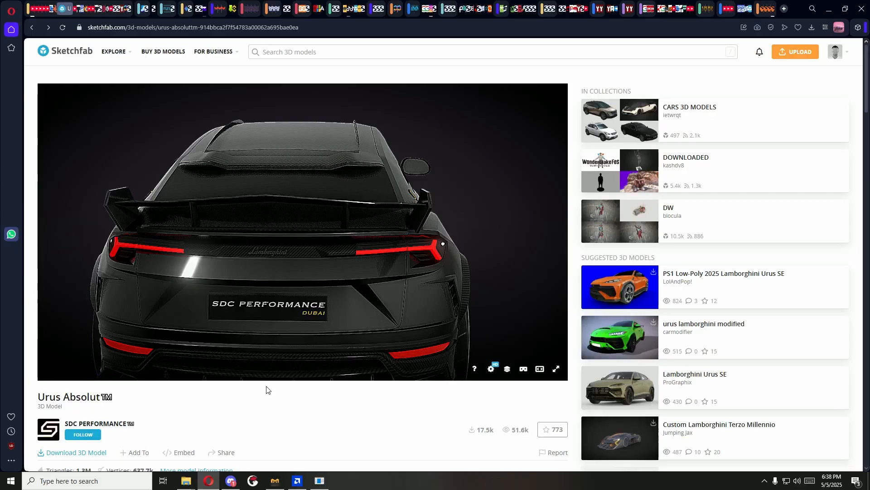
pyautogui.click(319, 481)
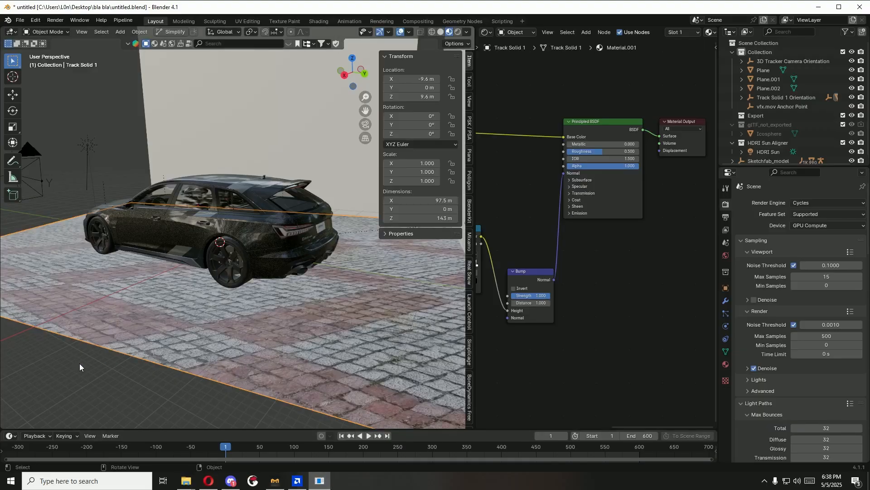
# Step: Select Plane.001 beside the car and examine the surrounding wall planes from several angles and through the camera
pyautogui.moveTo(80, 363); pyautogui.dragTo(219, 363, button='middle')
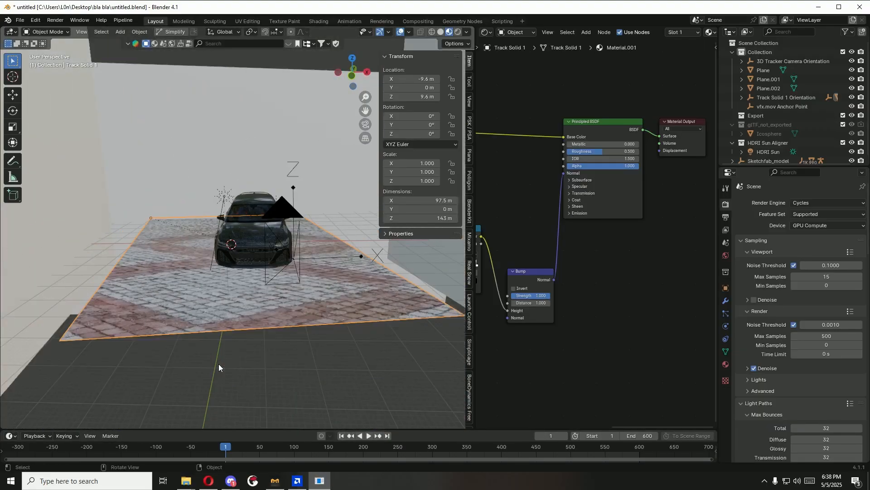
pyautogui.scroll(-5, 218, 367)
pyautogui.click(151, 222)
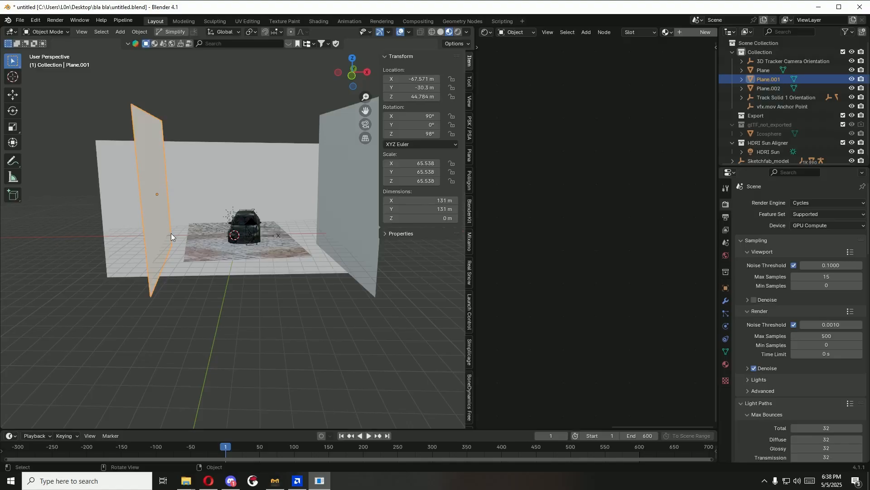
pyautogui.moveTo(171, 233); pyautogui.dragTo(106, 289, button='middle')
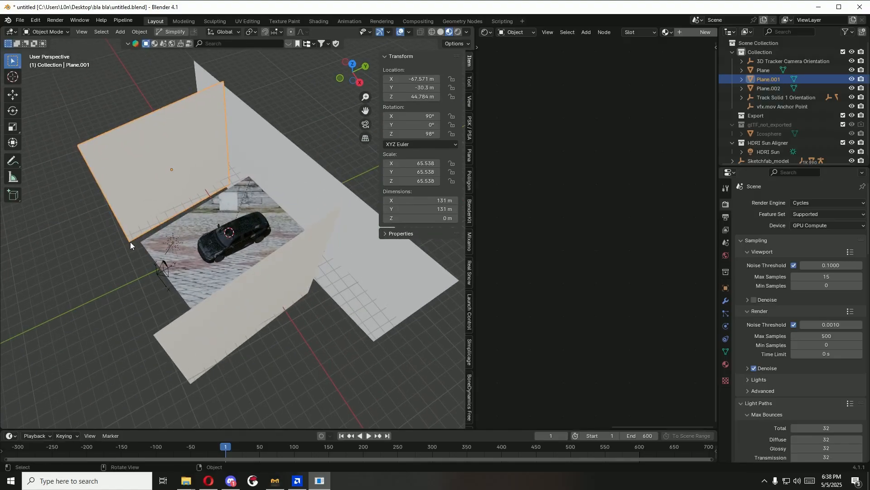
pyautogui.moveTo(130, 241); pyautogui.dragTo(202, 198, button='middle')
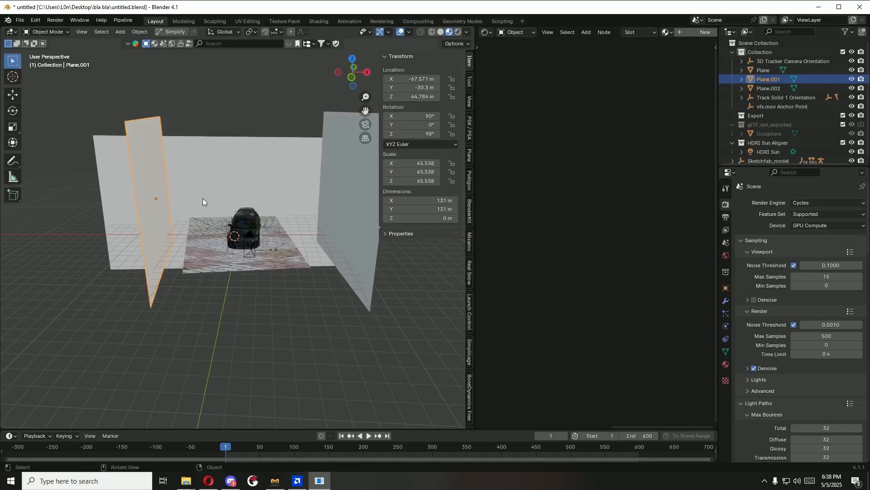
pyautogui.press('KP_0')
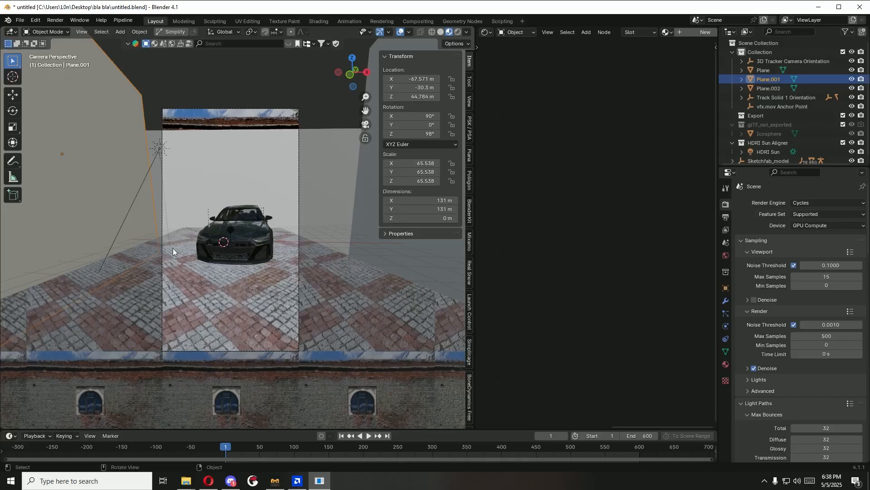
pyautogui.press('KP_0')
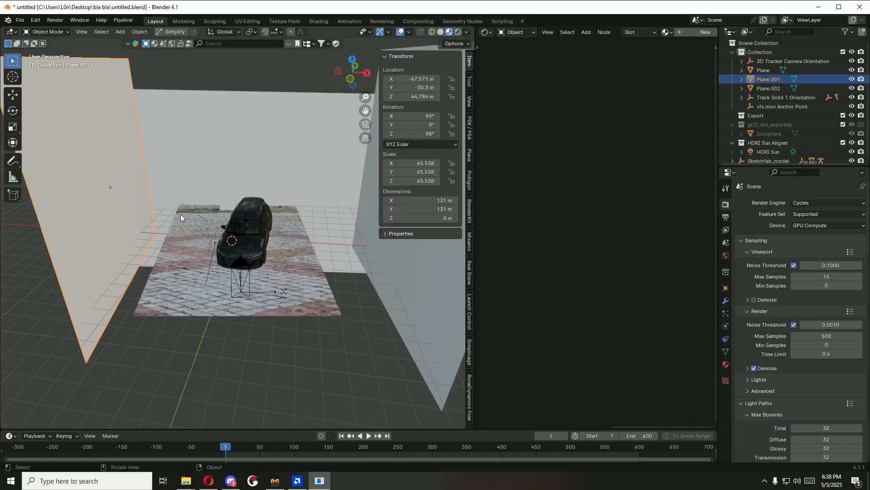
# Step: Show Plane.001's object visibility settings and examine which ray visibility types are enabled
pyautogui.click(726, 288)
pyautogui.scroll(-3, 752, 353)
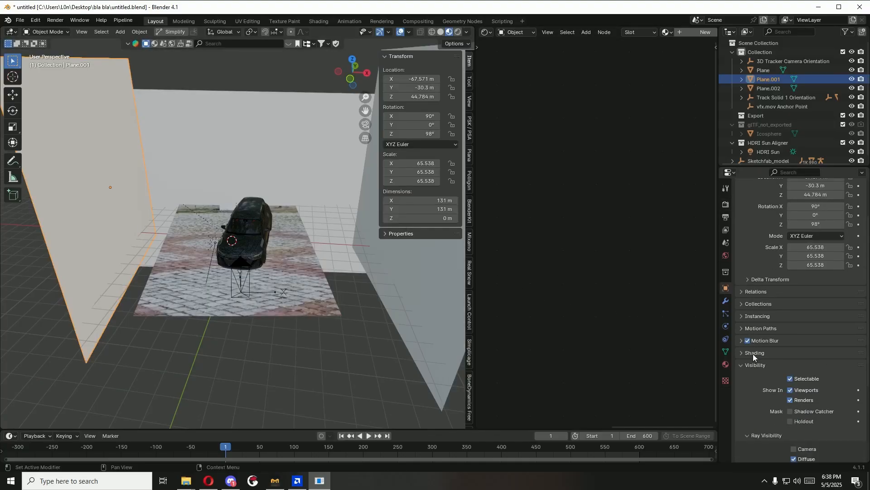
pyautogui.scroll(-5, 752, 355)
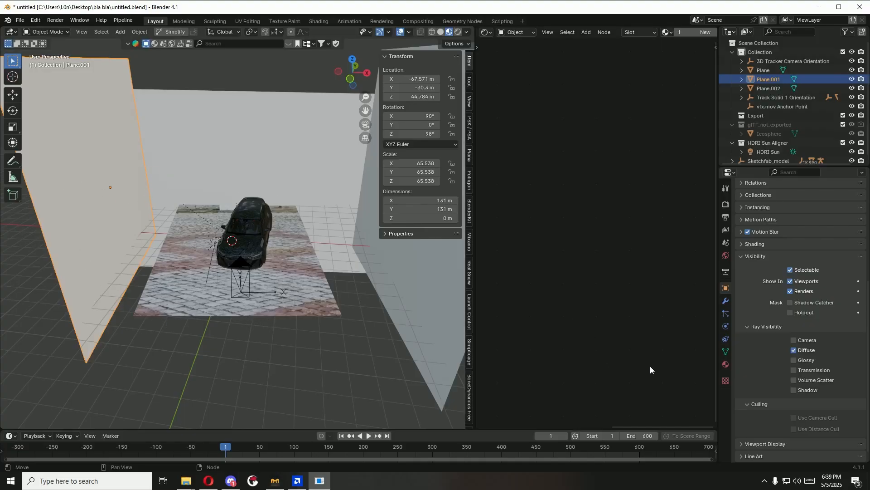
pyautogui.click(793, 348)
pyautogui.moveTo(323, 317); pyautogui.dragTo(291, 248, button='middle')
pyautogui.scroll(-4, 268, 305)
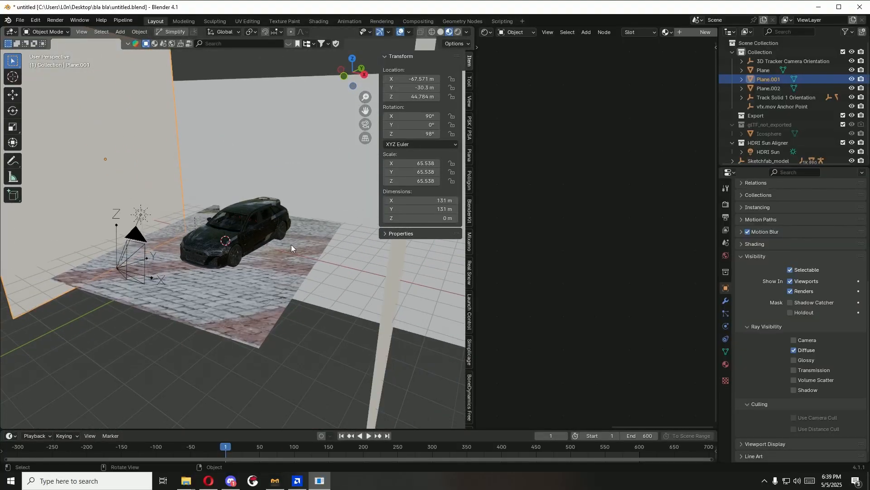
# Step: Select the back wall and then Plane.002 to check their ray visibility, and view the wall layout around the car and camera
pyautogui.click(286, 181)
pyautogui.scroll(-4, 309, 283)
pyautogui.moveTo(309, 284); pyautogui.dragTo(355, 297, button='middle')
pyautogui.click(378, 292)
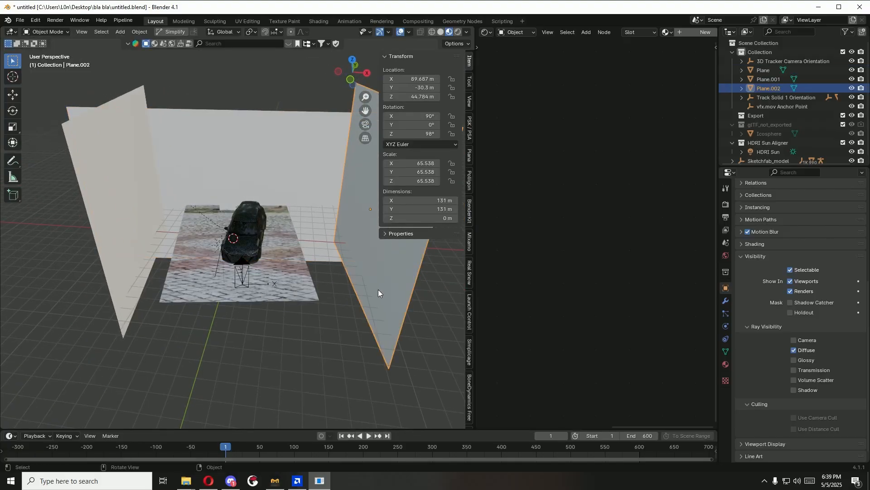
pyautogui.press('KP_0')
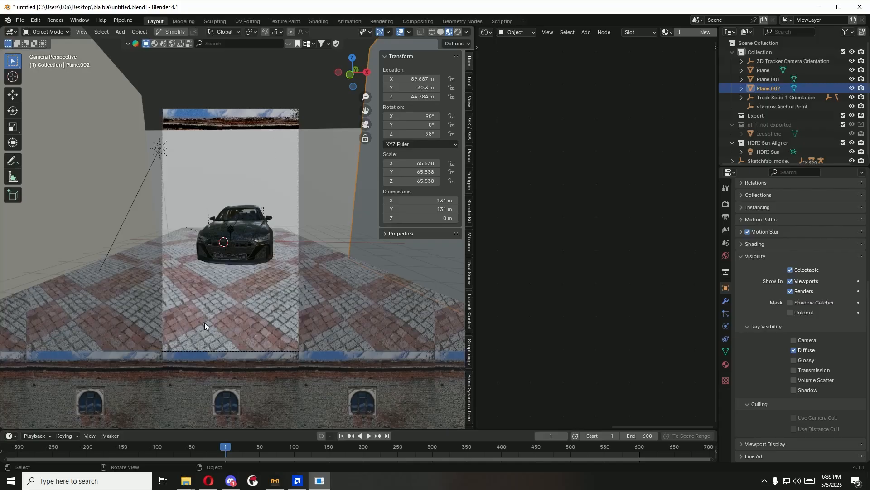
pyautogui.moveTo(339, 248); pyautogui.dragTo(263, 222, button='middle')
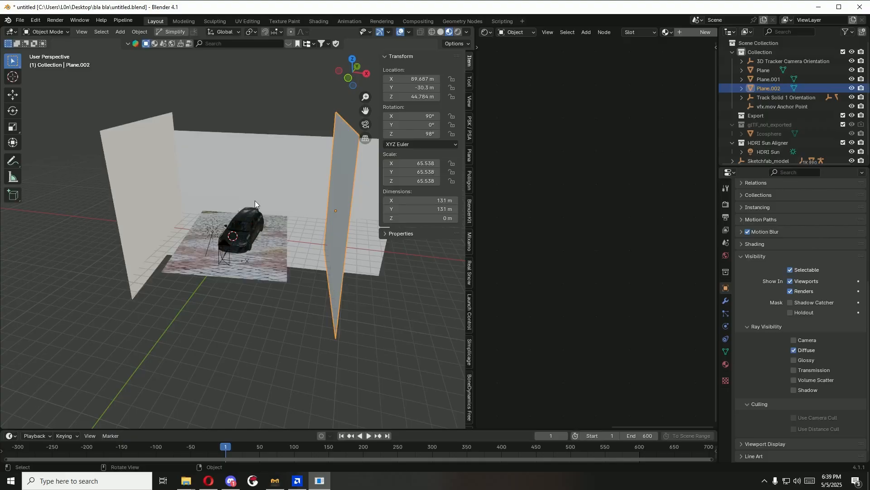
pyautogui.scroll(2, 255, 253)
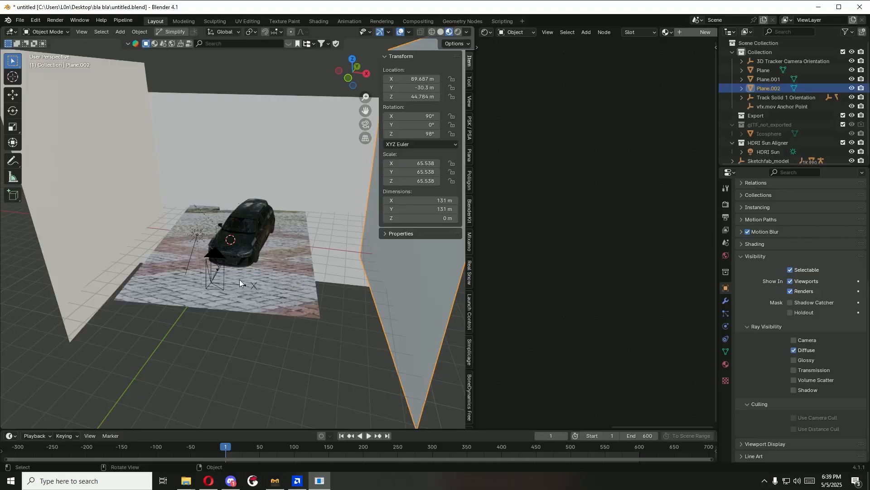
pyautogui.moveTo(274, 283); pyautogui.dragTo(262, 249, button='middle')
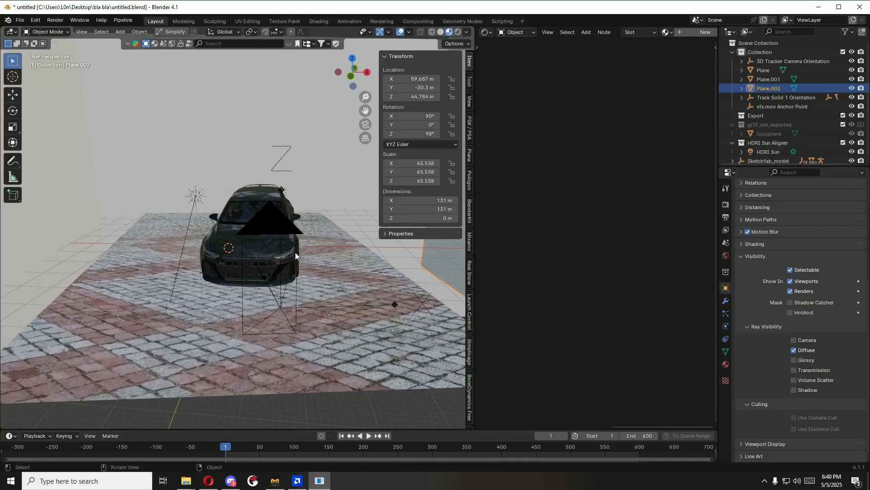
pyautogui.moveTo(304, 295)
pyautogui.mouseDown(button='middle')
pyautogui.moveTo(292, 319)
pyautogui.moveTo(385, 333)
pyautogui.moveTo(325, 322)
pyautogui.moveTo(301, 359)
pyautogui.moveTo(221, 368)
pyautogui.moveTo(131, 345)
pyautogui.moveTo(233, 349)
pyautogui.moveTo(301, 293)
pyautogui.mouseUp(button='middle')
# Step: Select the HDRI Sun light and calculate the sun position with HDRI Sun Aligner, showing the HDRI preview
pyautogui.click(182, 193)
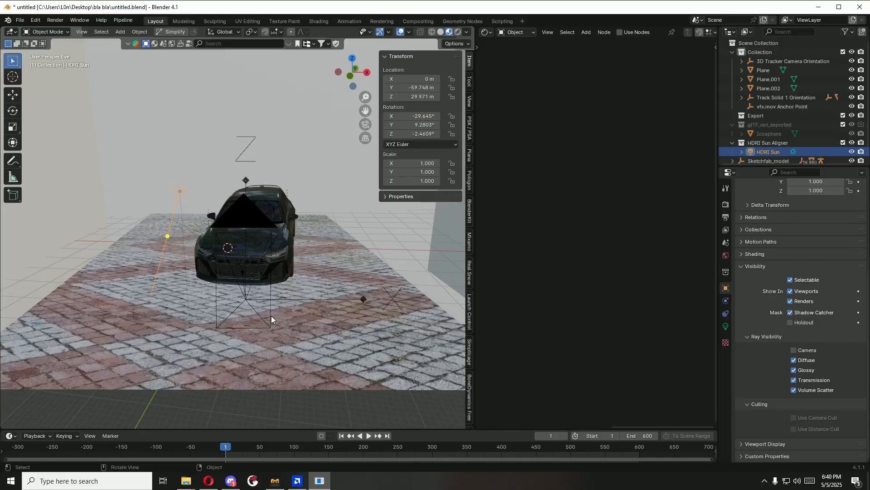
pyautogui.scroll(-10, 469, 390)
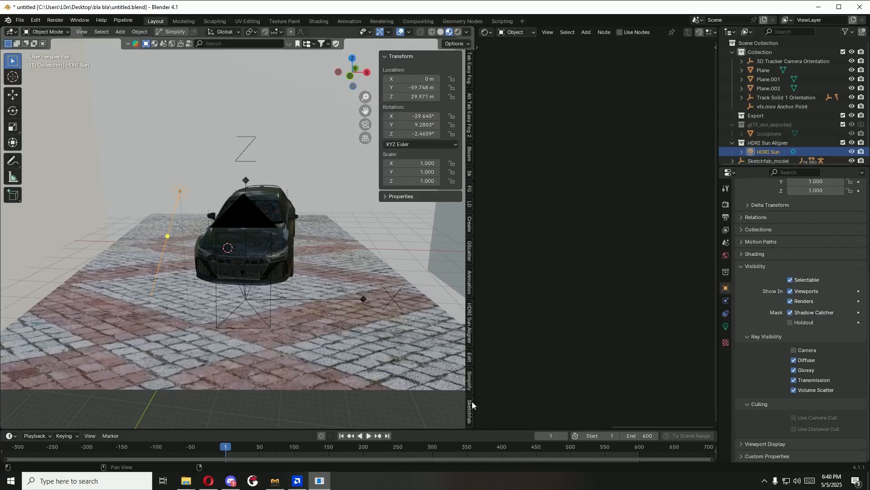
pyautogui.scroll(1, 473, 380)
pyautogui.click(470, 350)
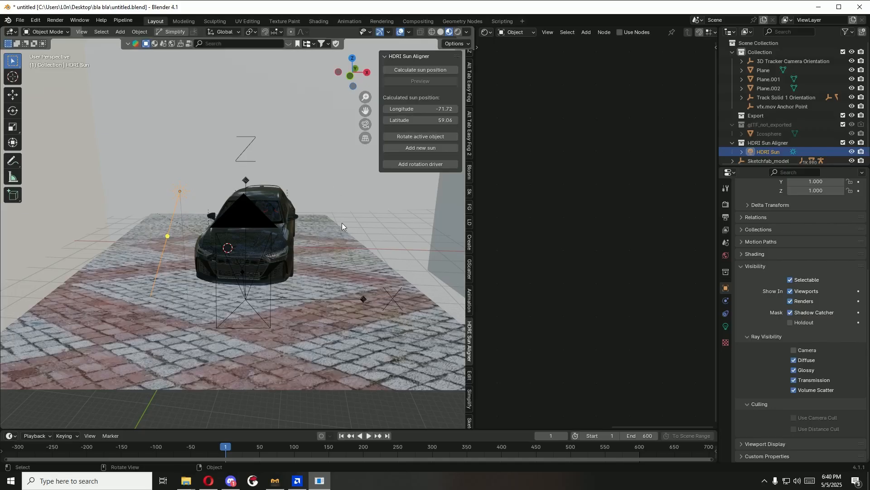
pyautogui.moveTo(339, 252); pyautogui.dragTo(333, 260, button='middle')
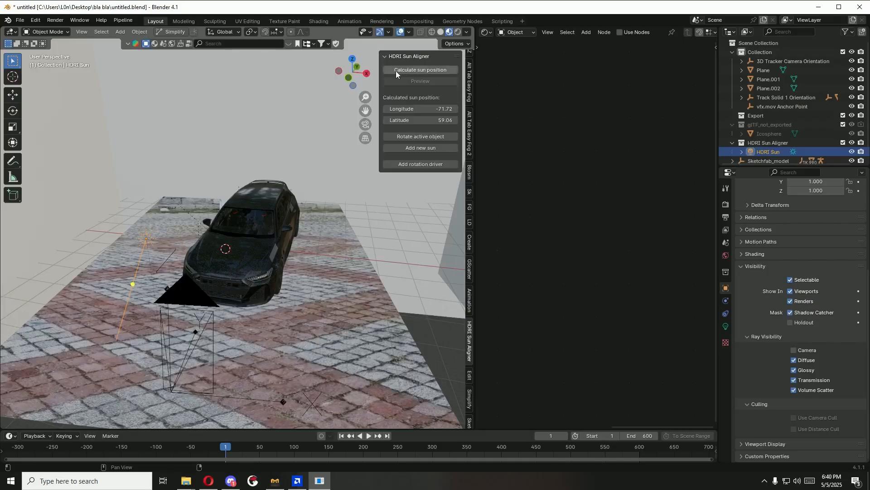
pyautogui.click(428, 72)
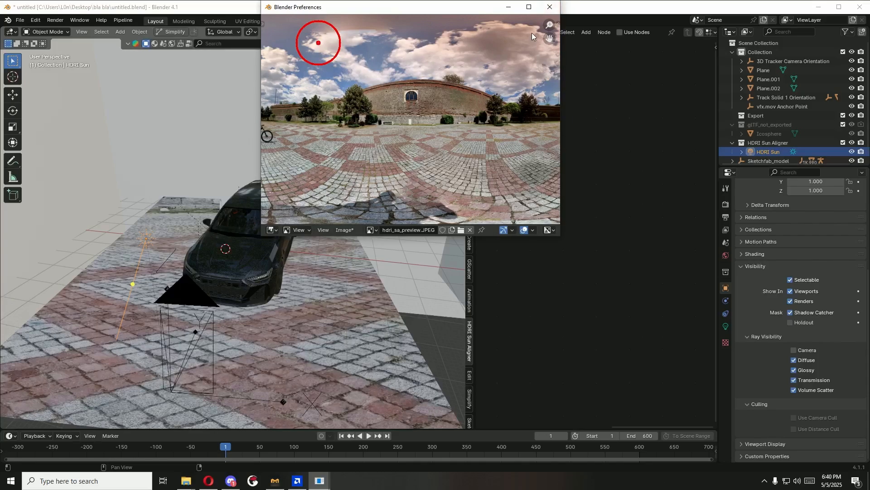
# Step: Close the HDRI preview and rotate the HDRI Sun light to the calculated sun position, checking its direction around the car
pyautogui.click(550, 6)
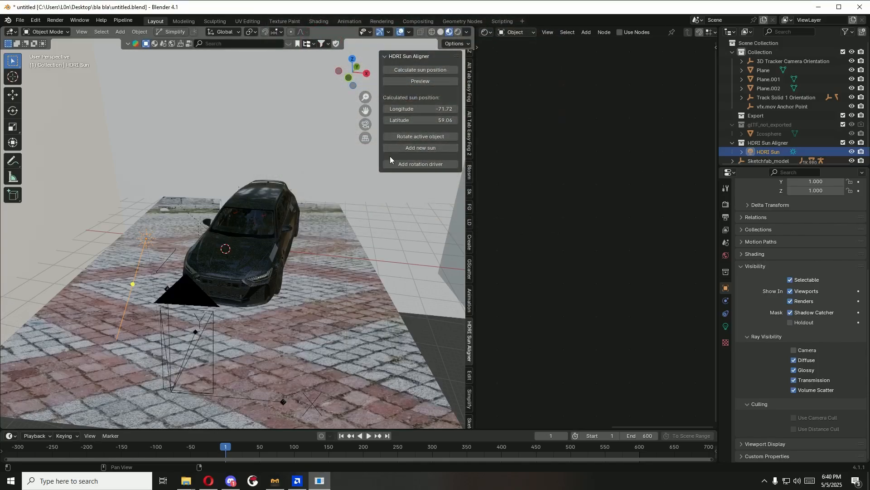
pyautogui.click(420, 137)
pyautogui.moveTo(225, 251); pyautogui.dragTo(224, 246, button='middle')
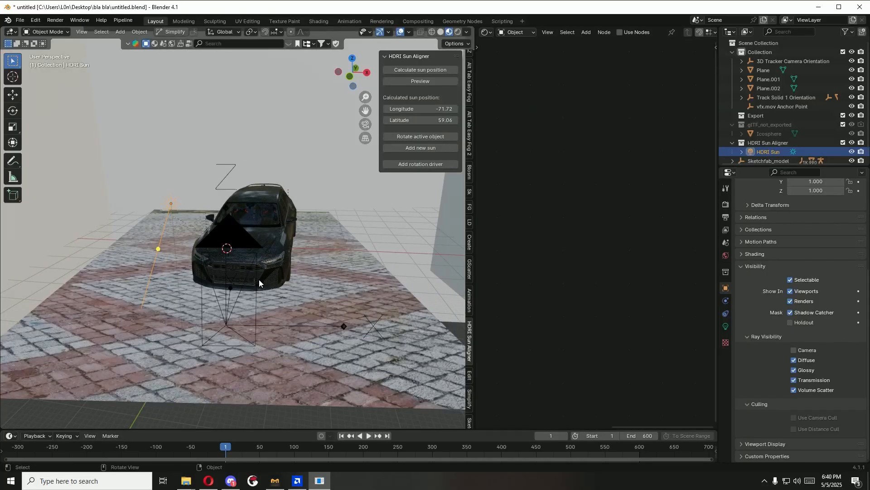
pyautogui.moveTo(256, 290); pyautogui.dragTo(231, 298, button='middle')
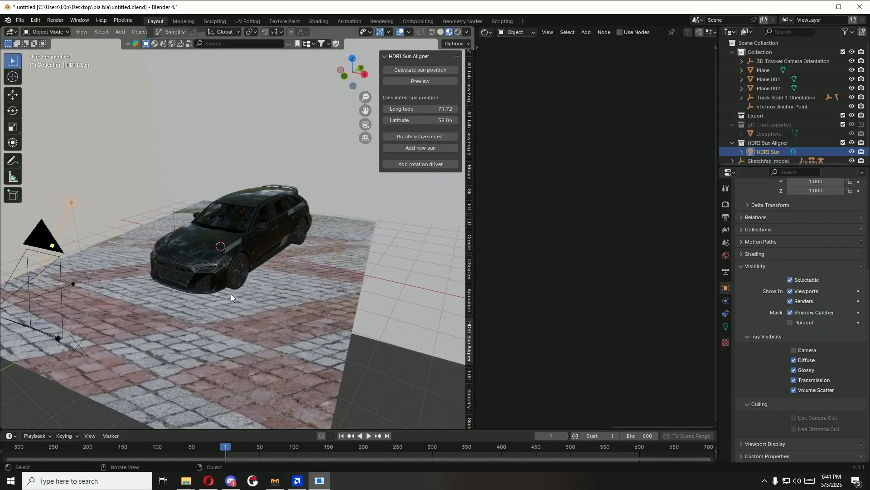
# Step: Show the rendered image of frame 1, examine the car against the brick wall and paving, and close the render
pyautogui.press('F12')
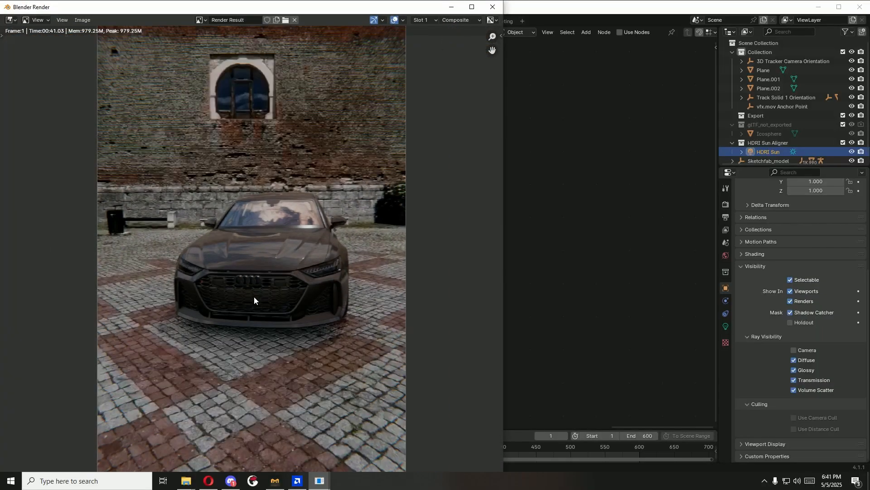
pyautogui.scroll(-1, 254, 296)
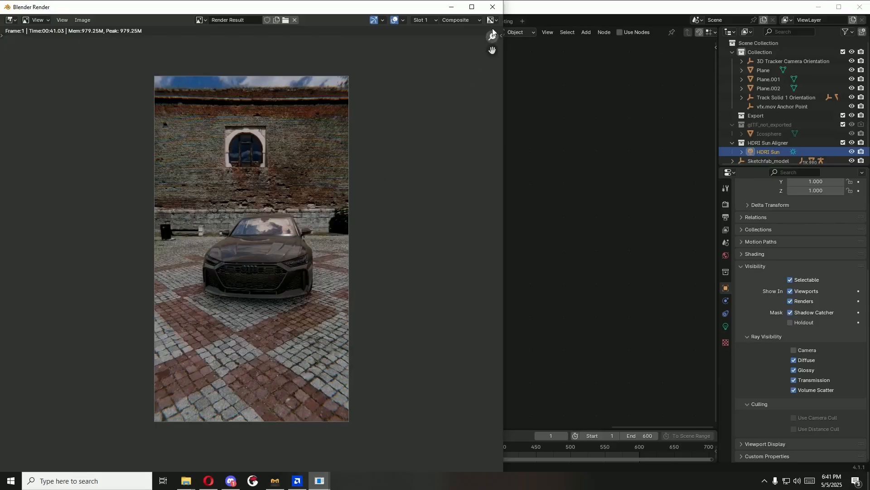
pyautogui.click(493, 7)
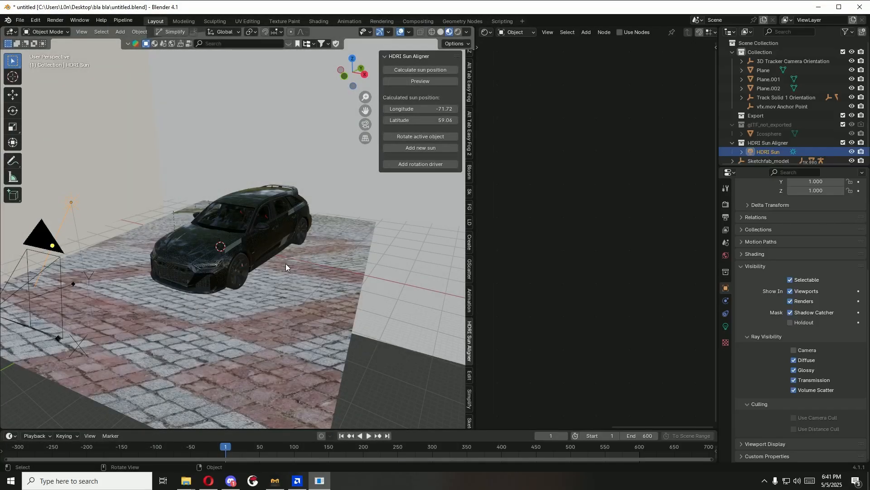